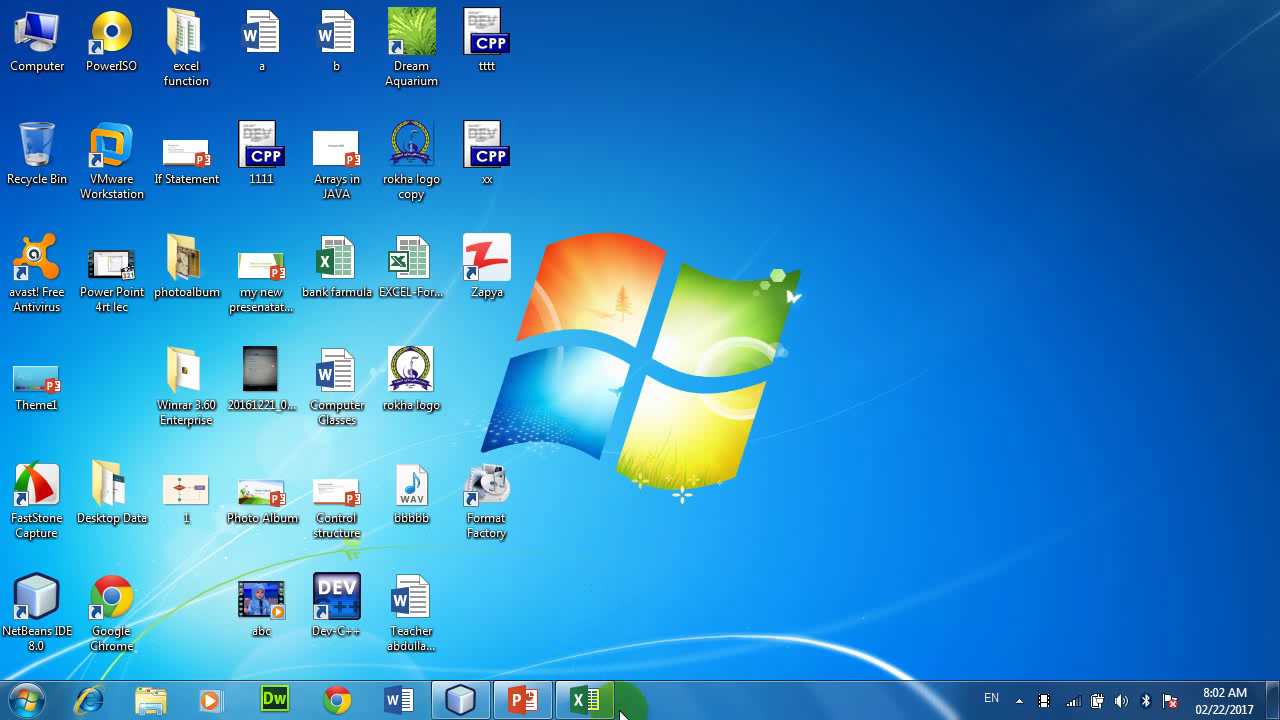
Step: Restore the blank Book1 workbook with its empty Sheet1 from the taskbar
click(585, 700)
click(370, 280)
scroll(340, 290, up, 3)
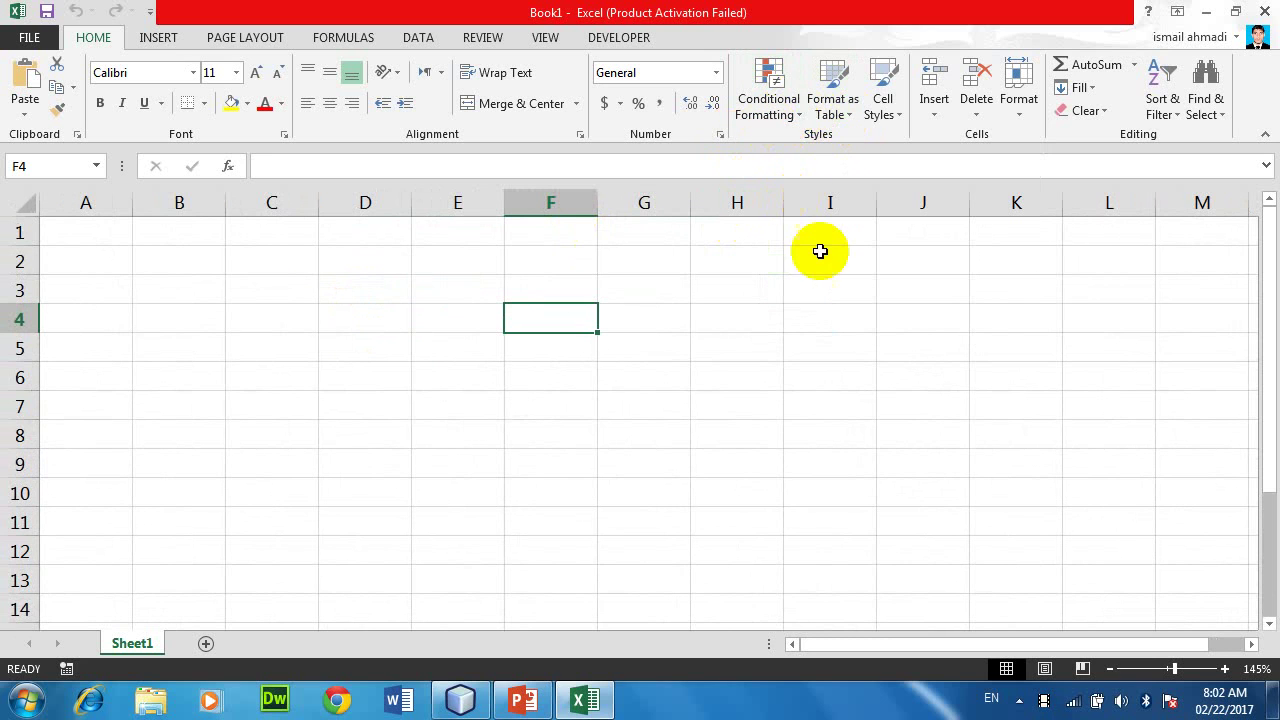
click(366, 202)
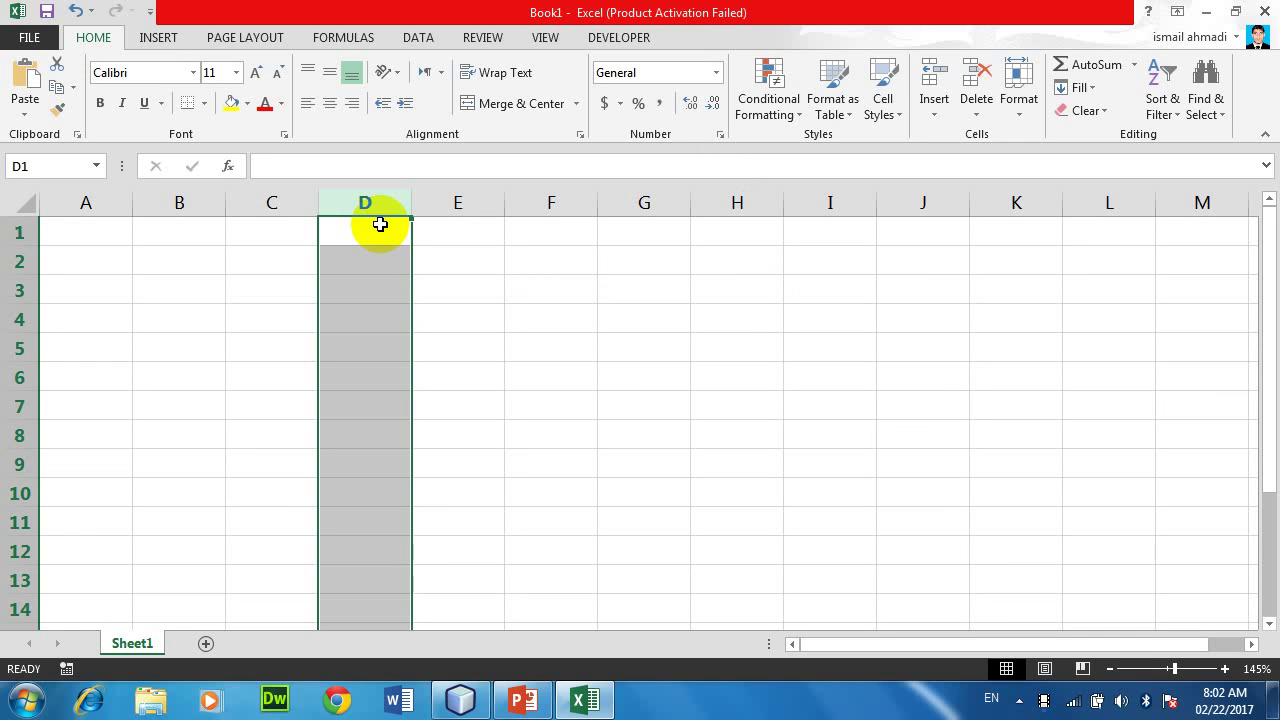
click(384, 230)
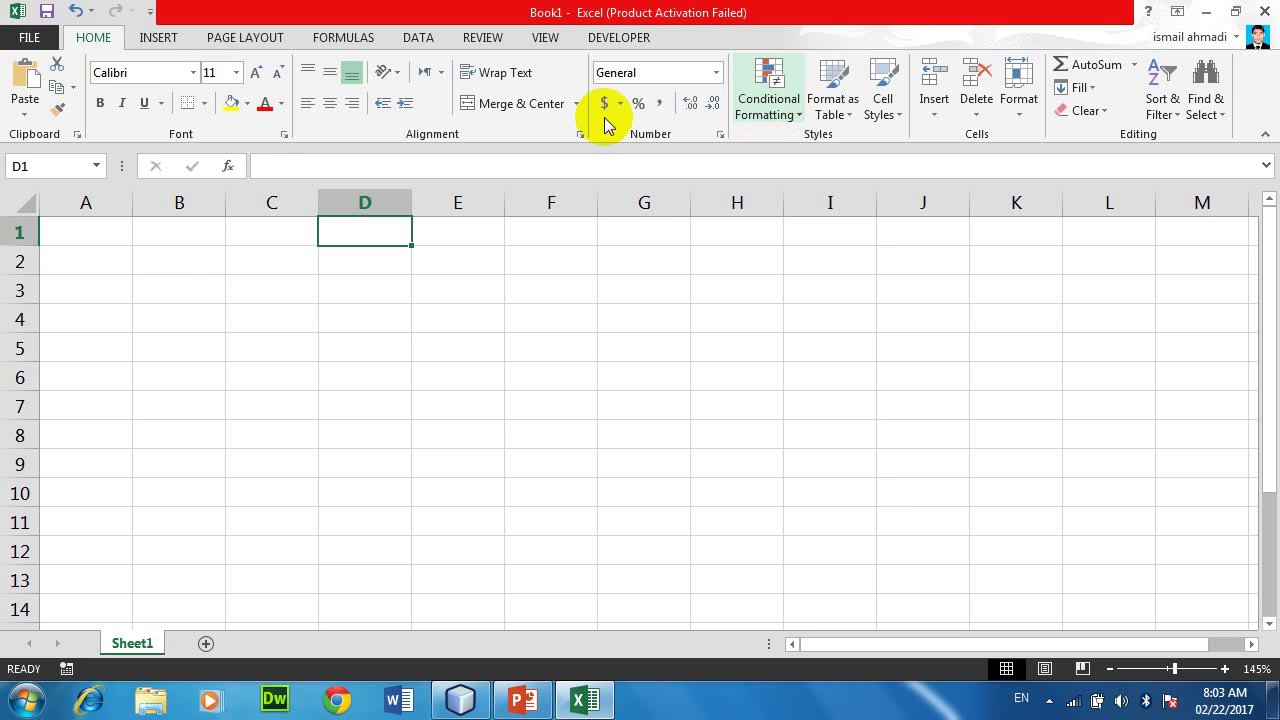
click(168, 302)
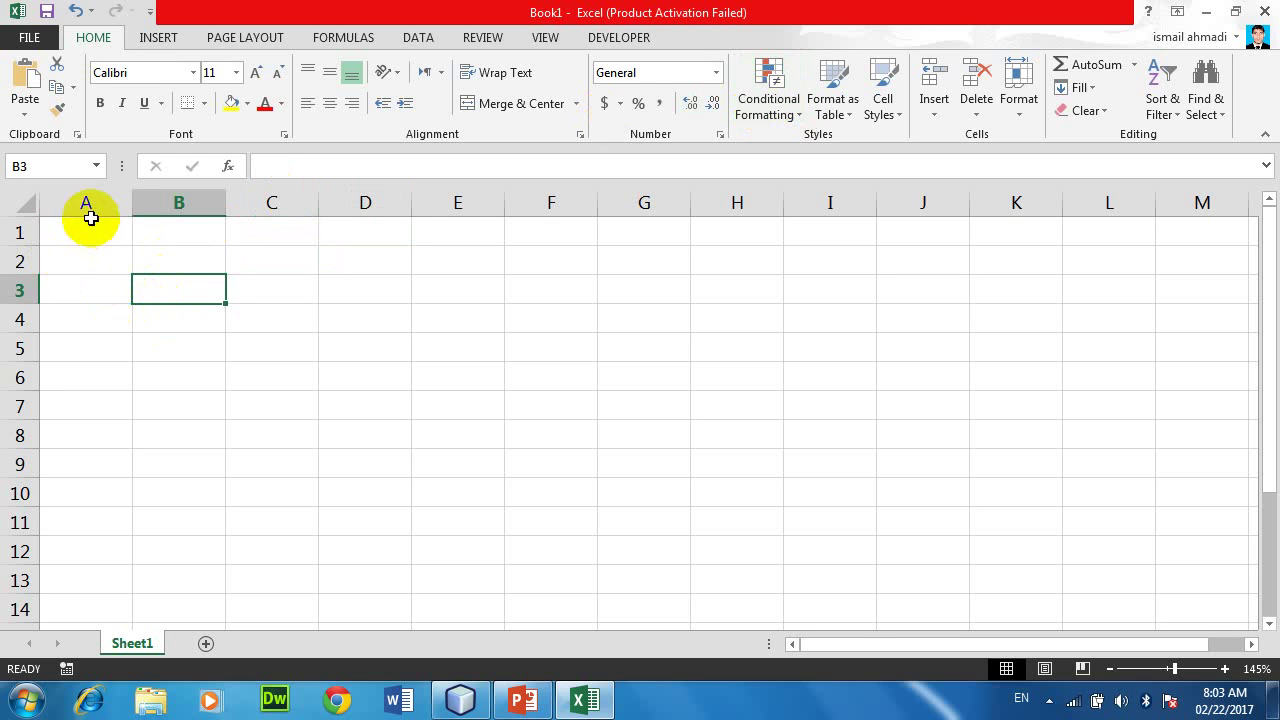
mouse_move(92, 224)
mouse_down()
mouse_move(734, 490)
mouse_move(731, 478)
mouse_up()
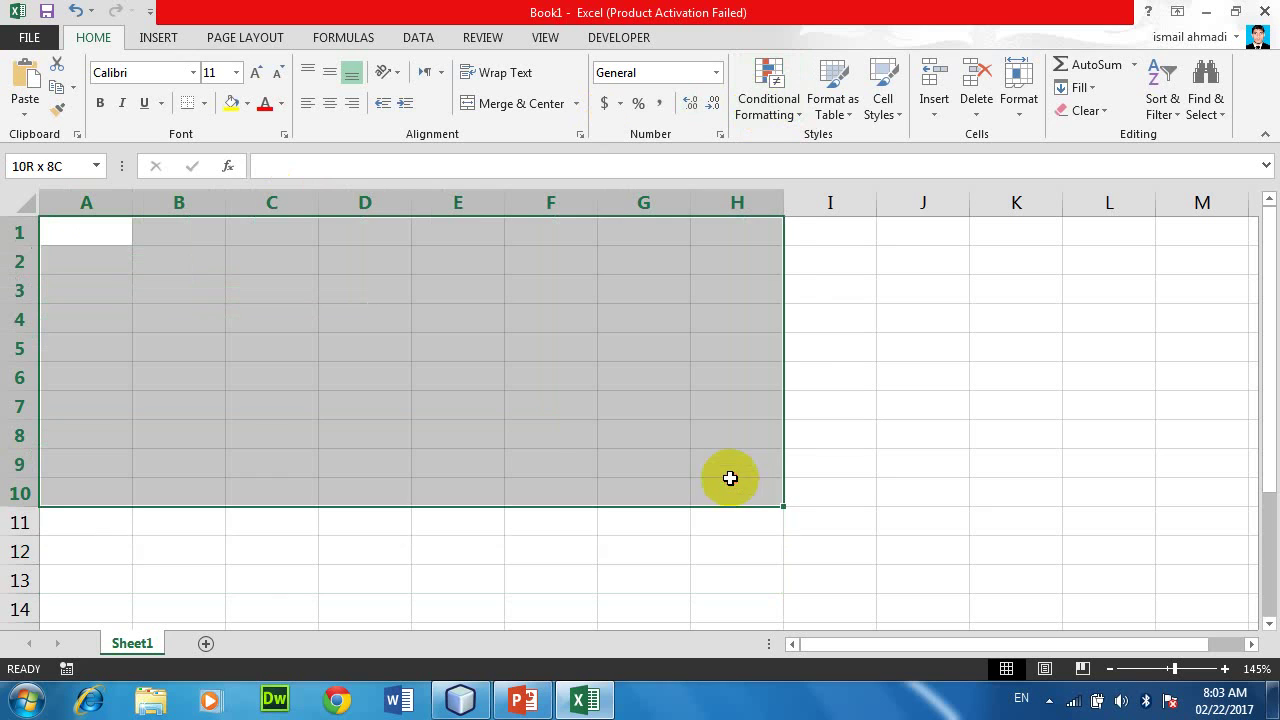
click(526, 441)
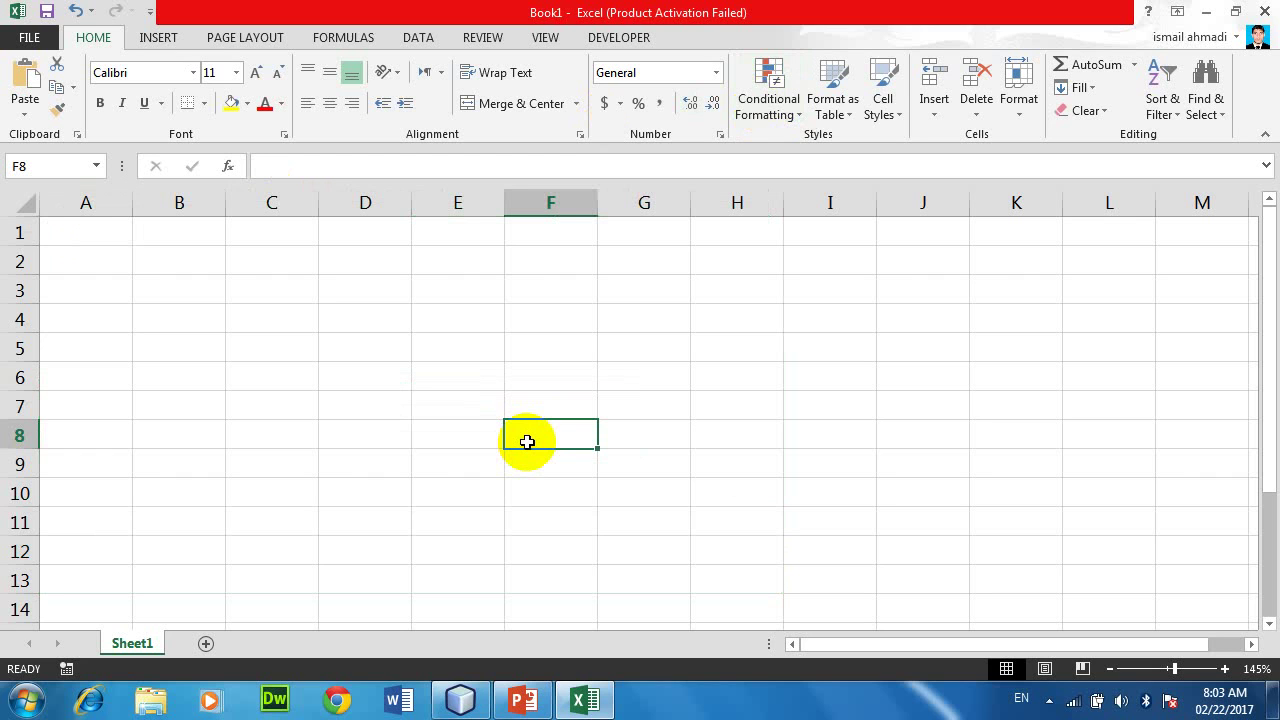
Step: Enter the heading 'salary' in D1 and the values 1000 through 6000 in D2:D7
click(373, 231)
text(sal)
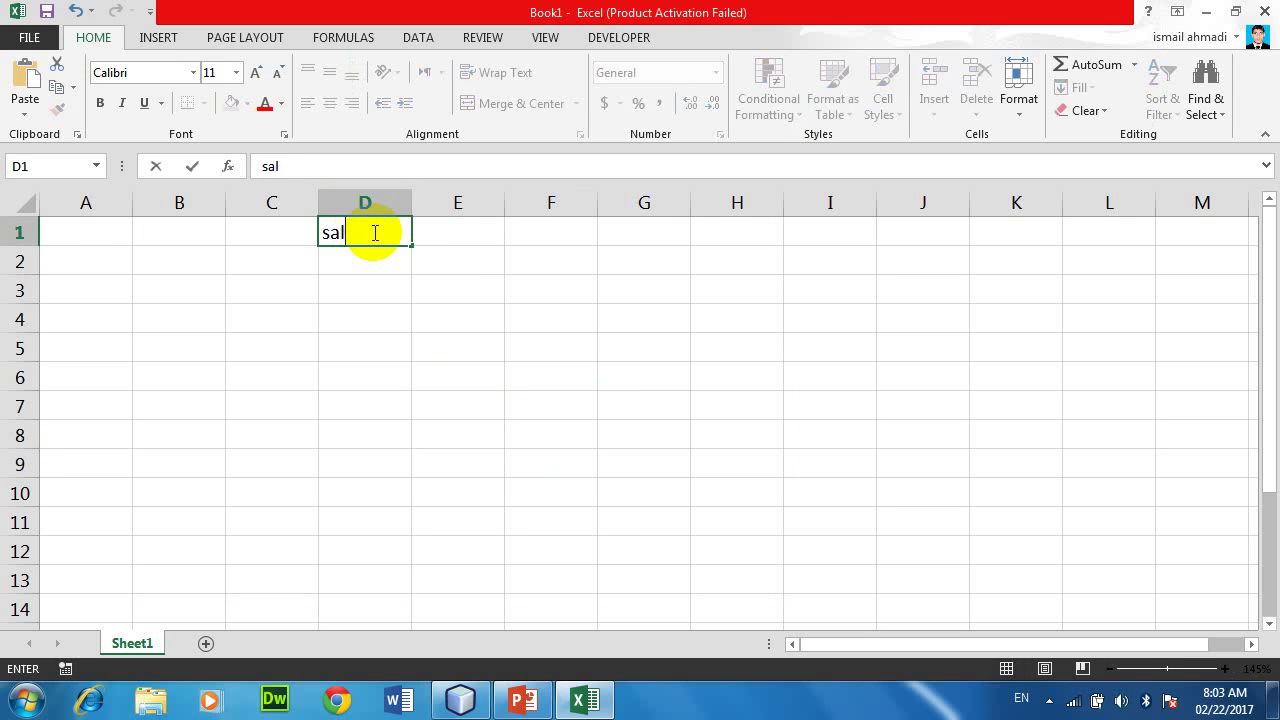
text(ary)
key(Return)
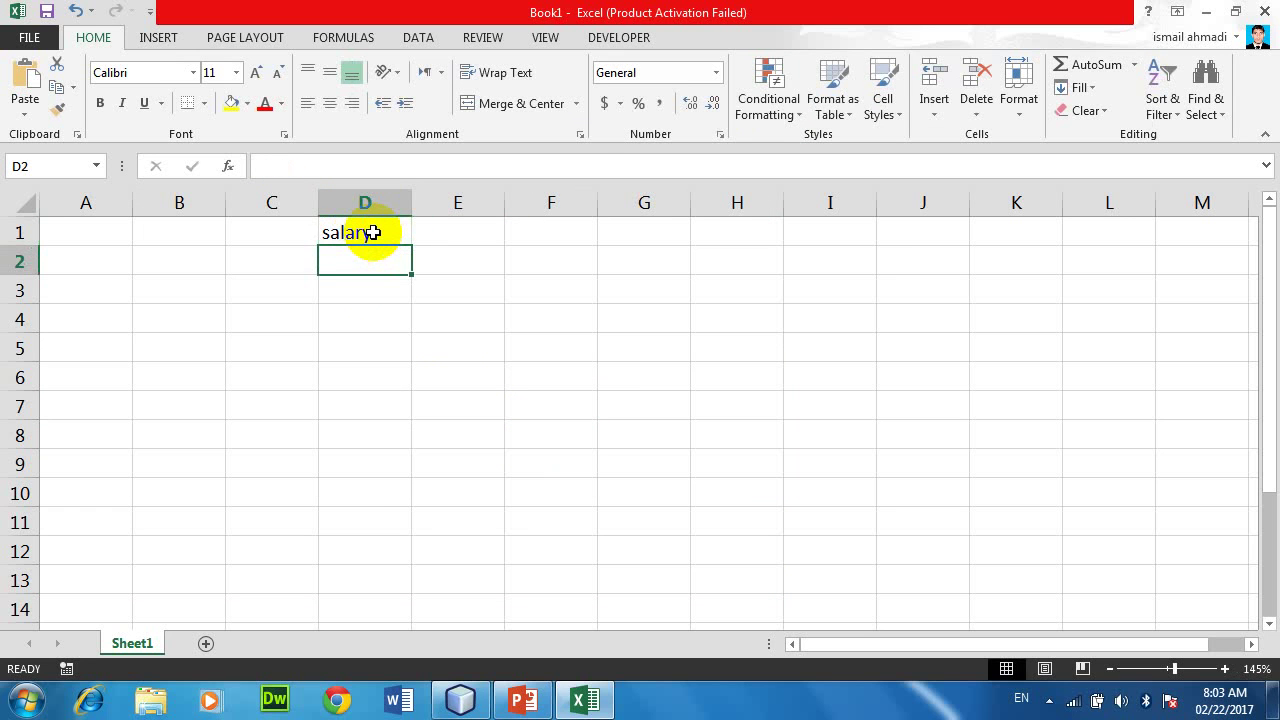
text(1000)
key(Return)
text(2)
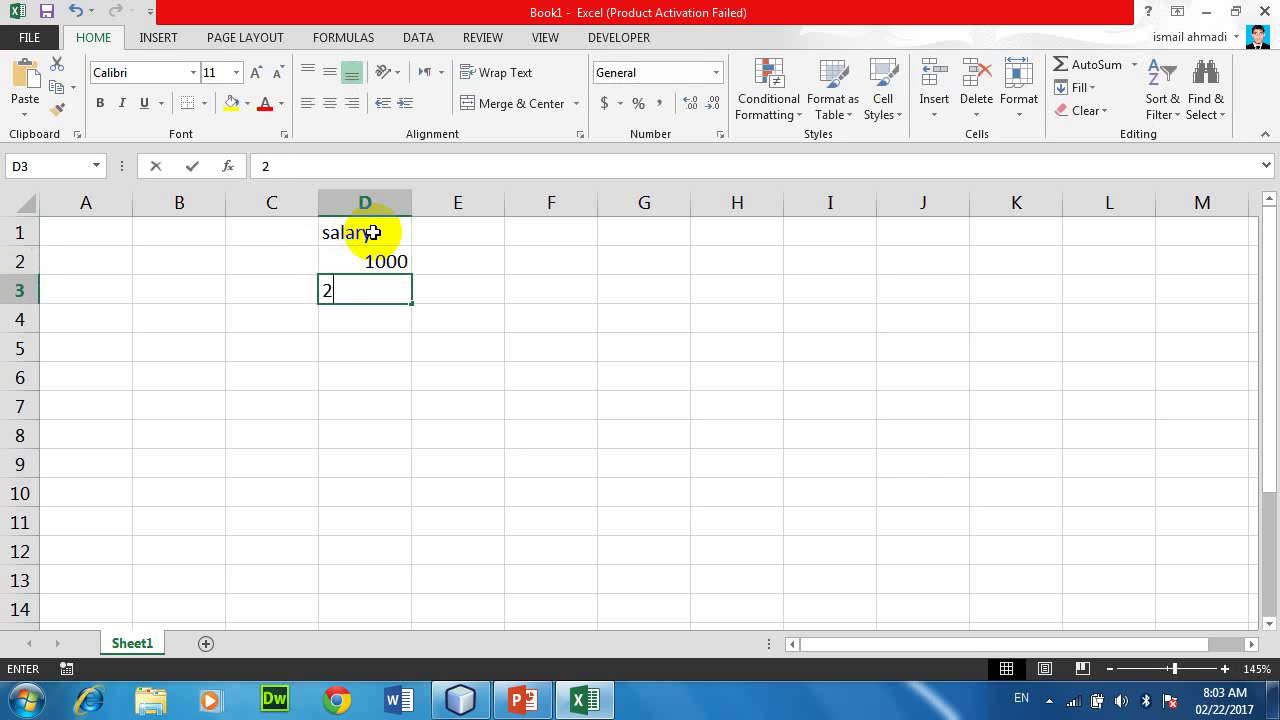
text(000)
key(Return)
text(3000)
key(Return)
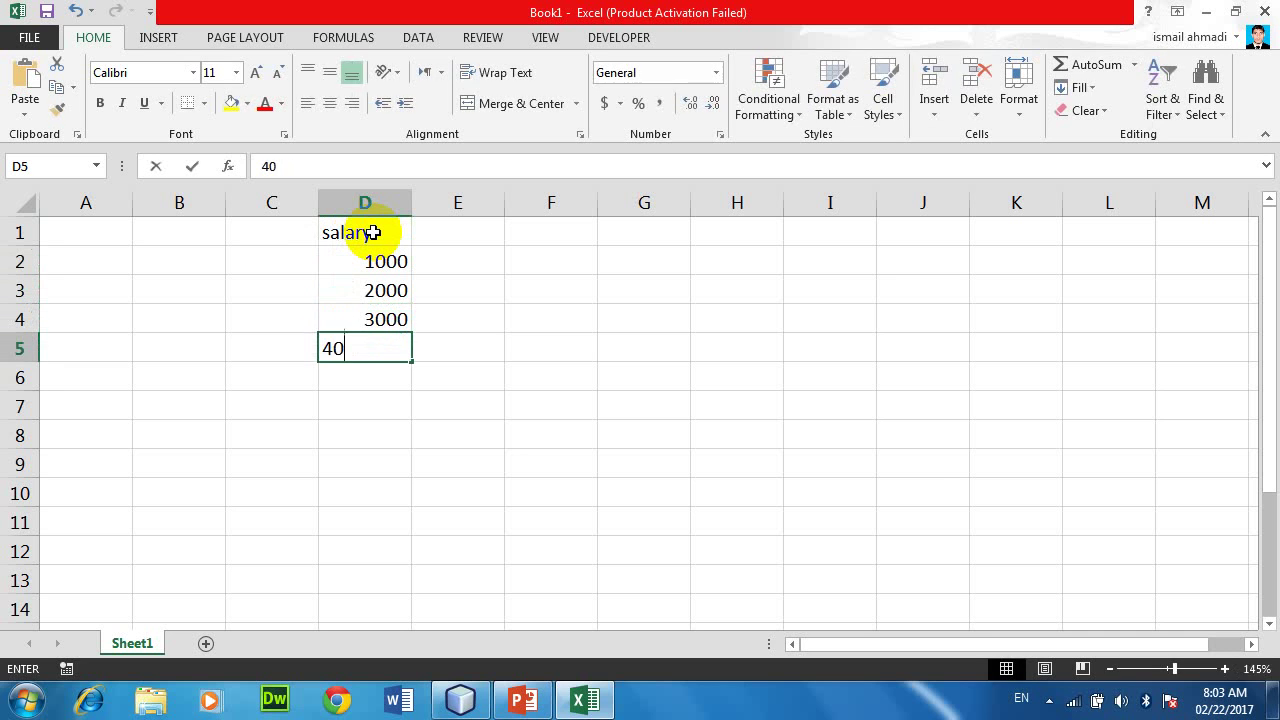
text(4000)
key(Return)
text(5000)
key(Return)
text(6000)
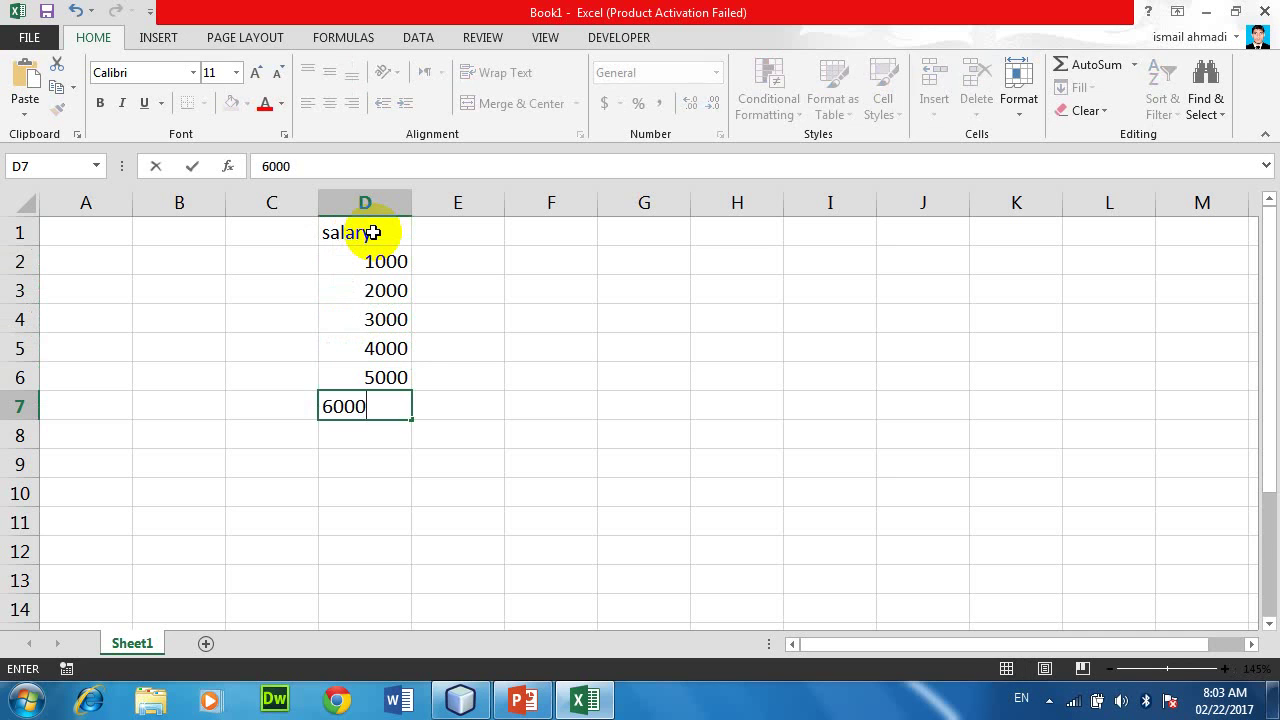
key(Return)
Step: Extend the salary series from D2:D7 down to 14000 in D15
drag(393, 253, 386, 500)
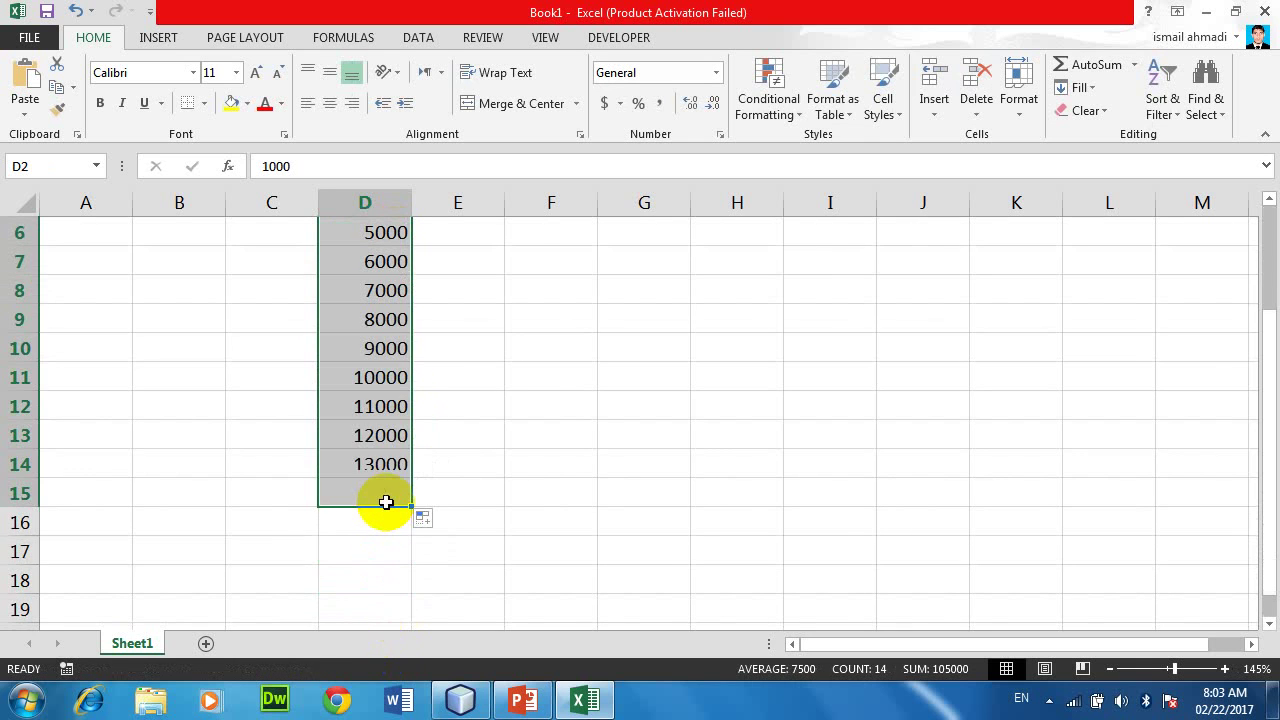
scroll(391, 494, down, 2)
click(456, 447)
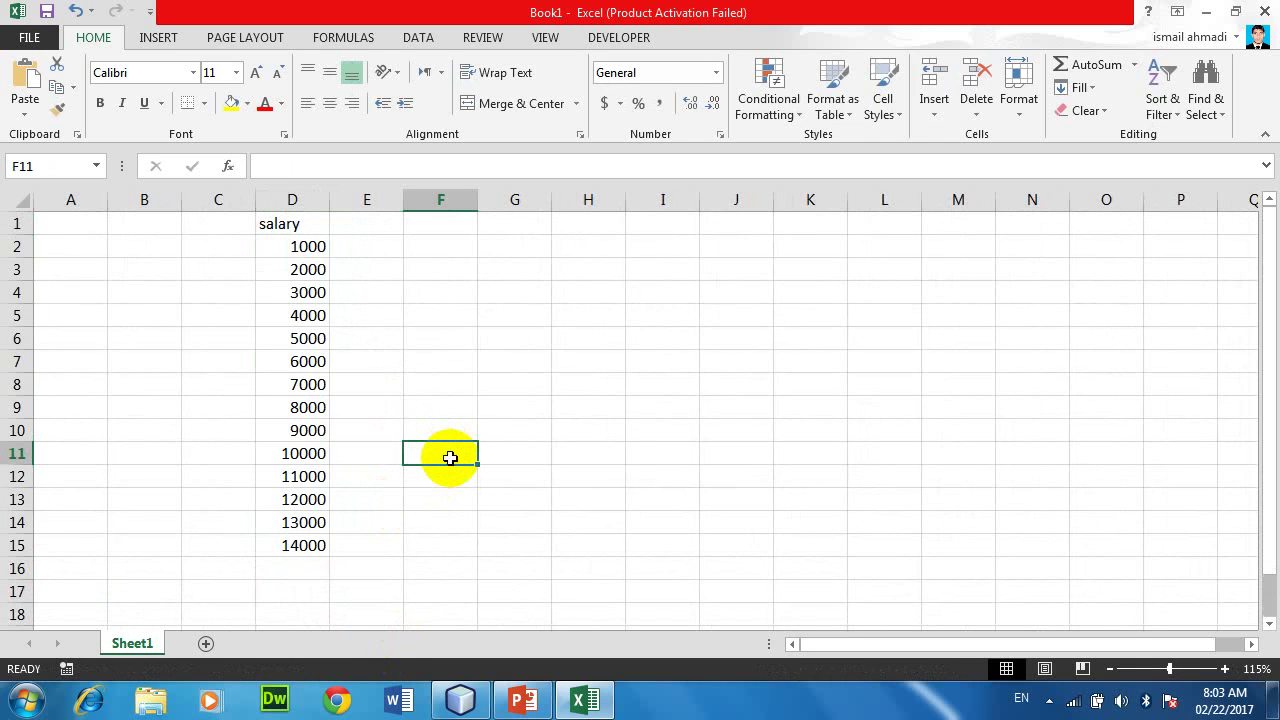
click(293, 200)
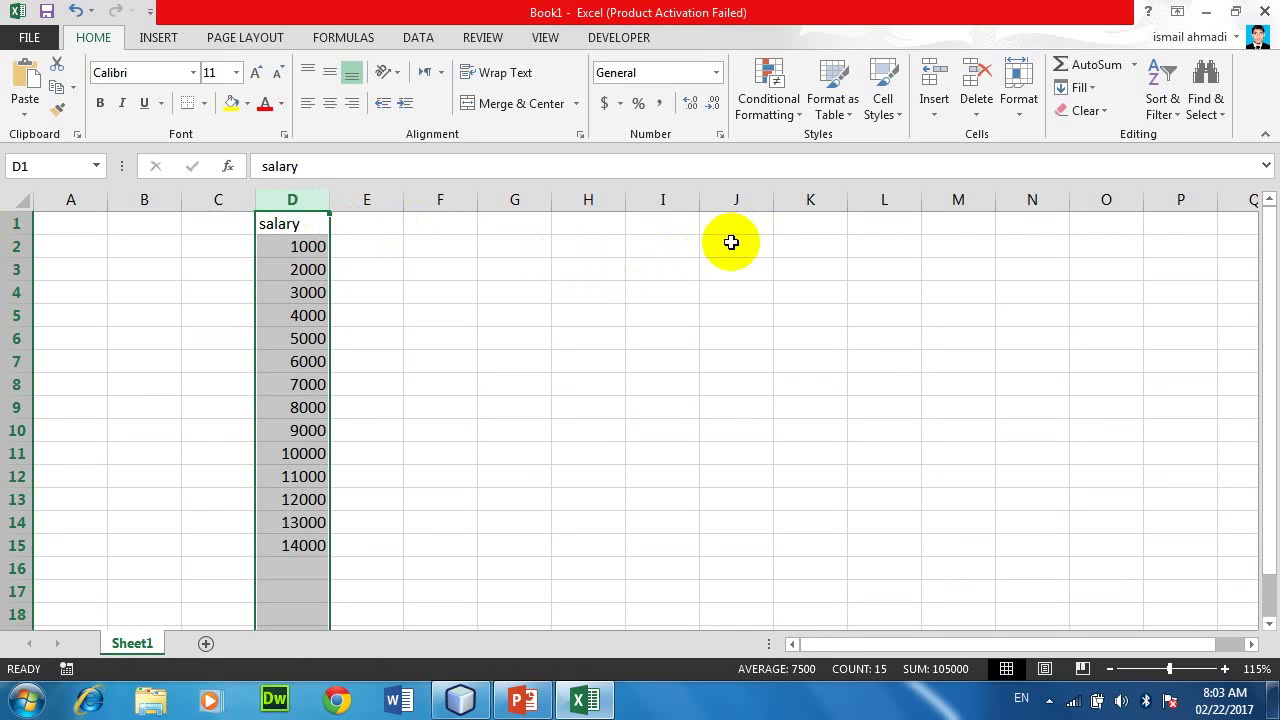
click(767, 117)
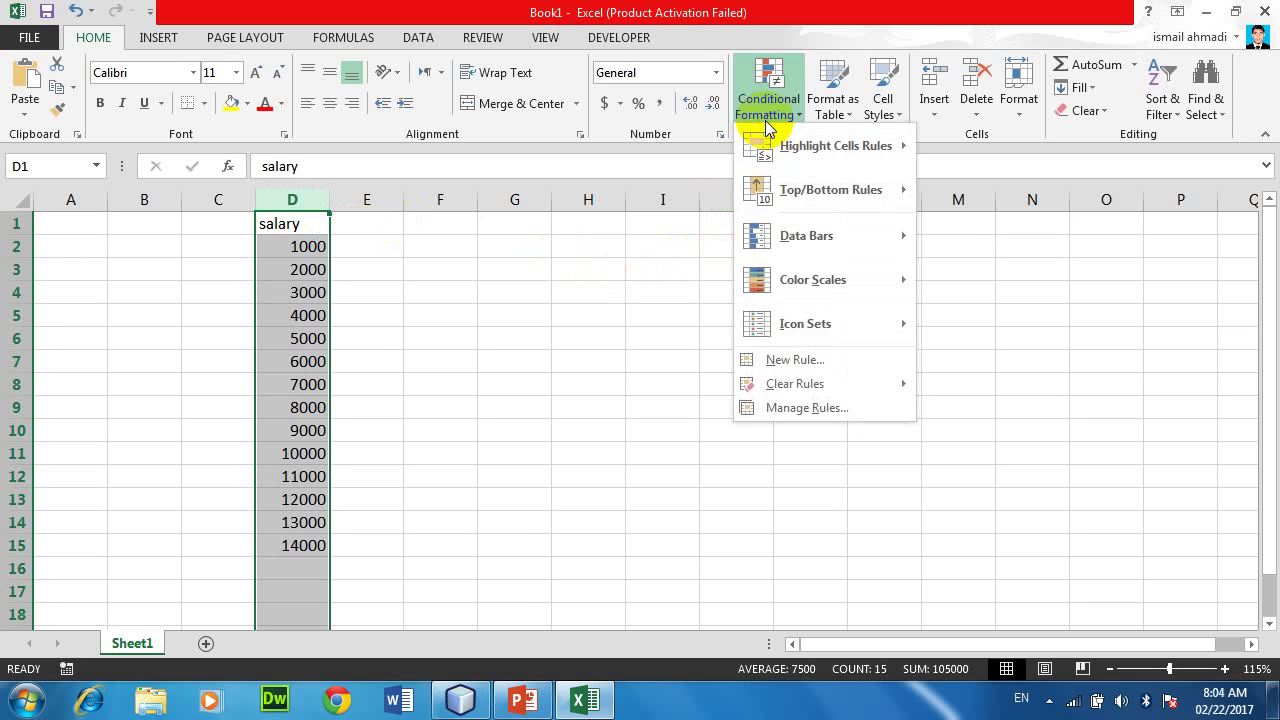
click(546, 308)
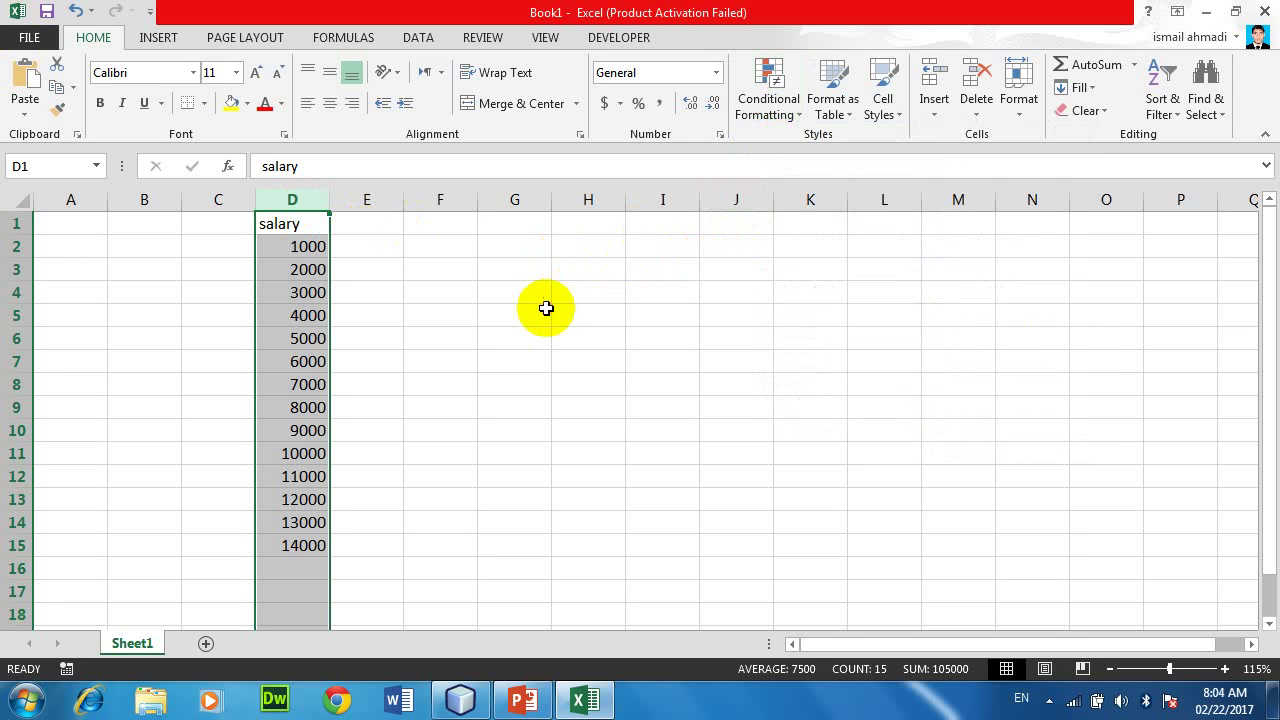
click(705, 337)
drag(503, 286, 523, 471)
click(231, 104)
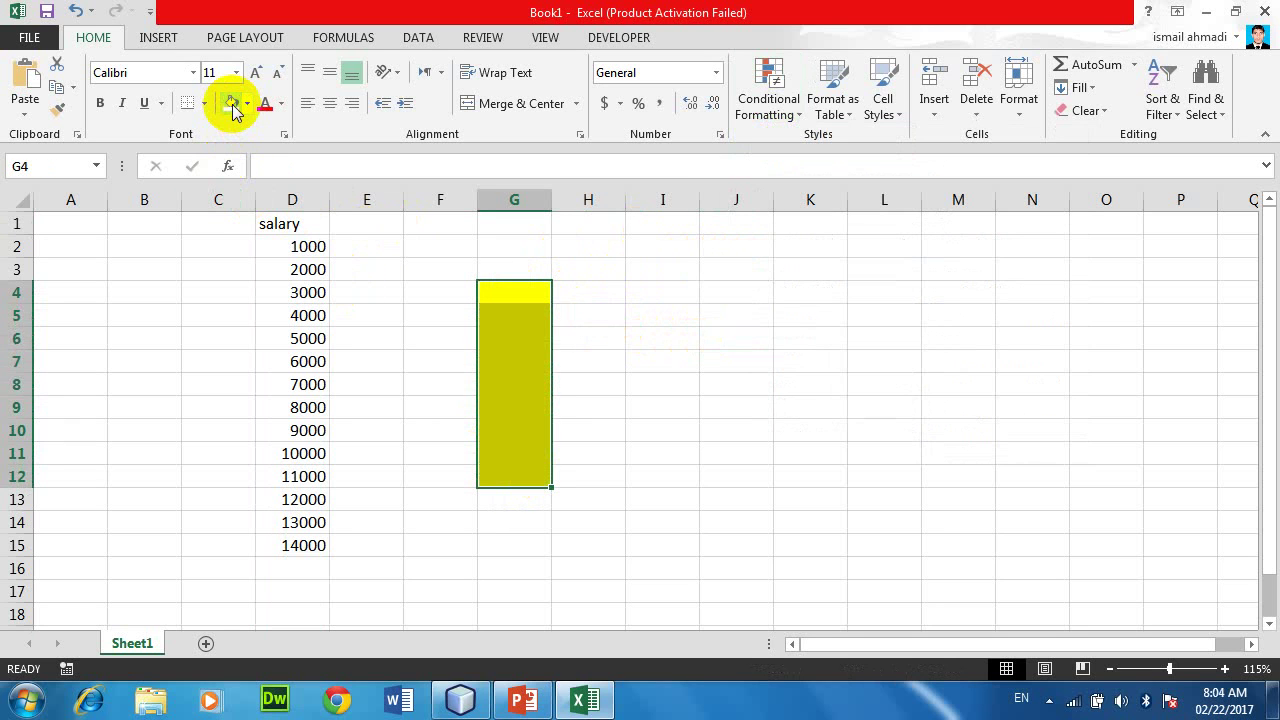
click(247, 104)
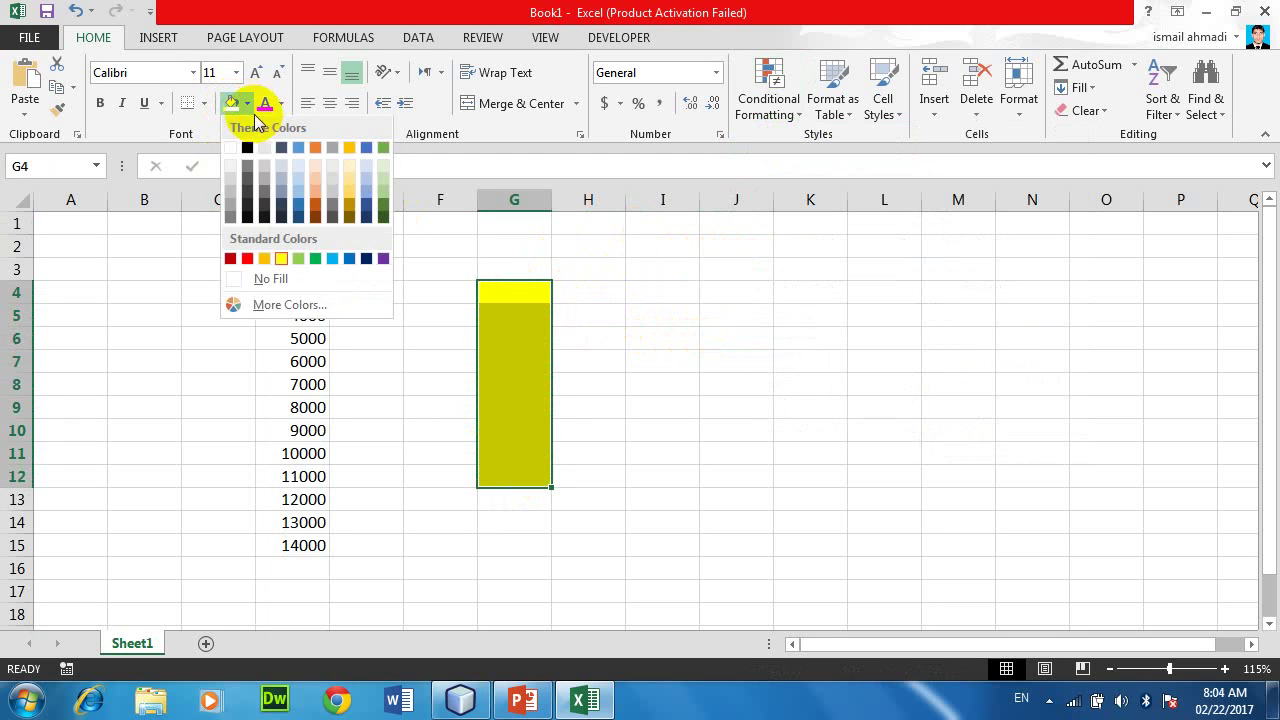
click(350, 148)
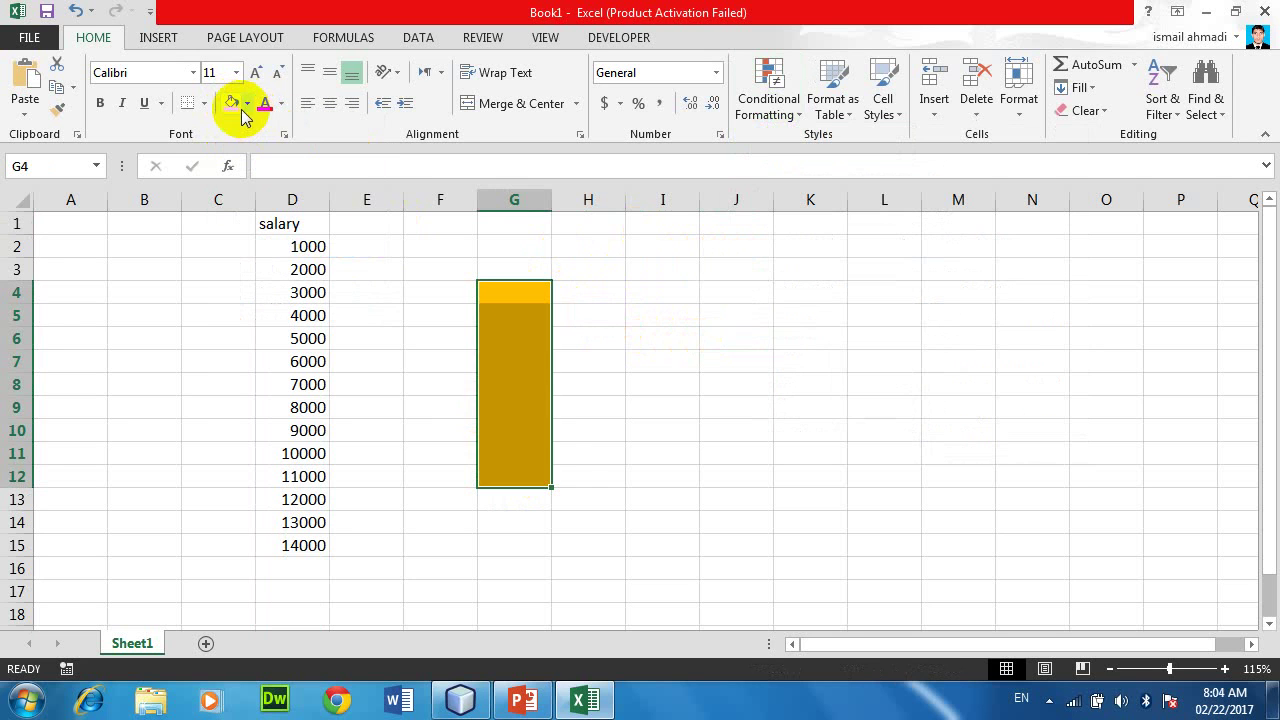
click(247, 104)
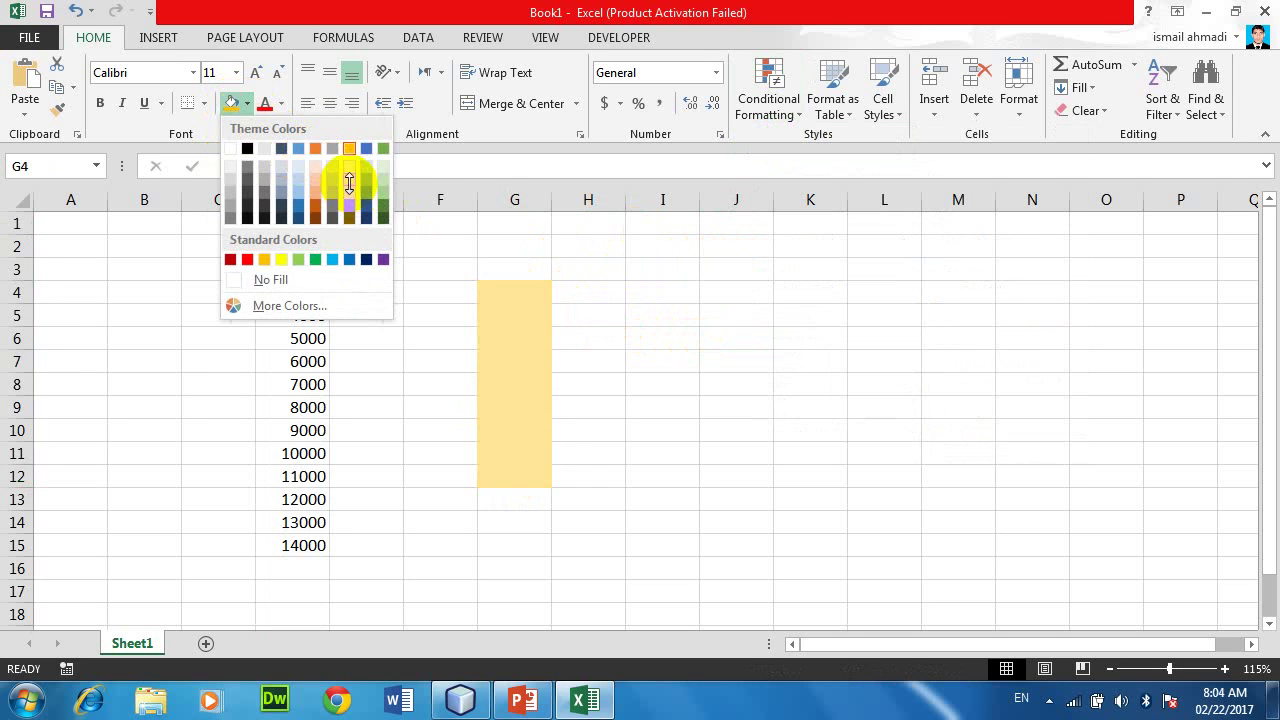
click(348, 176)
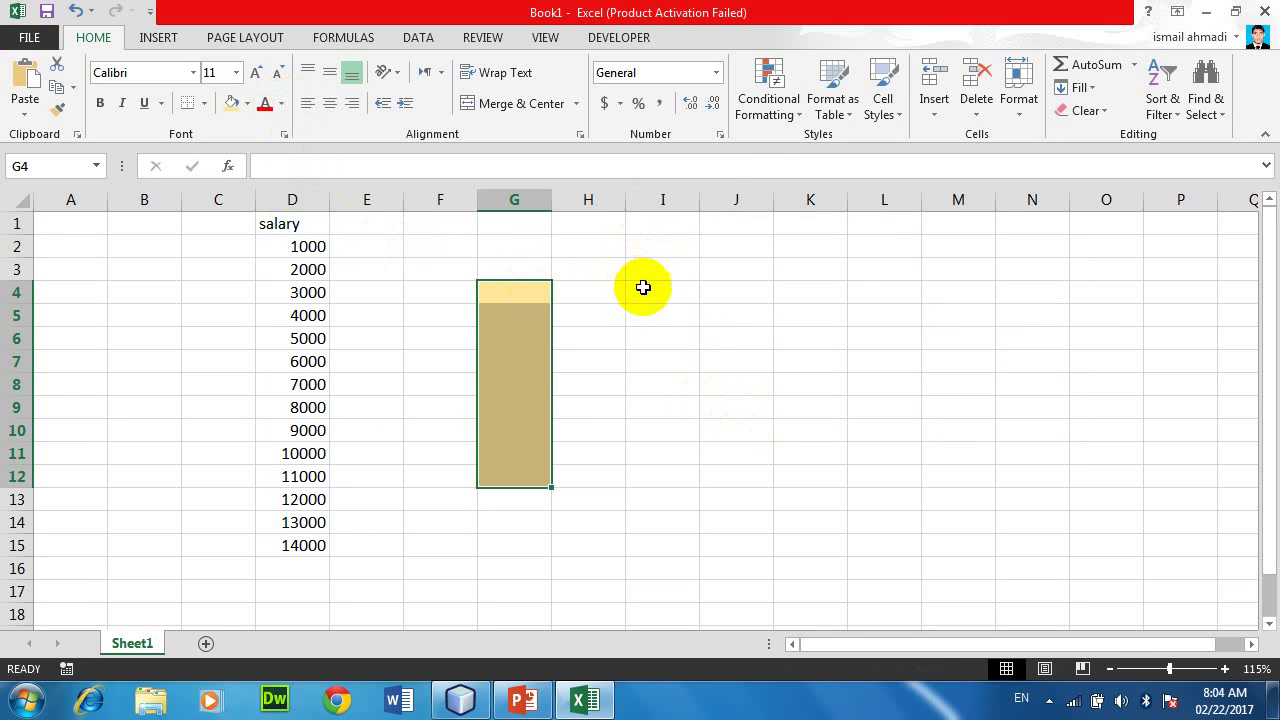
drag(643, 286, 667, 483)
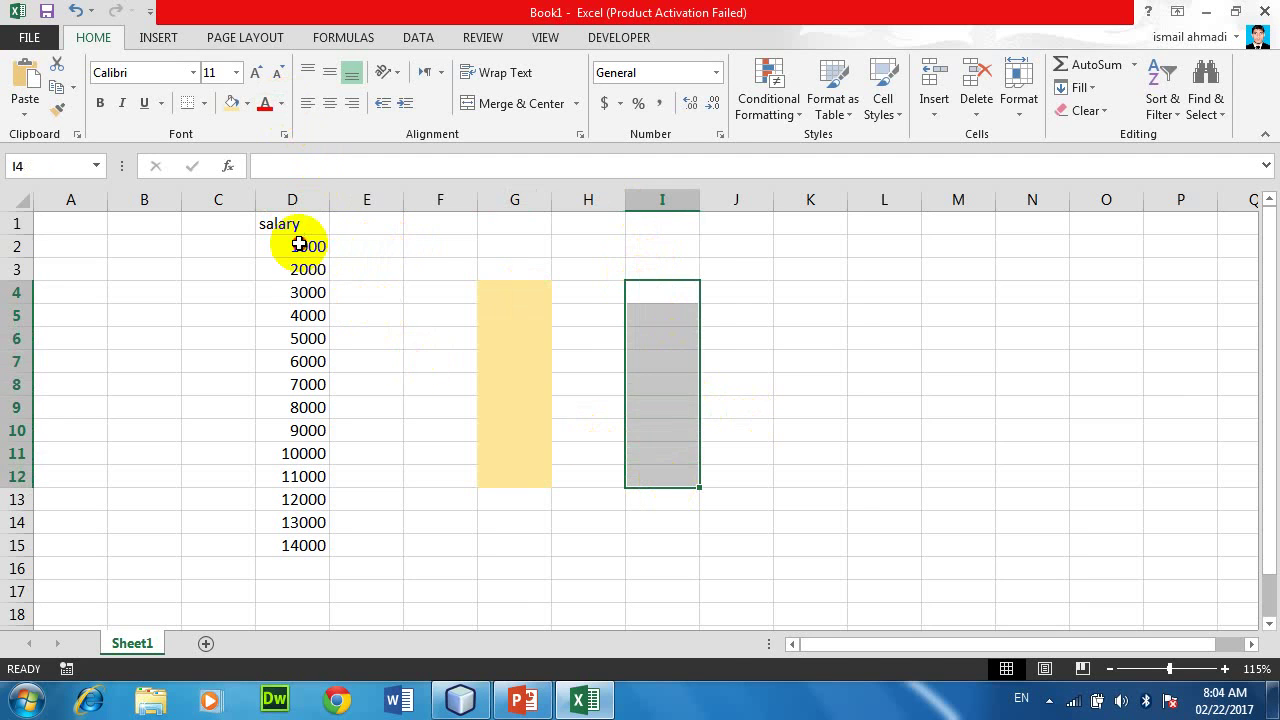
drag(297, 246, 292, 384)
click(263, 103)
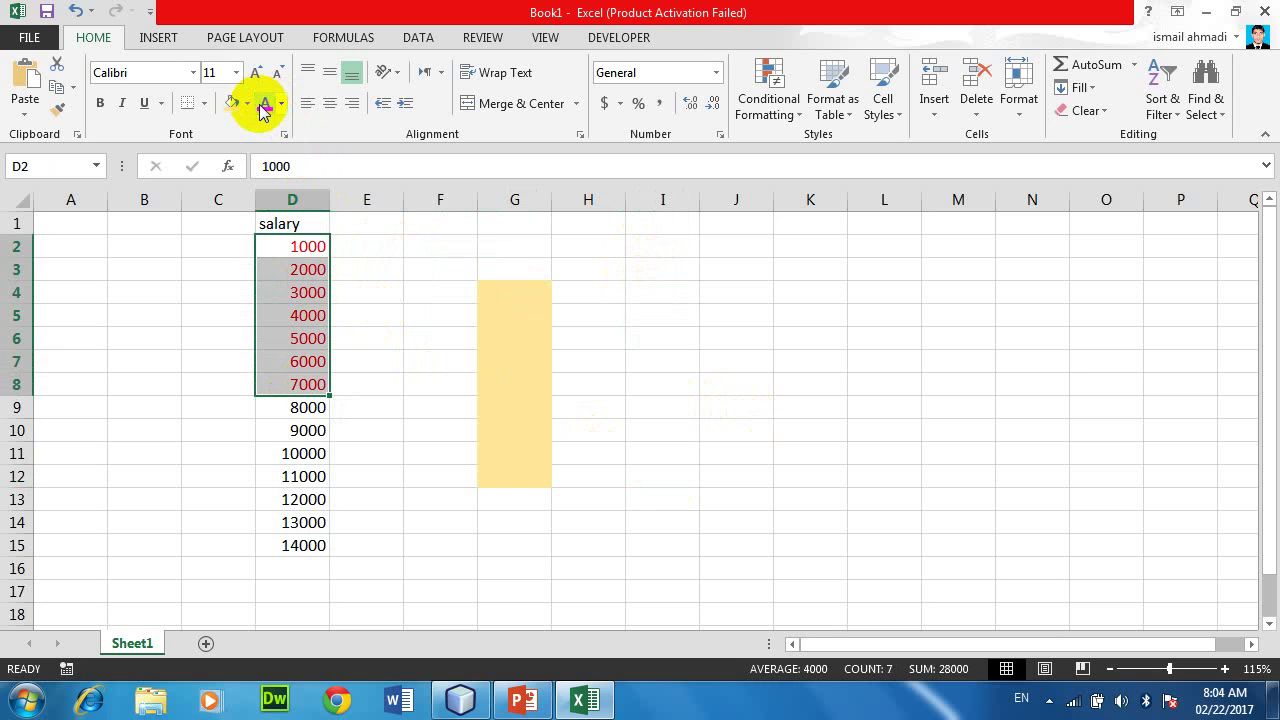
key(ctrl+z)
drag(497, 272, 531, 494)
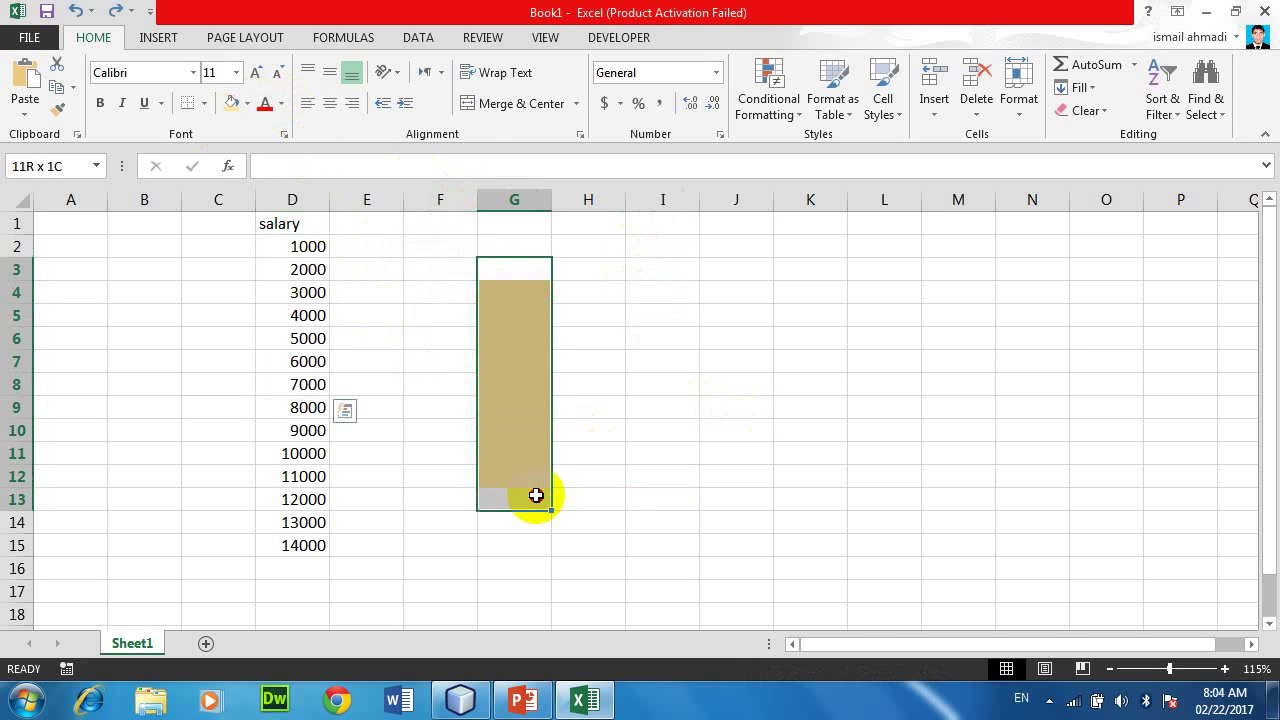
click(1105, 112)
click(1095, 134)
click(662, 338)
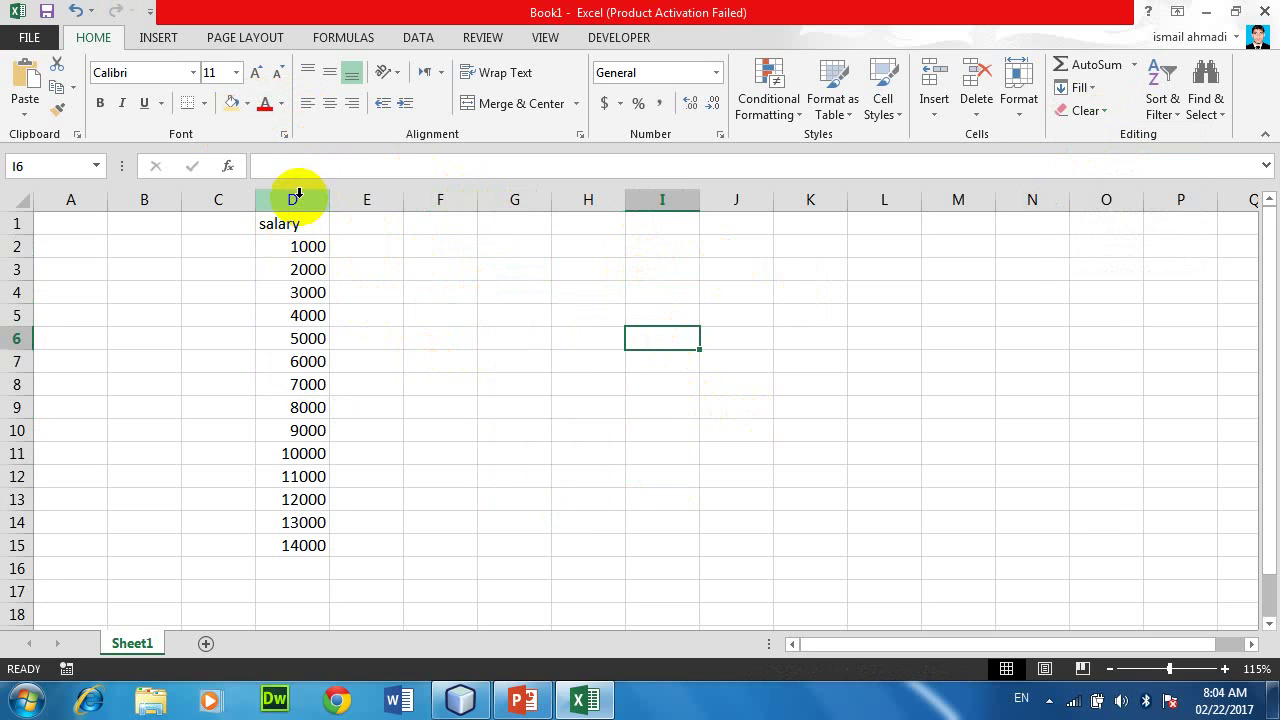
click(298, 196)
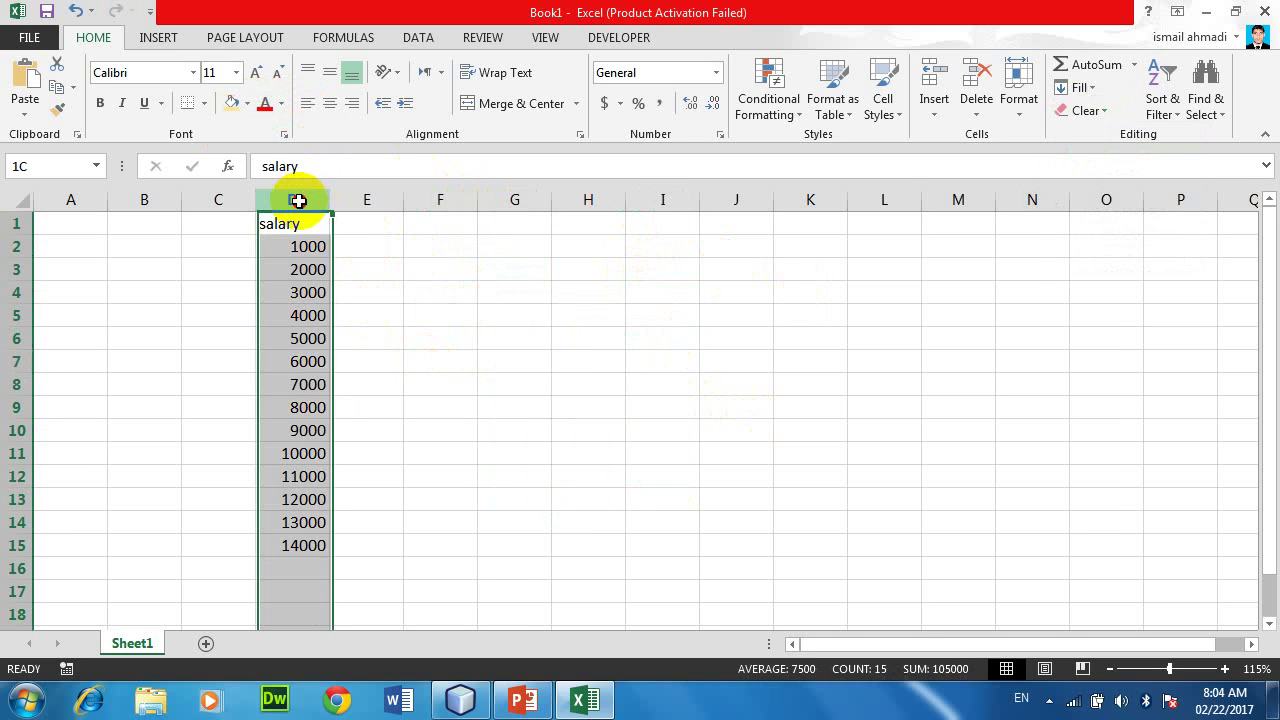
Step: Start a Greater Than highlight rule and replace the 7500 threshold with 5000
click(795, 117)
mouse_move(828, 151)
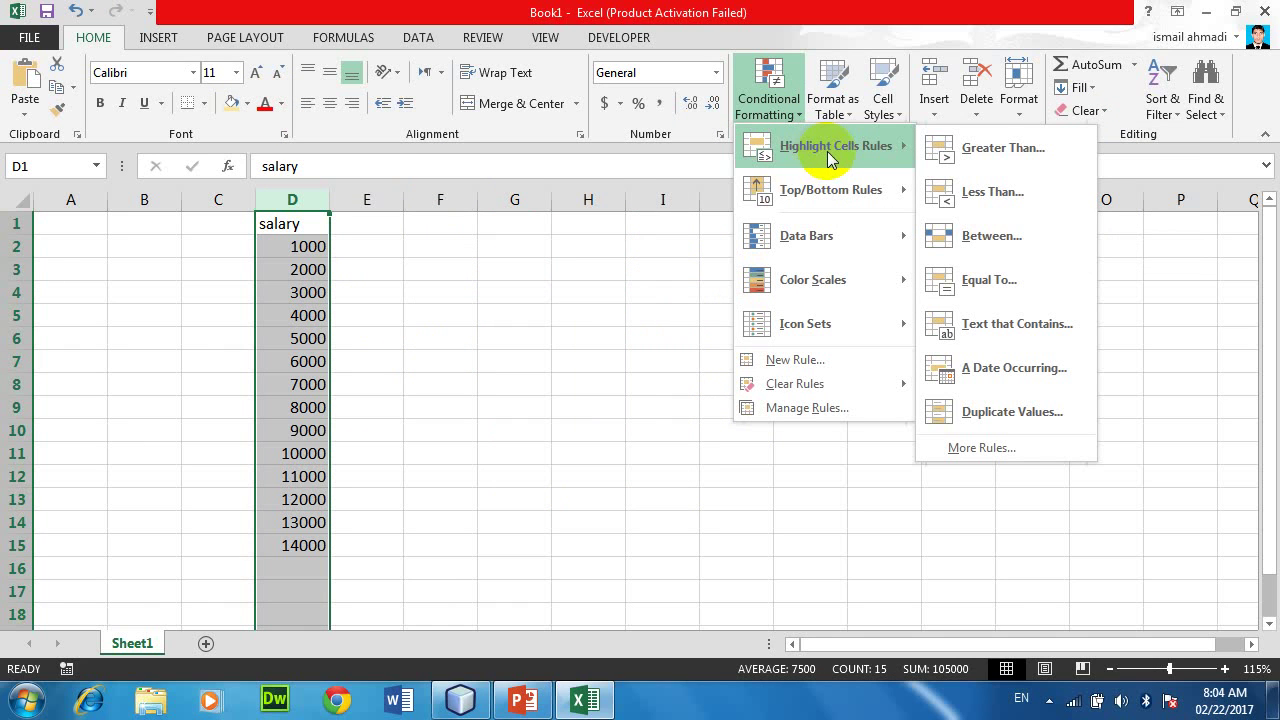
click(1020, 150)
drag(522, 275, 924, 276)
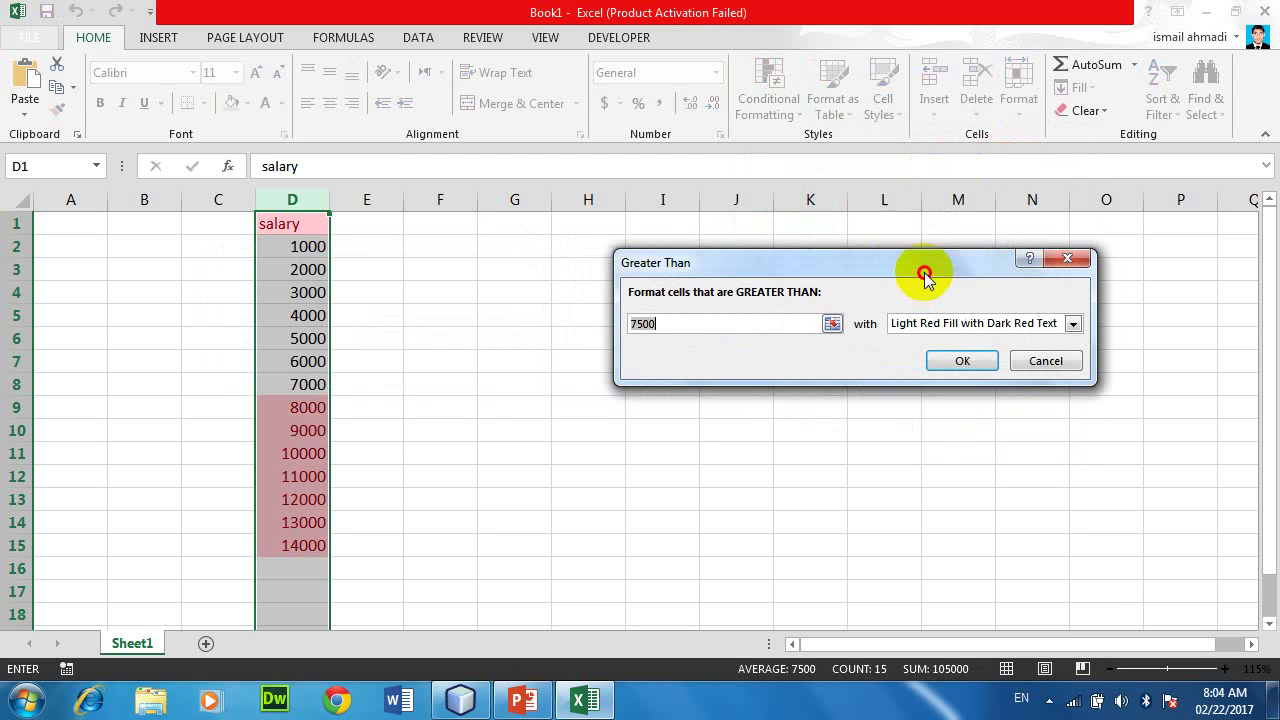
click(664, 323)
drag(657, 325, 615, 324)
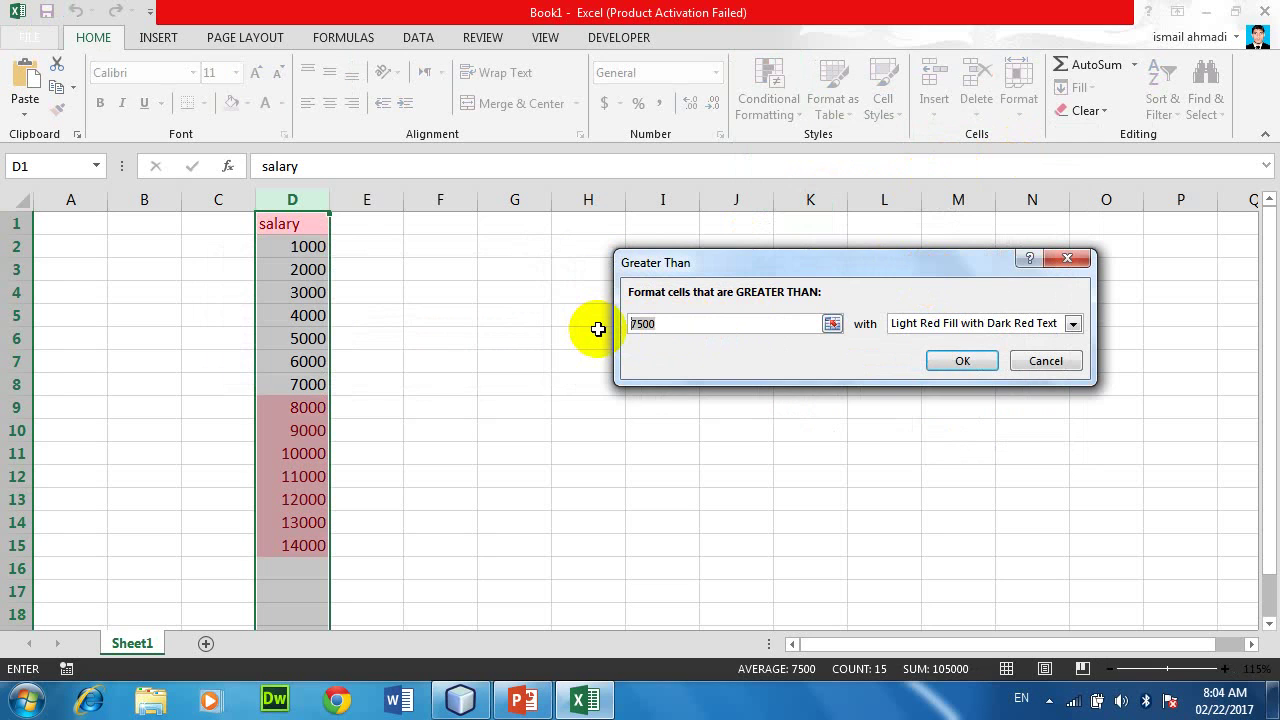
text(500)
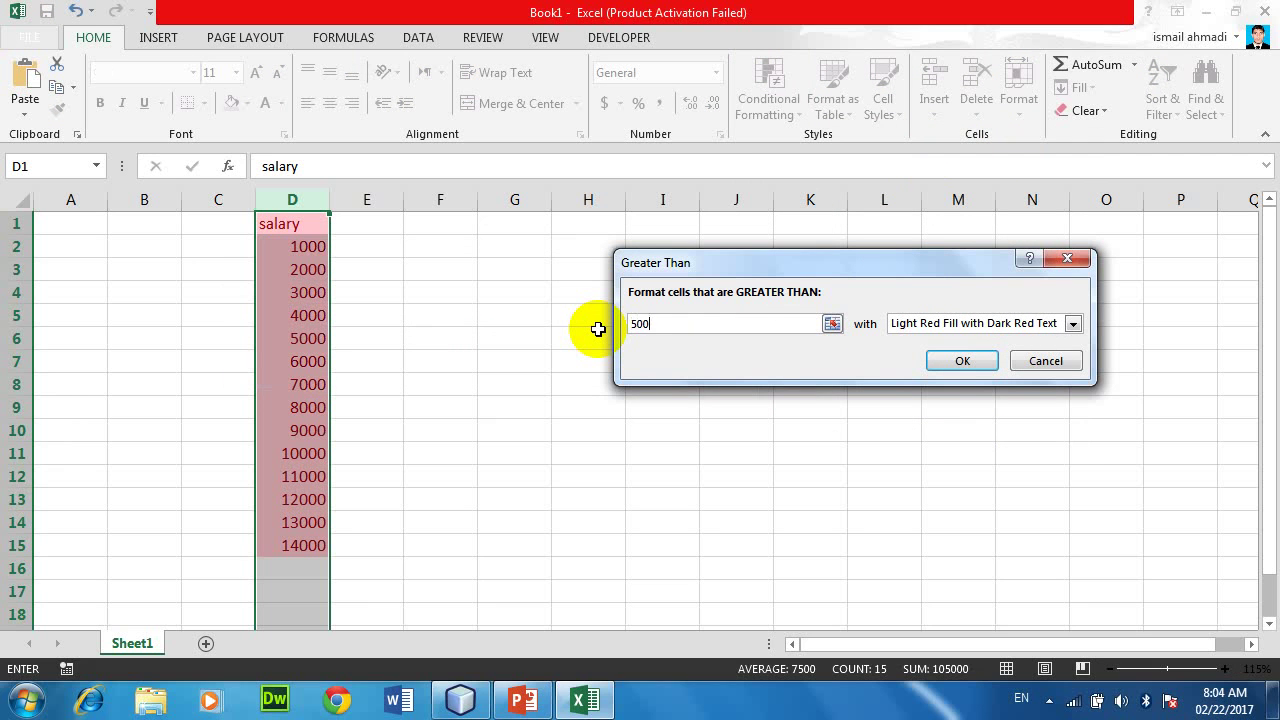
text(0)
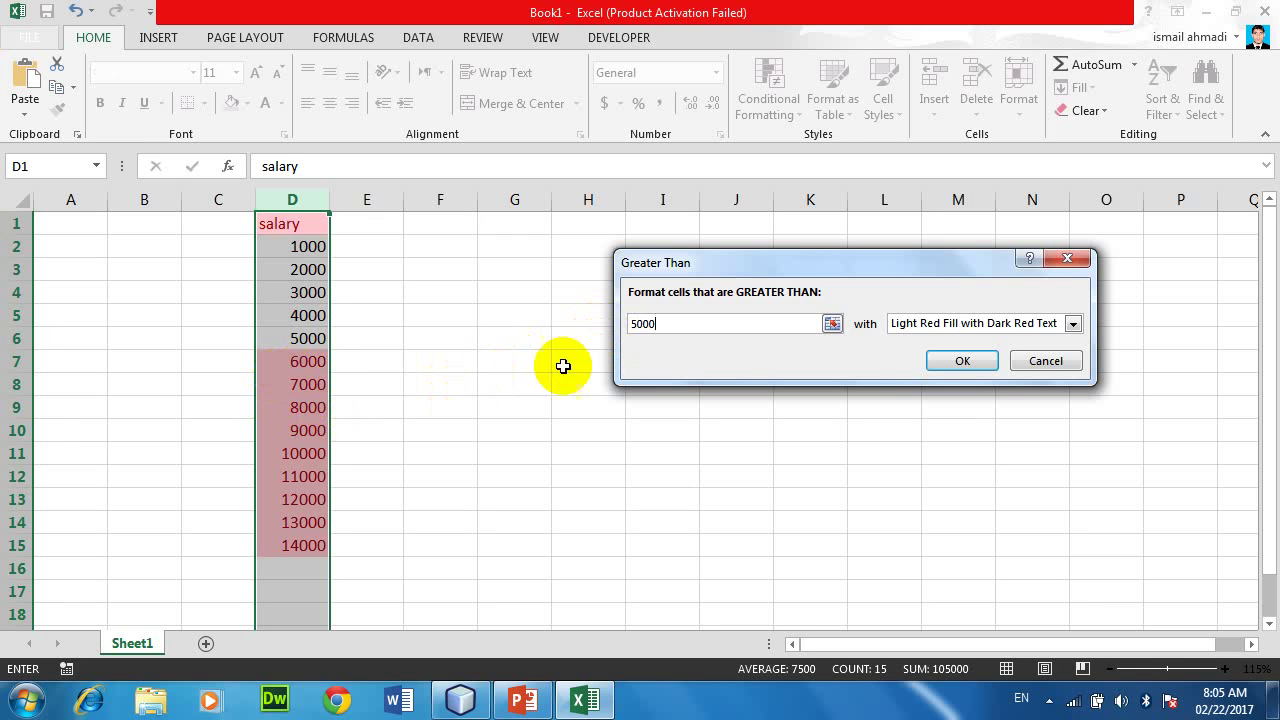
Step: Preview the preset highlight styles, then choose Custom Format for the rule
click(922, 327)
click(912, 354)
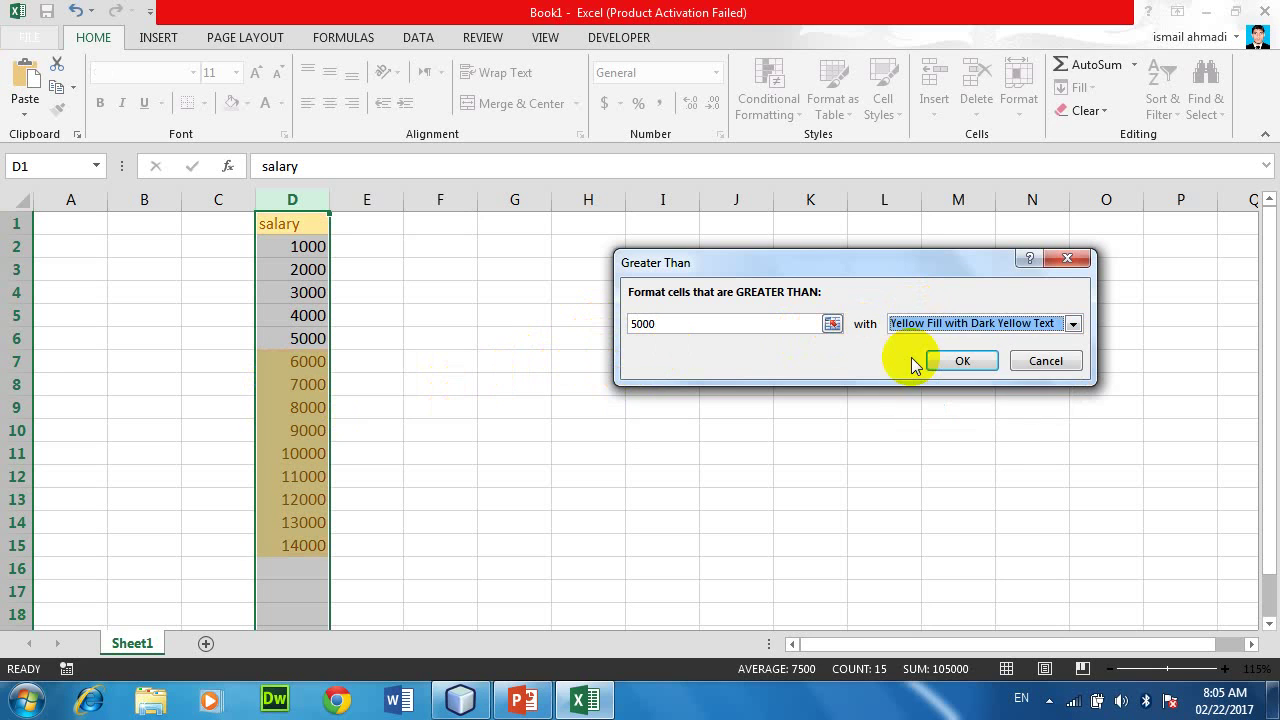
click(910, 323)
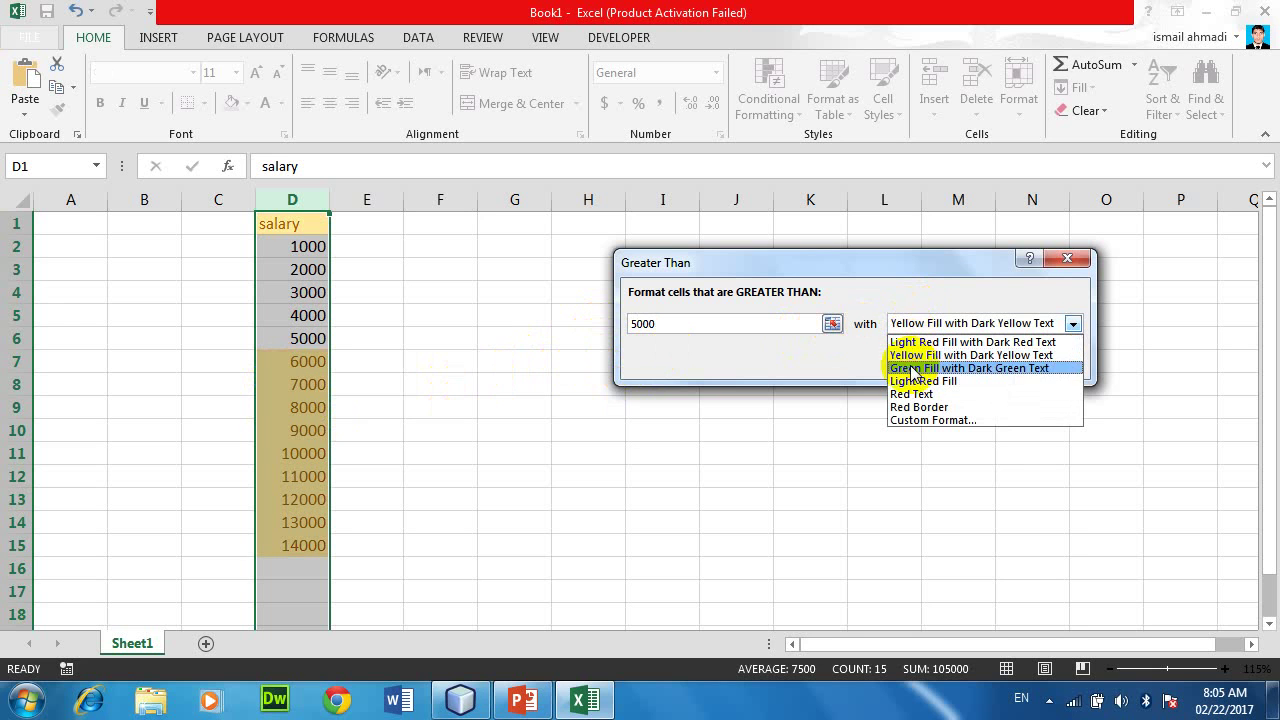
click(912, 369)
click(910, 323)
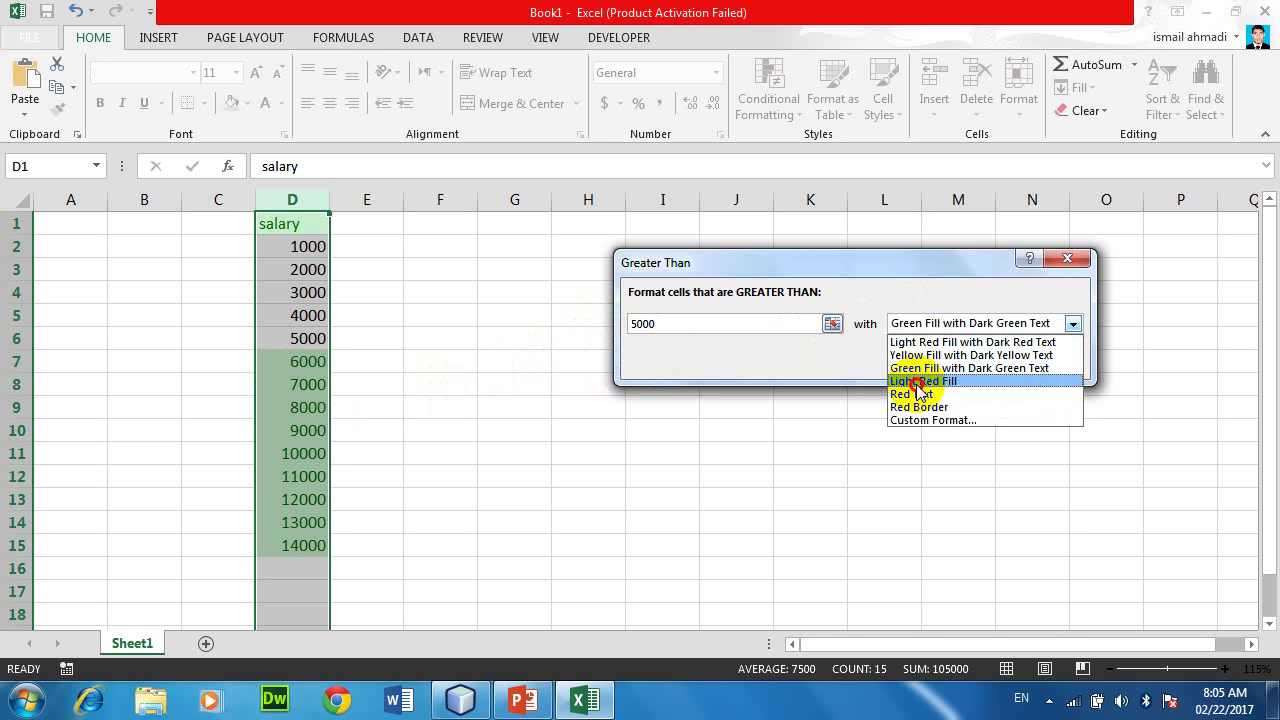
click(917, 384)
click(926, 323)
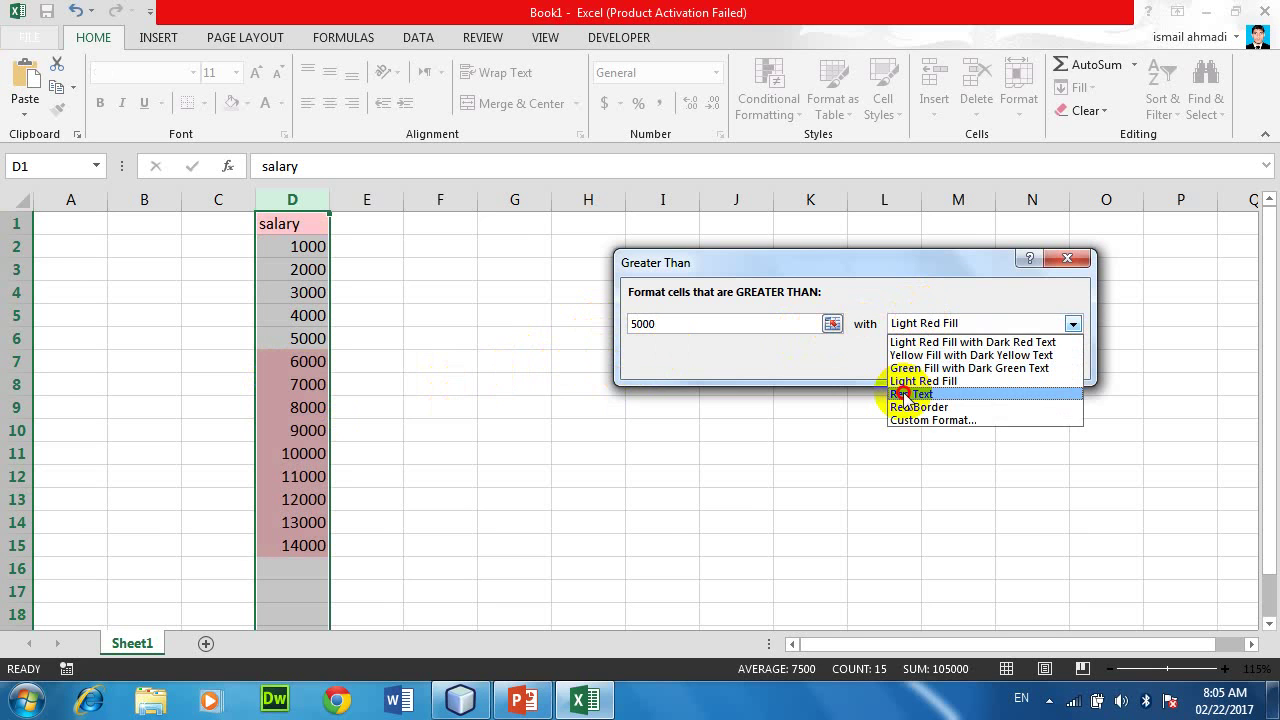
click(903, 394)
click(923, 323)
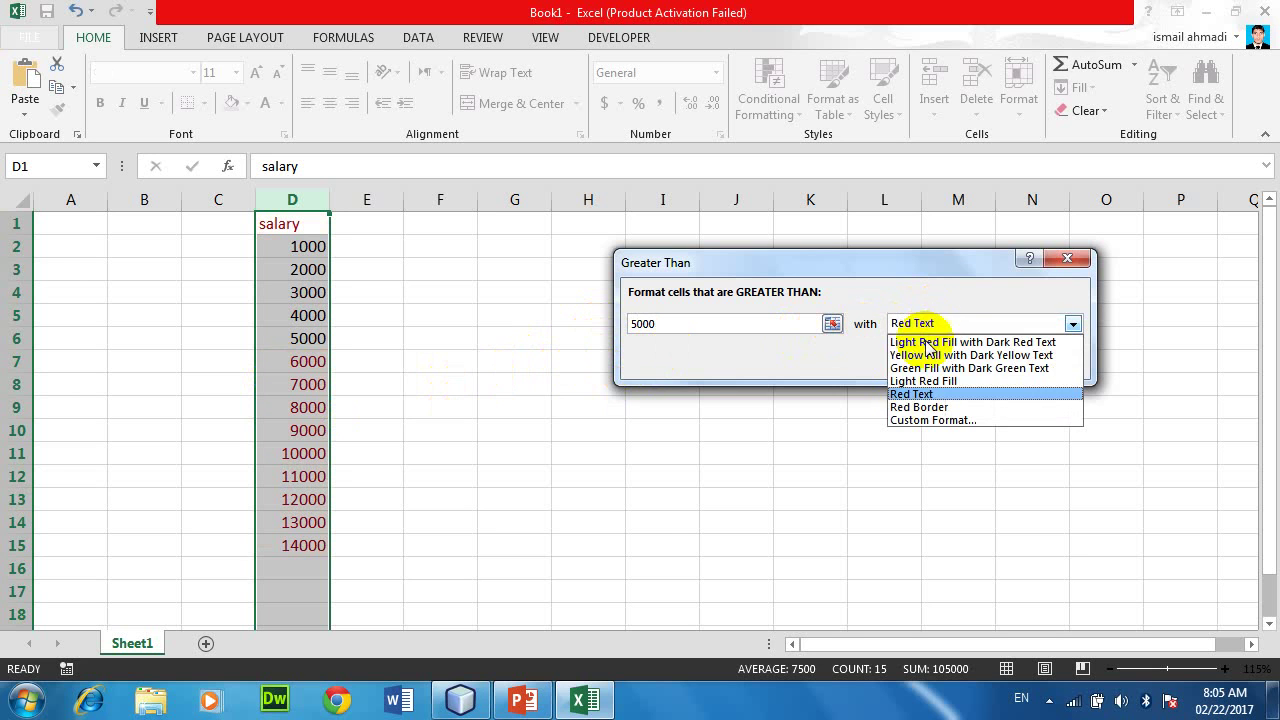
click(924, 408)
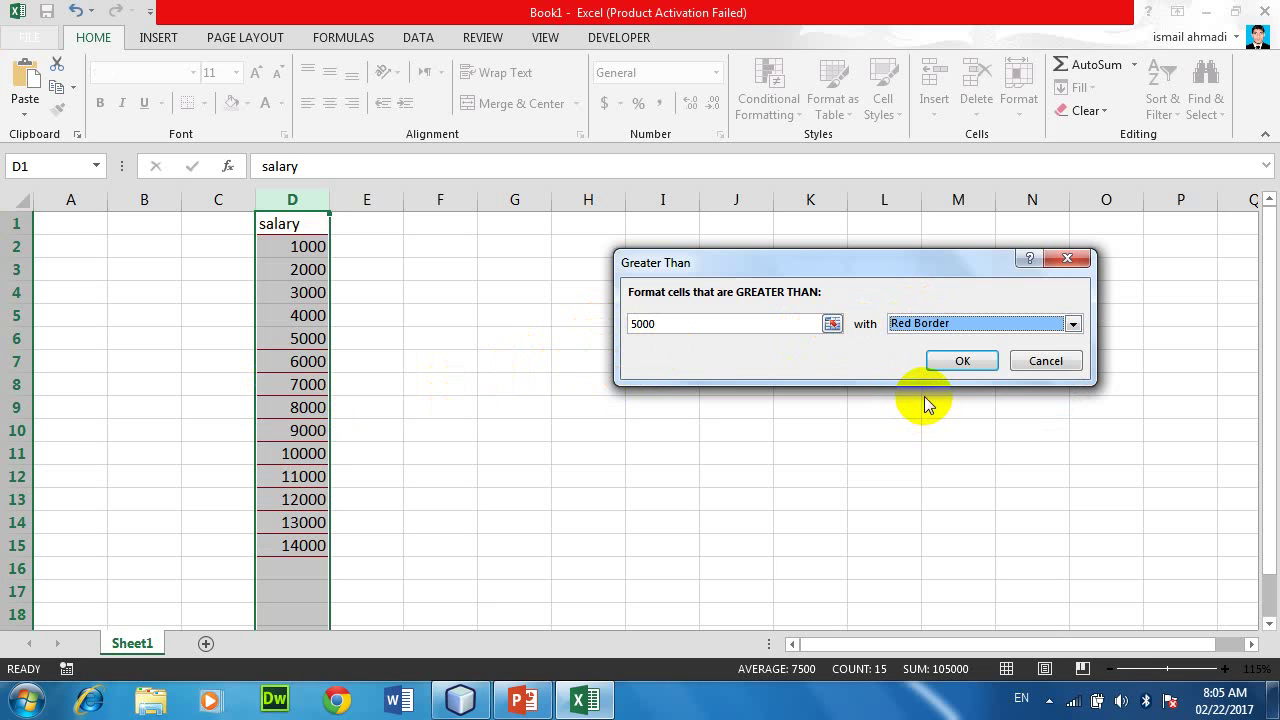
click(928, 323)
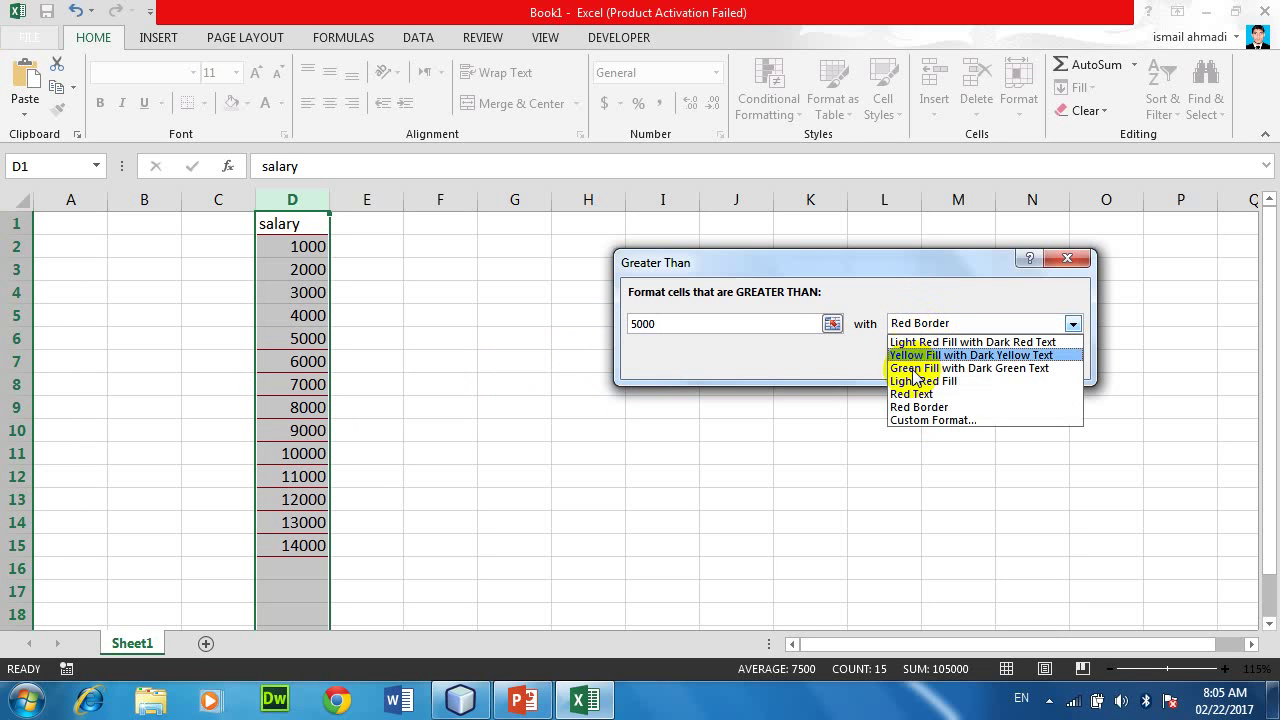
click(912, 420)
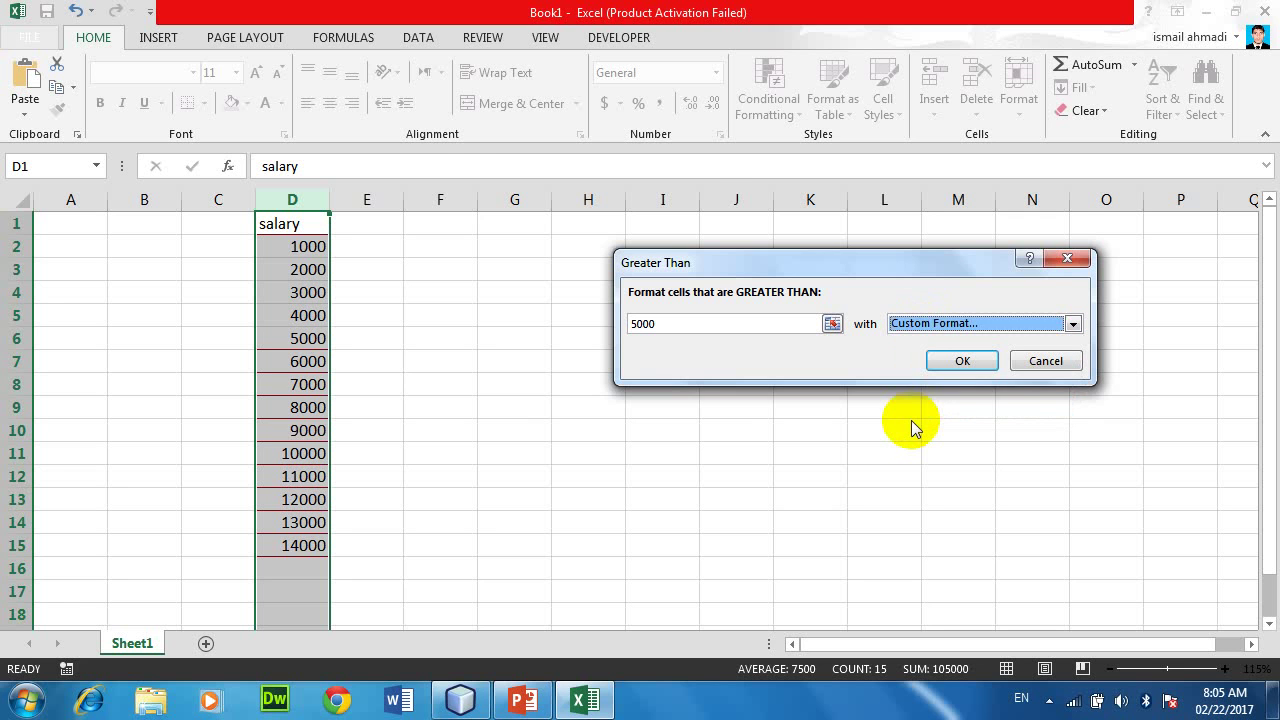
Step: Try the Currency number format, then set it back to General
drag(460, 42, 787, 123)
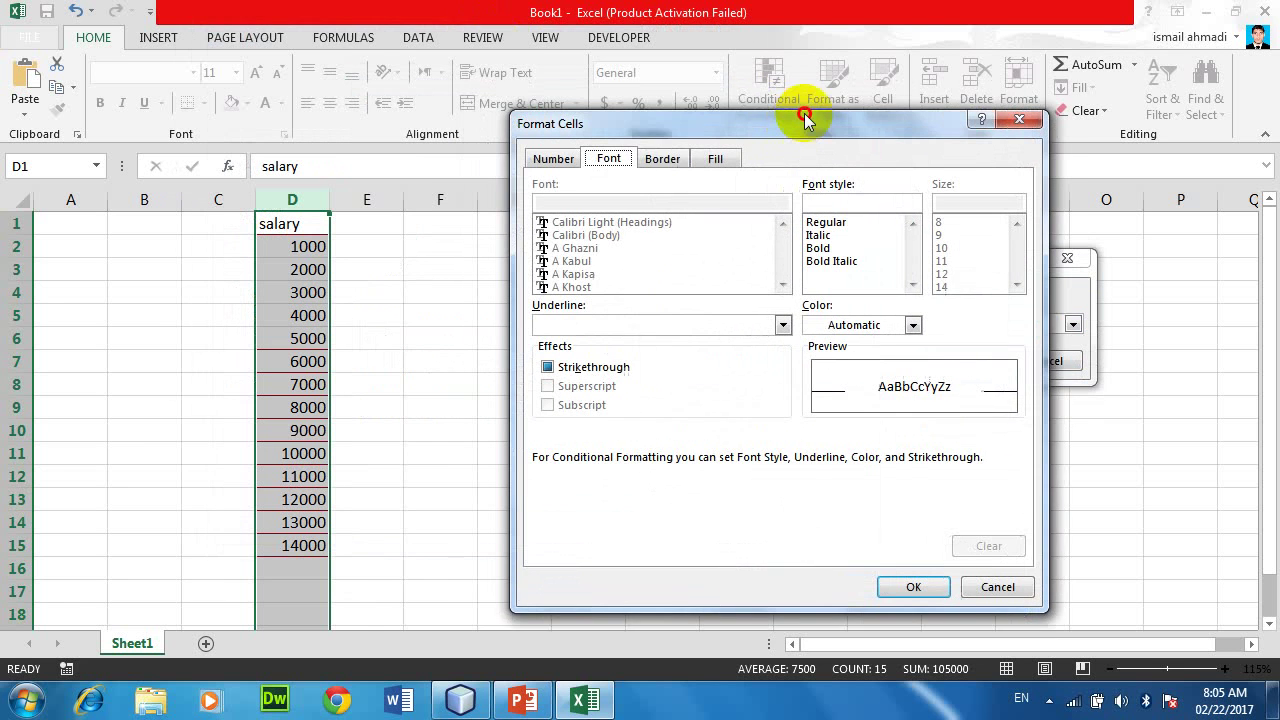
click(560, 165)
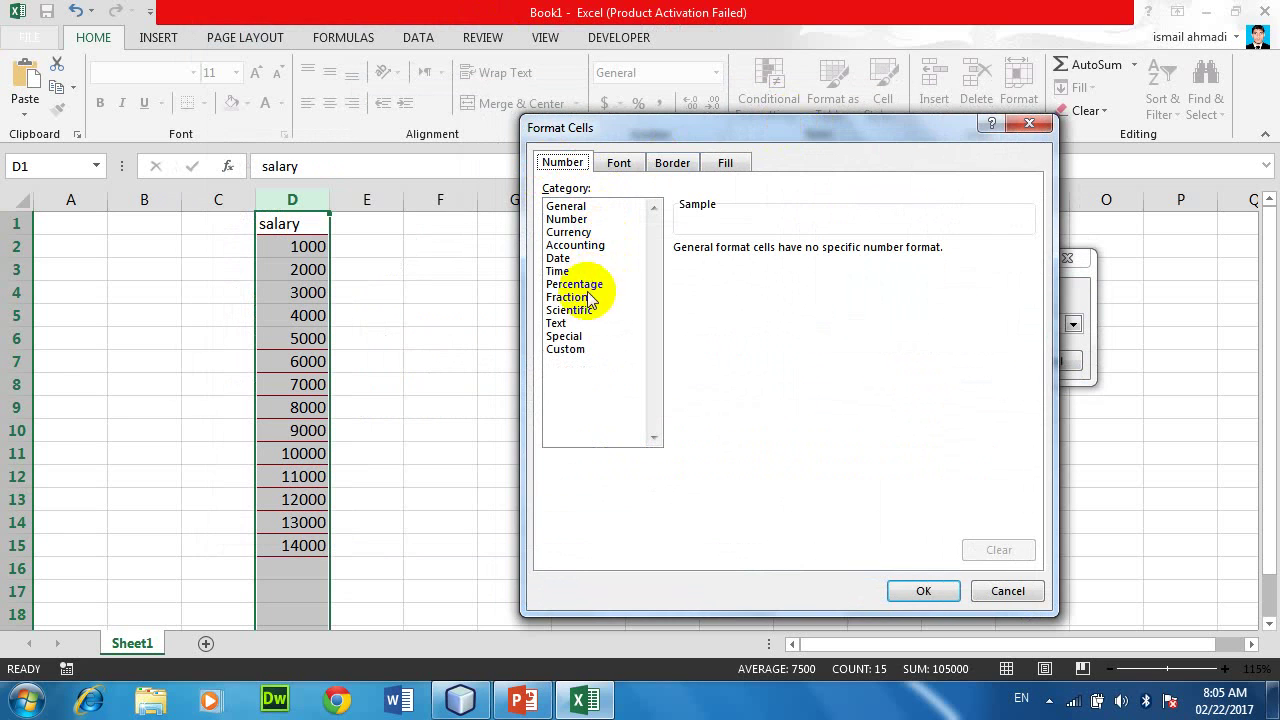
click(580, 232)
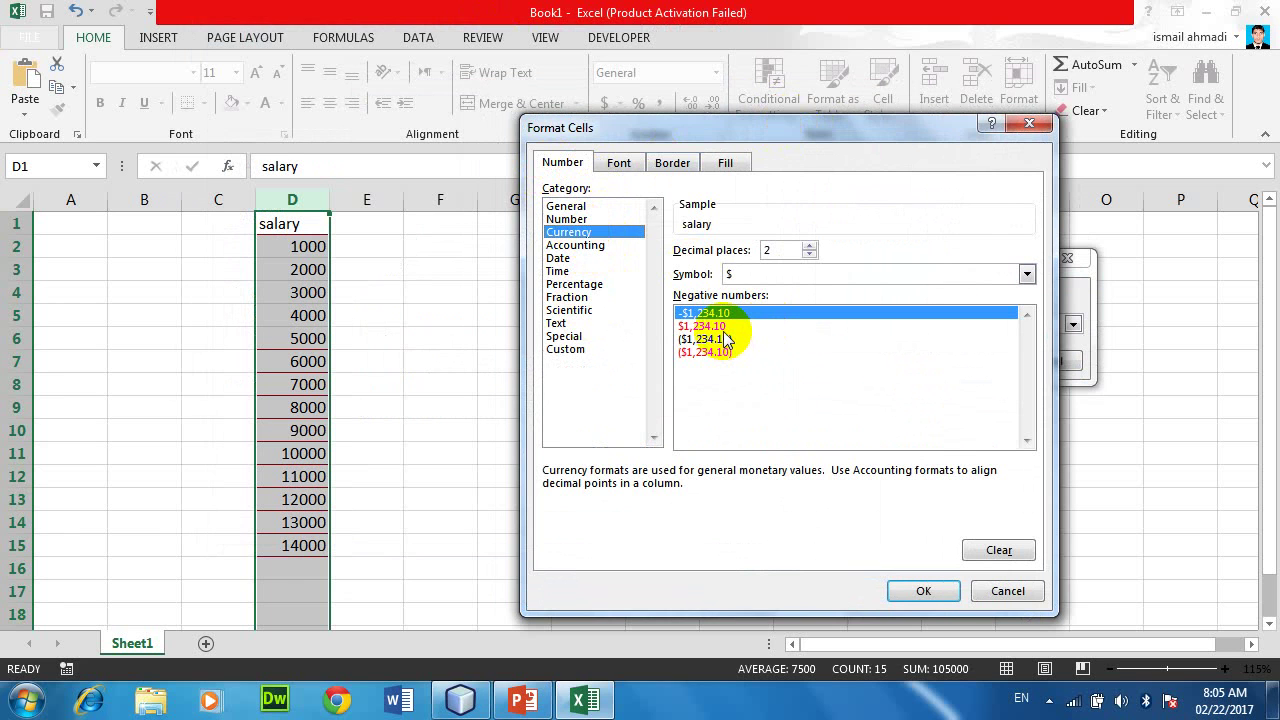
drag(659, 137, 683, 144)
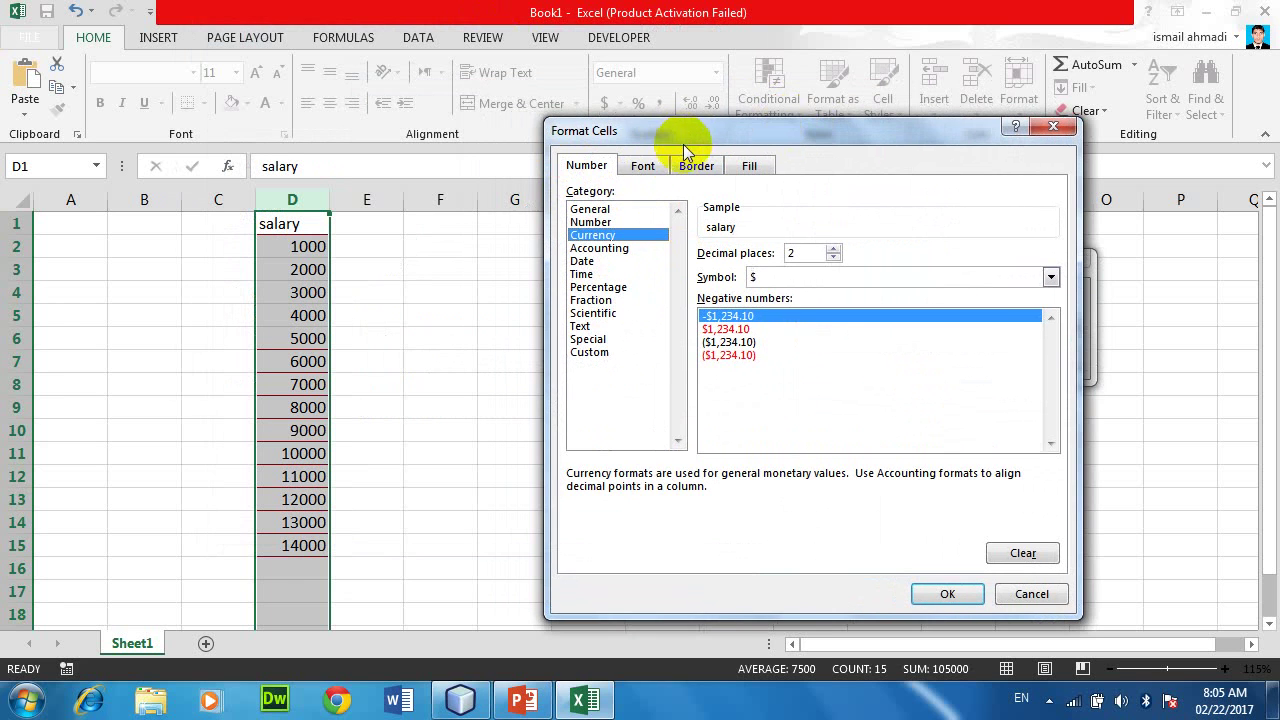
click(643, 167)
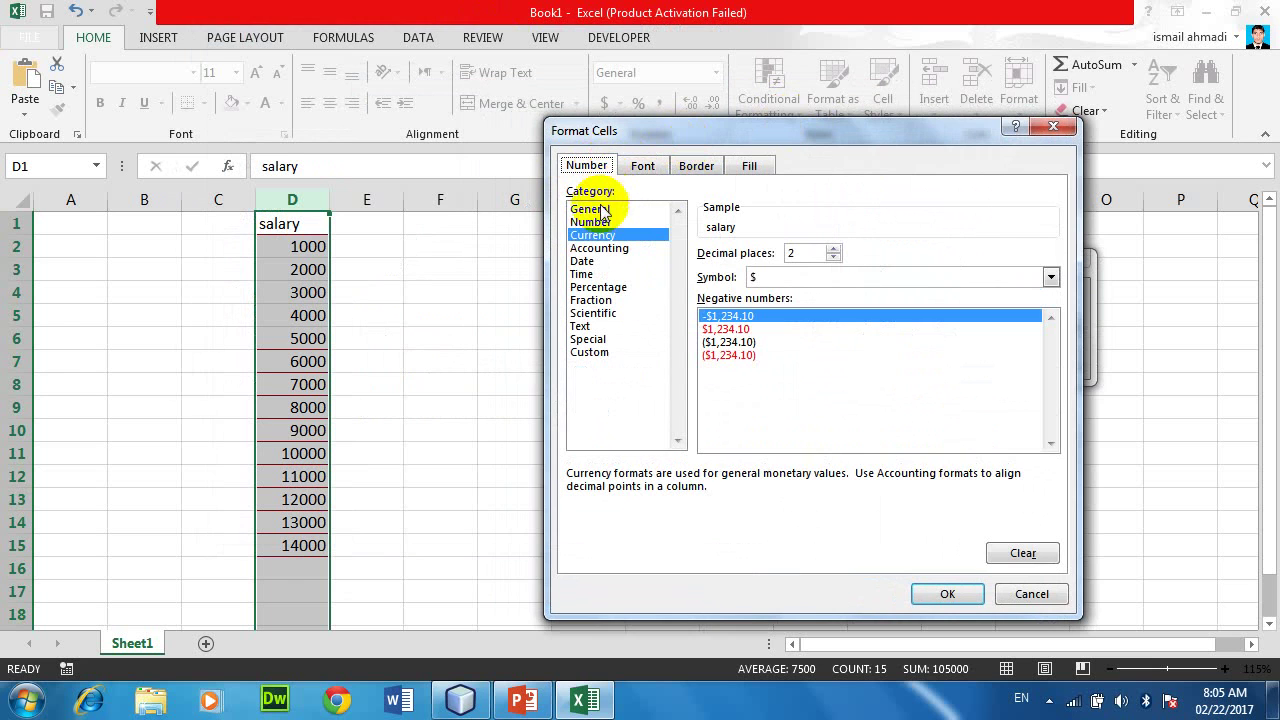
click(600, 209)
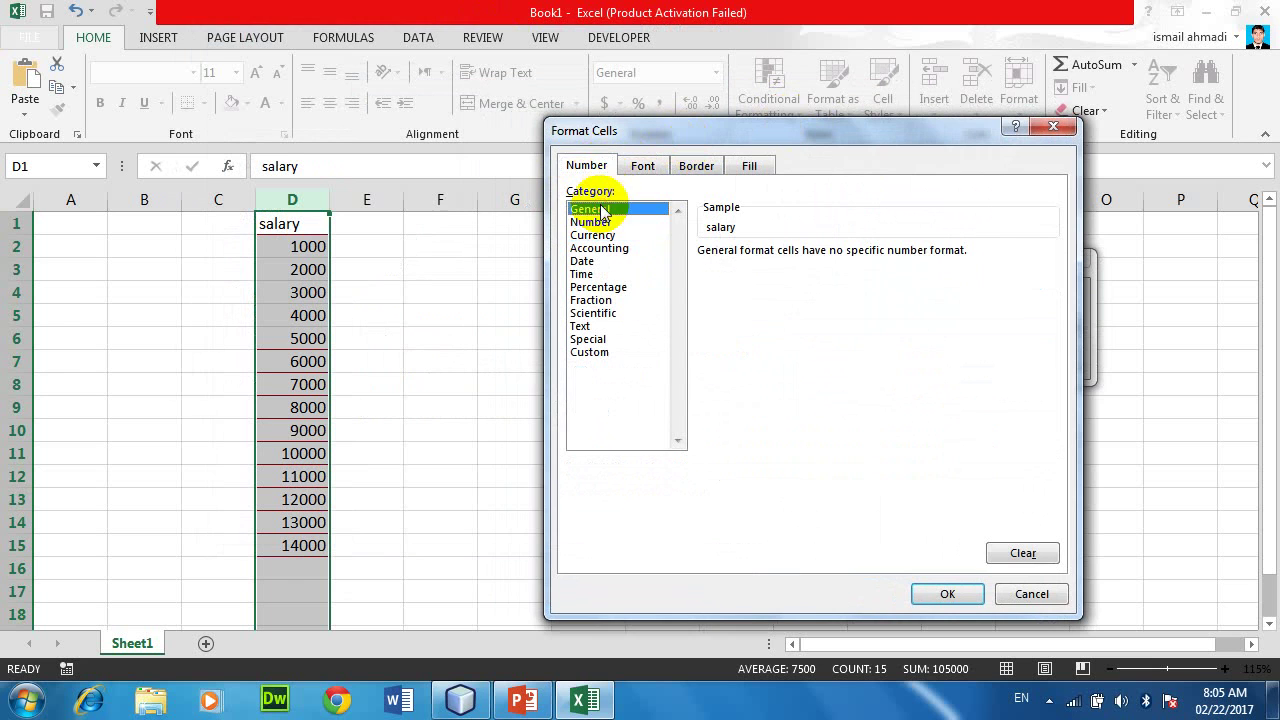
Step: Make the highlight text bold and red, leaving the border at None
click(645, 168)
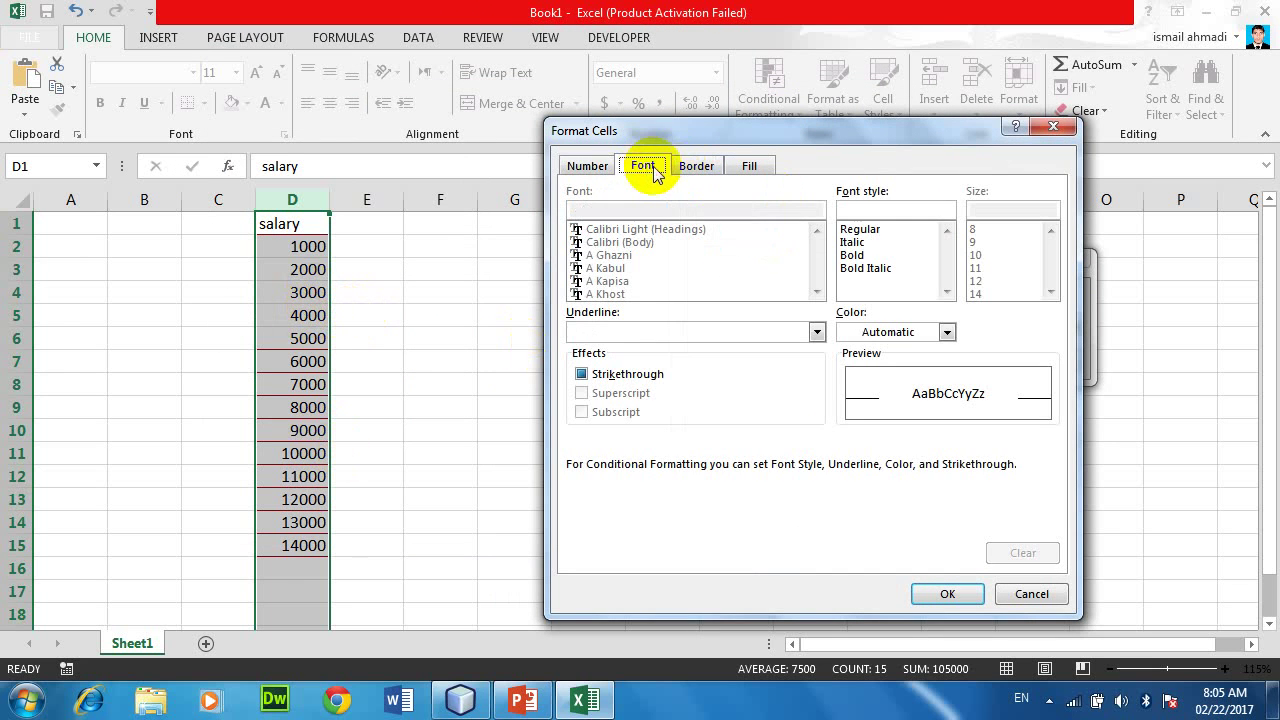
click(856, 258)
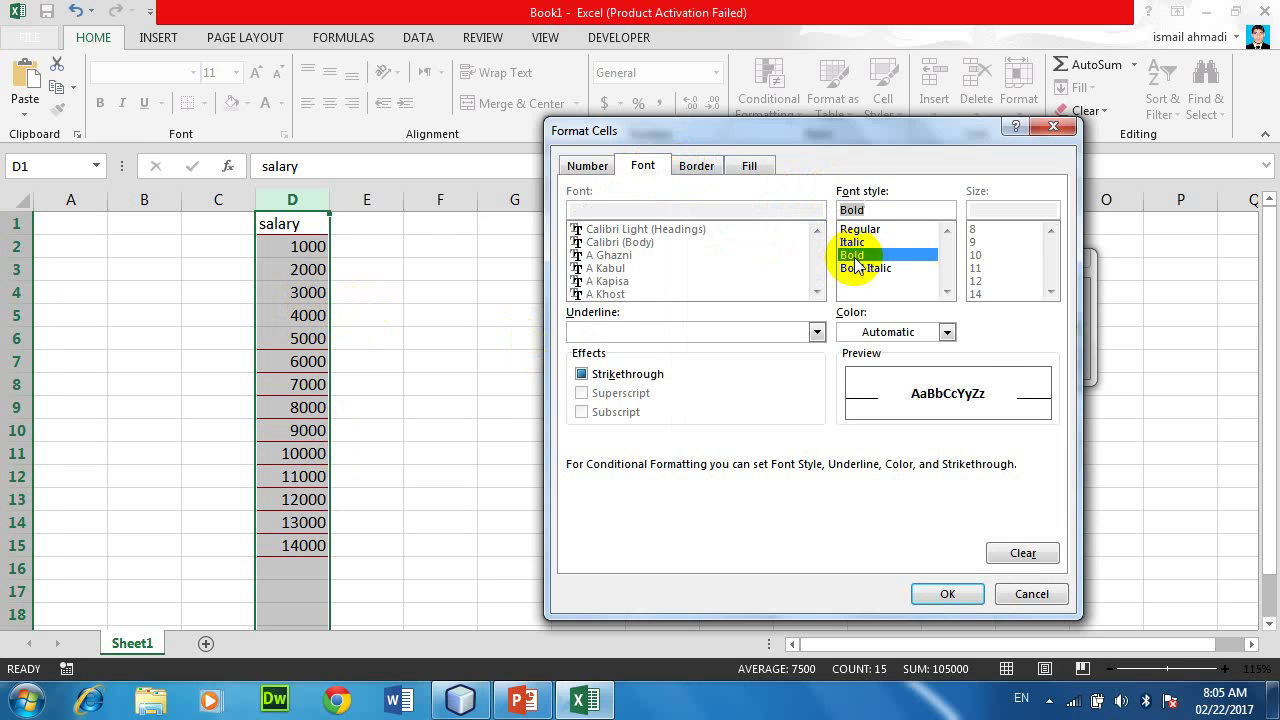
click(946, 332)
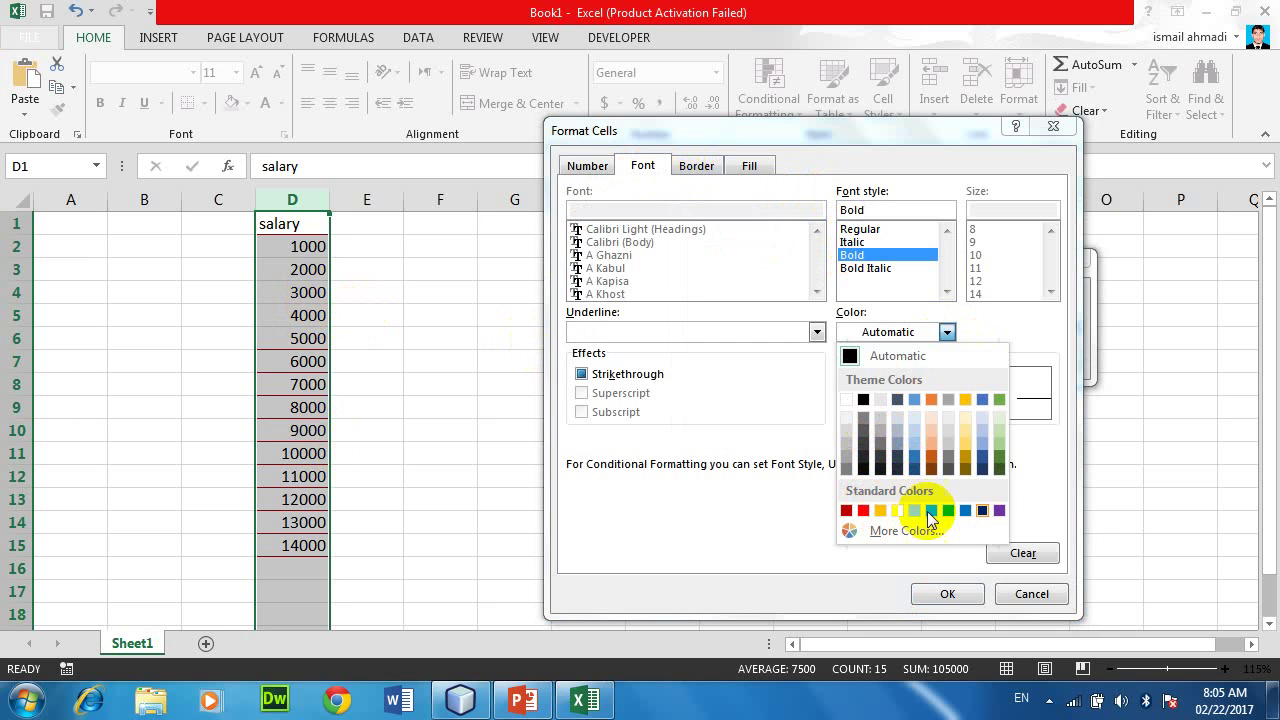
click(863, 510)
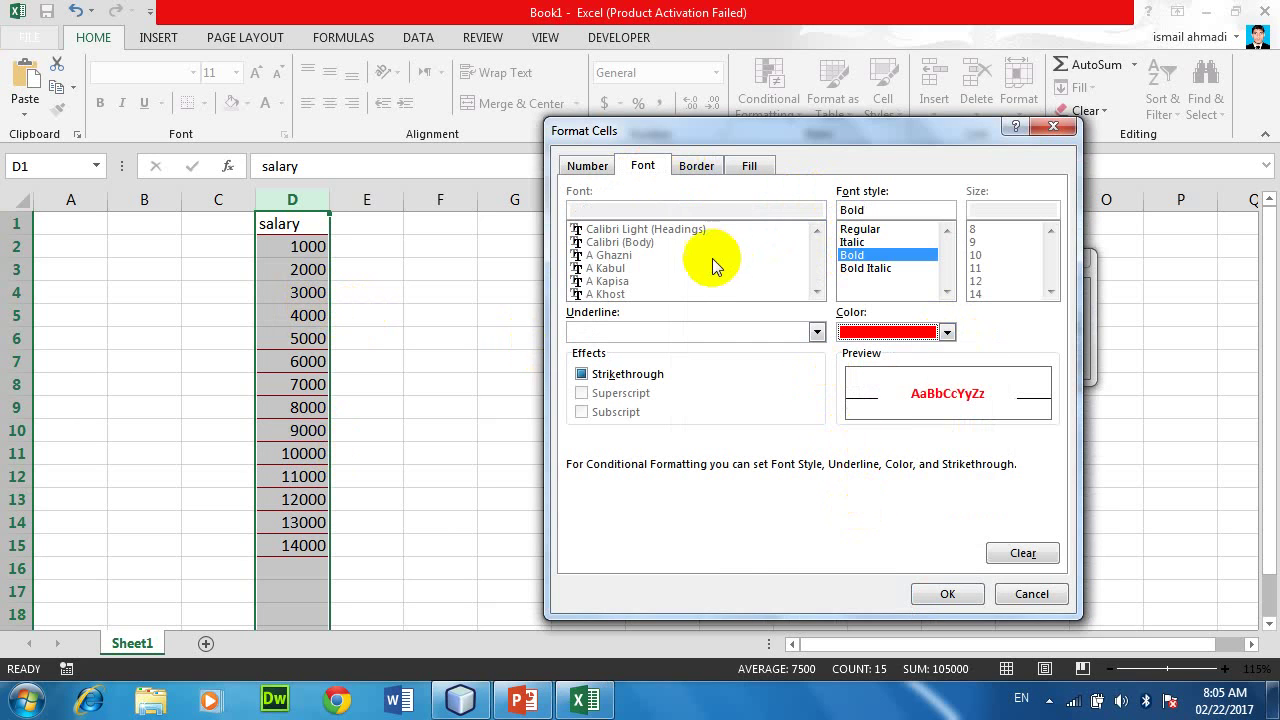
click(699, 167)
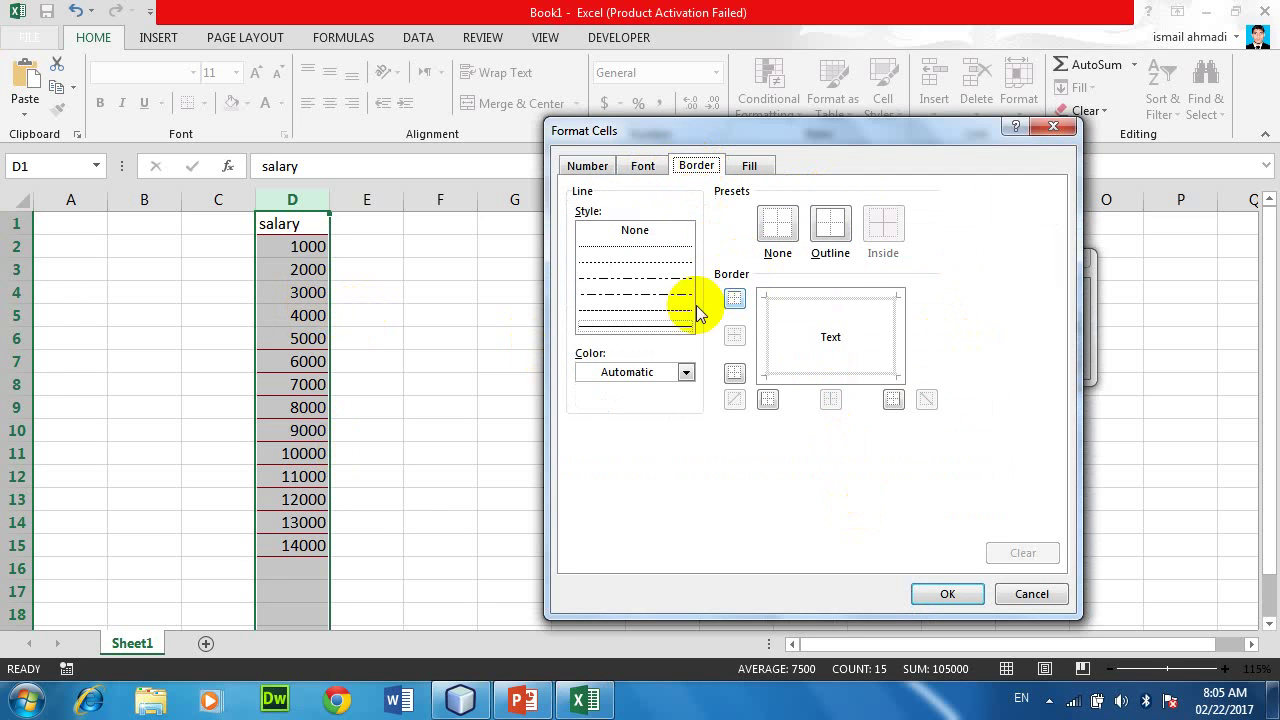
click(830, 225)
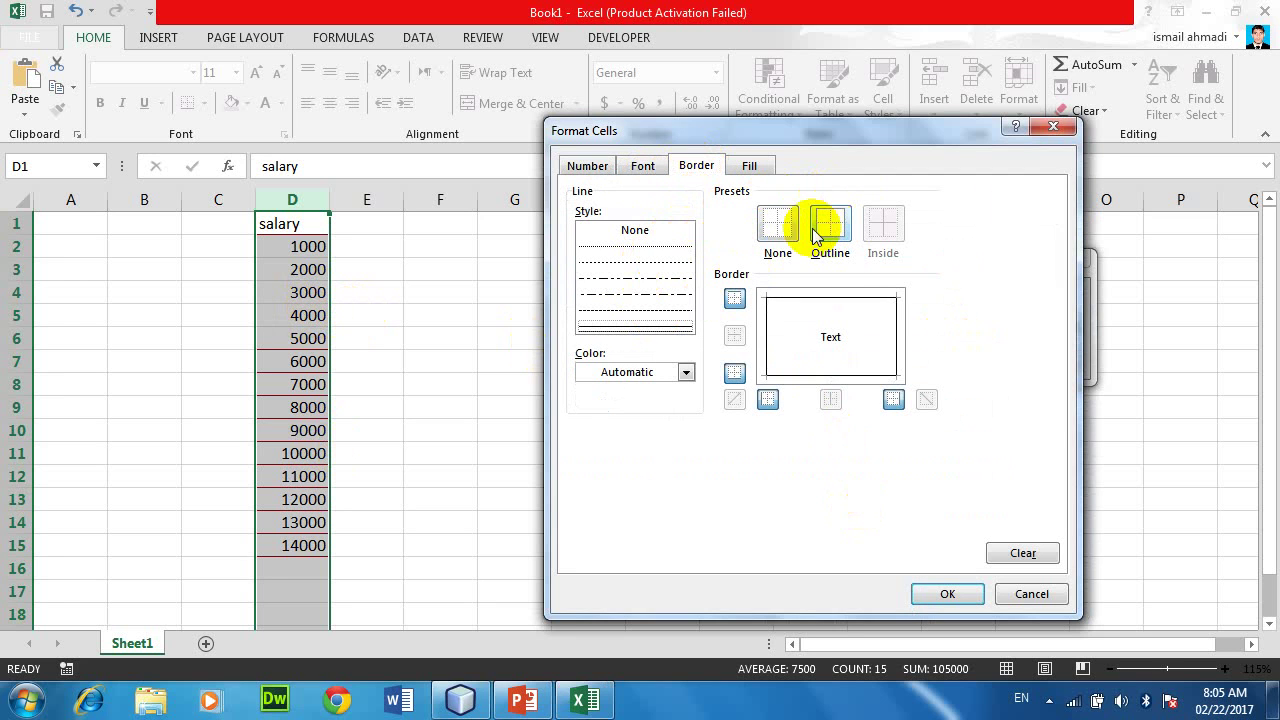
click(782, 226)
click(816, 230)
click(775, 228)
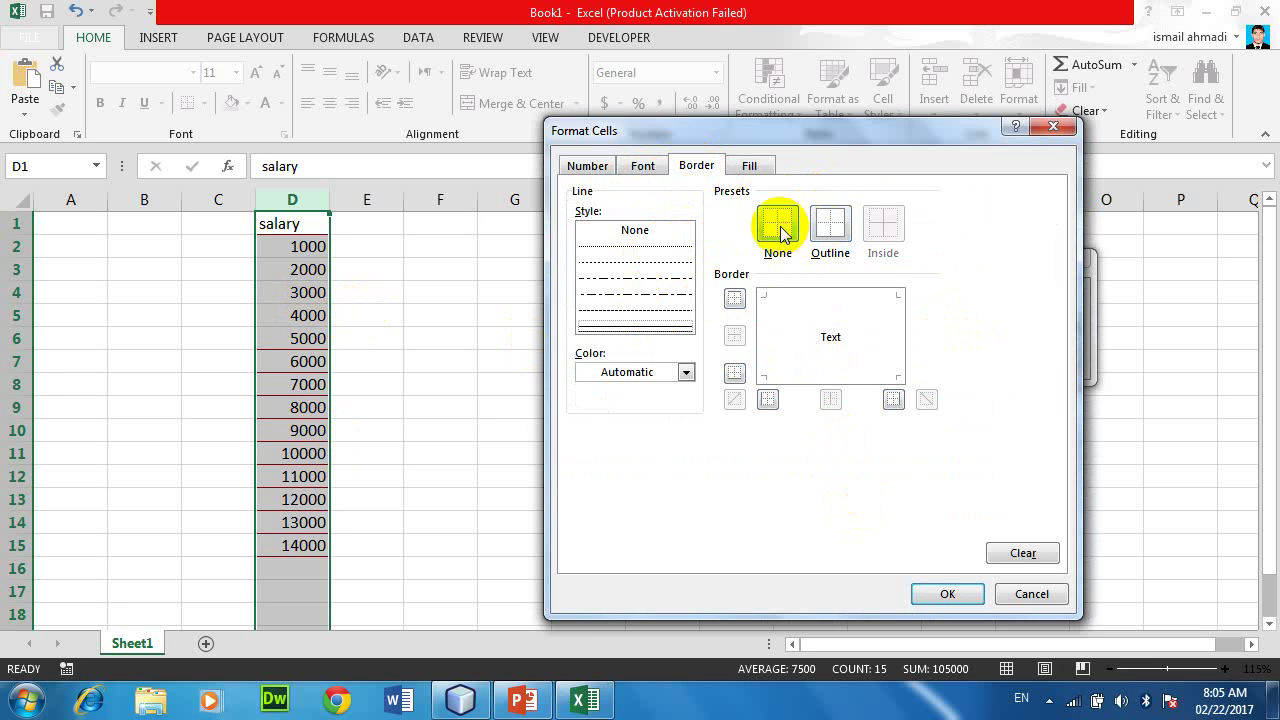
Step: Choose an orange background fill and bring up Fill Effects
click(750, 167)
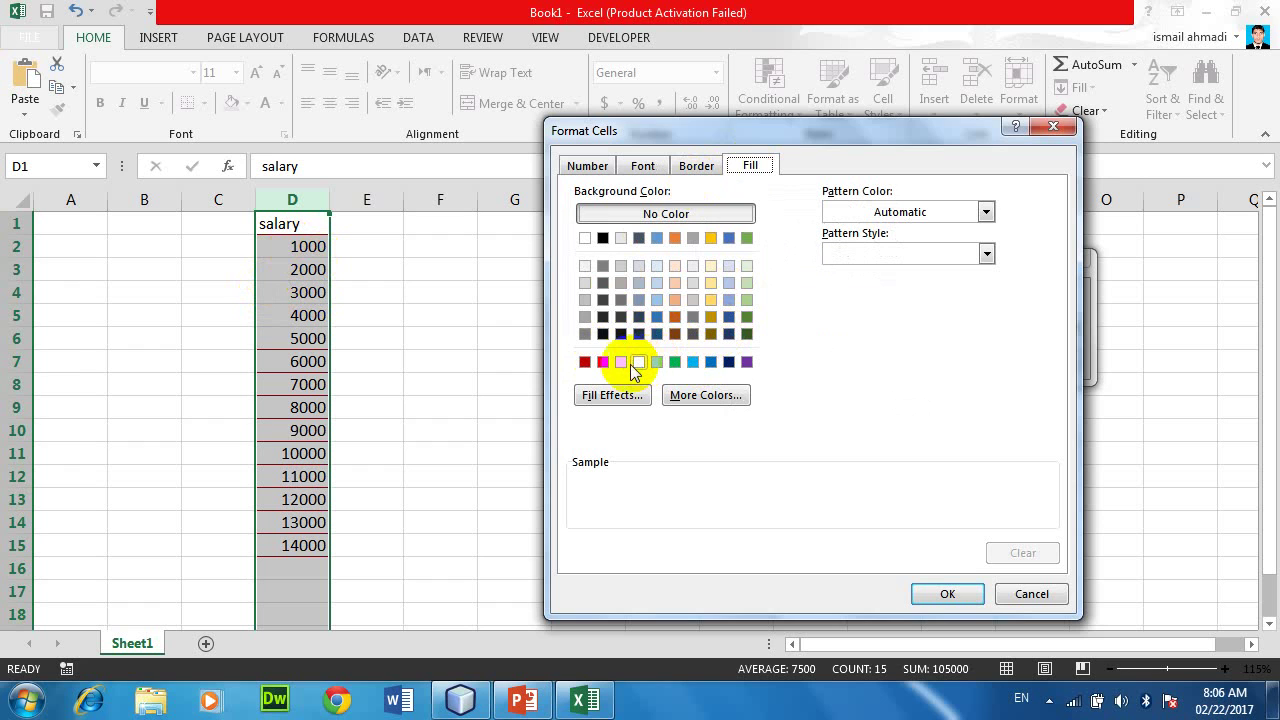
click(622, 363)
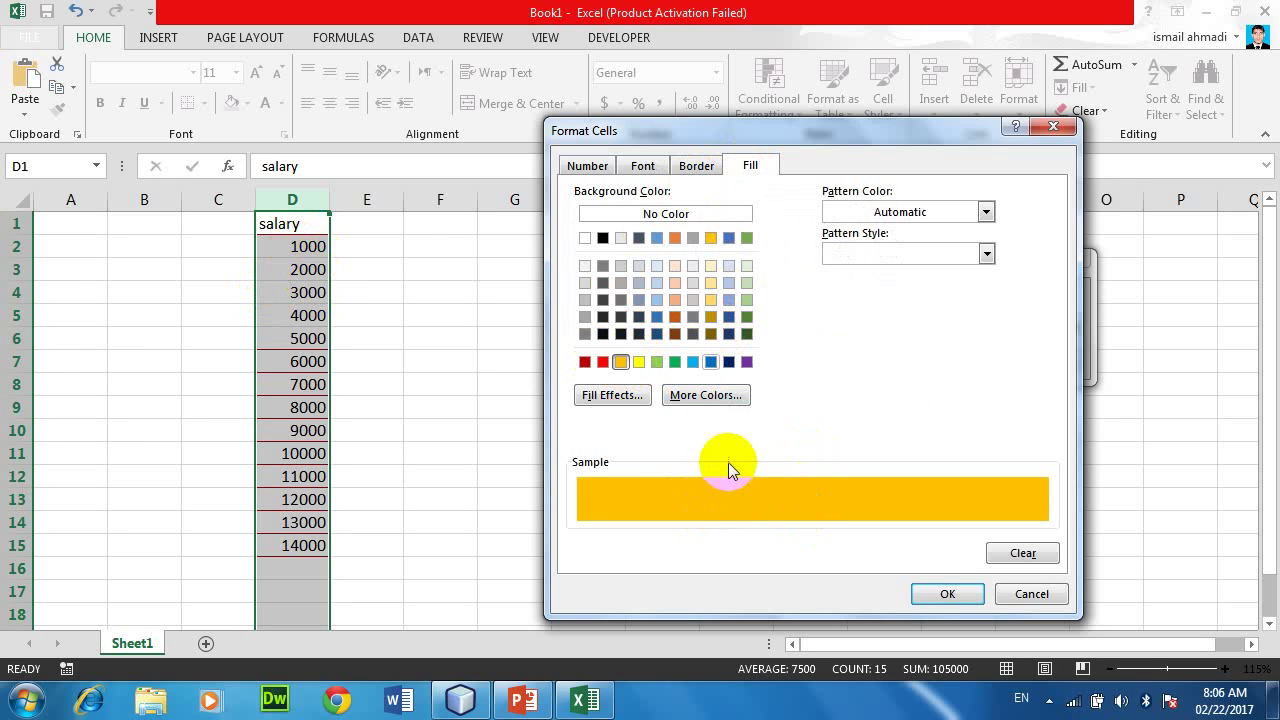
click(599, 396)
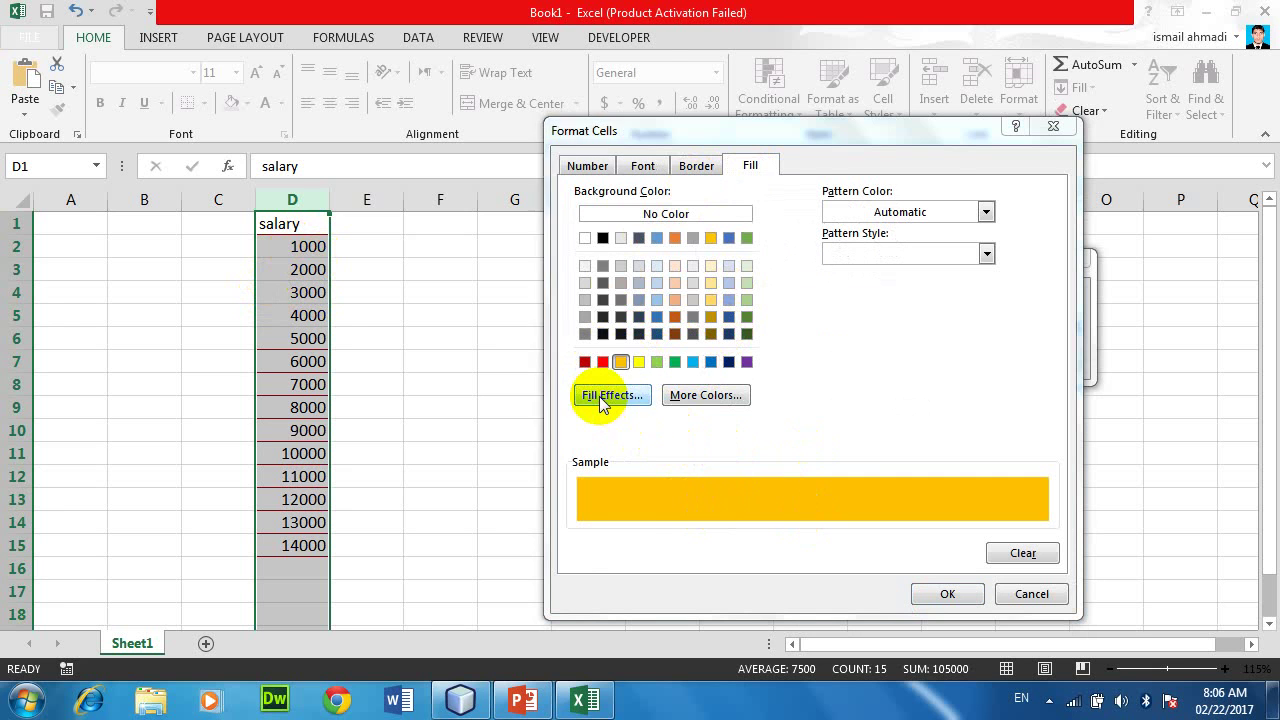
Step: Set a yellow gradient fill shaded outward from the center
click(435, 157)
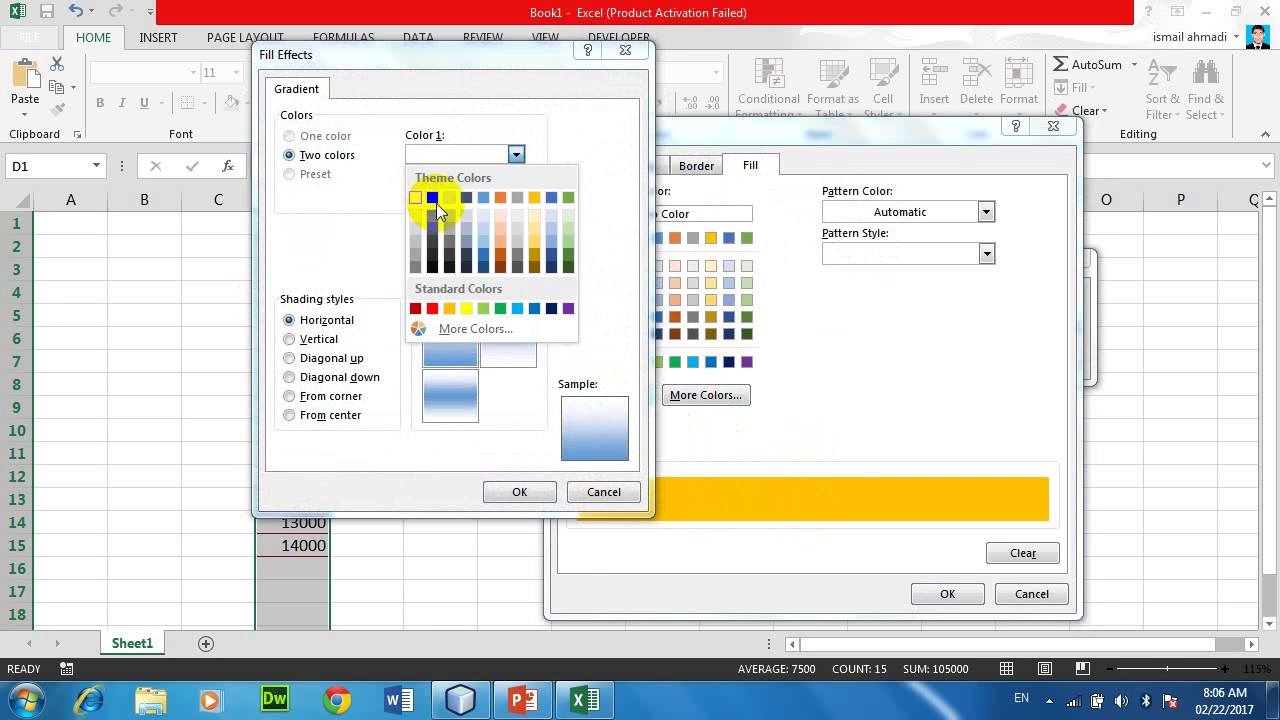
click(466, 308)
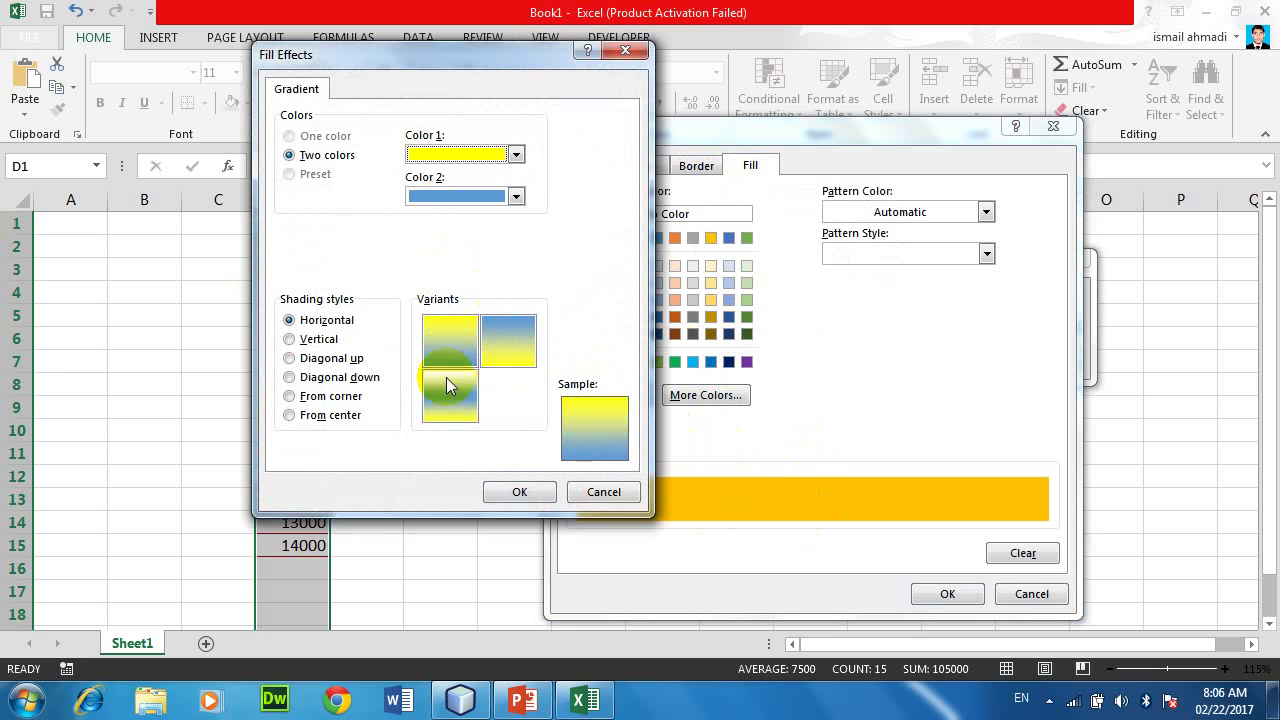
click(330, 396)
click(330, 415)
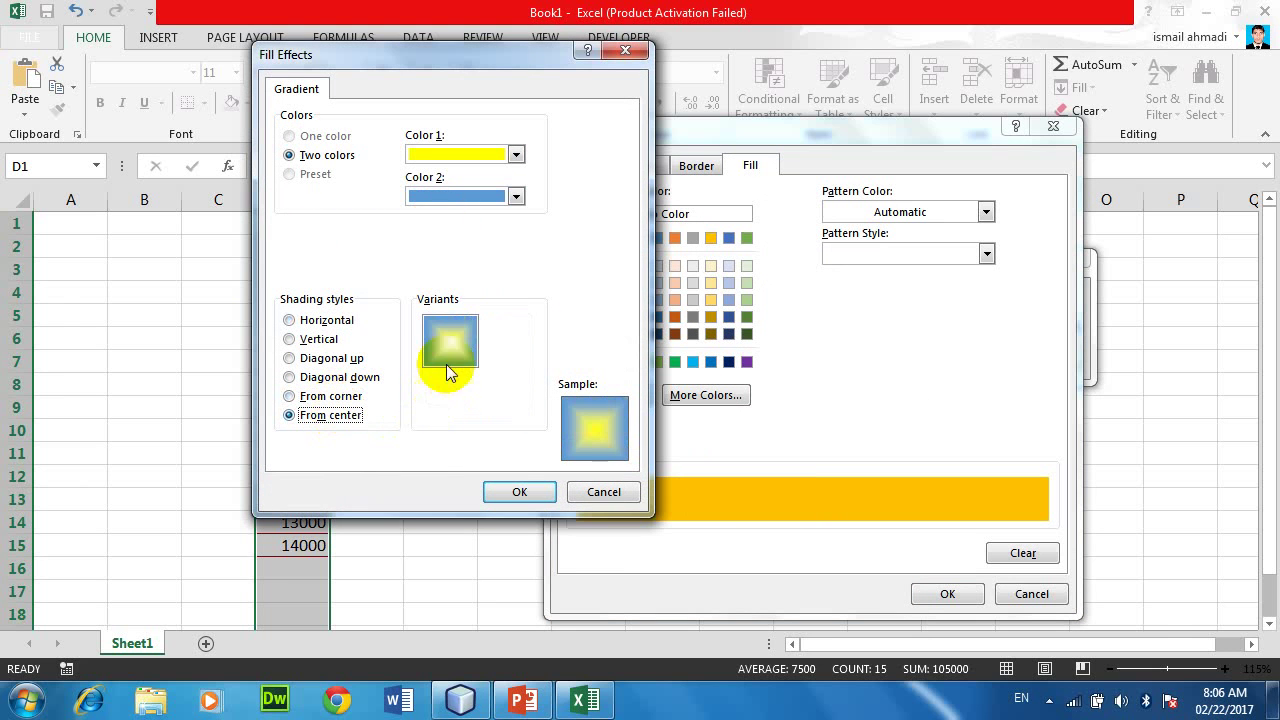
click(521, 491)
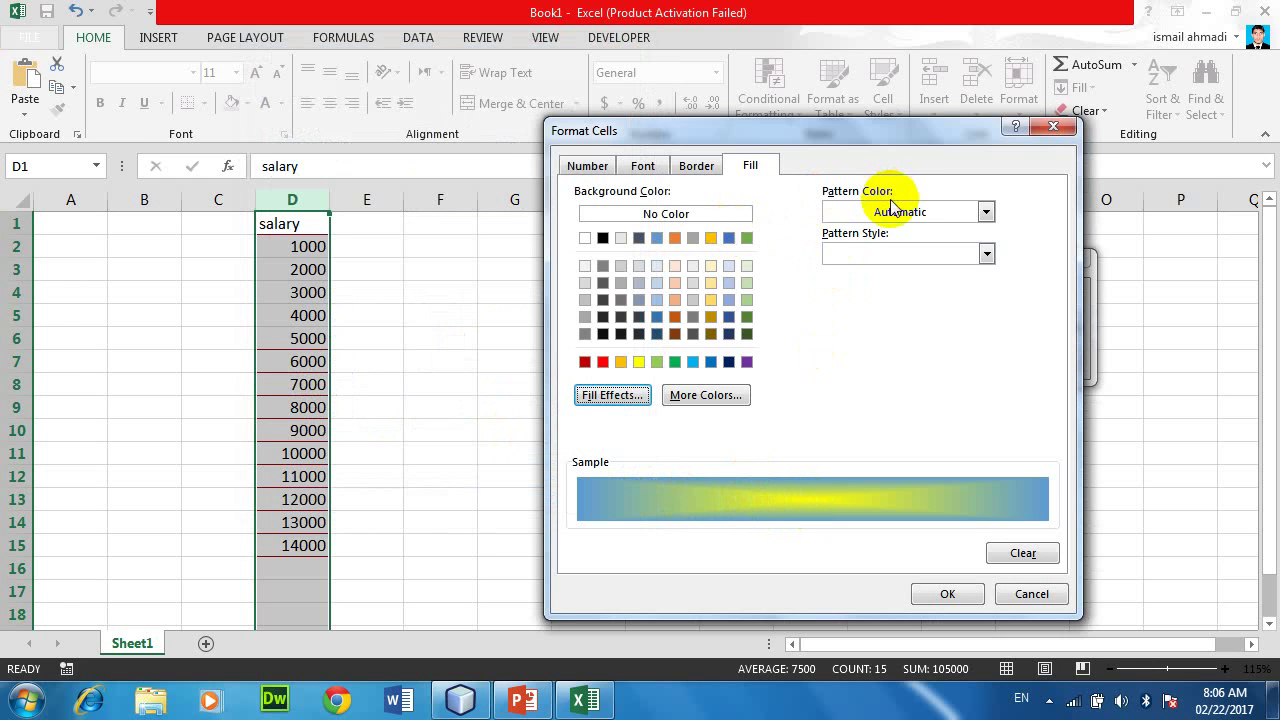
Step: Replace the fill with a green sparse dotted pattern and confirm the custom format
click(705, 214)
click(920, 213)
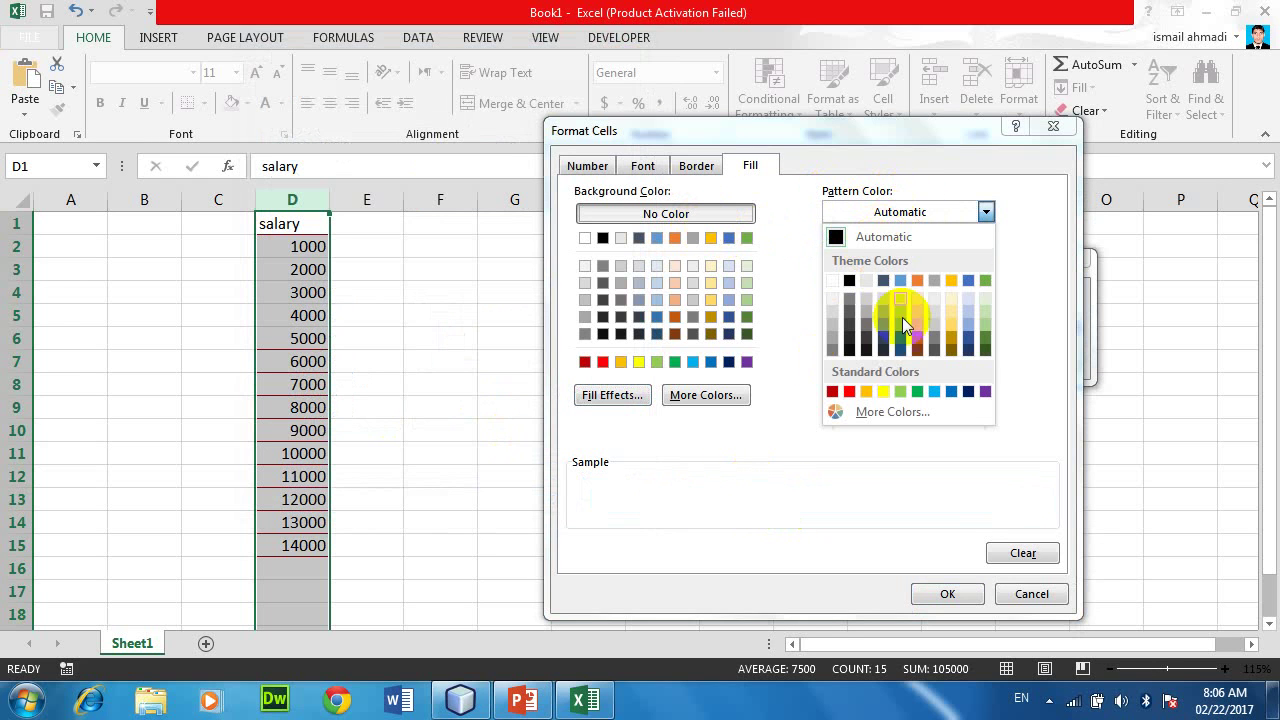
click(917, 391)
click(903, 255)
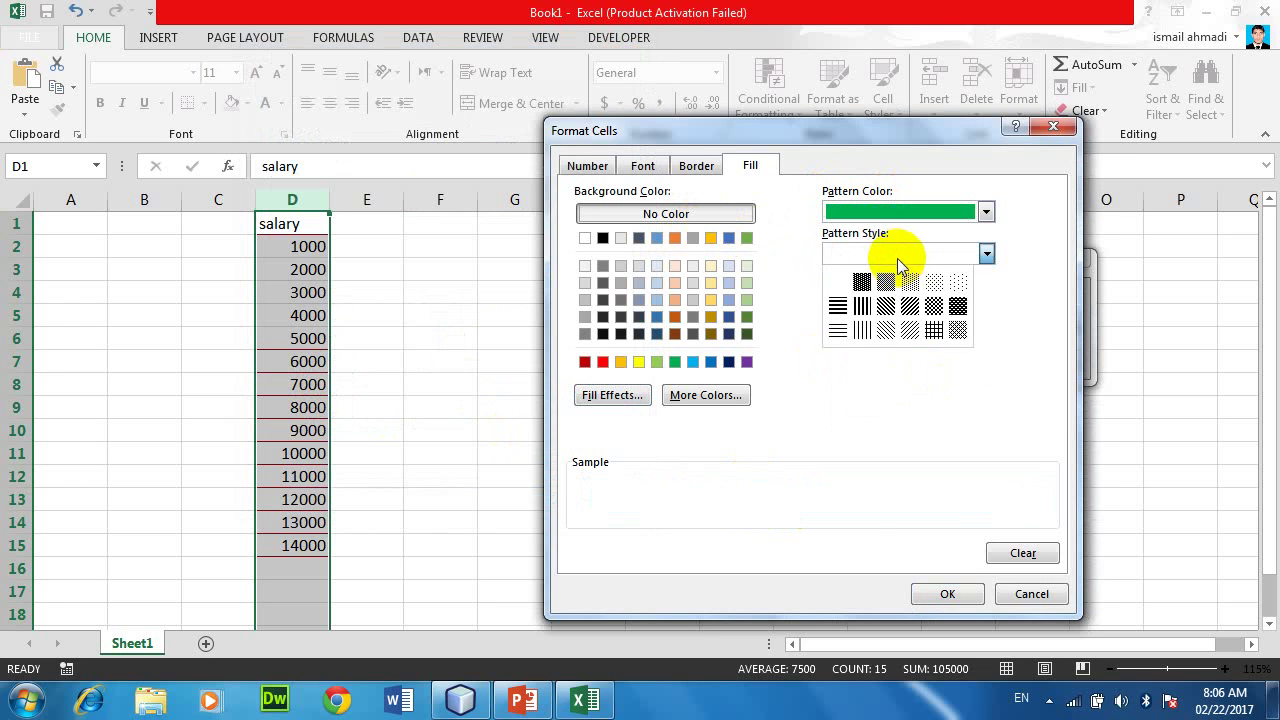
click(957, 281)
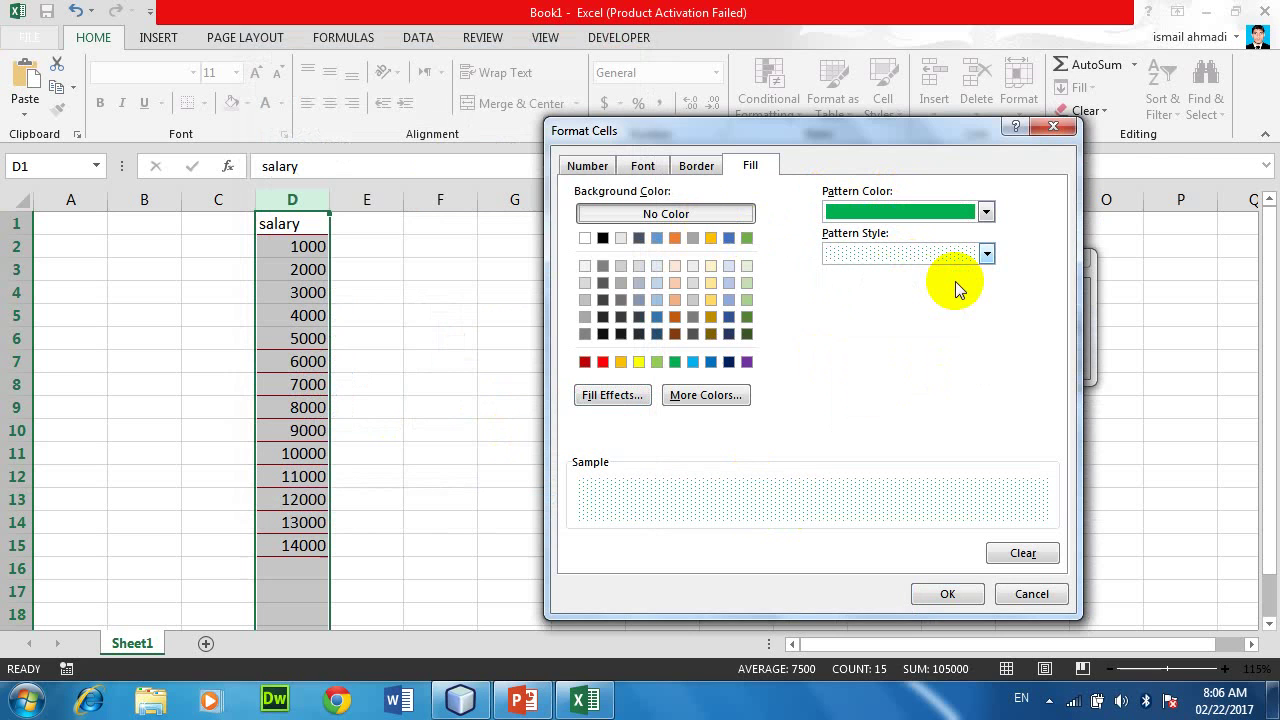
click(644, 165)
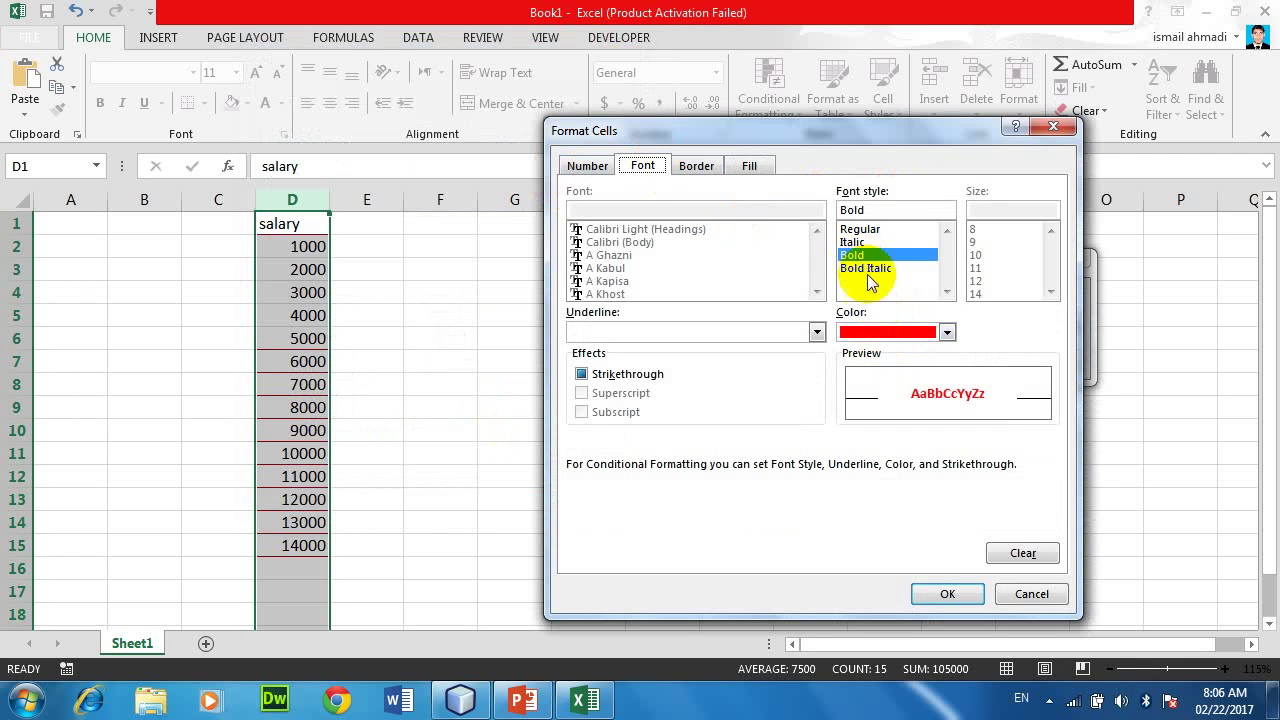
click(946, 594)
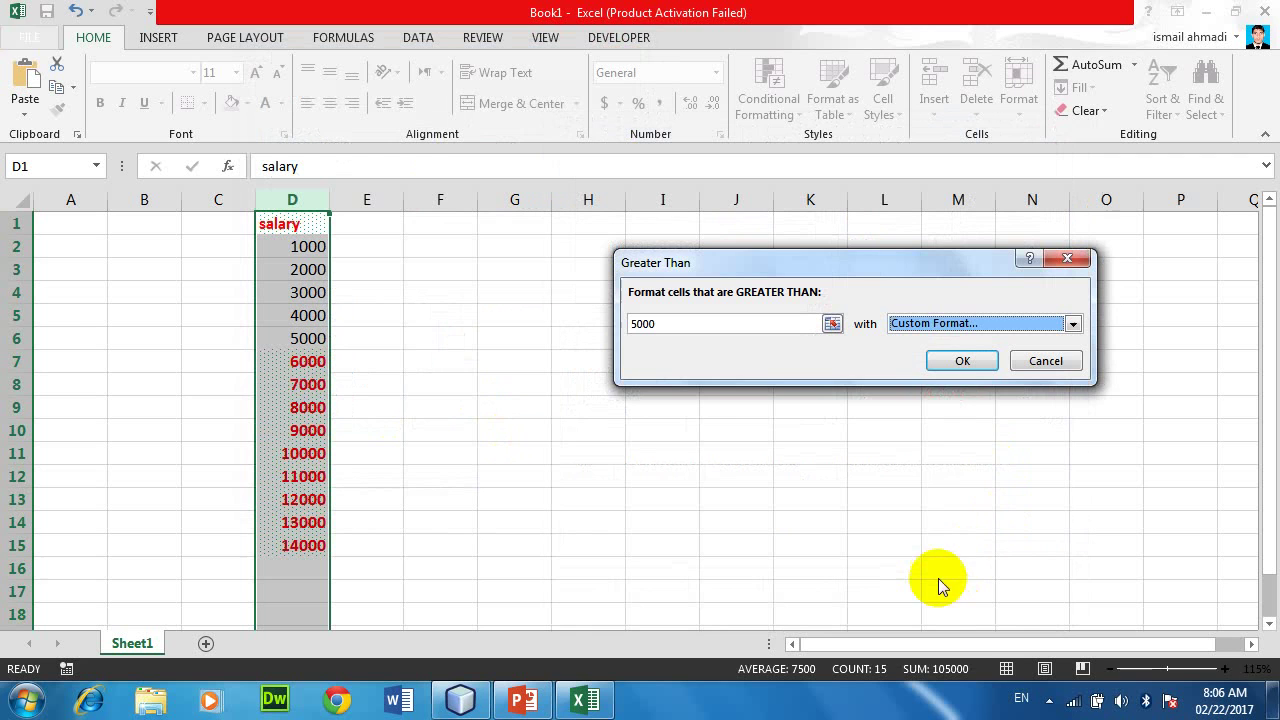
Step: Apply the greater-than-5000 rule and check the highlighted salaries in D7:D13
click(954, 366)
click(706, 416)
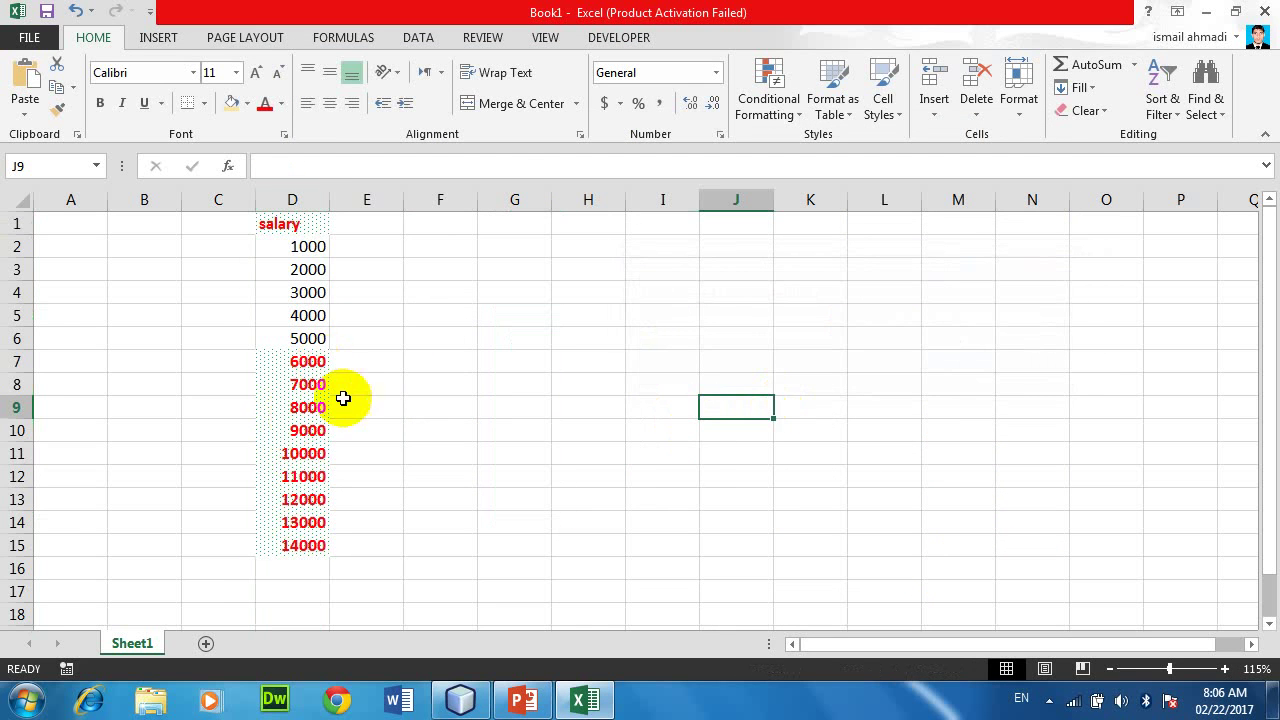
scroll(343, 400, down, 1)
scroll(349, 415, up, 1)
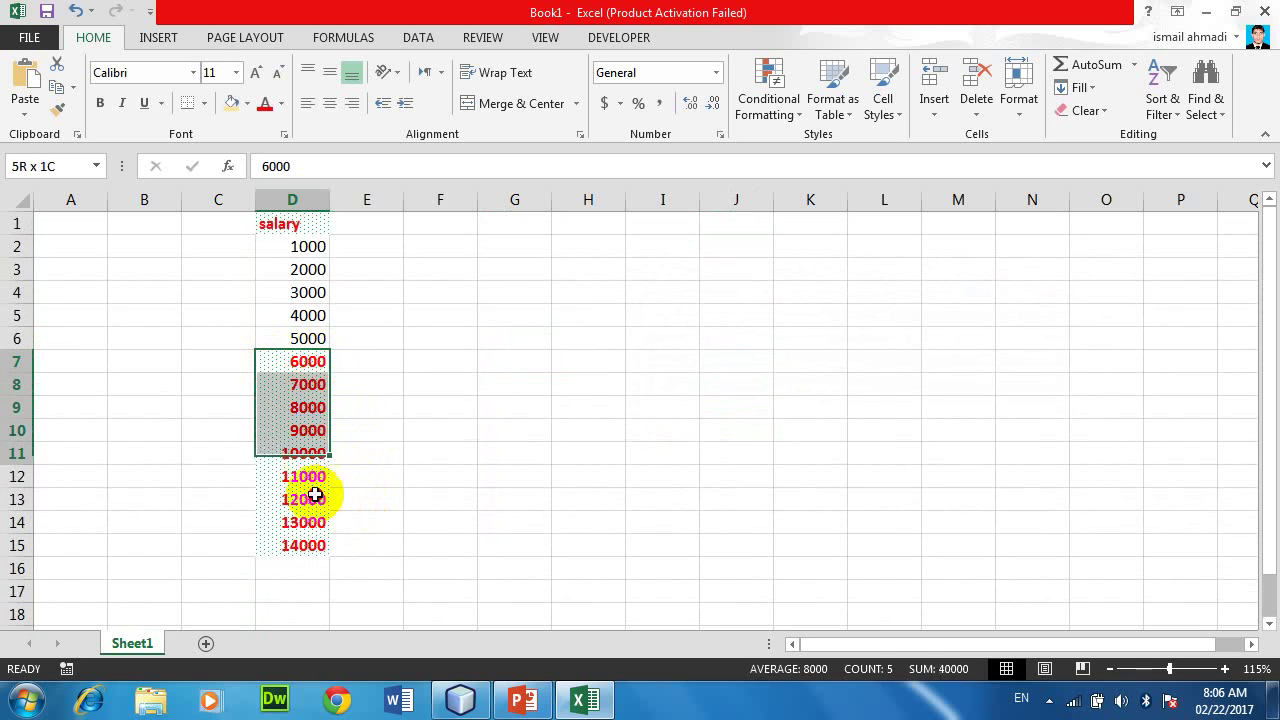
drag(311, 361, 310, 499)
click(434, 503)
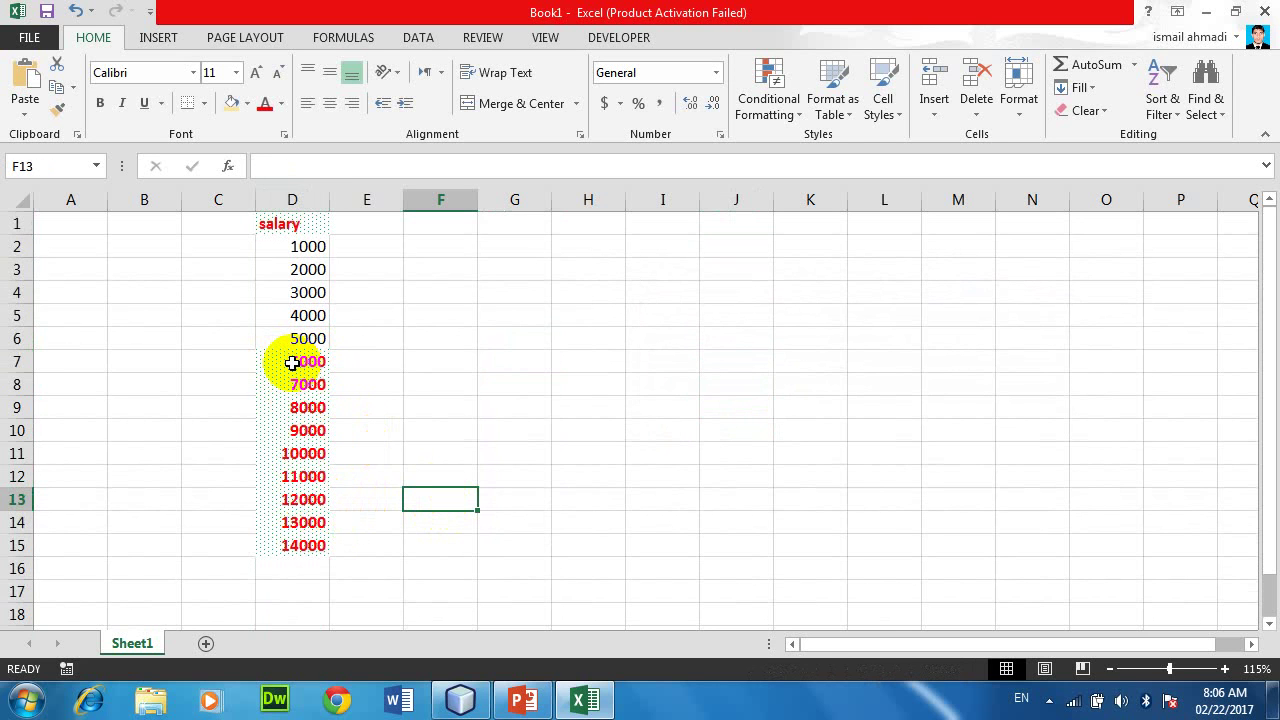
Step: Change D3 to 8000 and D5 to 10000, keeping D6 at 5000
click(309, 267)
text(8)
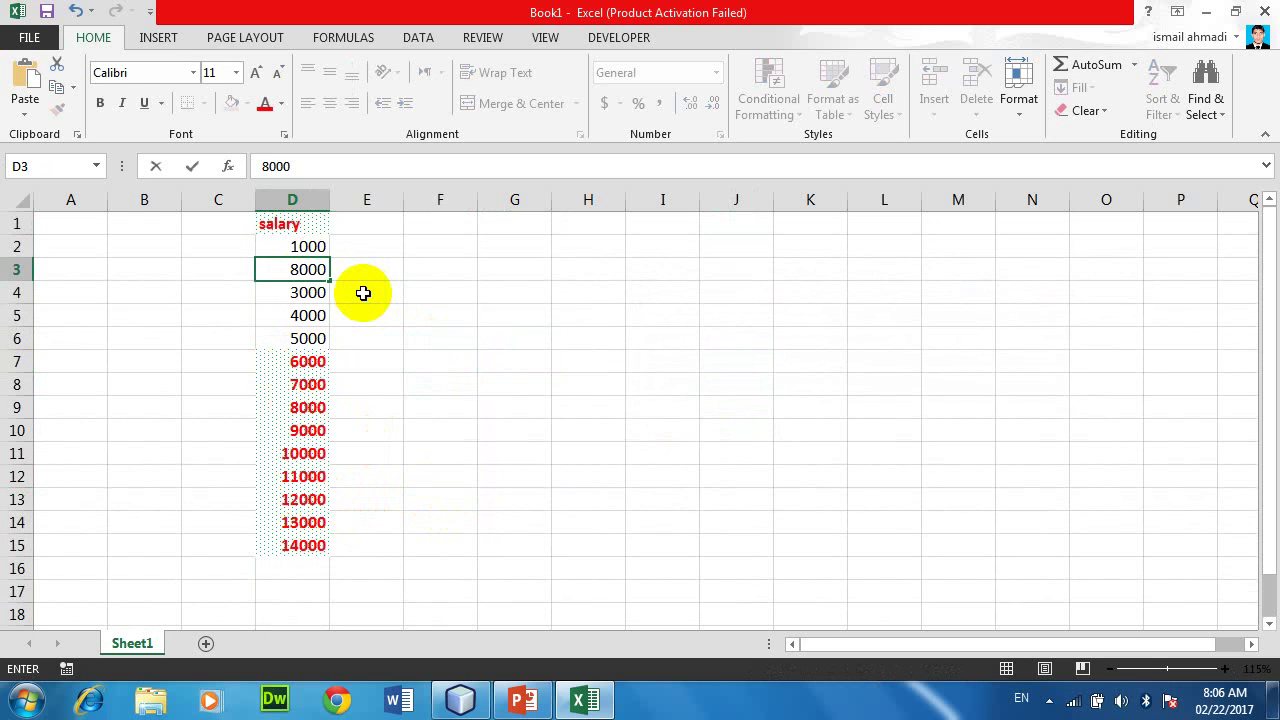
key(Return)
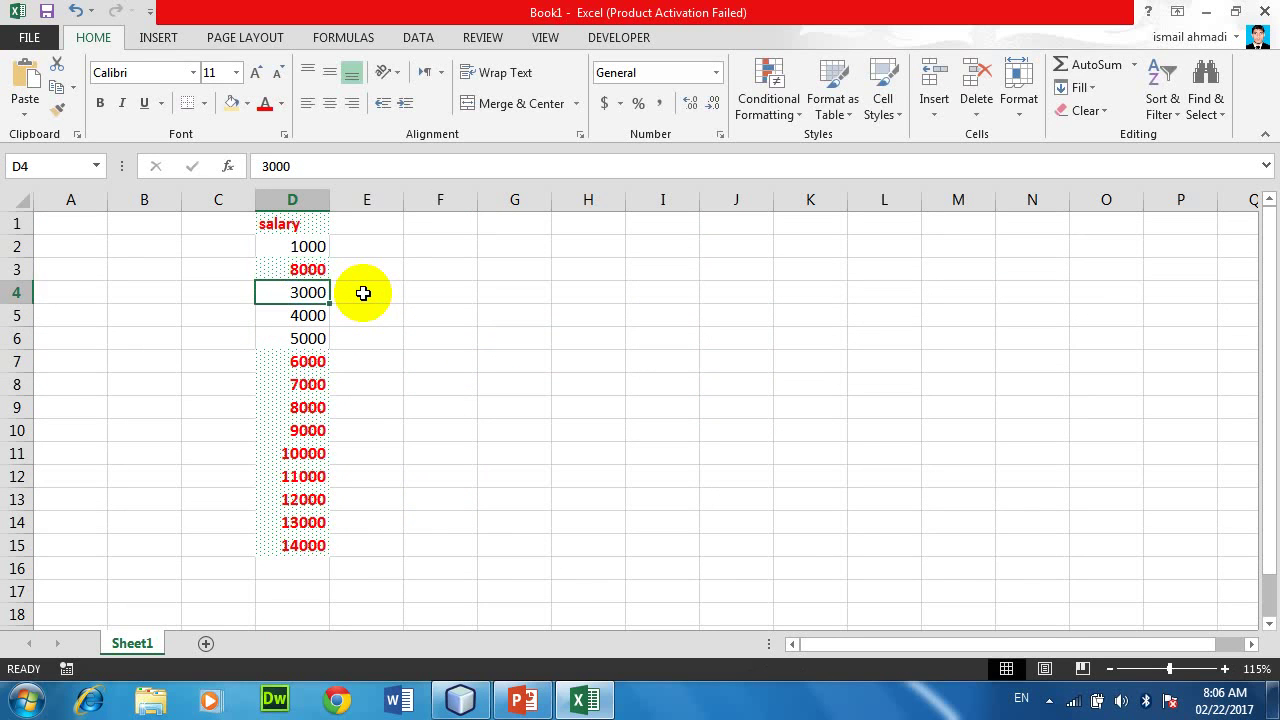
key(Return)
text(1)
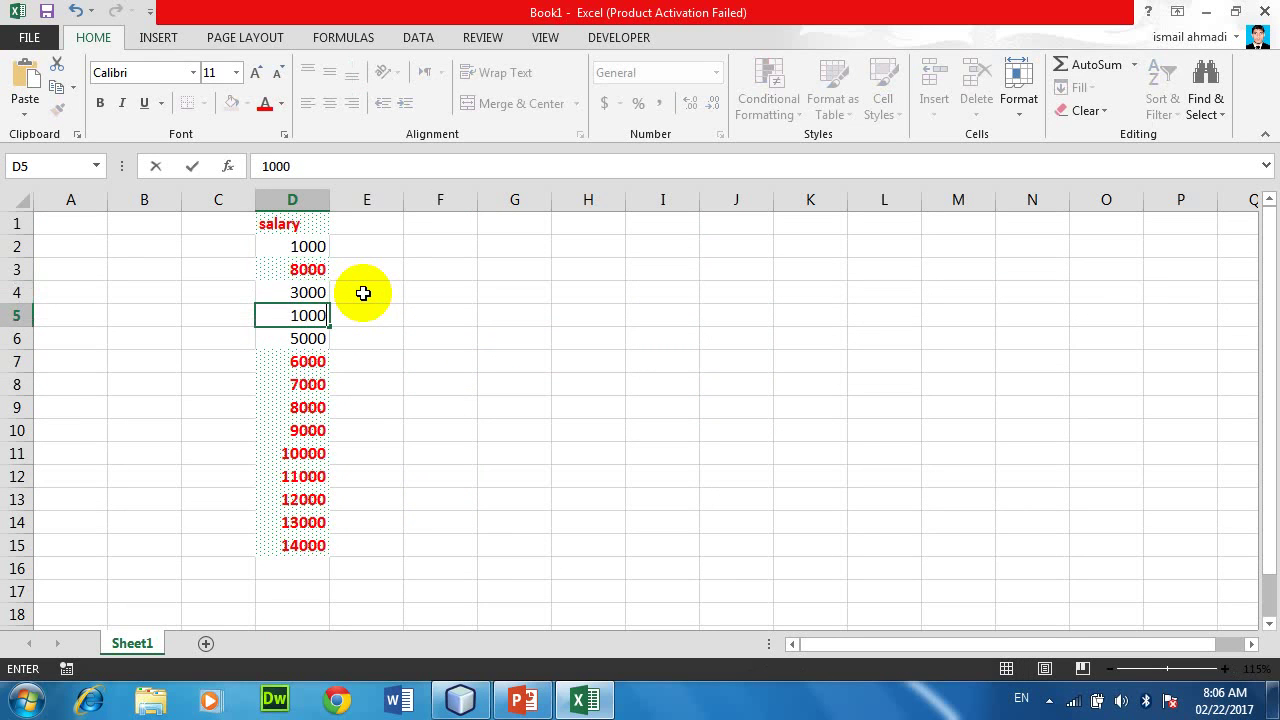
text(0)
key(Return)
text(0)
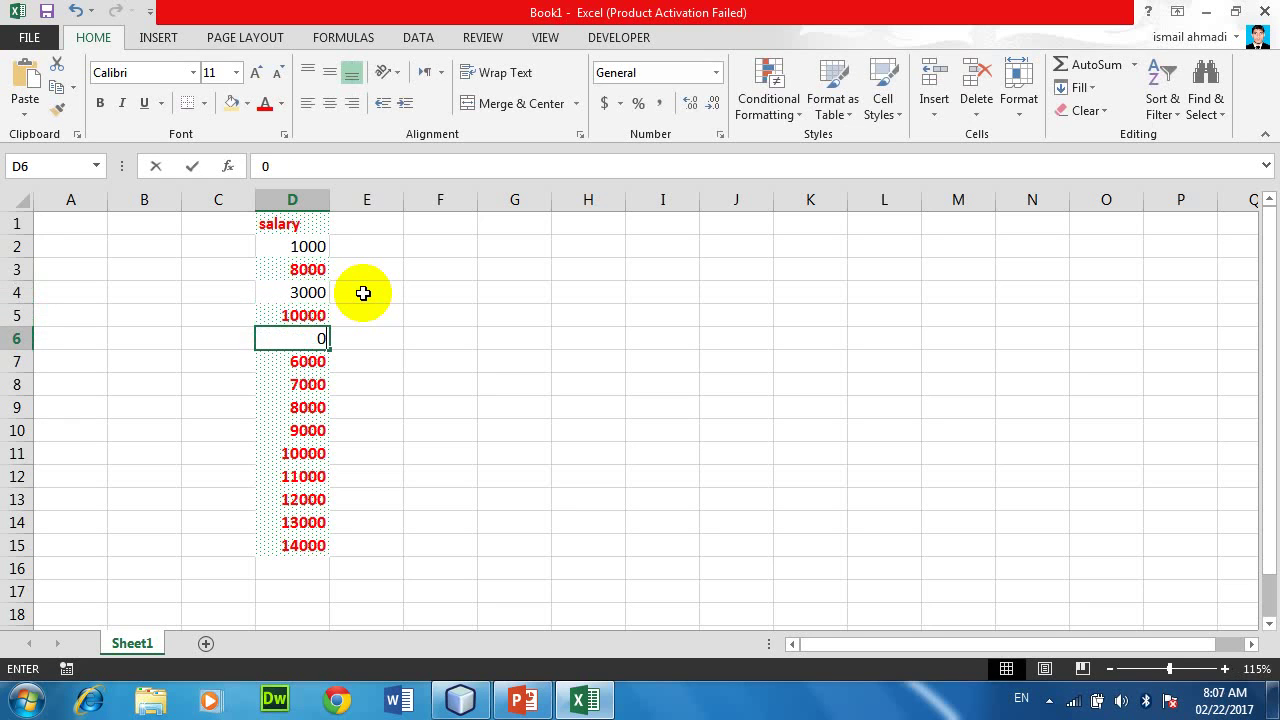
key(Return)
key(Return)
key(Return)
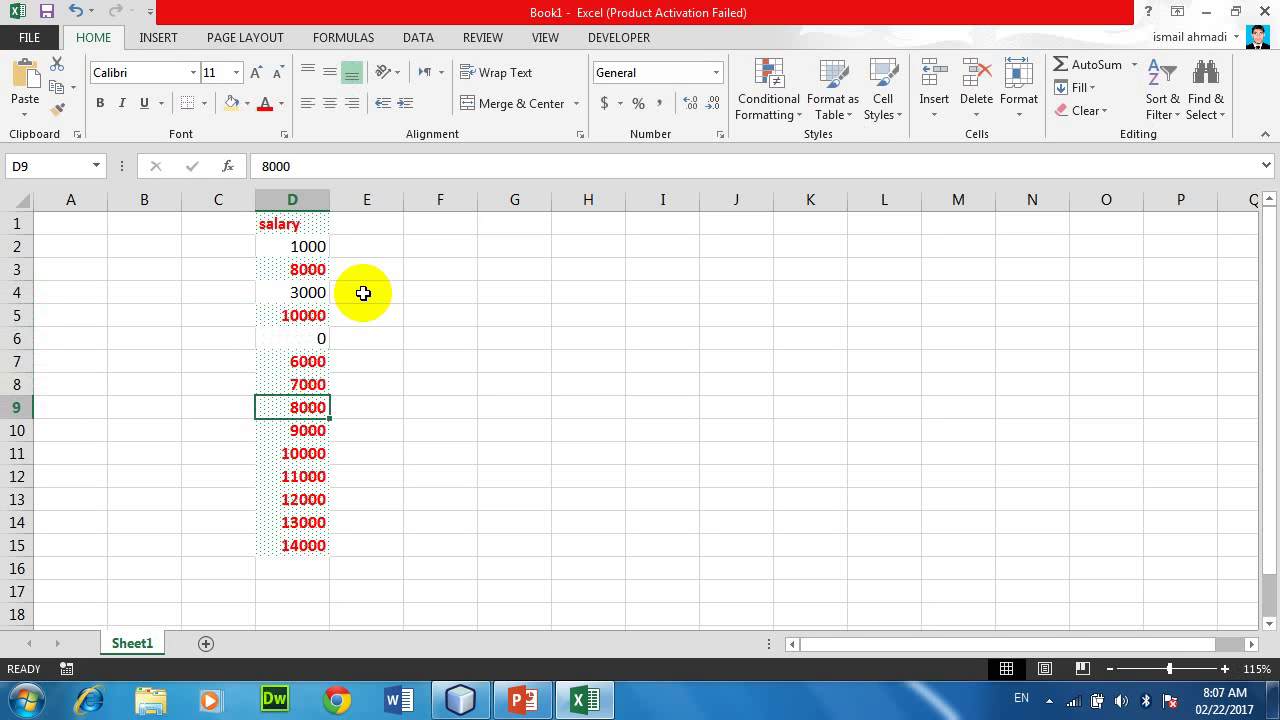
key(Up)
key(Up)
key(Up)
text(500)
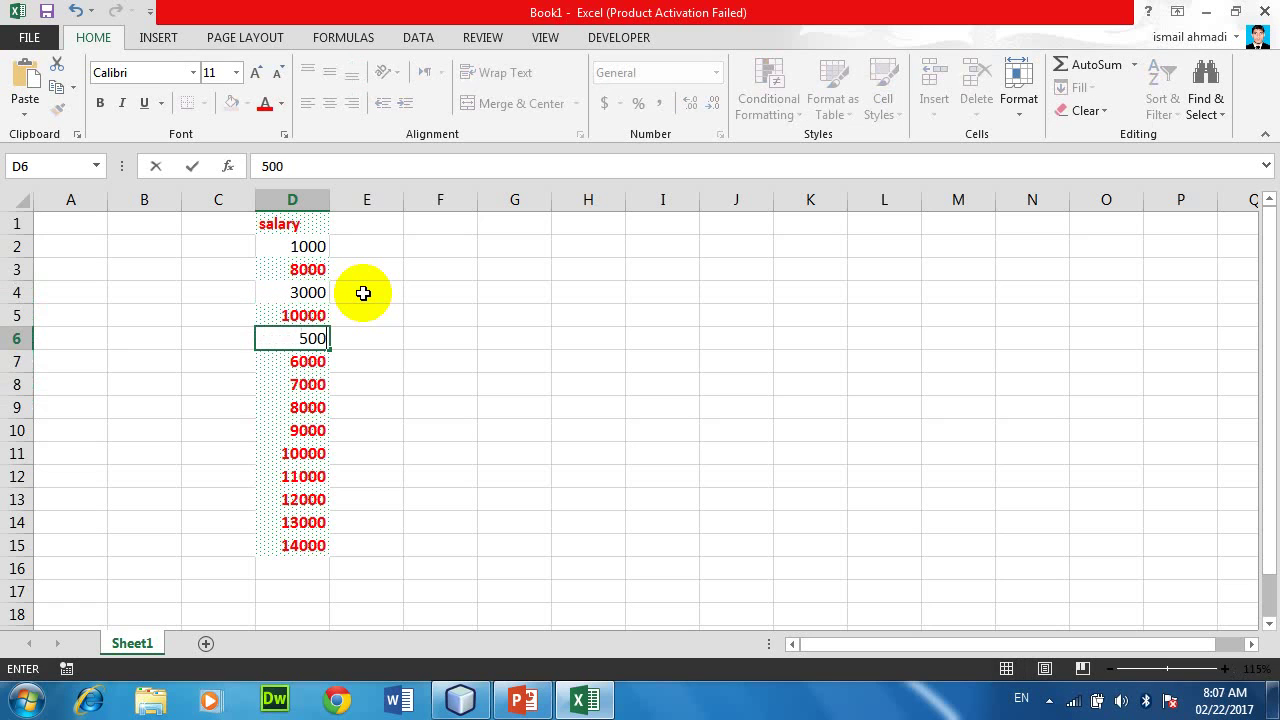
text(0)
key(Return)
Step: Overwrite D8 with 2000 and D11 with 4000, moving down to D14
key(Return)
text(2)
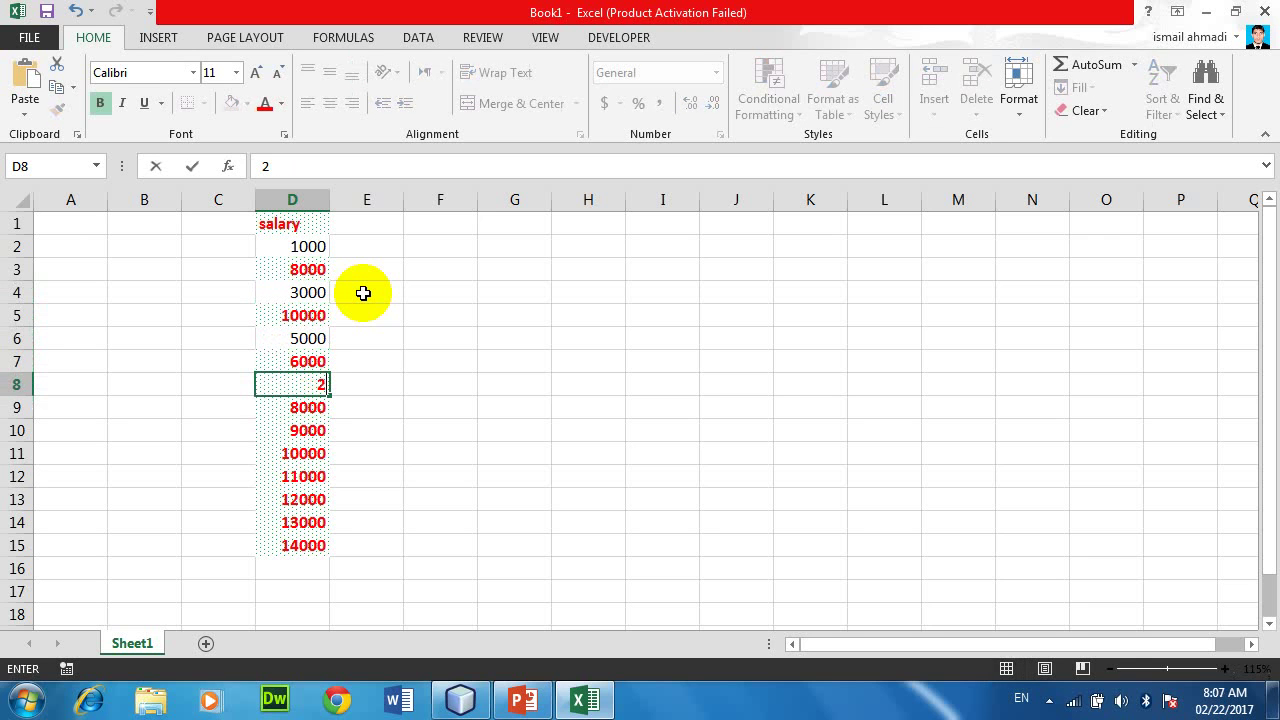
key(Return)
key(Return)
key(Return)
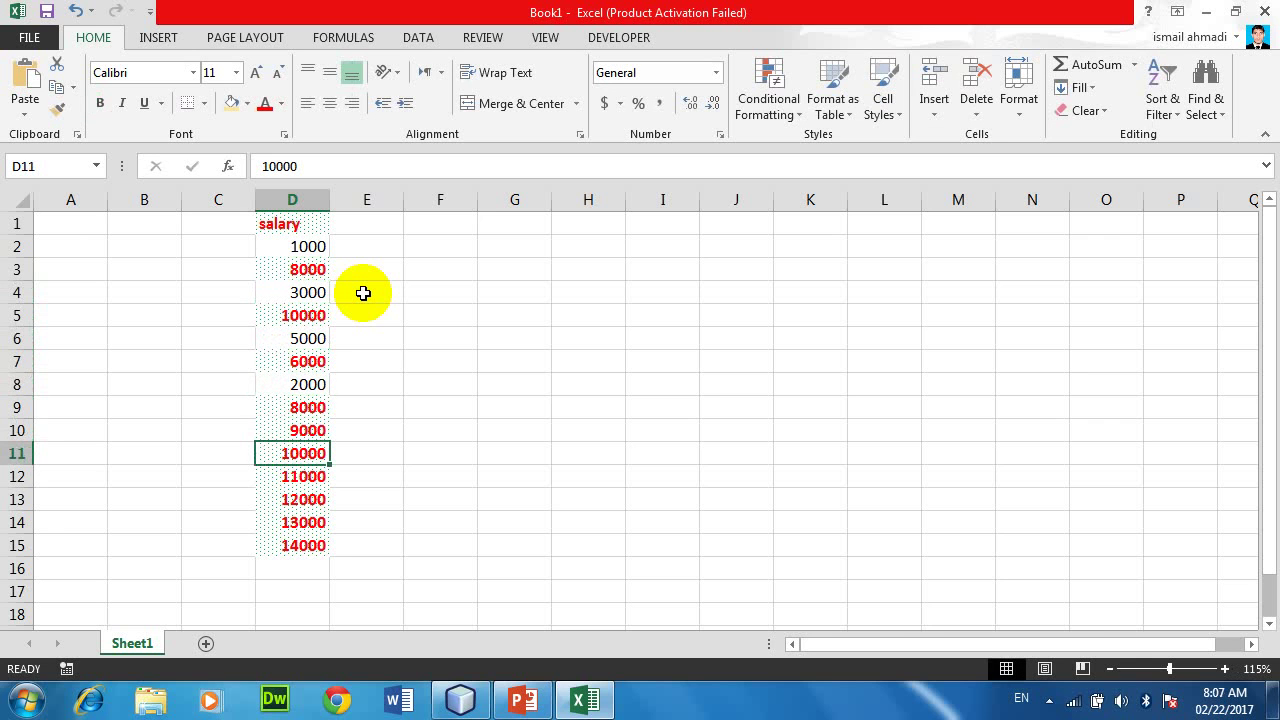
text(4)
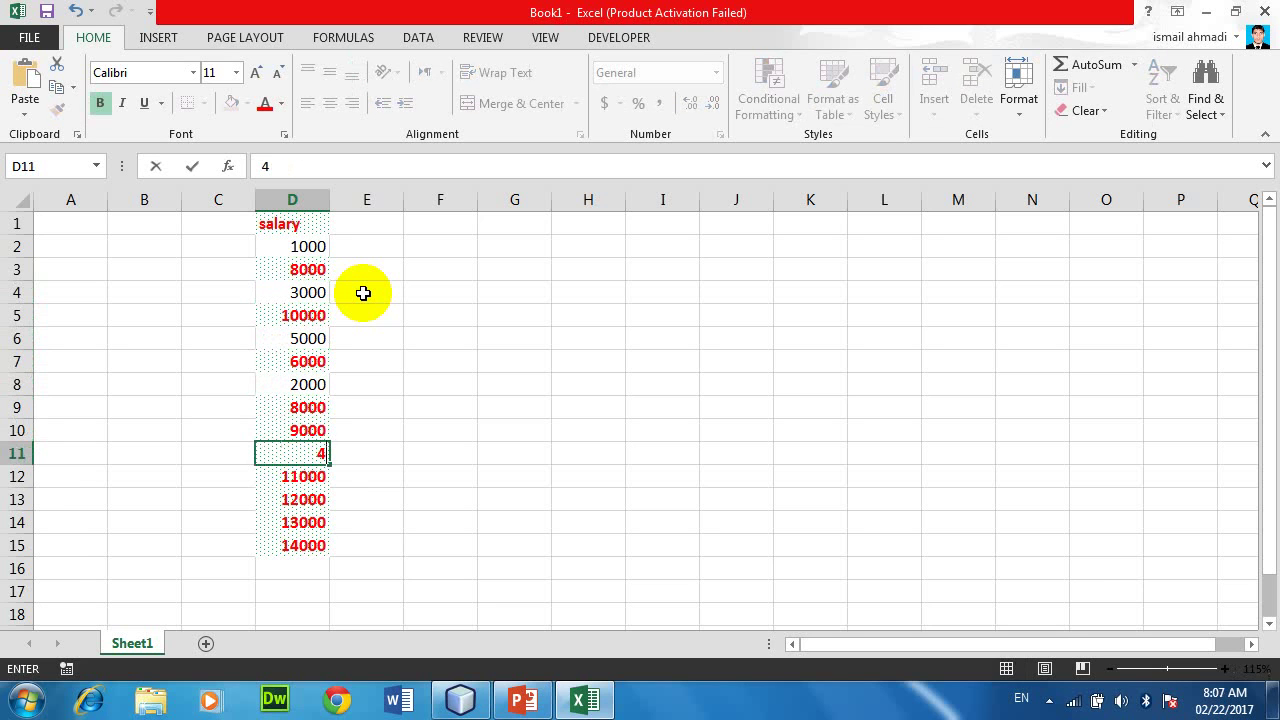
text(00)
key(Return)
key(Return)
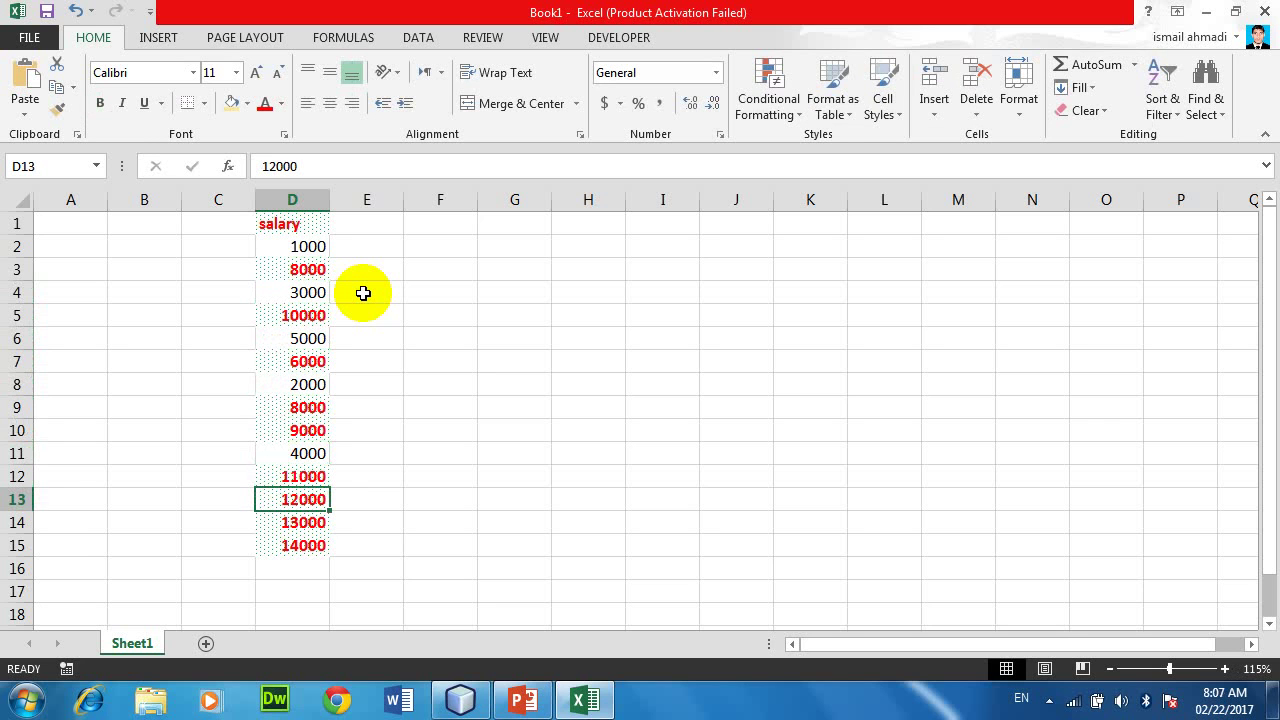
key(Return)
text(2500)
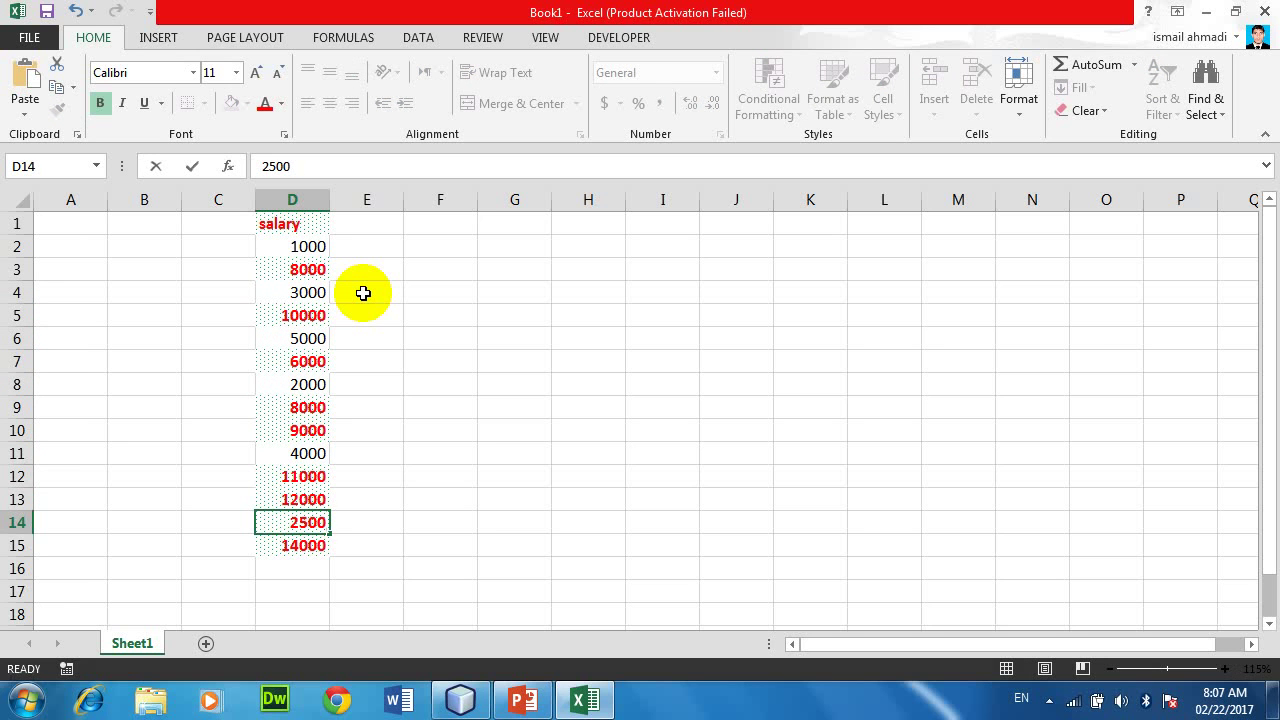
key(Return)
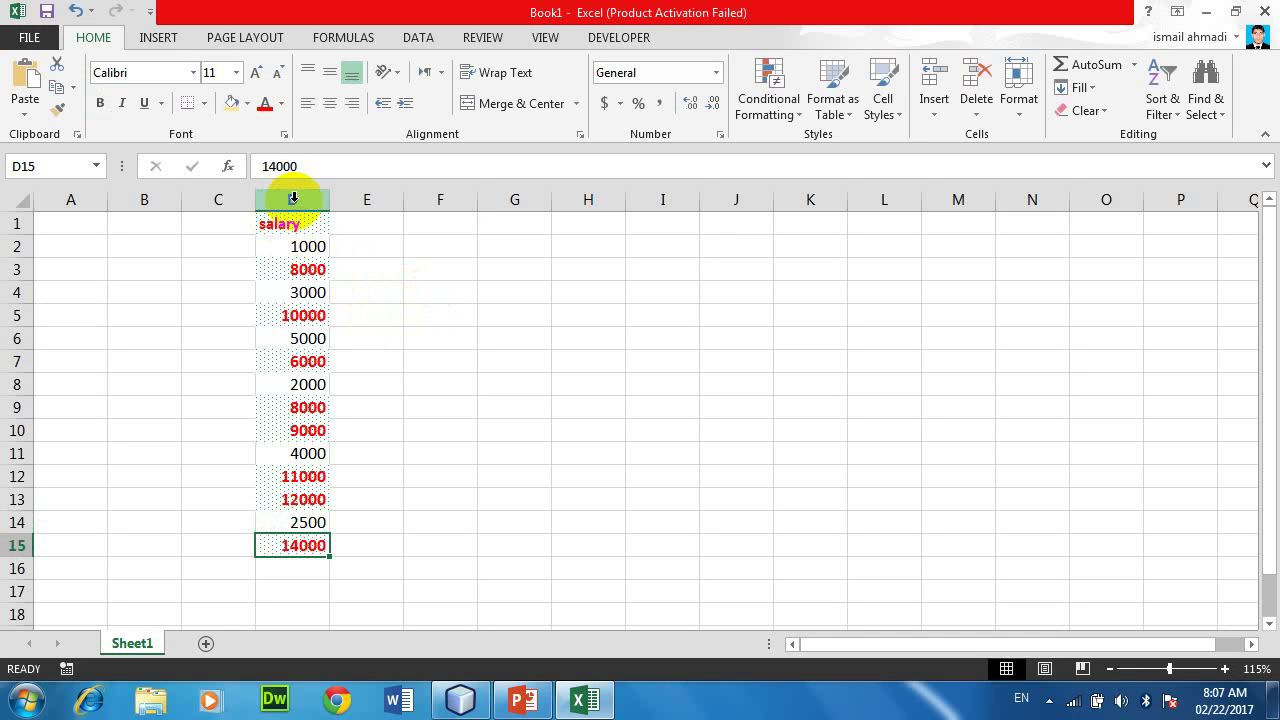
Step: Select column D and clear its conditional formatting rules from the selected cells
click(295, 196)
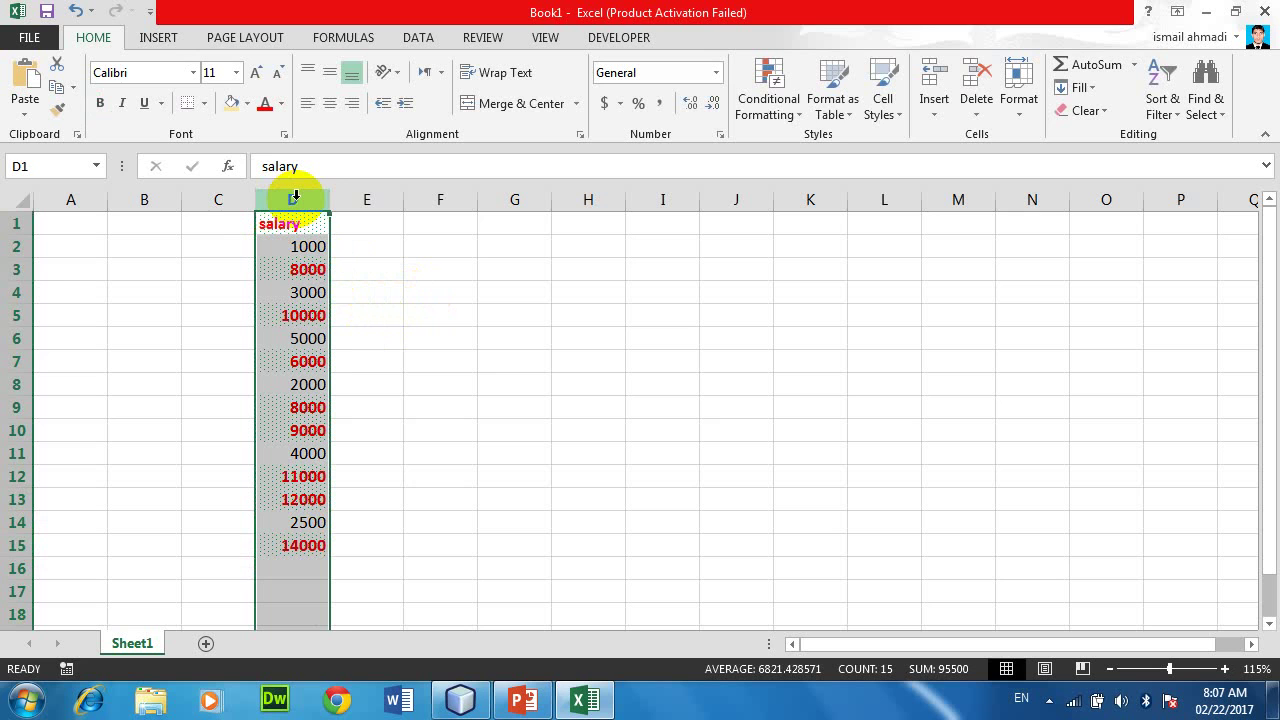
click(767, 118)
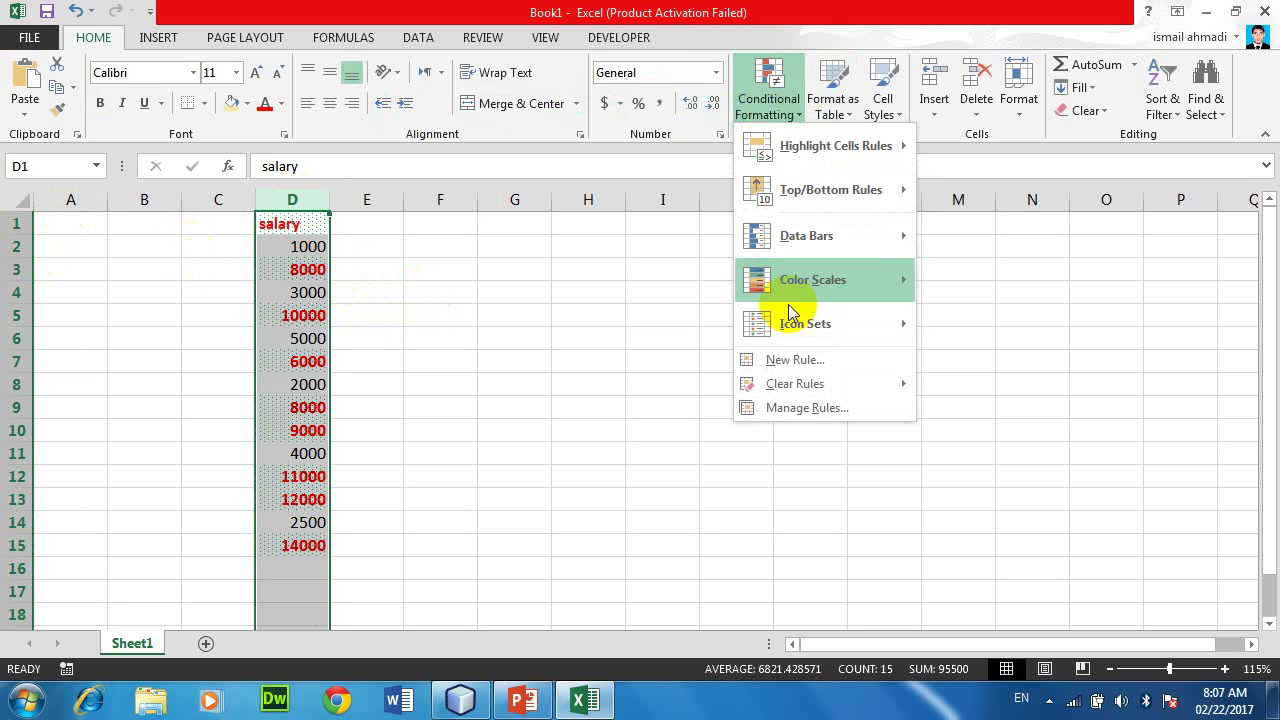
click(808, 386)
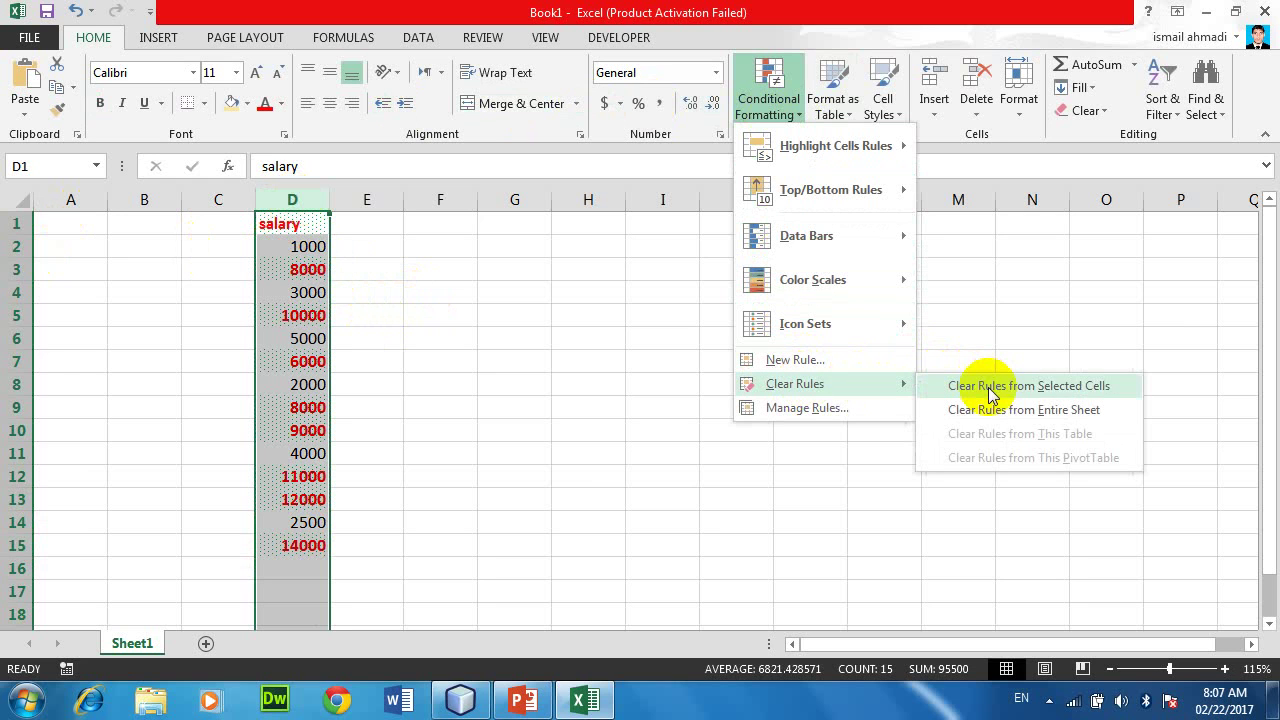
click(1078, 388)
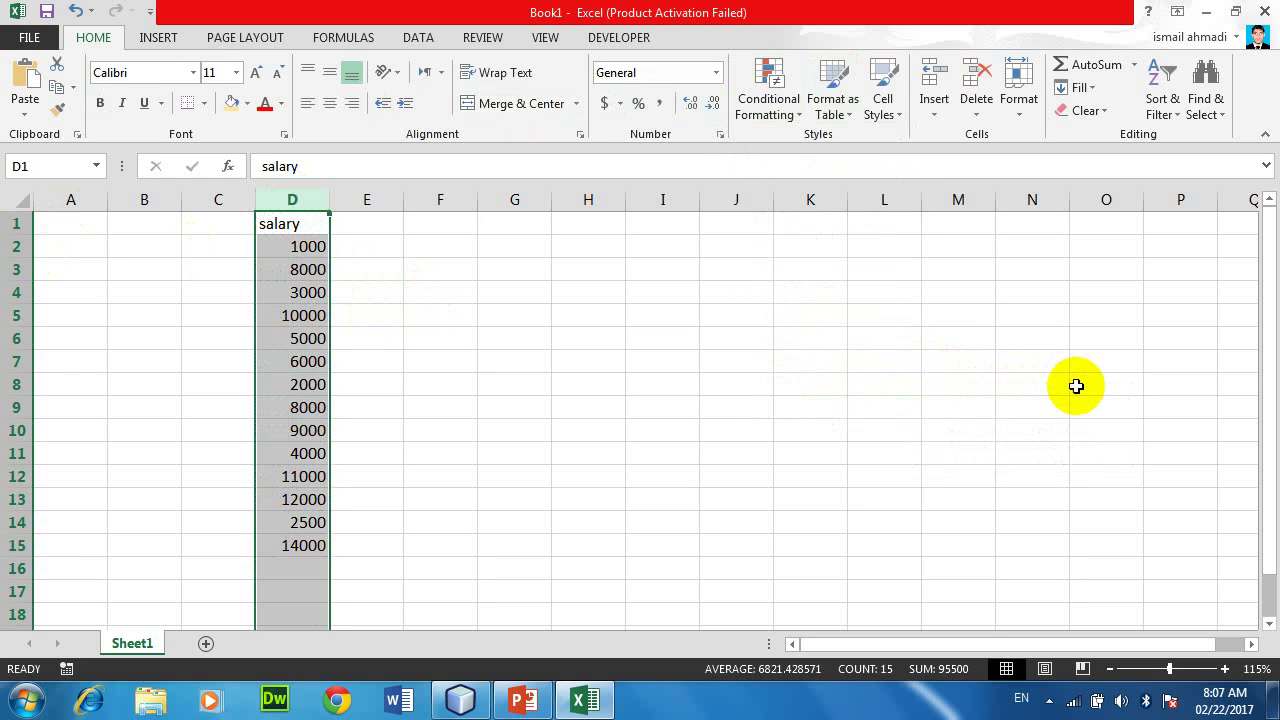
click(543, 360)
Step: Apply a Less Than 4000 rule to D2:D15 with Light Red Fill and Dark Red Text
drag(297, 246, 306, 545)
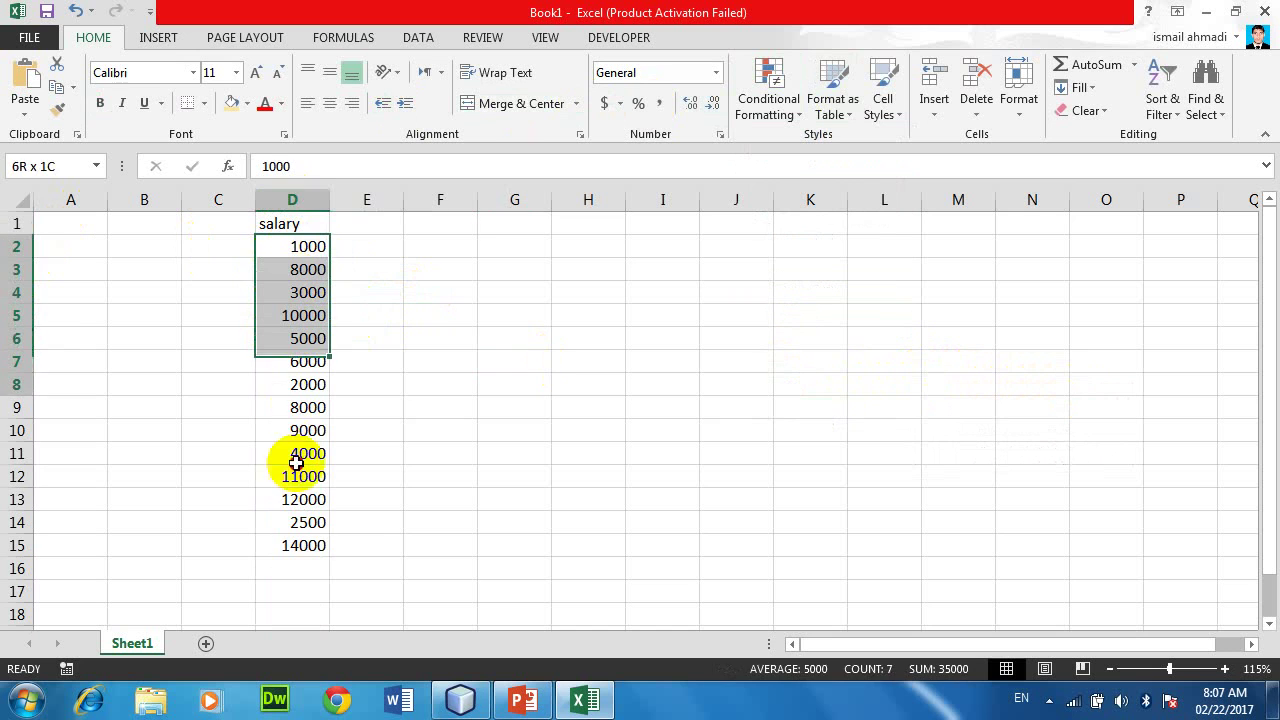
click(770, 90)
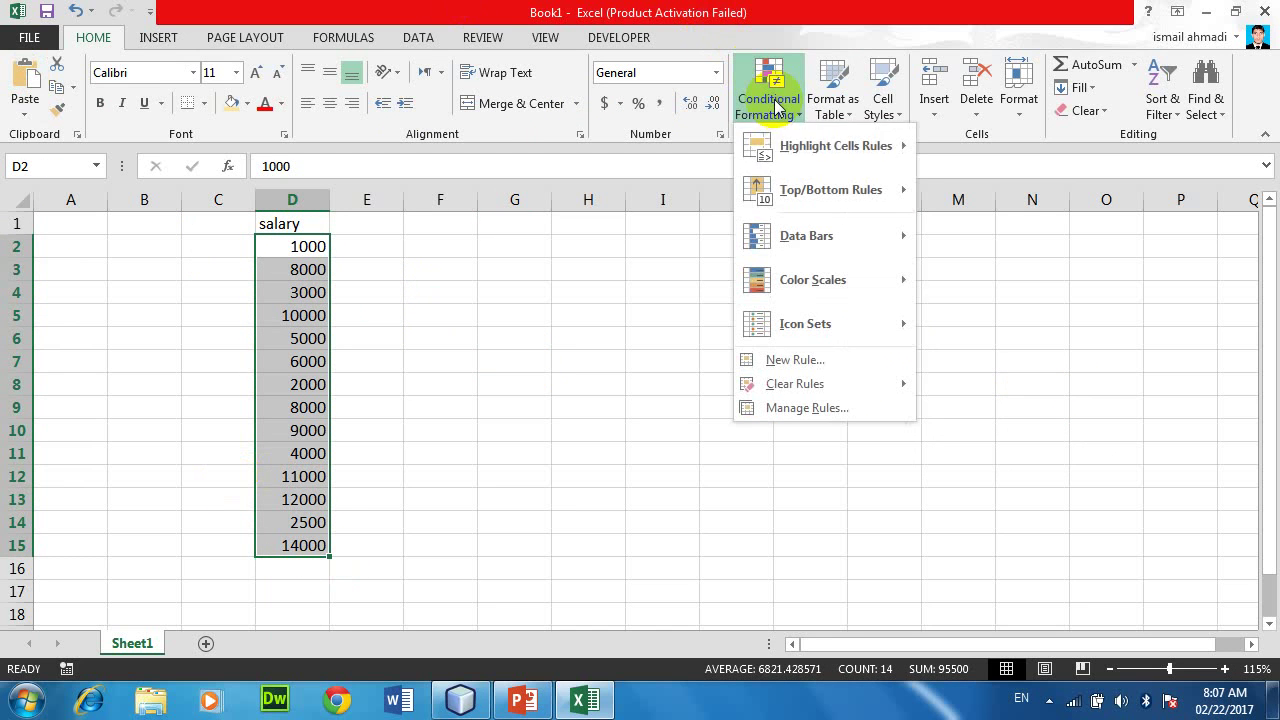
mouse_move(835, 146)
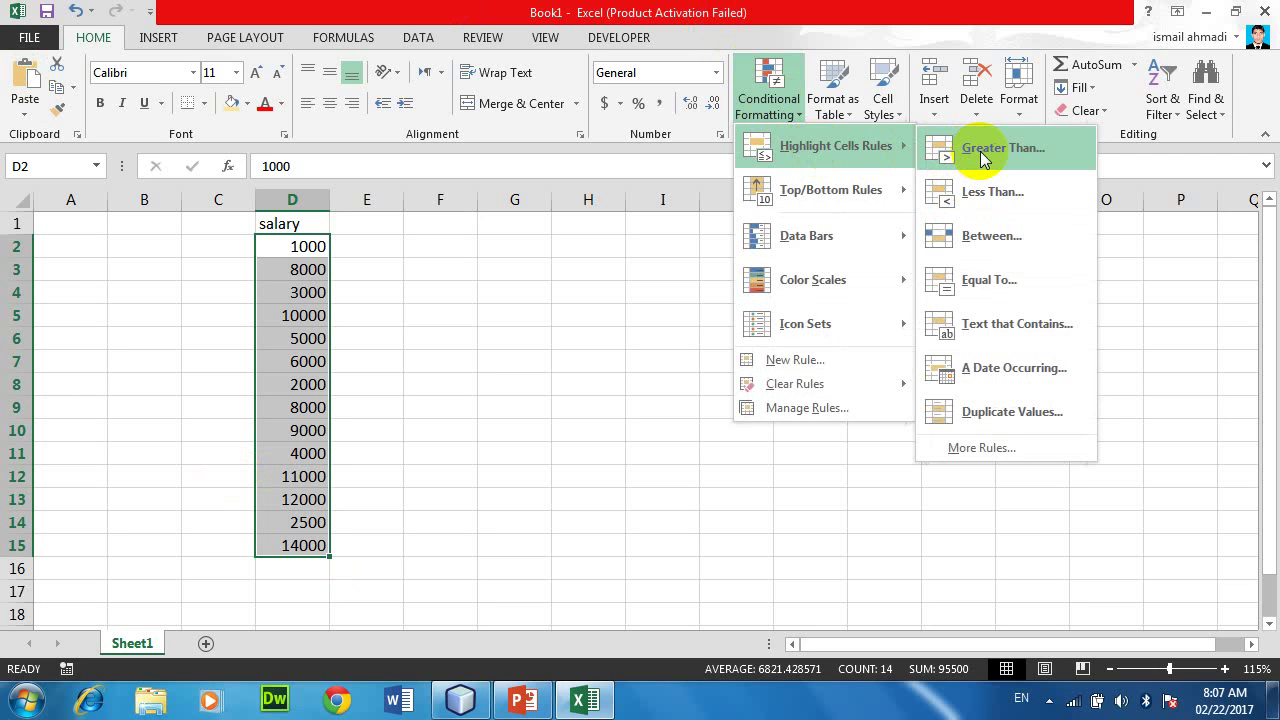
click(988, 191)
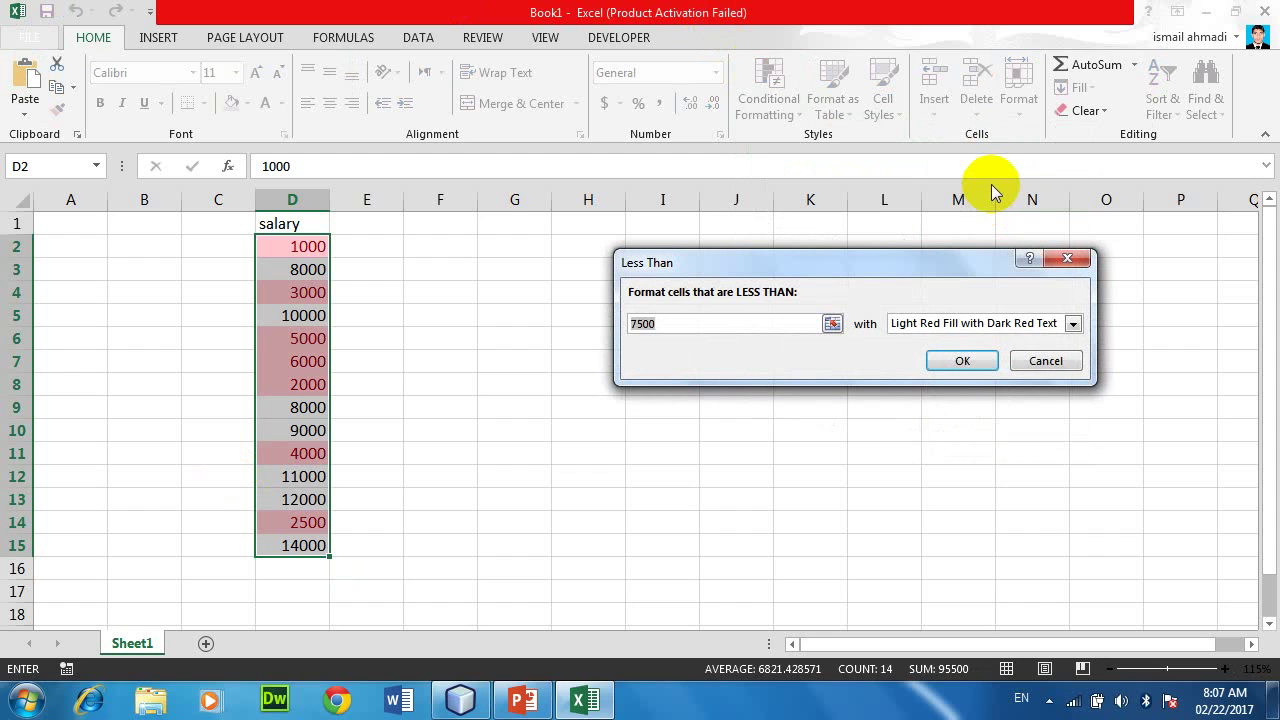
click(728, 325)
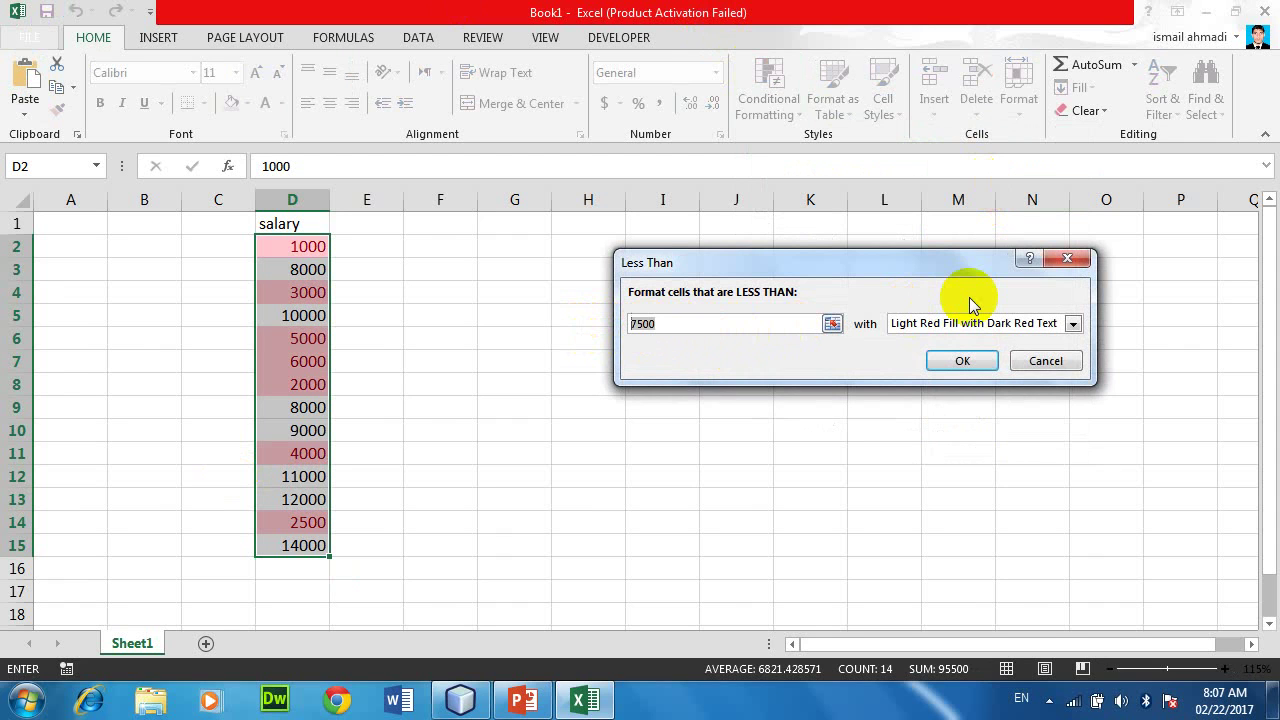
text(40)
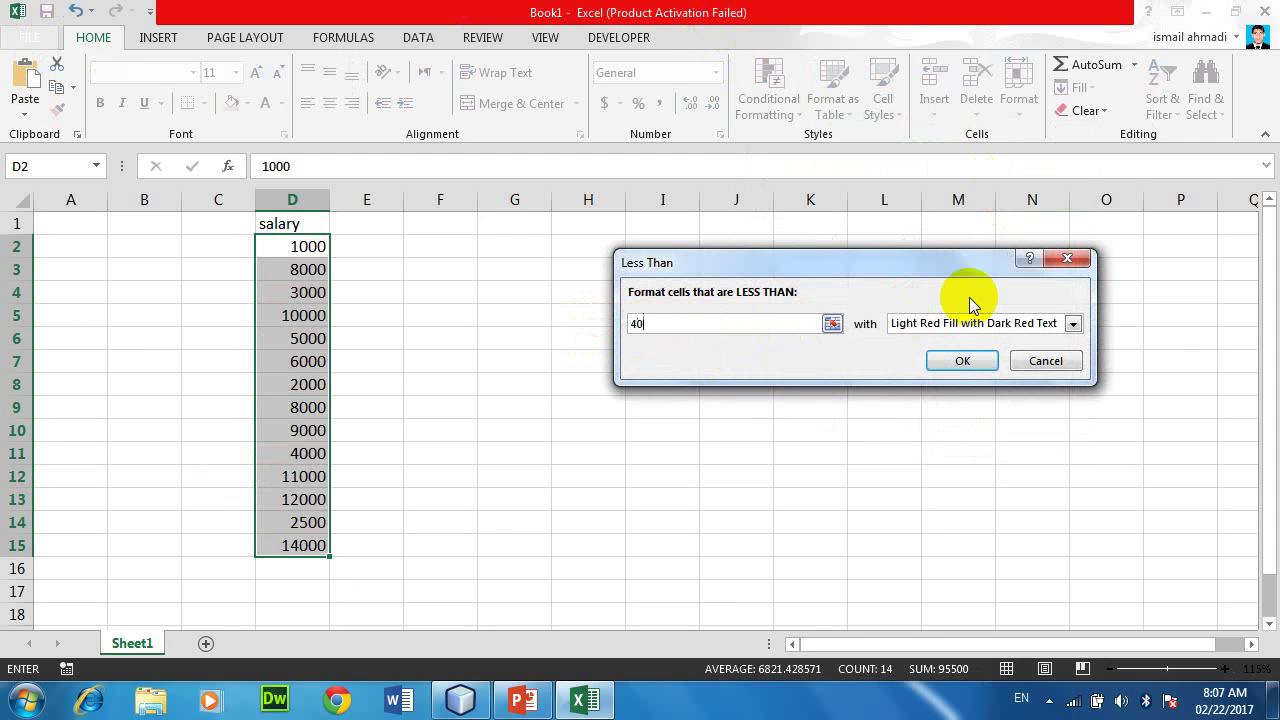
text(00)
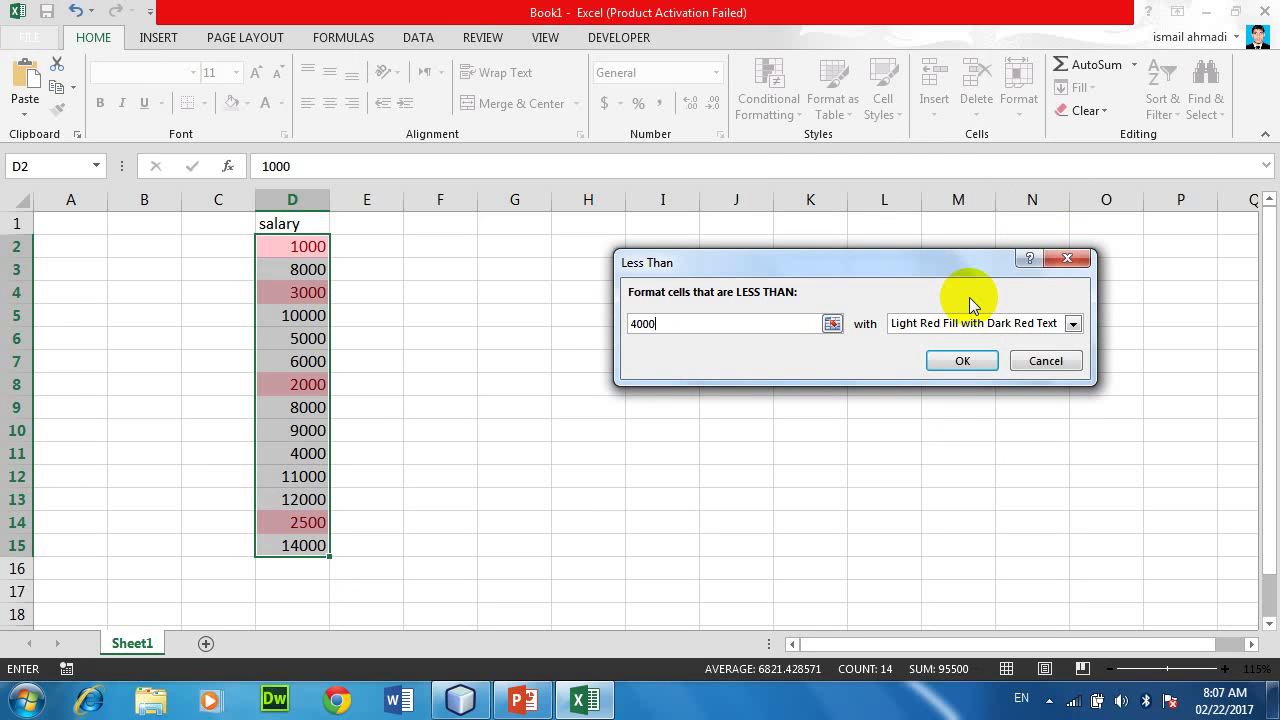
click(970, 323)
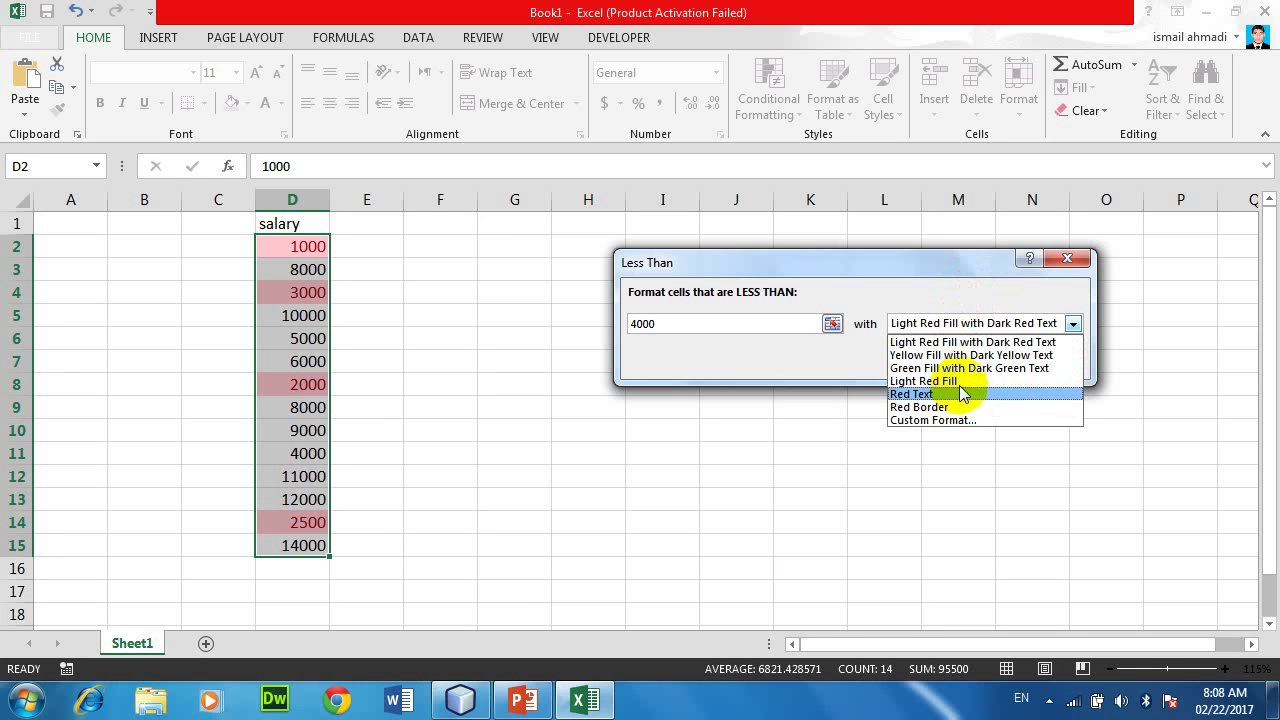
click(926, 289)
click(930, 323)
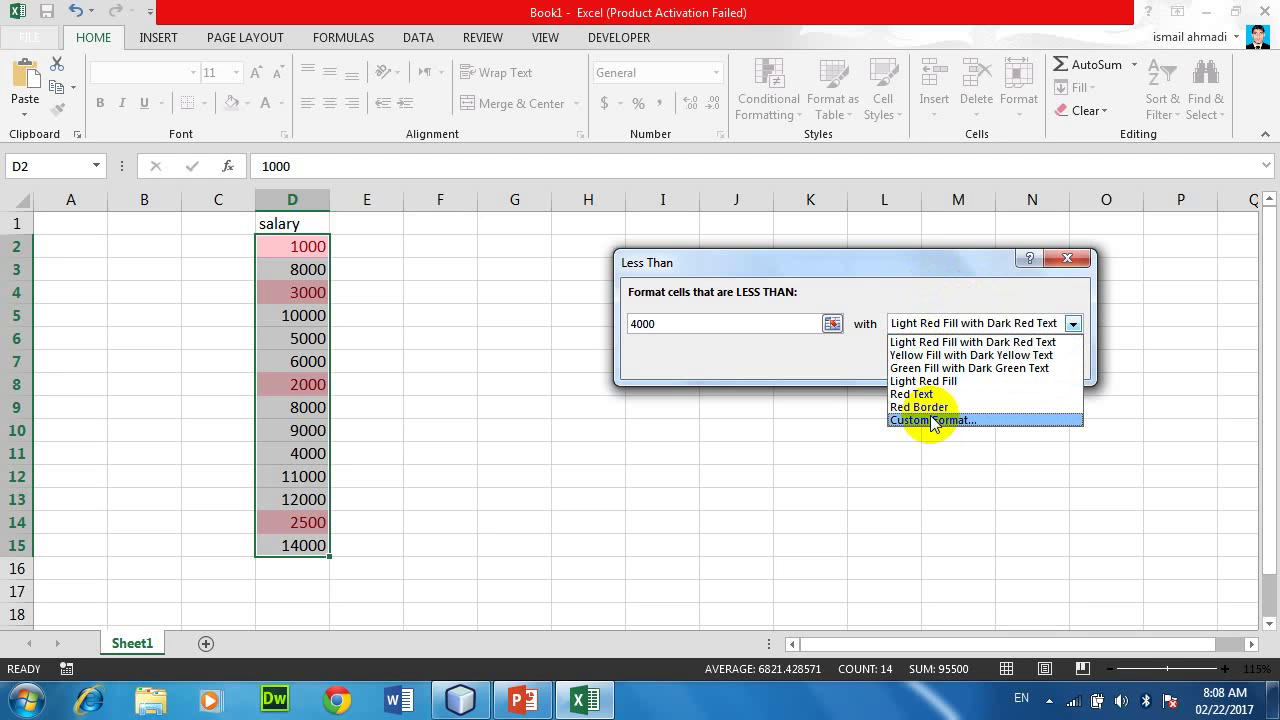
click(875, 218)
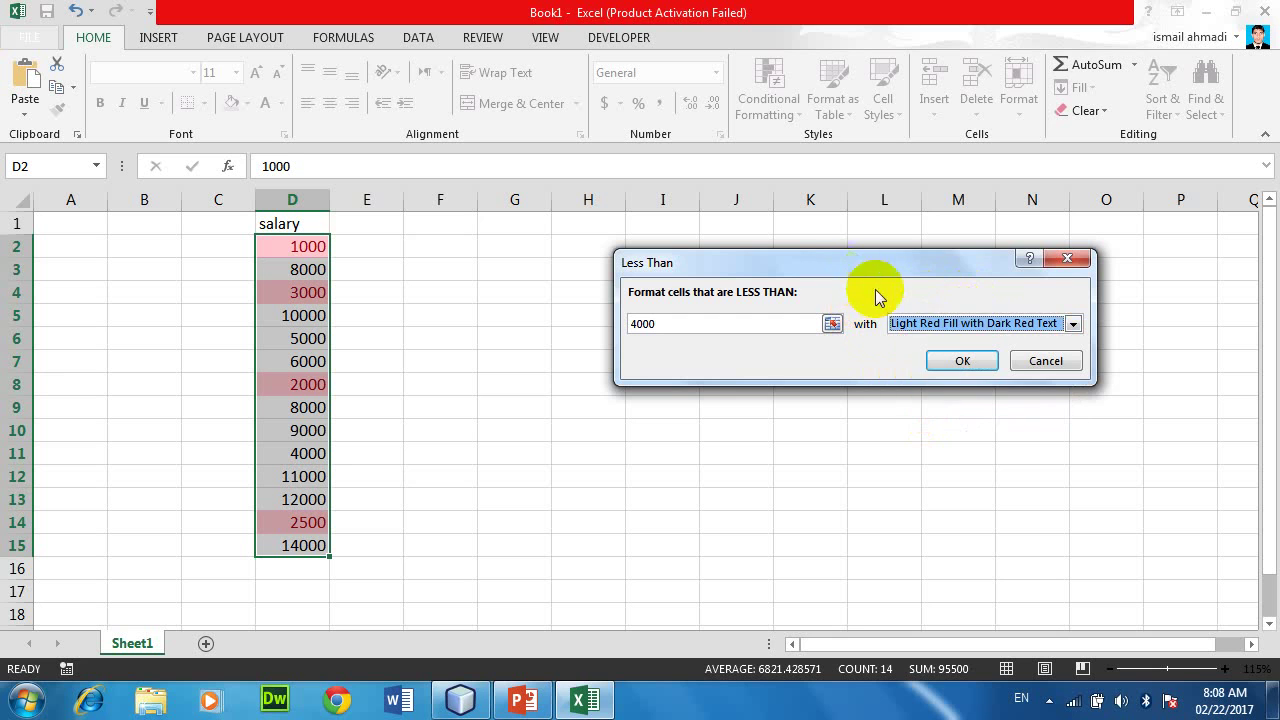
click(966, 361)
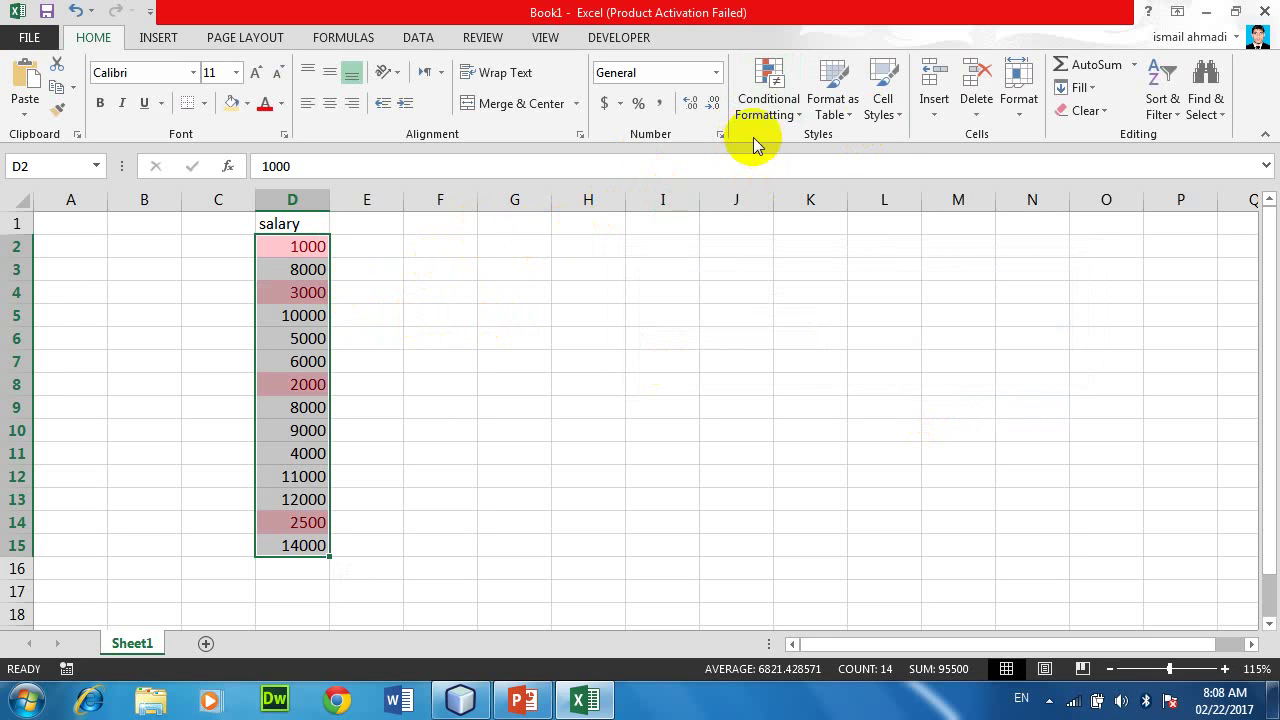
Step: Clear the highlight rules from the selected salary cells
click(768, 100)
mouse_move(808, 384)
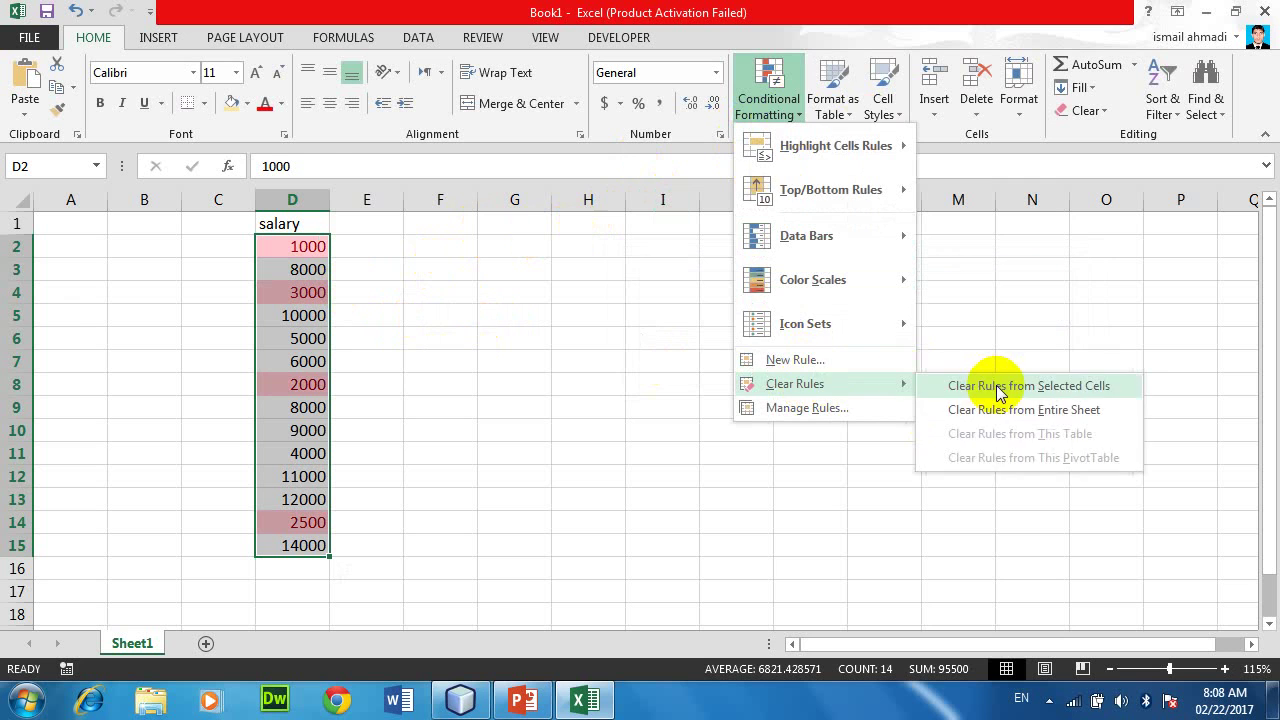
click(980, 383)
Step: Start a Between rule for the salaries with 5000 as the lower bound and a new upper limit
click(768, 108)
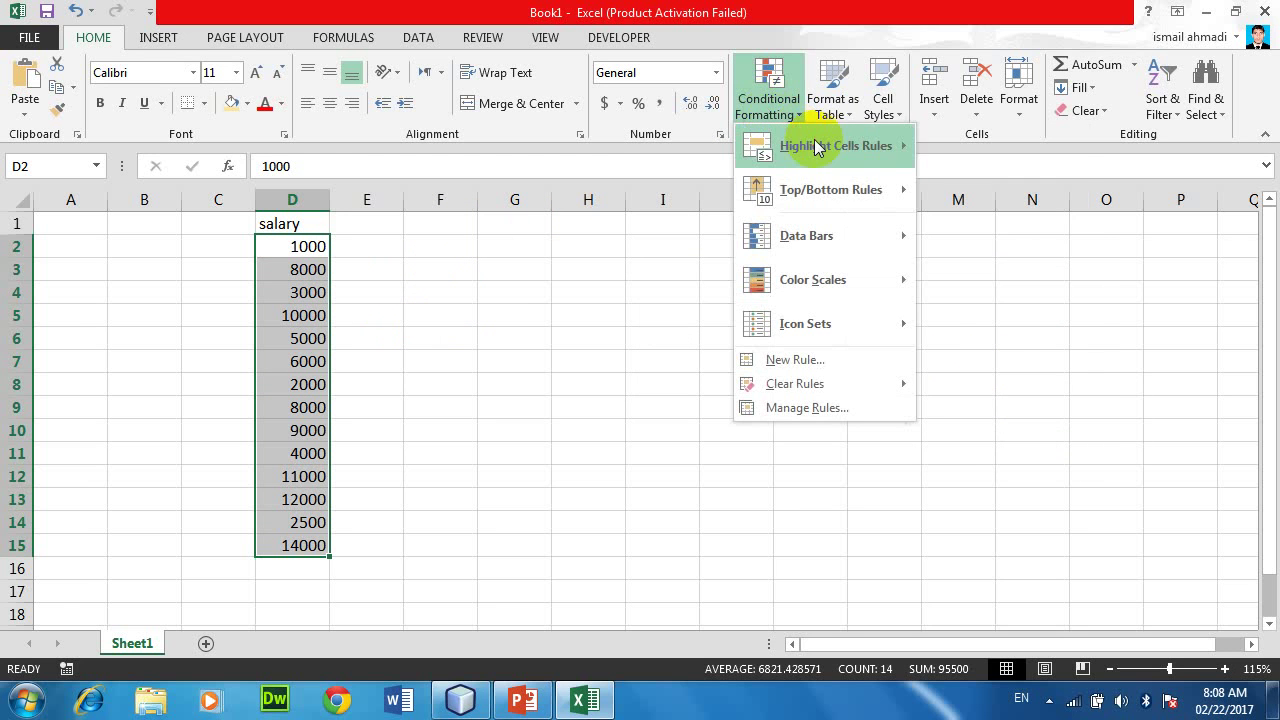
click(978, 235)
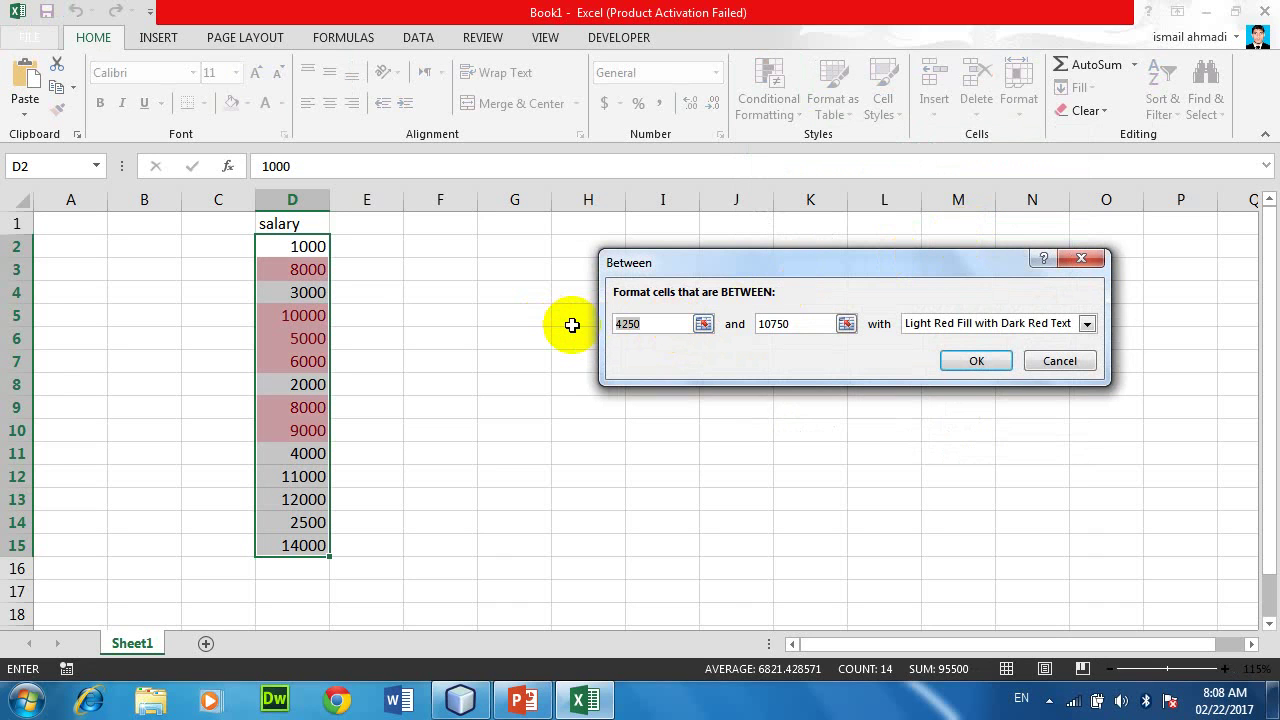
text(1)
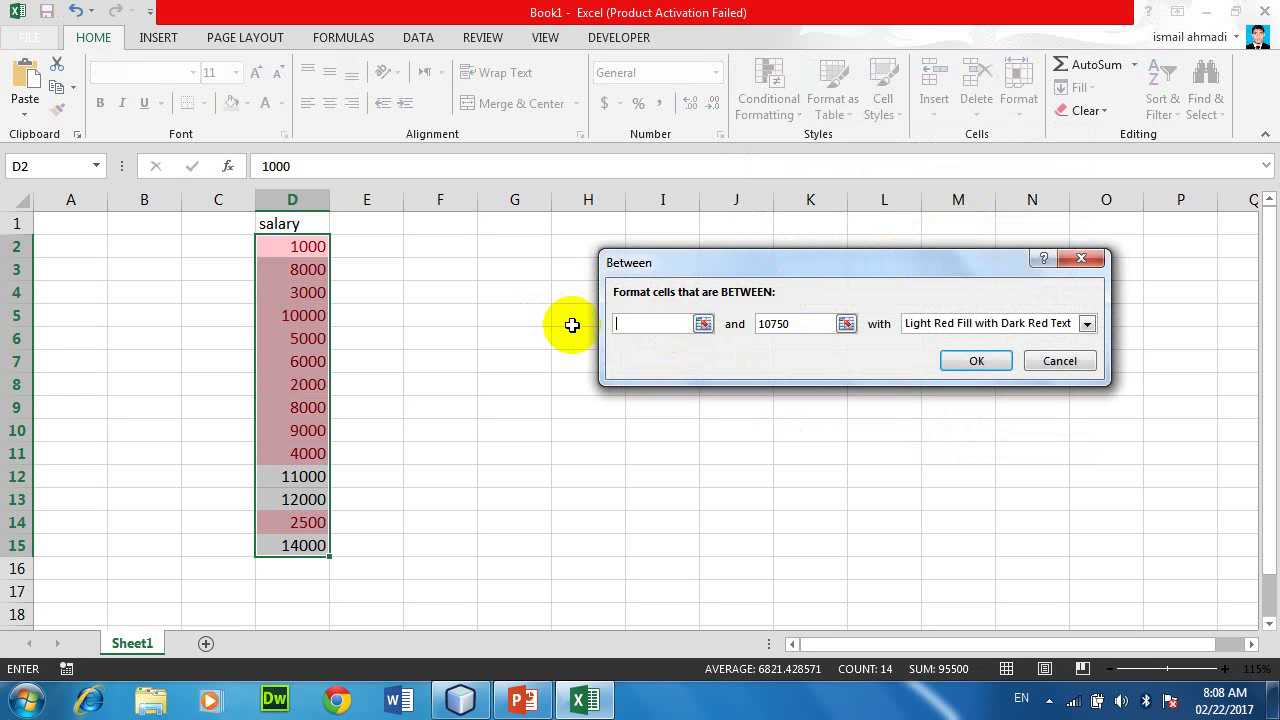
text(000)
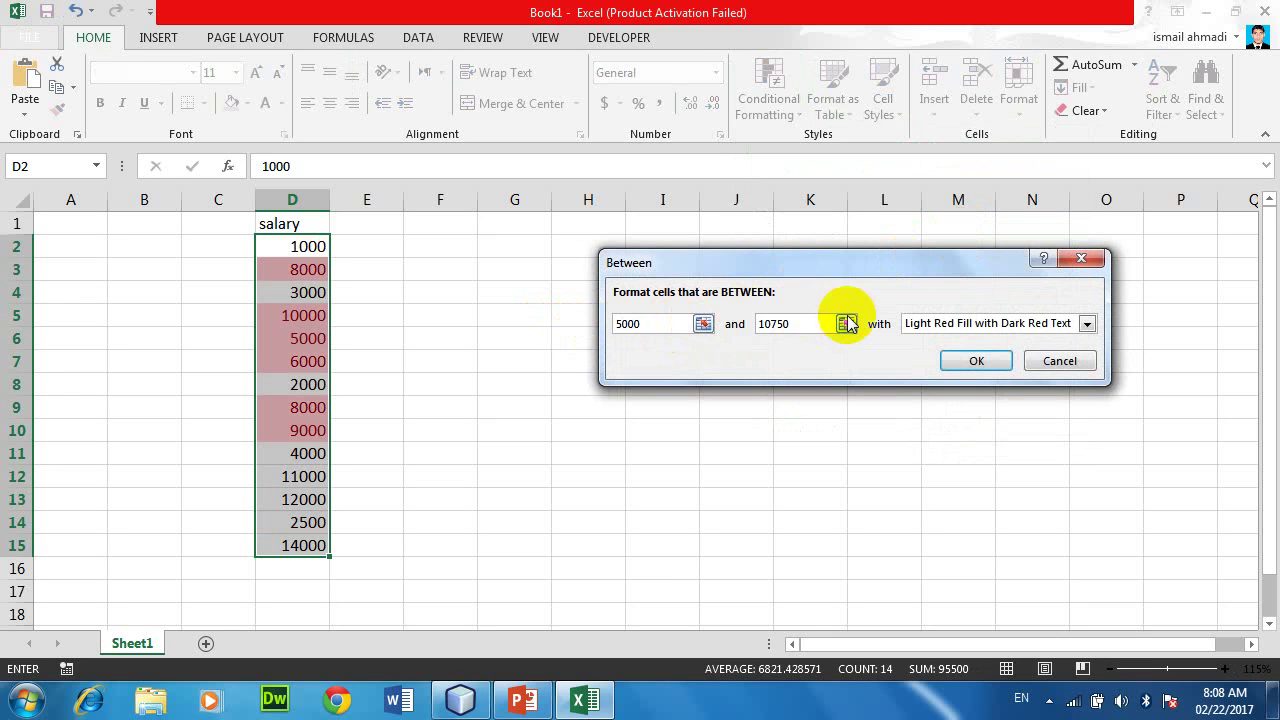
drag(786, 323, 741, 333)
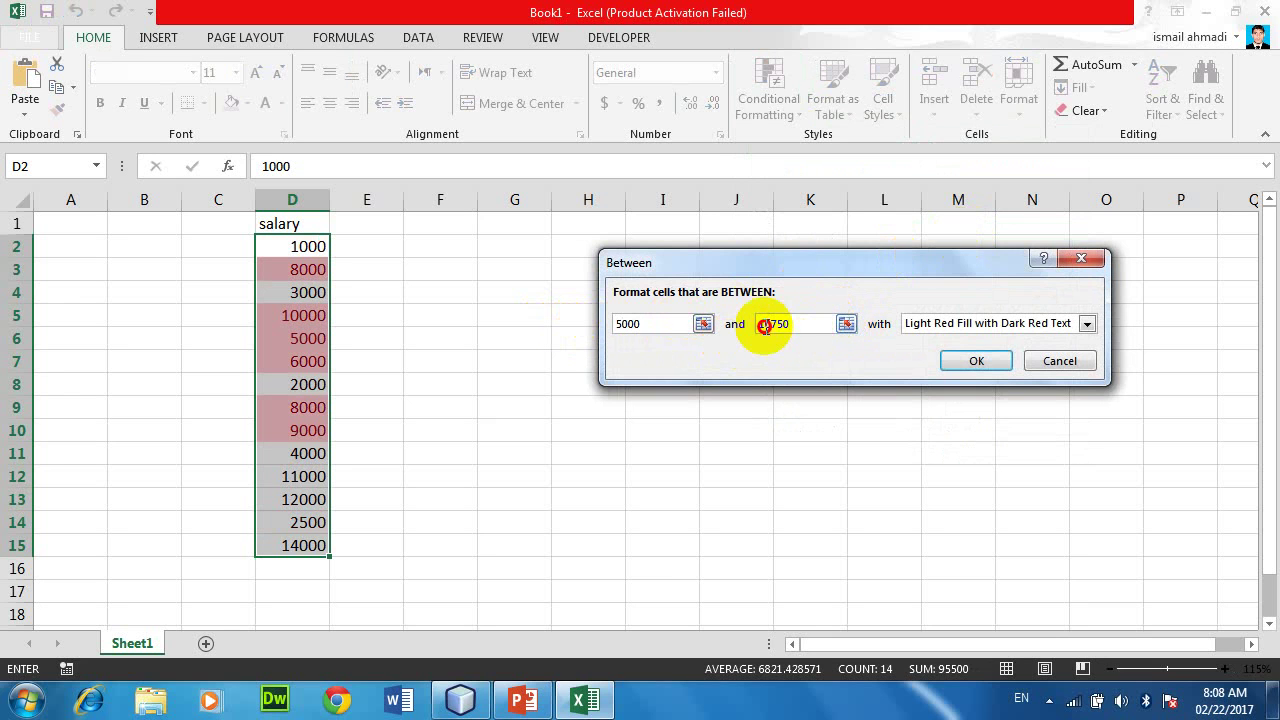
text(10)
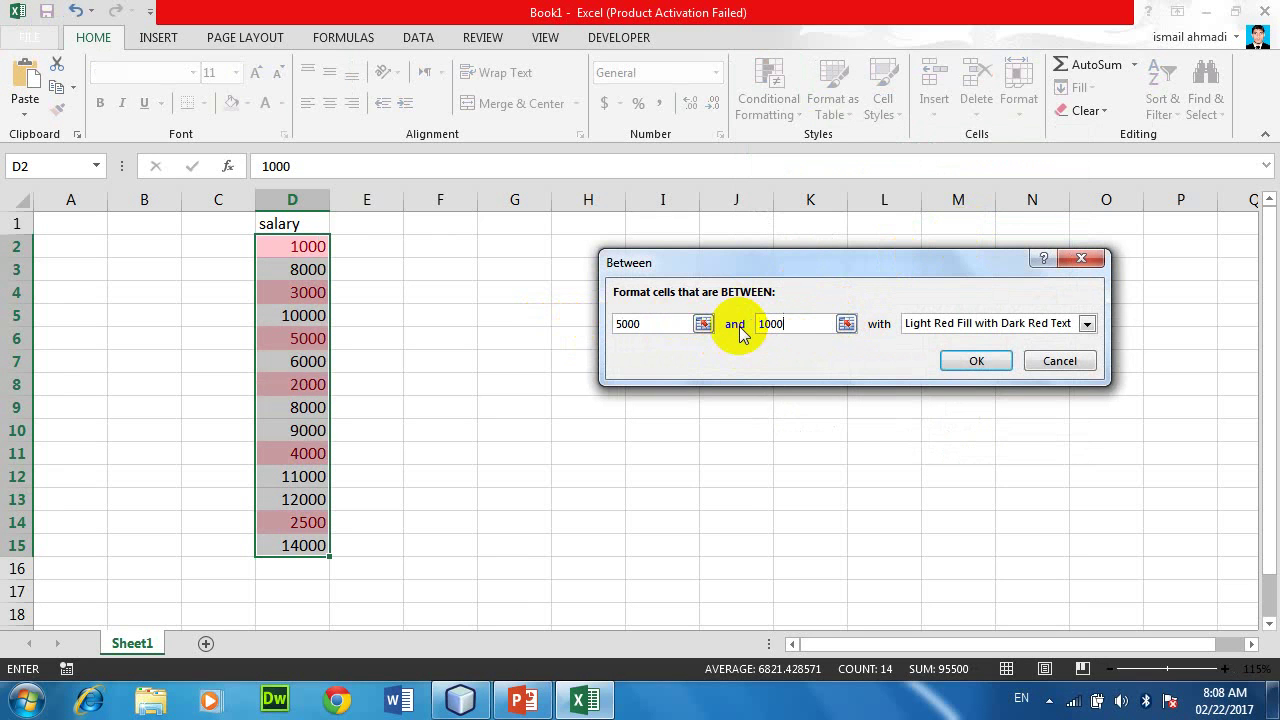
text(0)
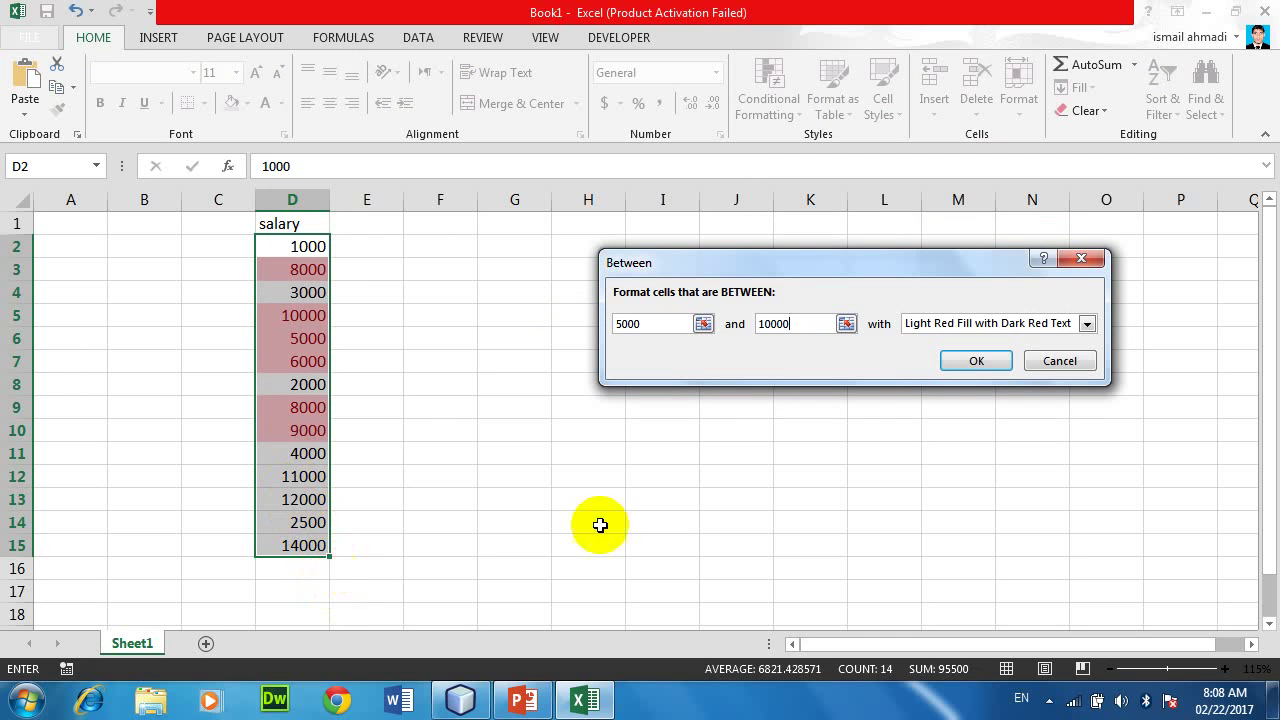
click(1064, 365)
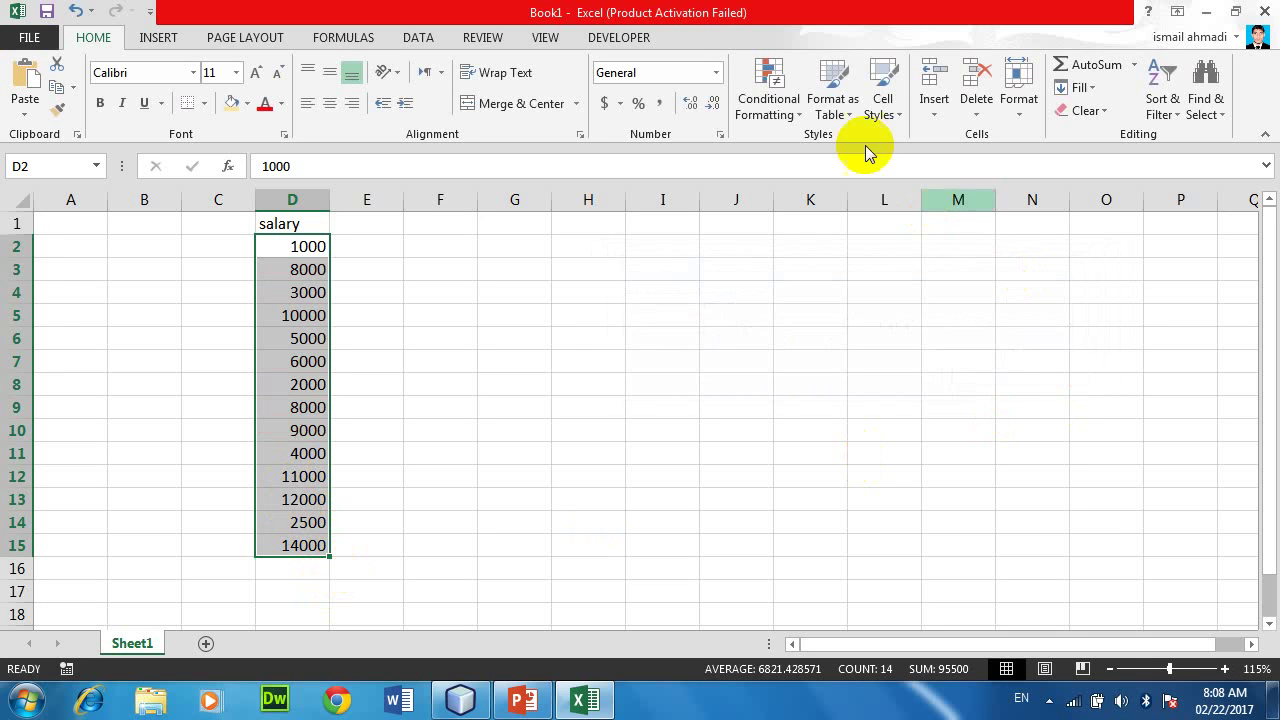
click(762, 122)
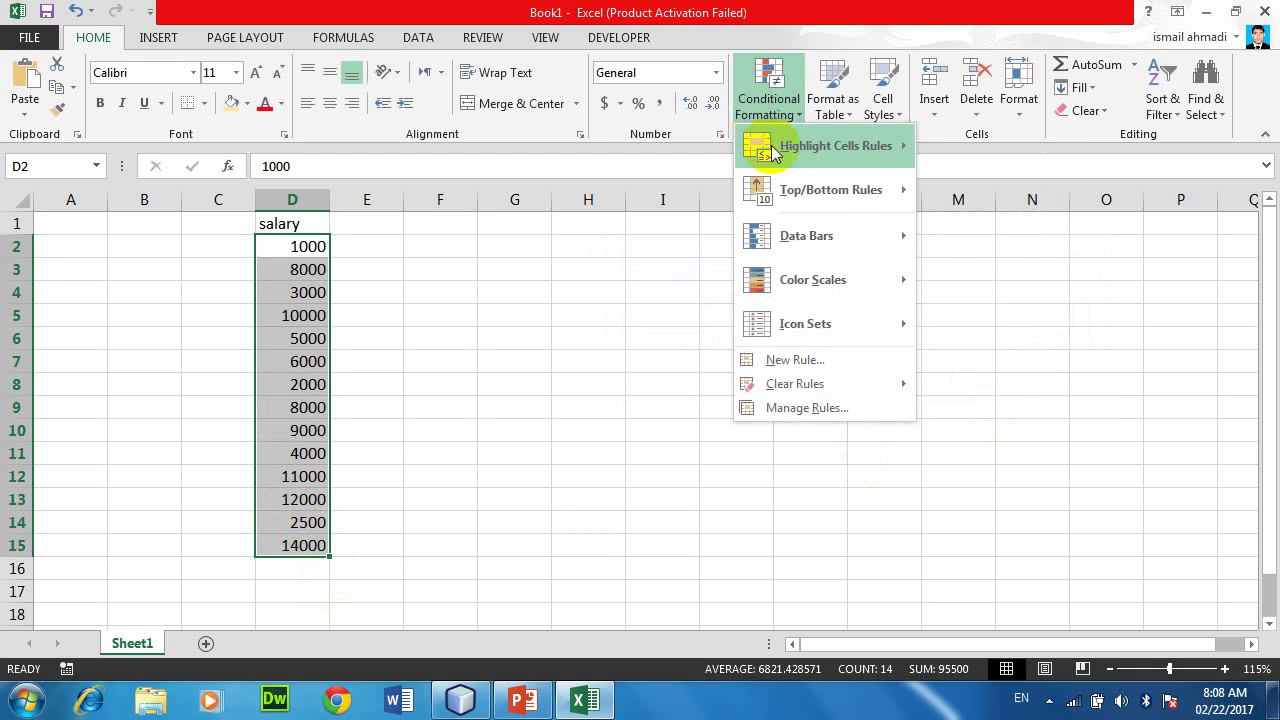
mouse_move(812, 160)
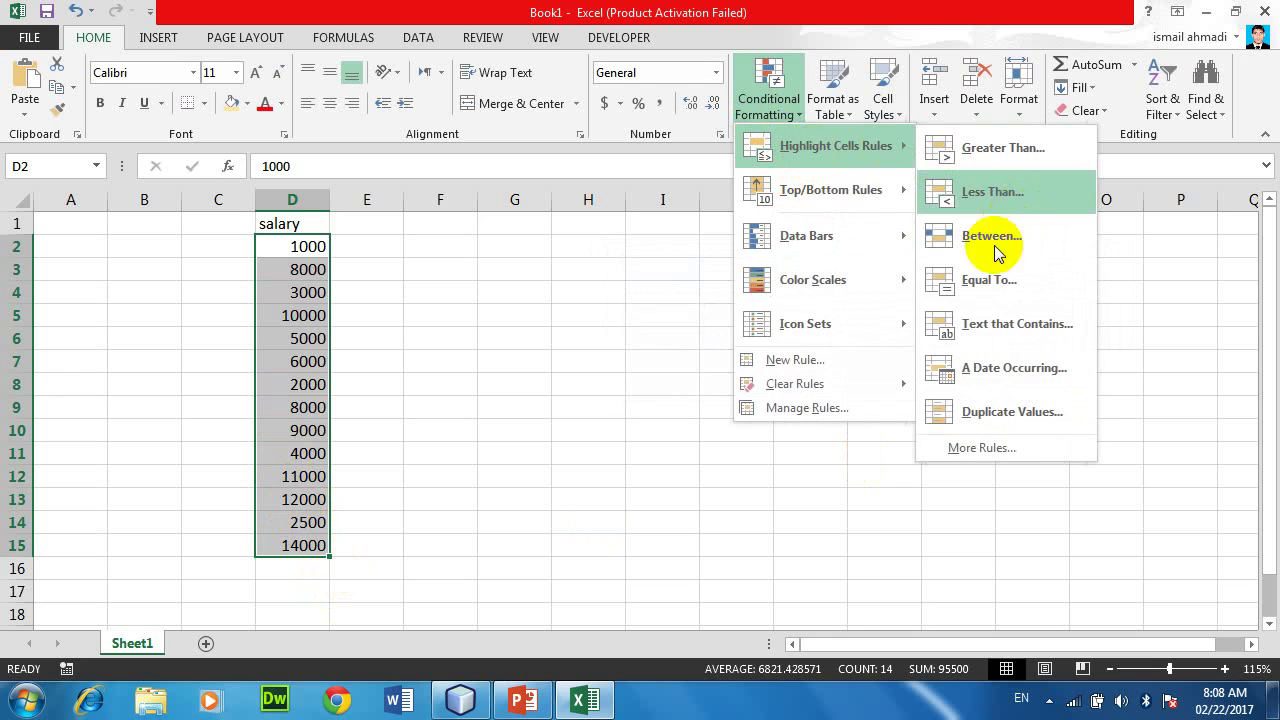
click(988, 280)
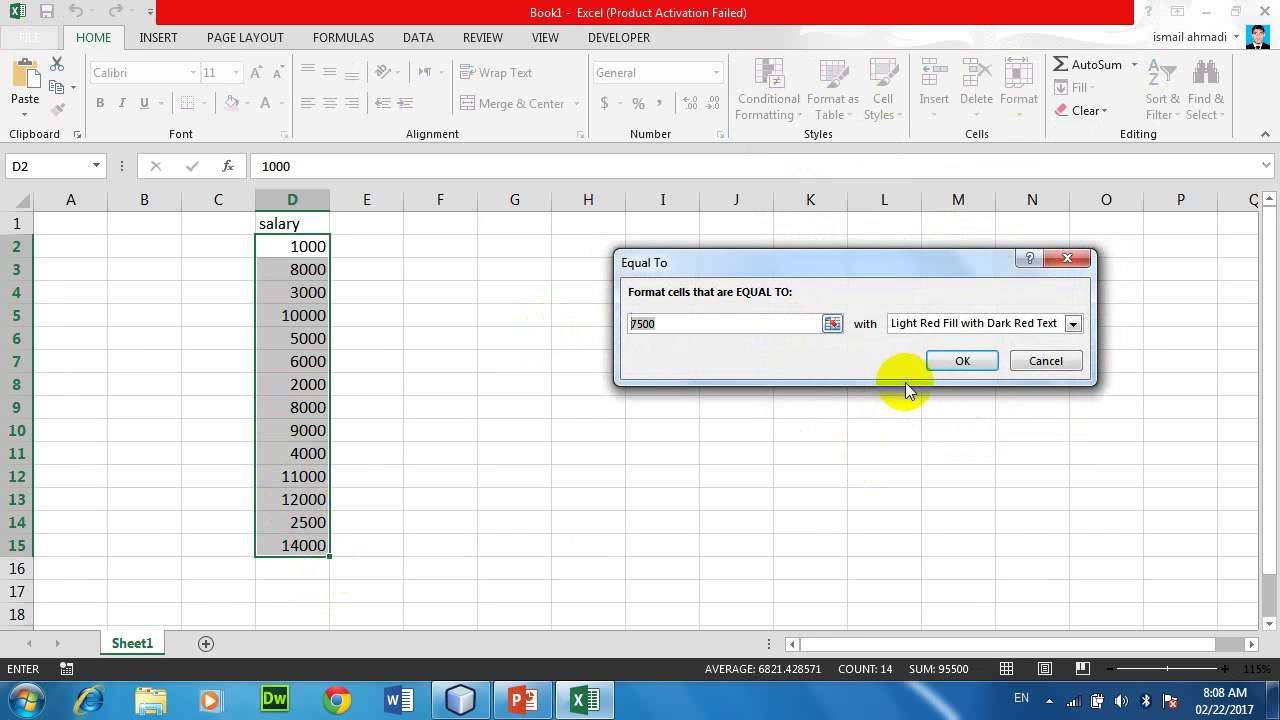
text(4000)
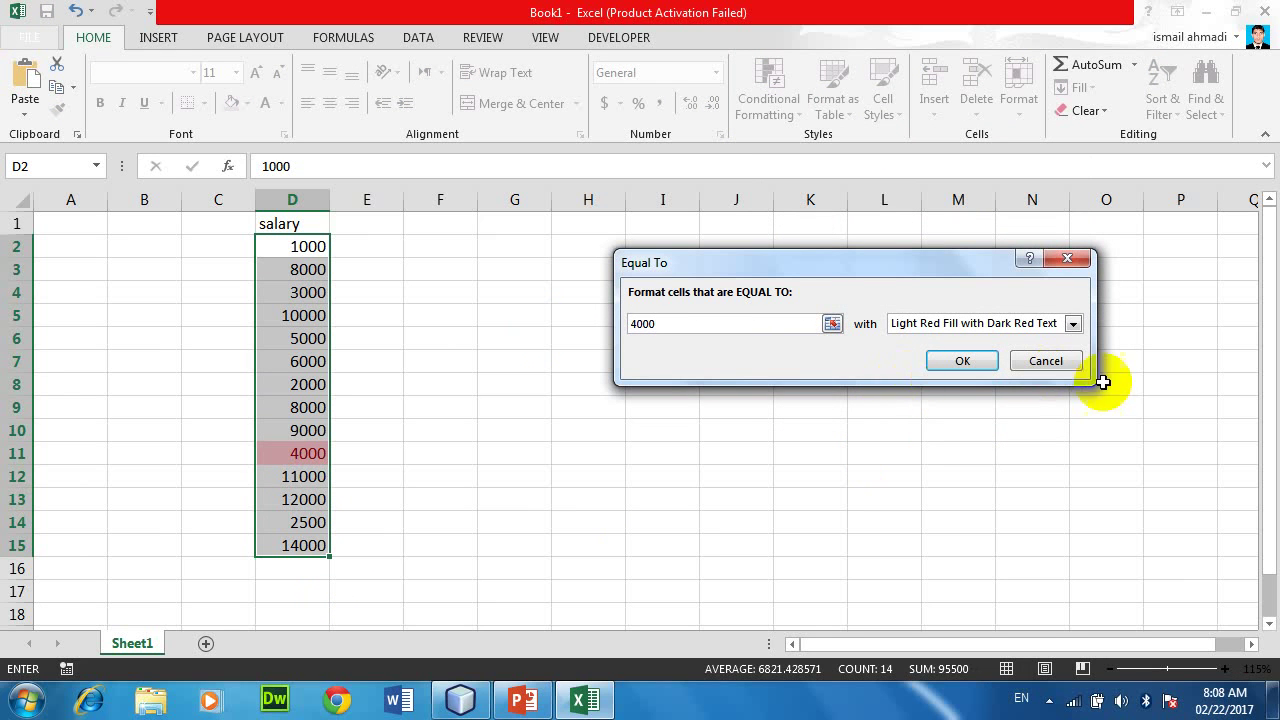
click(1046, 361)
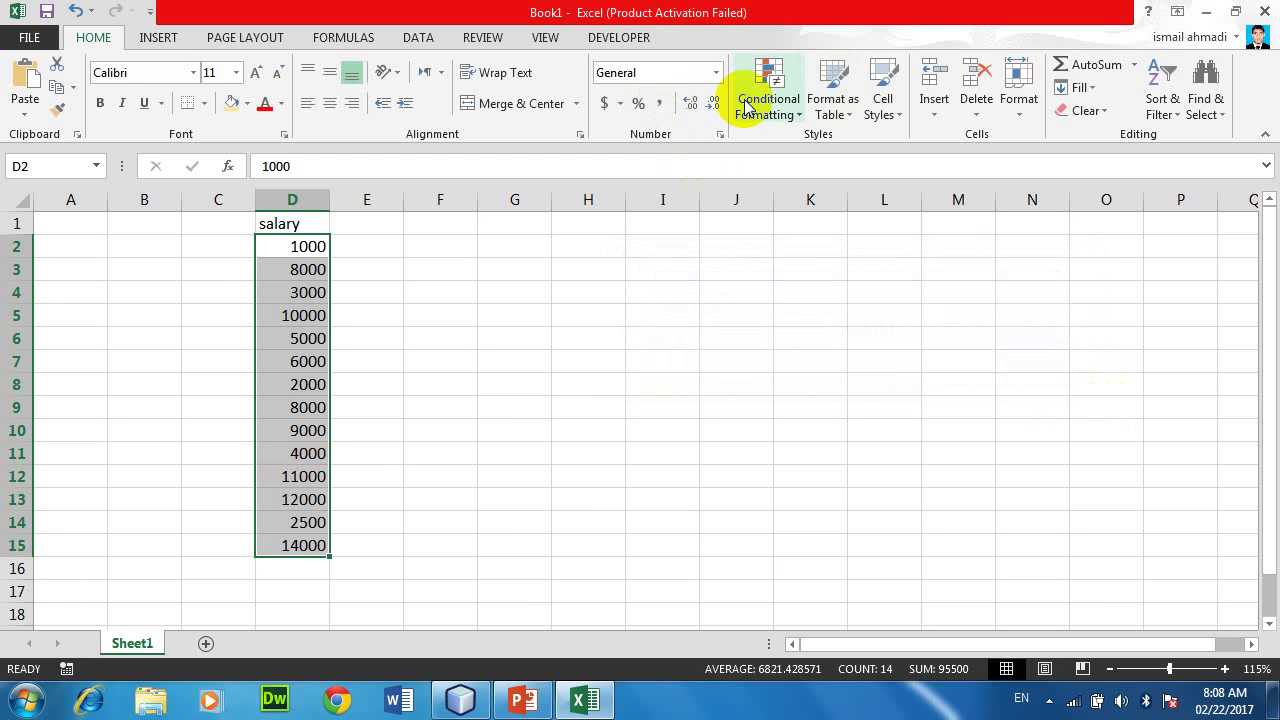
Step: Enter 4000 as the salary in D4 and in D14
click(304, 293)
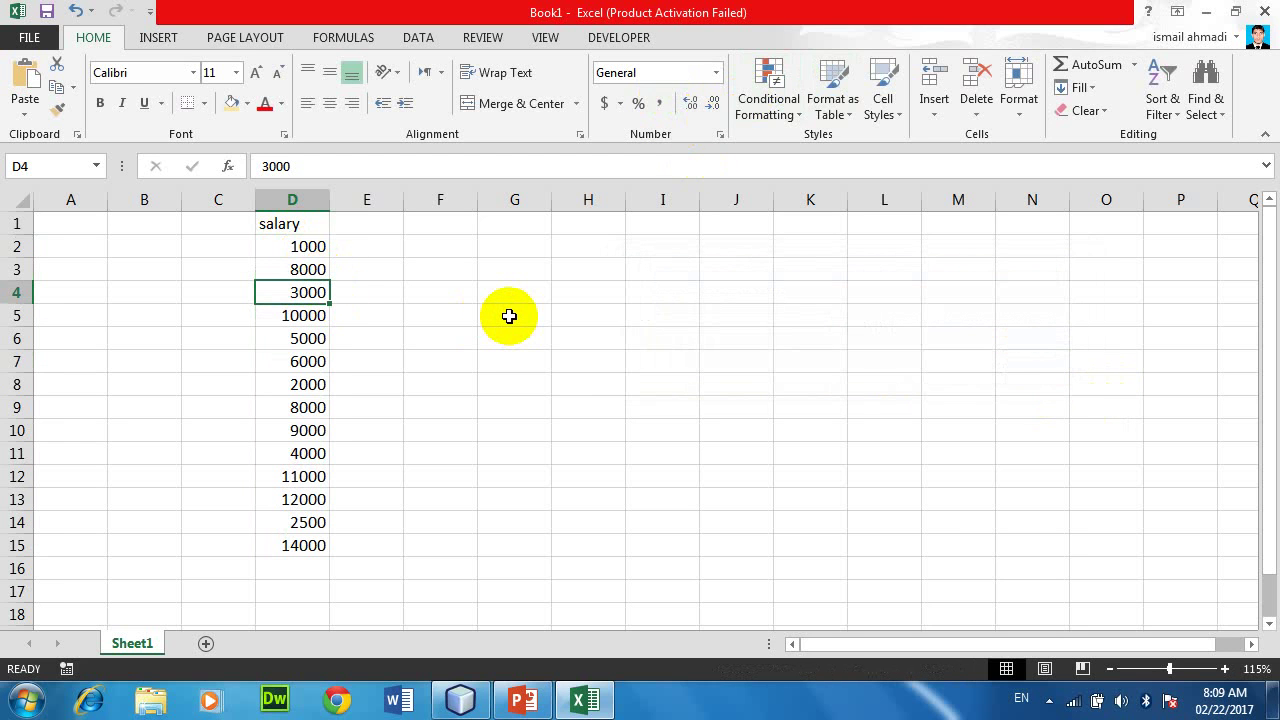
text(4000)
key(Return)
key(Down)
key(Down)
key(Down)
key(Down)
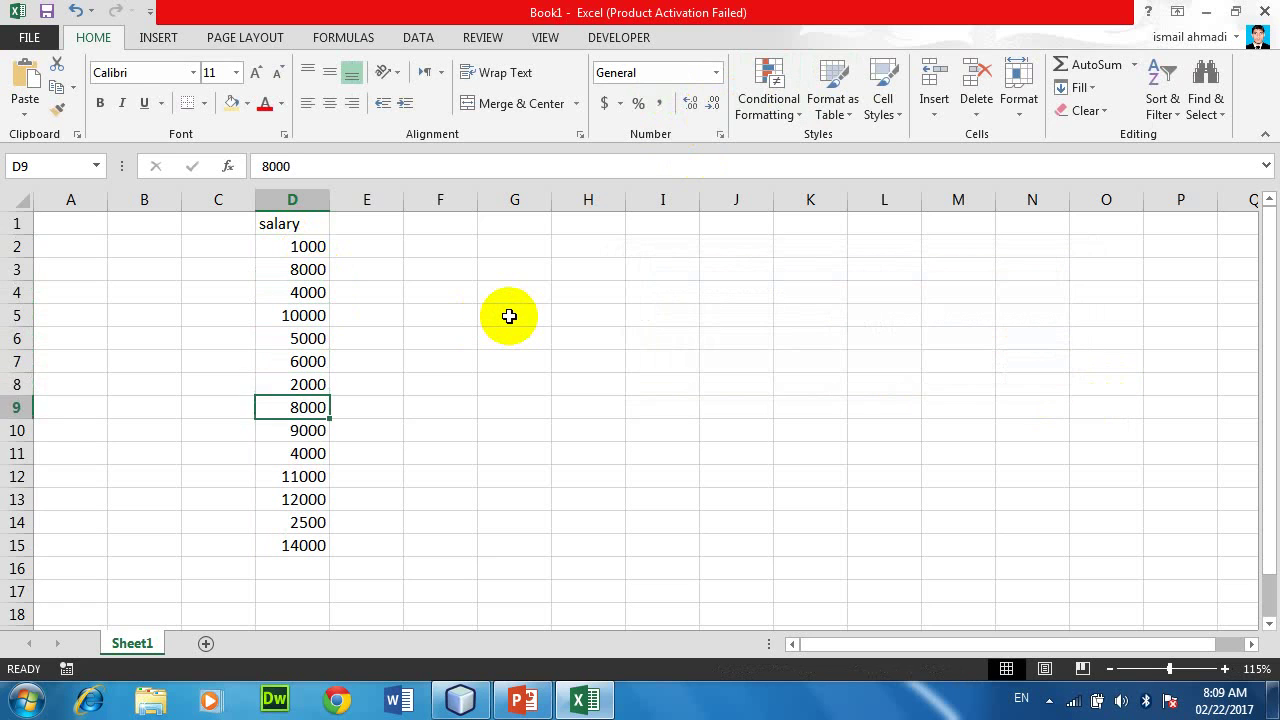
key(Down)
key(Down)
key(Down)
key(Down)
key(Down)
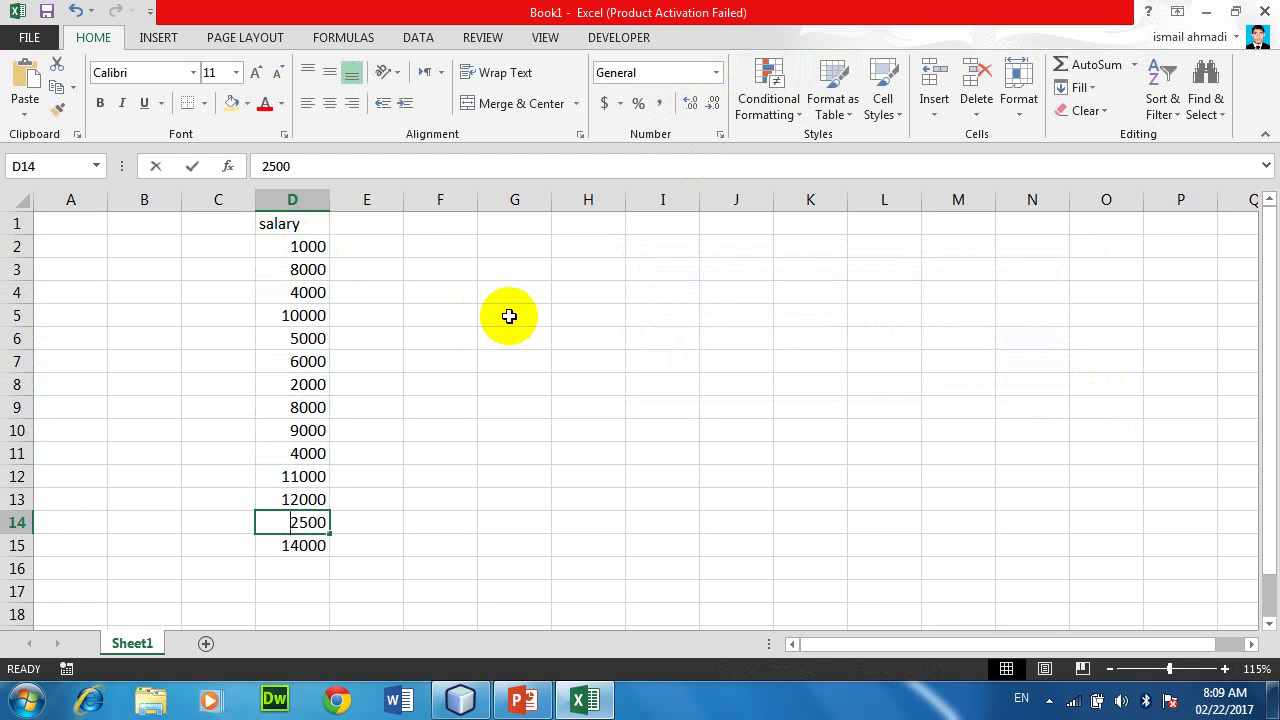
text(4000)
key(Return)
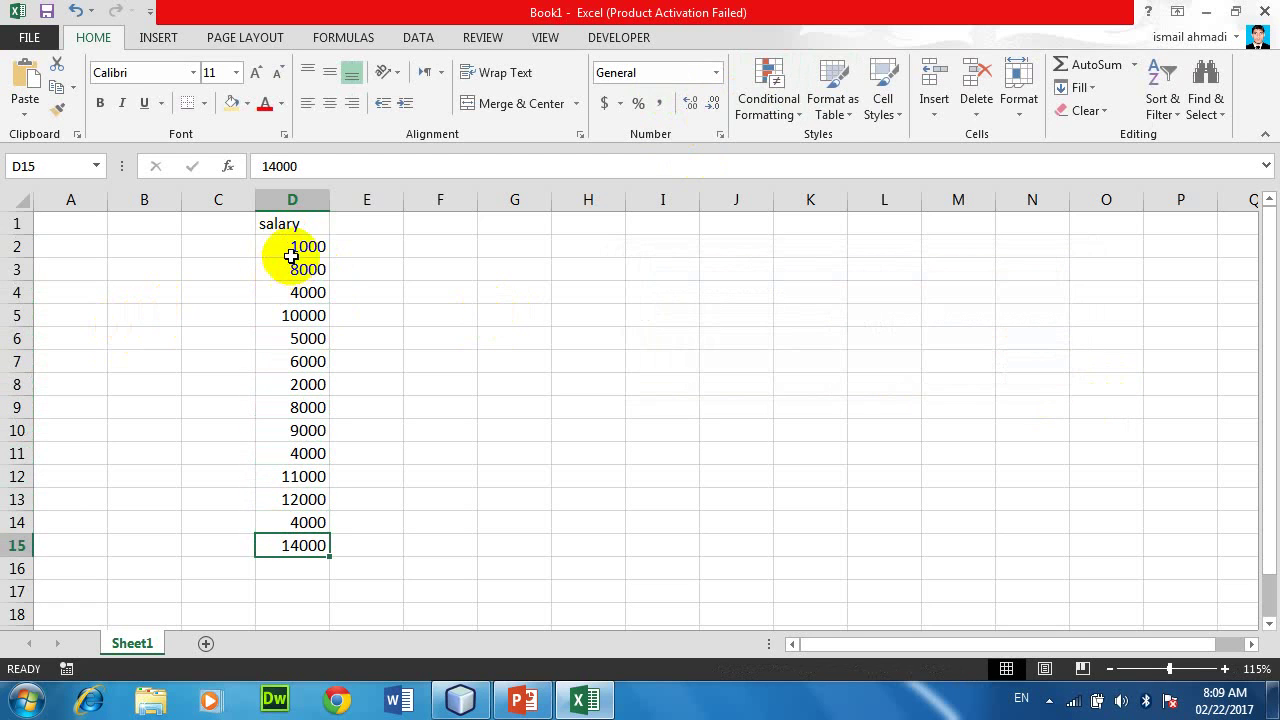
Step: Try an Equal To 4000 rule on D2:D15, then cancel it
drag(291, 257, 300, 548)
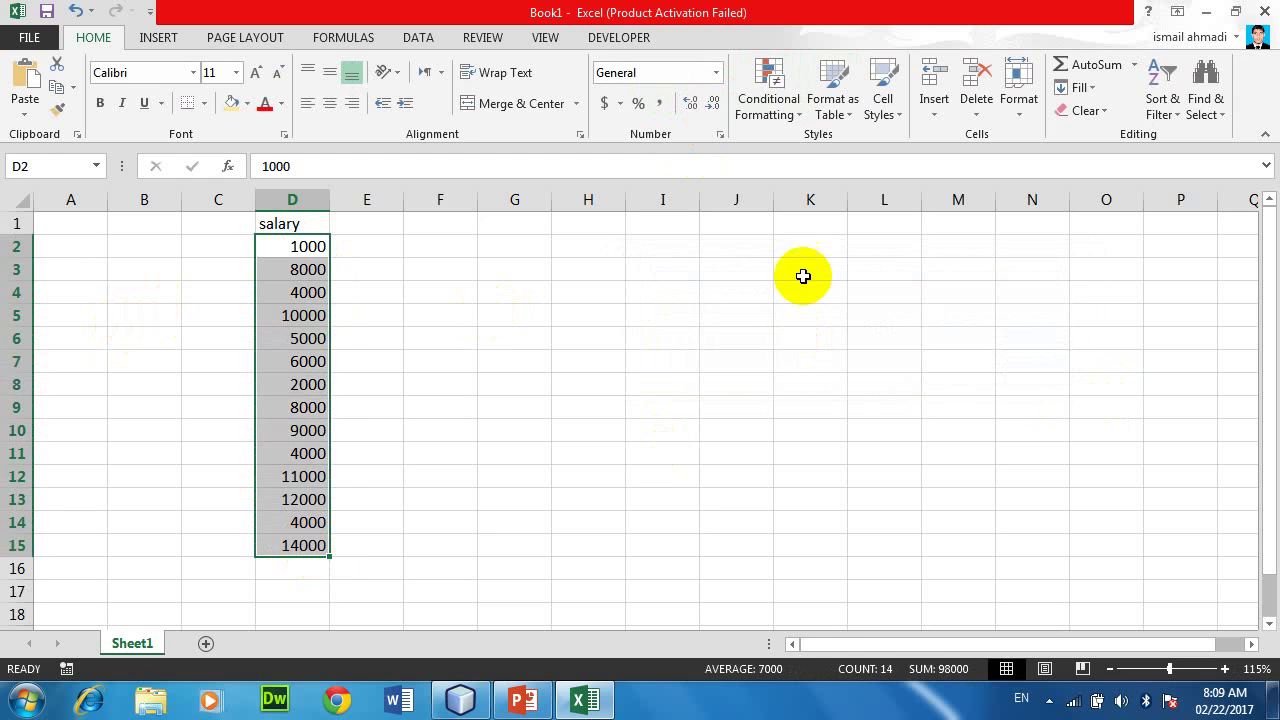
click(776, 98)
mouse_move(829, 150)
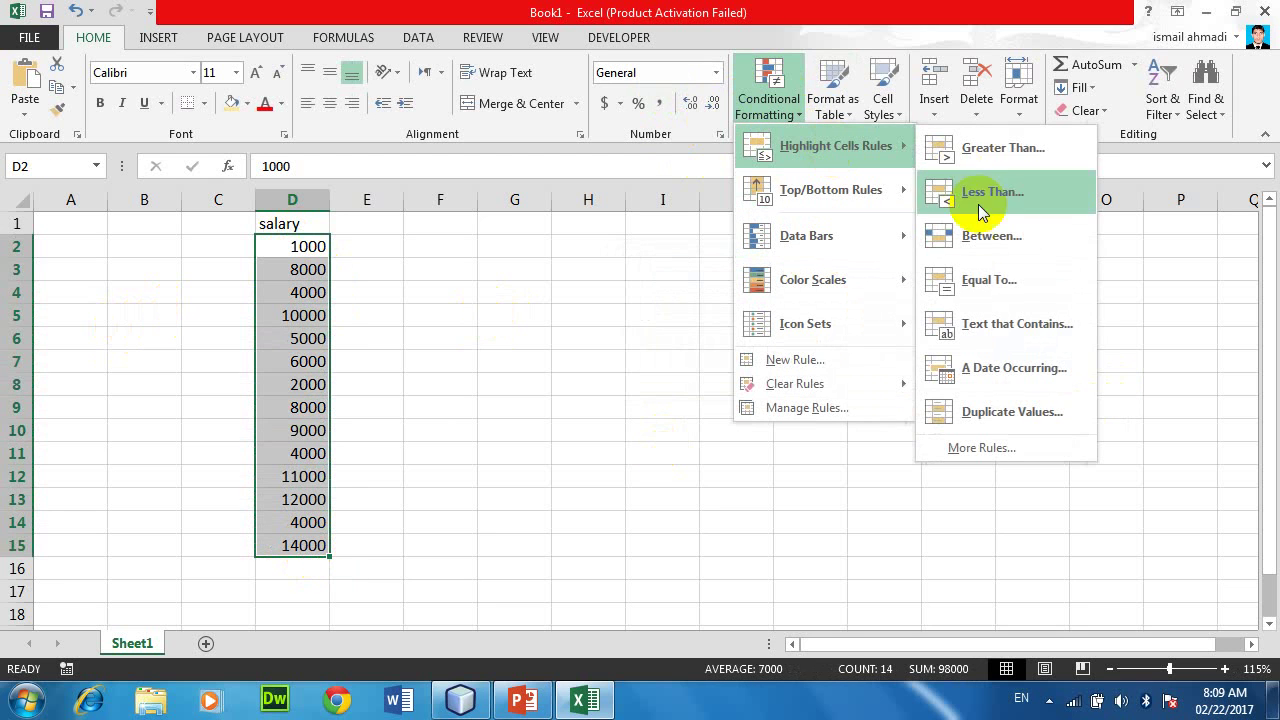
click(950, 280)
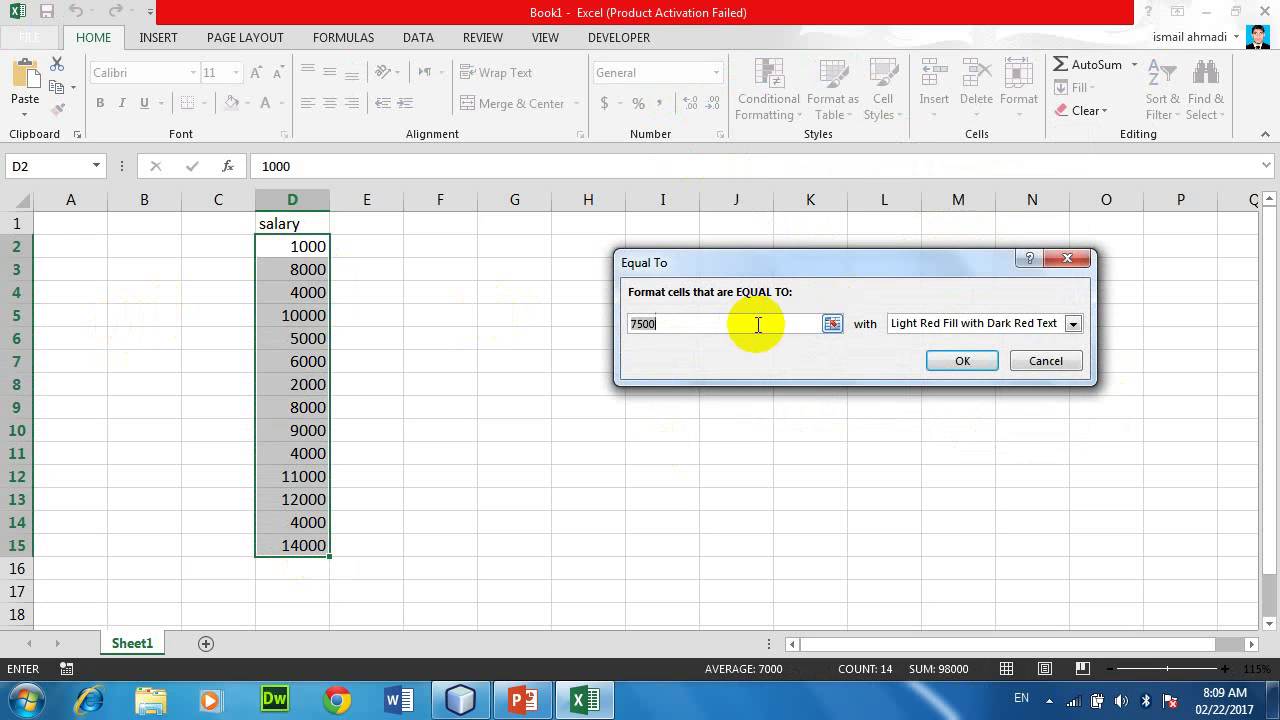
text(4000)
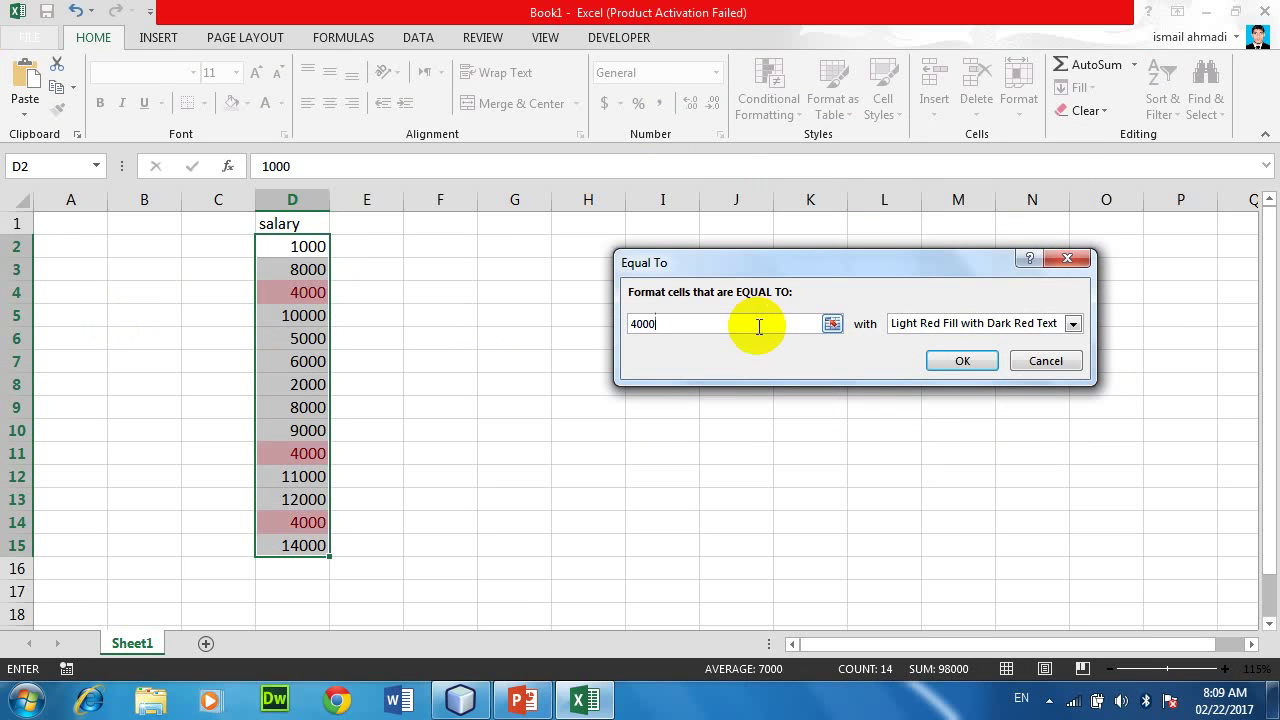
click(1046, 361)
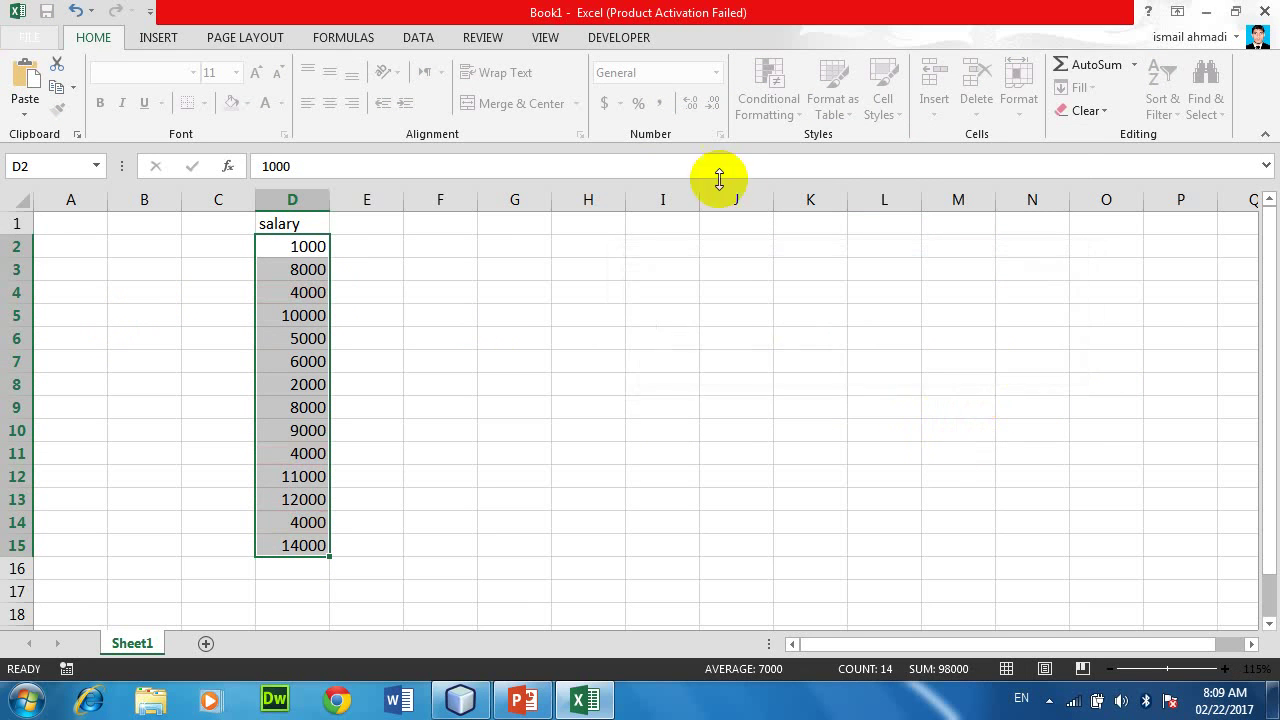
Step: Dismiss the conditional formatting menu and select cell C1 for a new heading
click(768, 100)
mouse_move(863, 161)
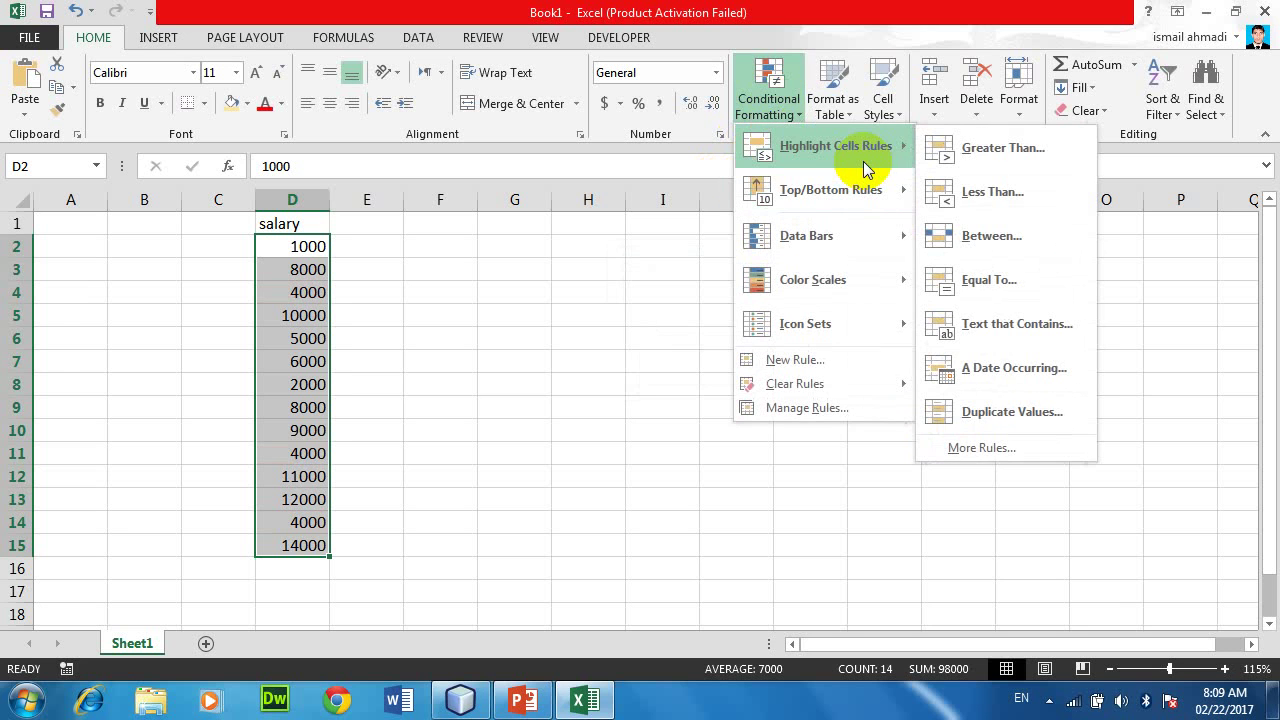
click(214, 237)
click(216, 221)
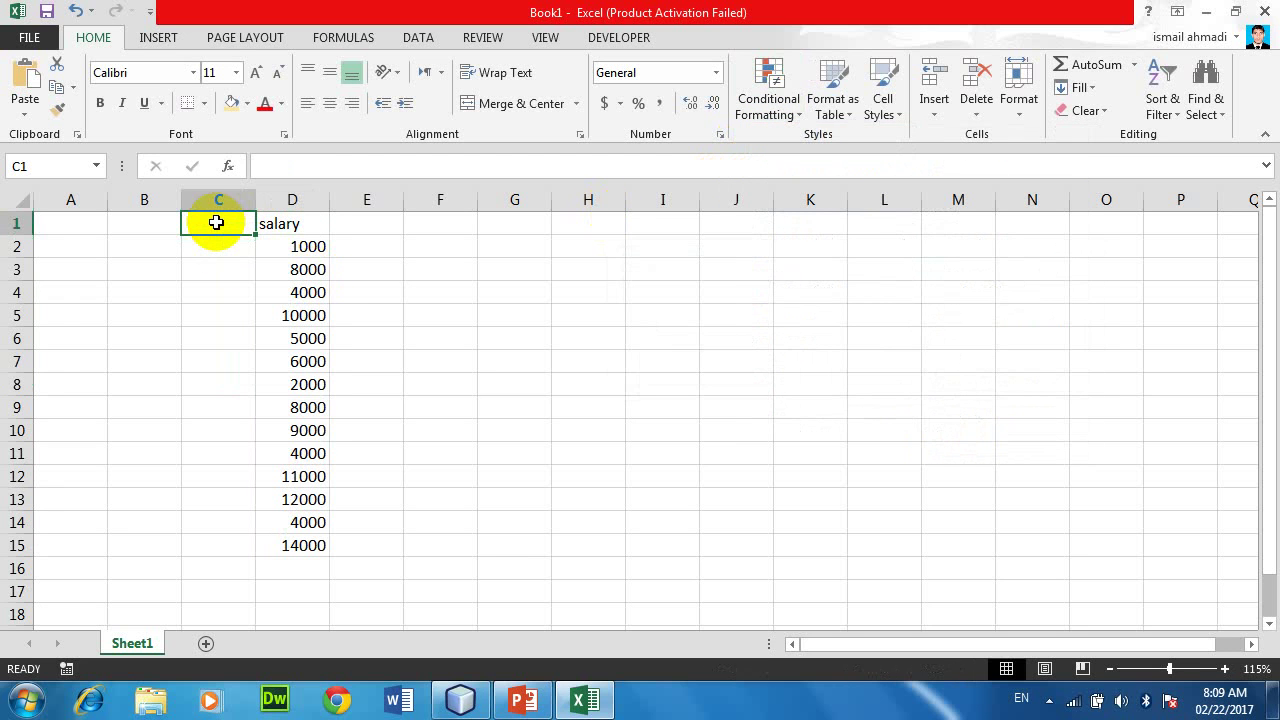
Step: Enter the 'Post' heading in C1 and teacher, doctor, engineer, admin in C2:C5
text(Post)
key(Return)
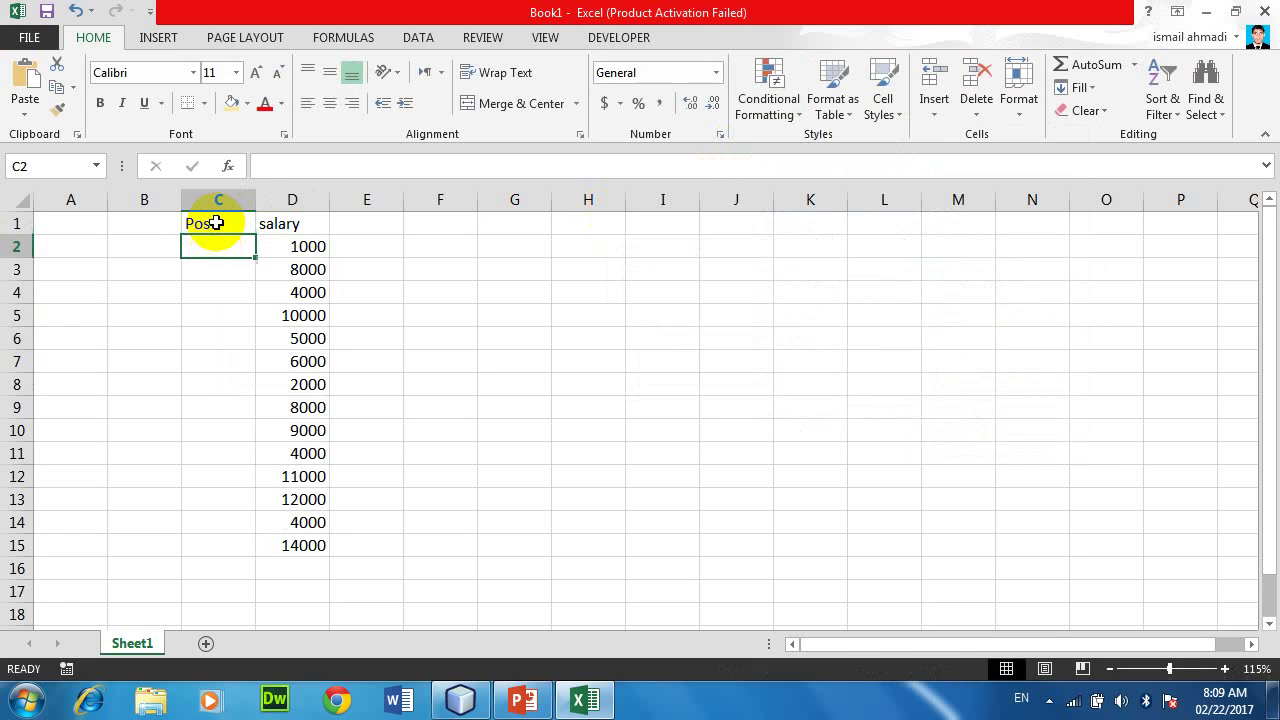
text(teacher)
key(Return)
text(doctor)
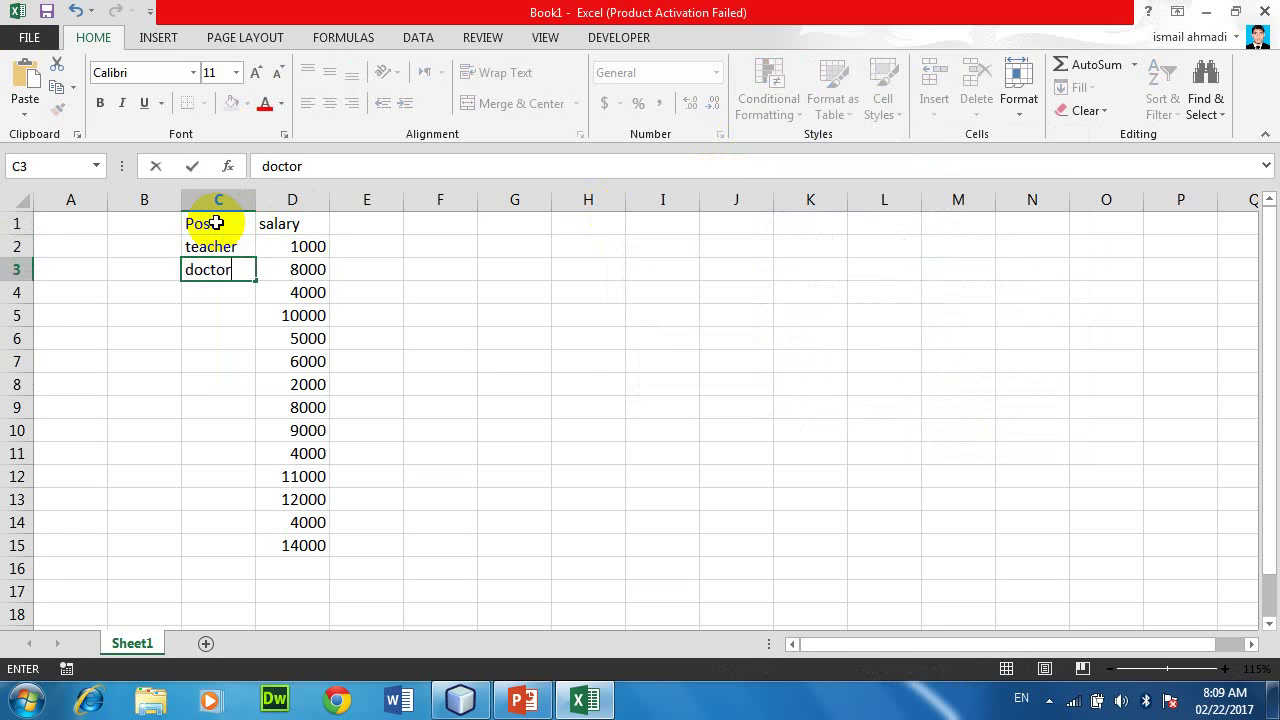
key(Return)
text(engine)
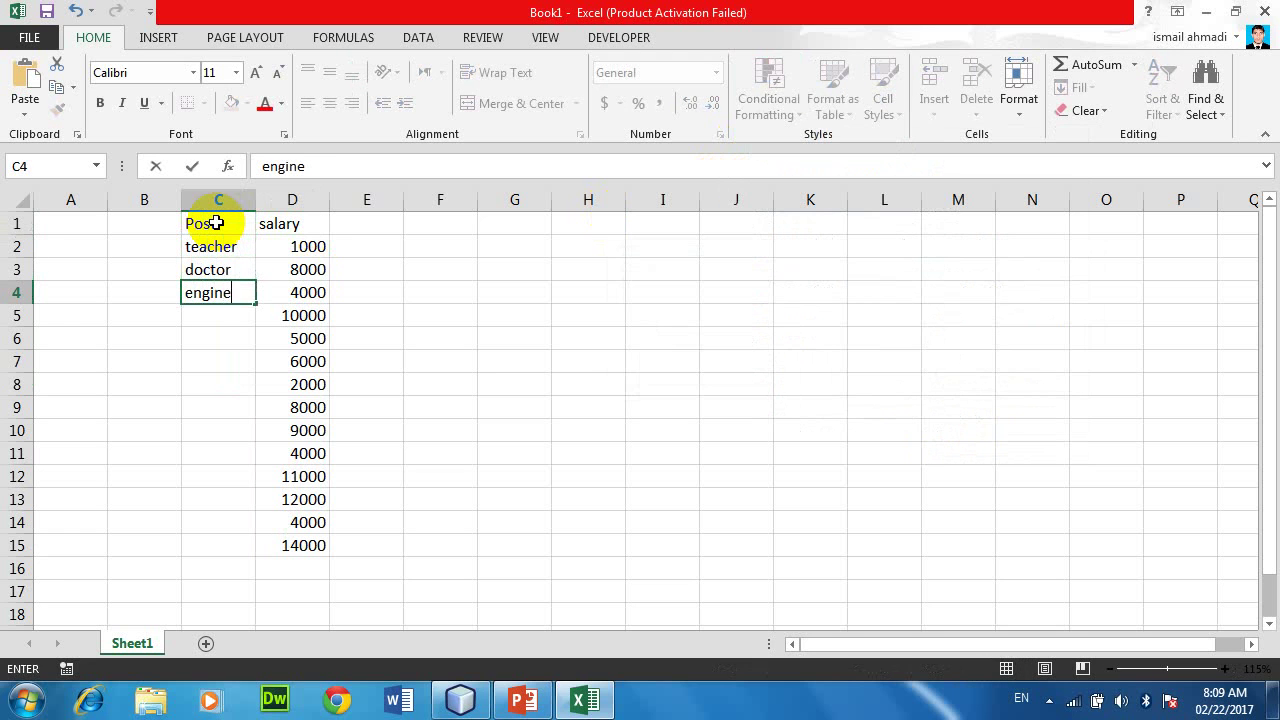
text(r)
key(Return)
text(ad)
key(Return)
Step: Fill C6:C15 with admin, teacher, doctor, teacher, engineer, engineer, teacher, engineer, doctor, admin
text(admin)
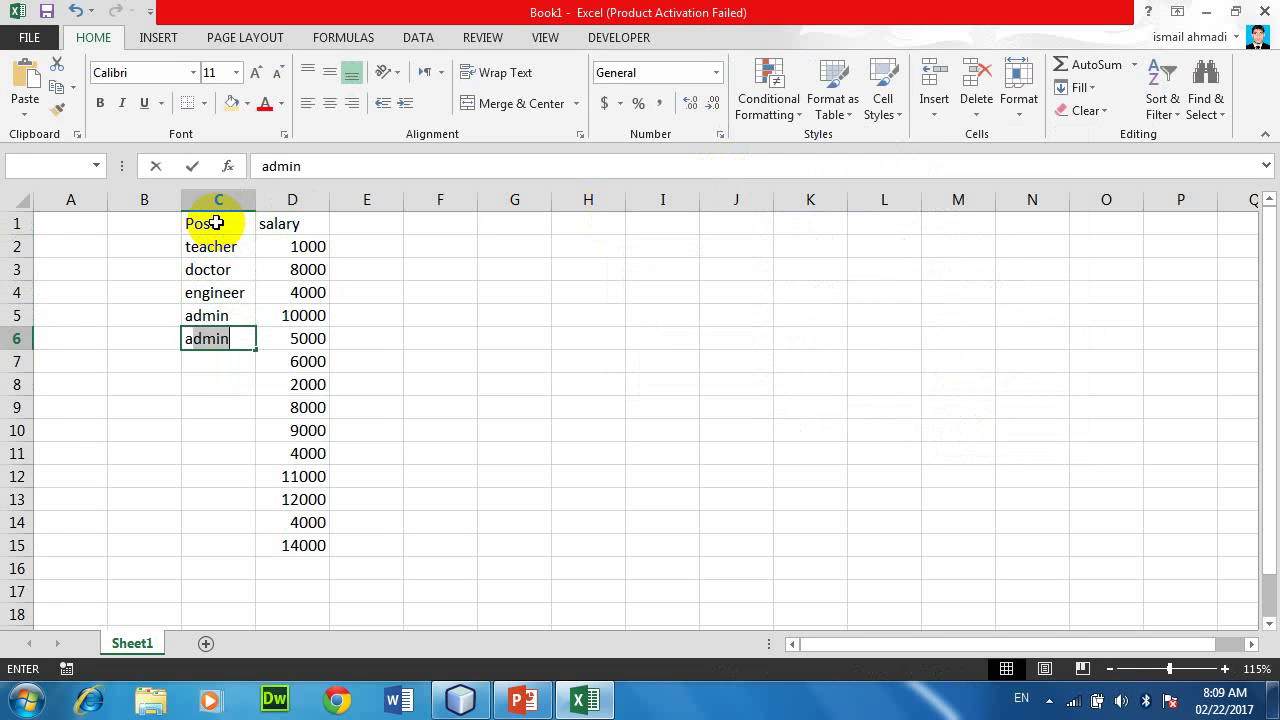
key(Return)
text(teacher)
key(Return)
text(doctor )
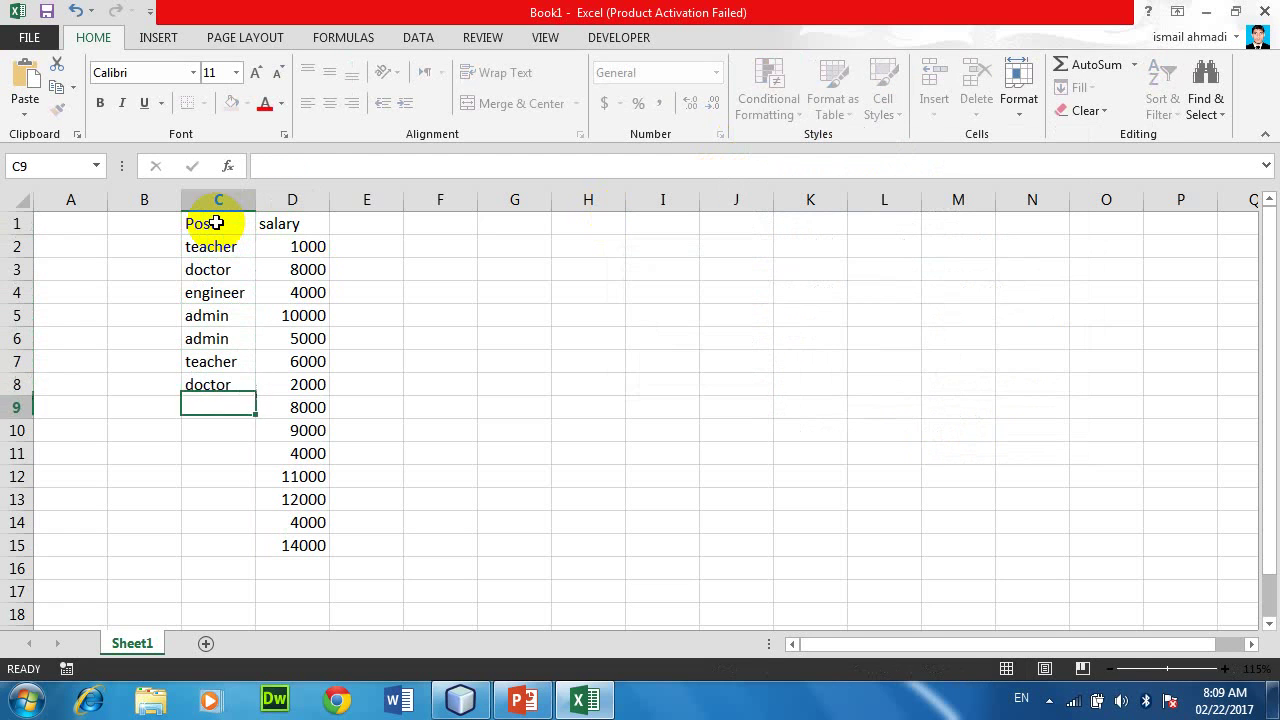
text(teacher engineer engineer teacher engineer doctor)
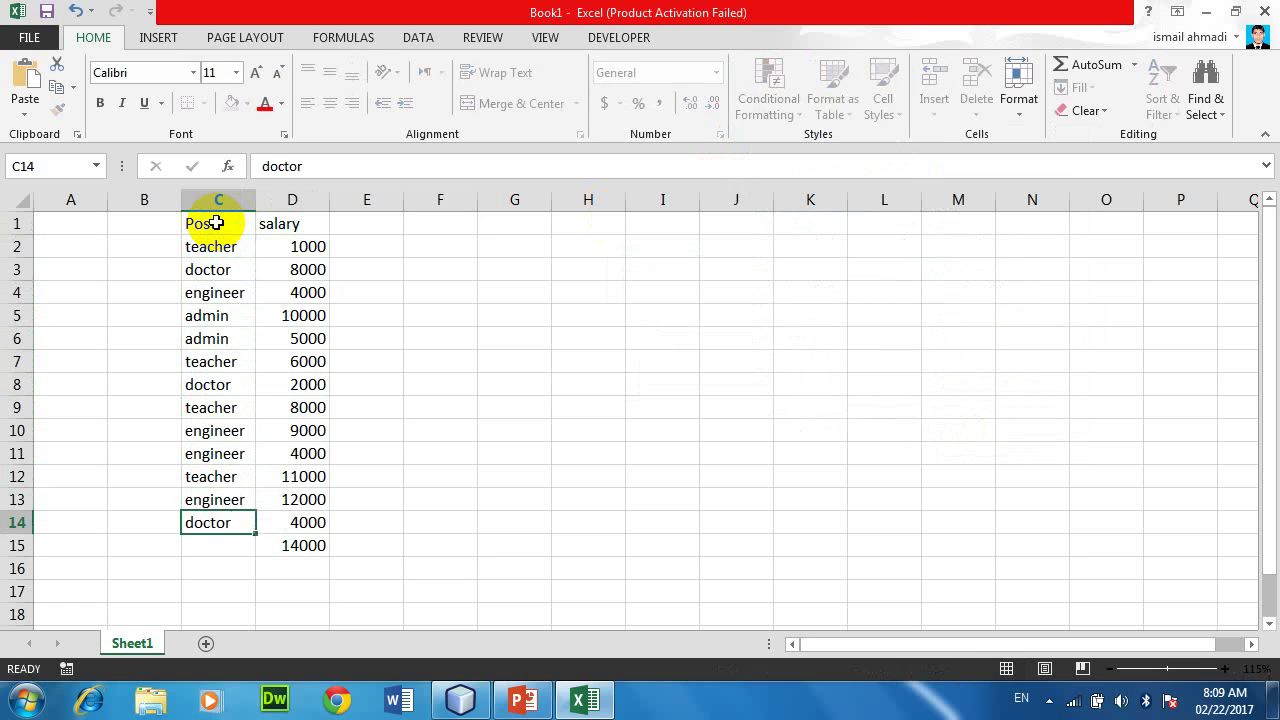
text( admin)
key(Return)
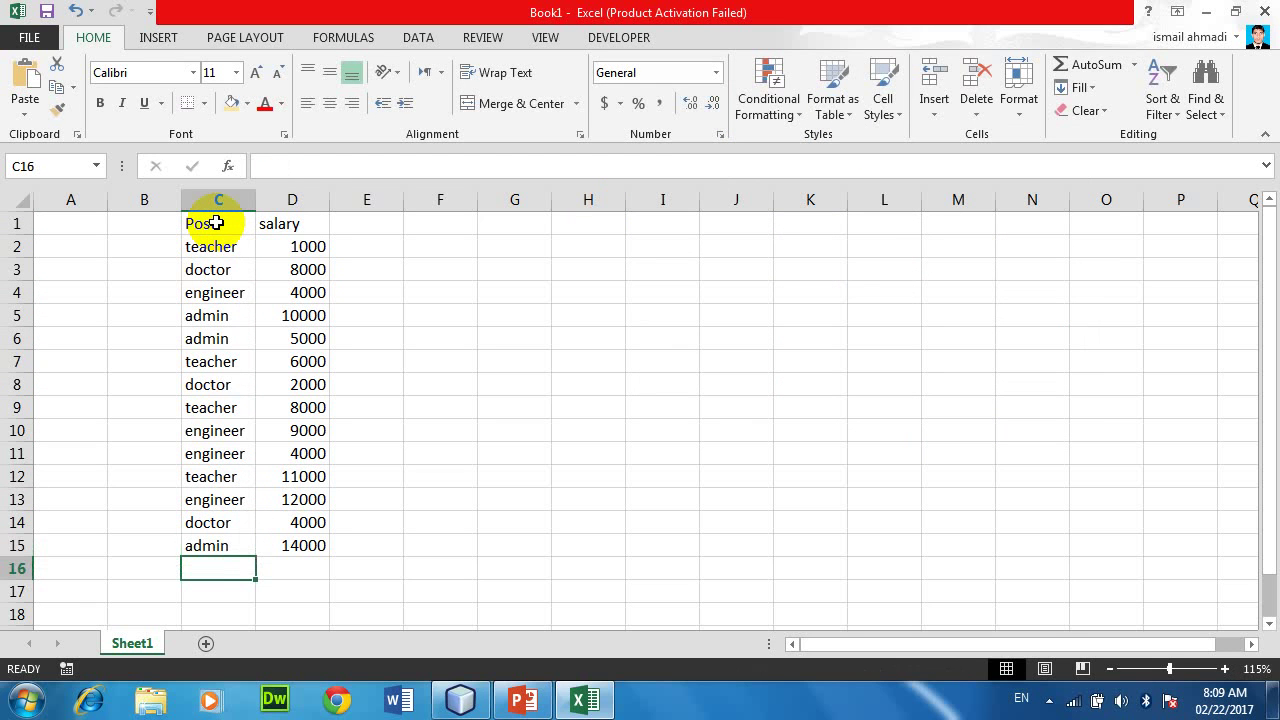
Step: Select C2:C15 and create a Text That Contains rule matching 'engineer', opening its format choices
mouse_move(245, 247)
mouse_down()
mouse_move(176, 531)
mouse_move(220, 548)
mouse_up()
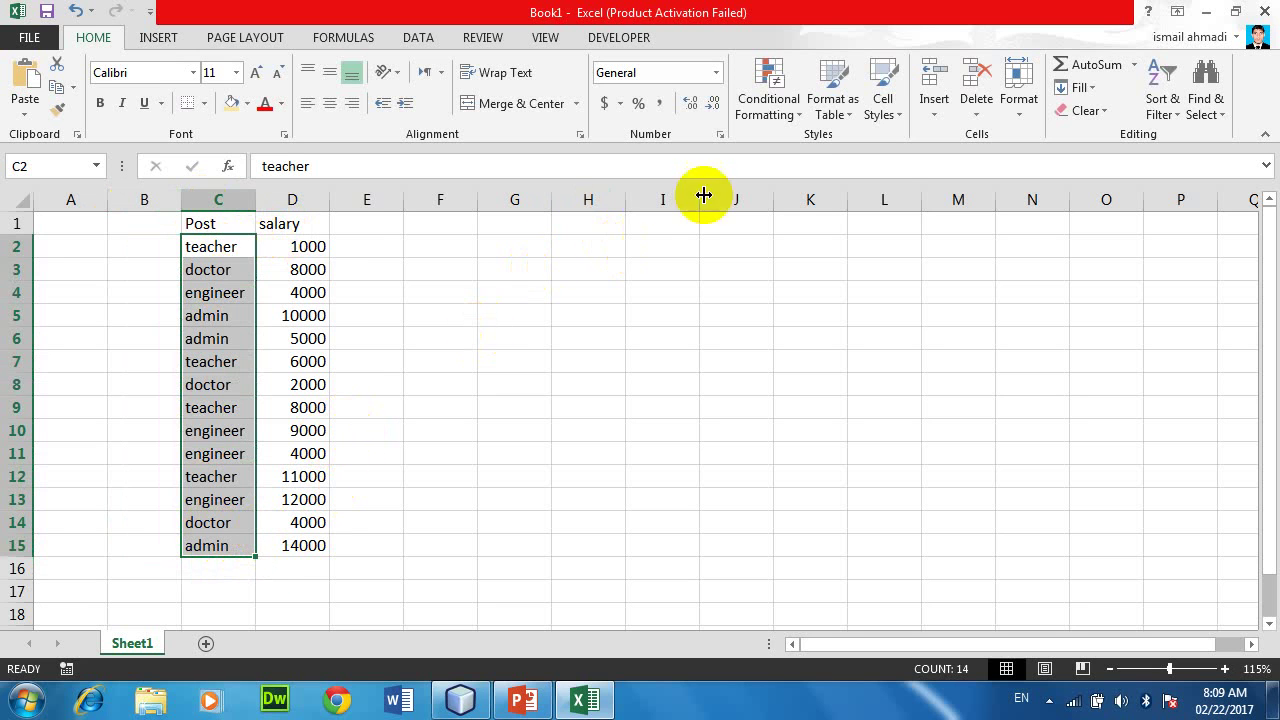
click(767, 90)
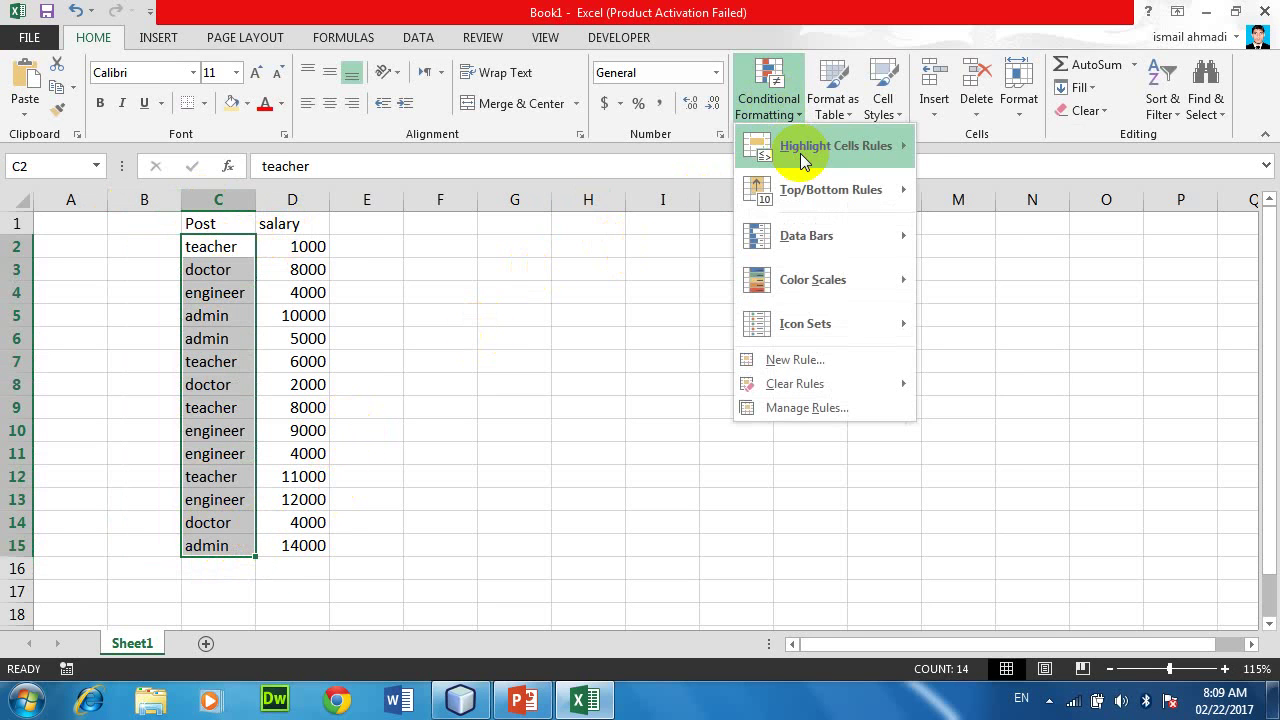
mouse_move(800, 153)
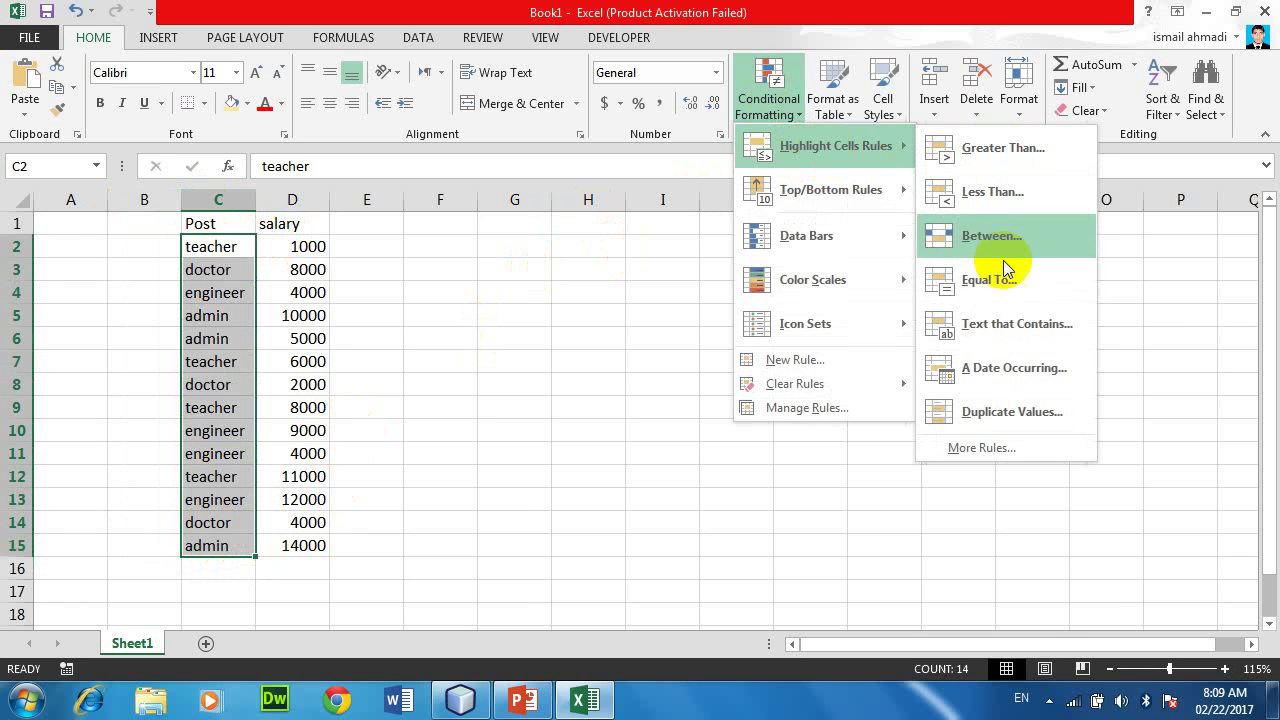
click(1006, 330)
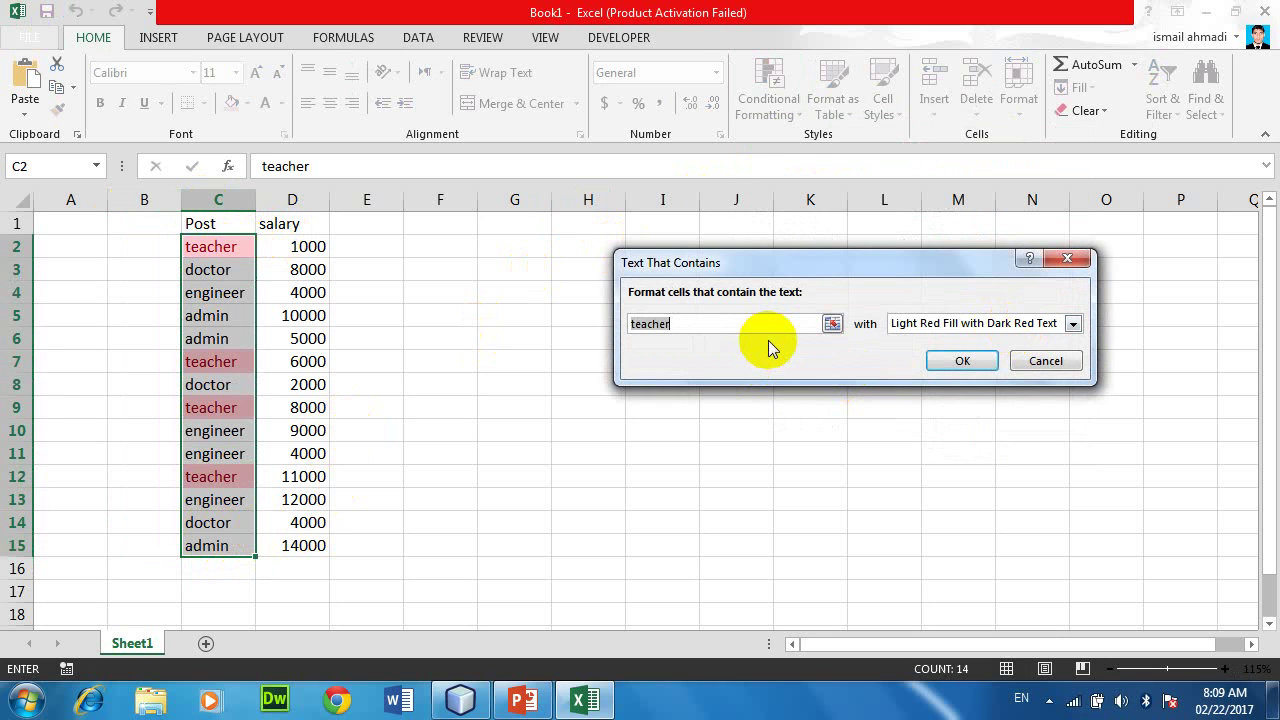
text(doctor)
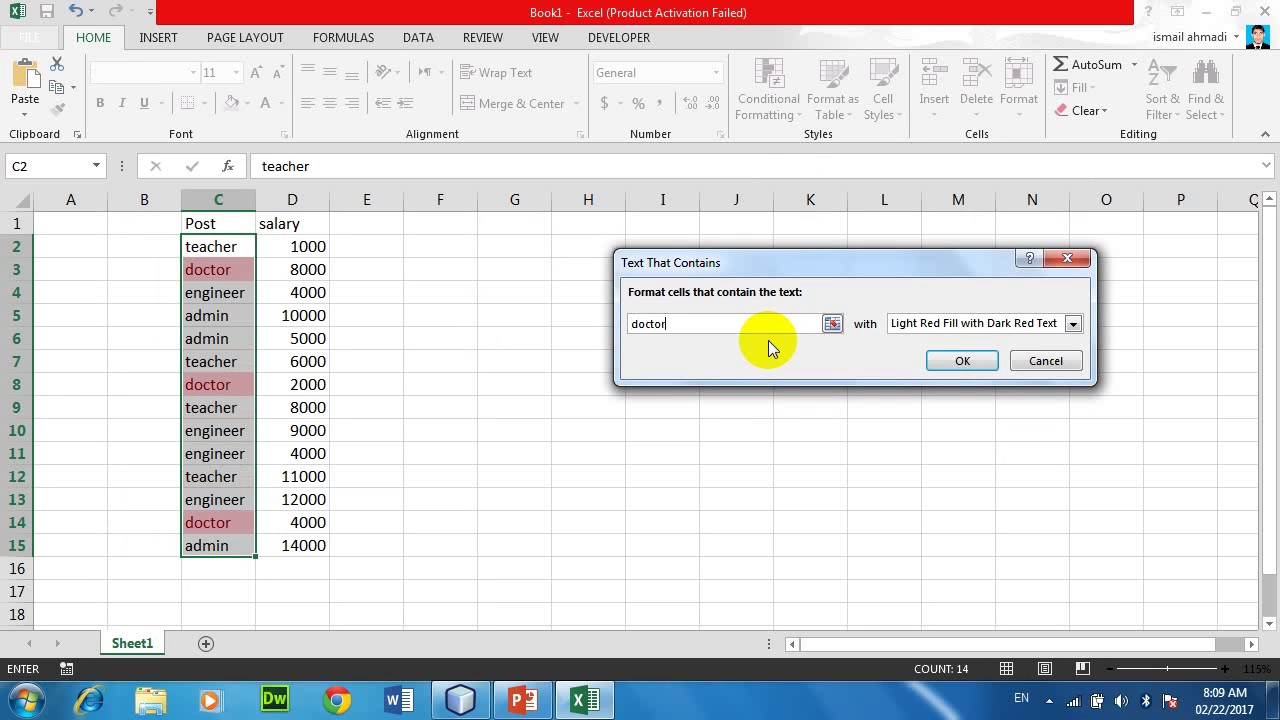
key(BackSpace)
key(BackSpace)
key(BackSpace)
key(BackSpace)
key(BackSpace)
text(adm)
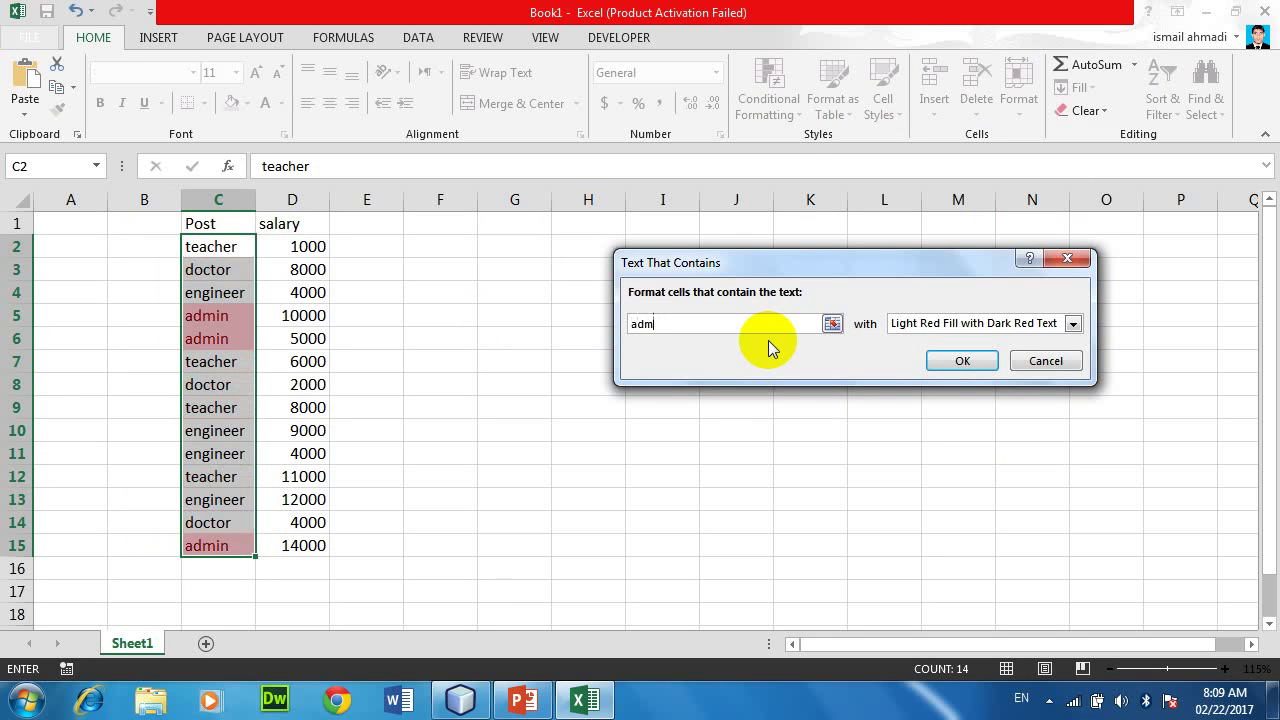
key(BackSpace)
key(BackSpace)
key(BackSpace)
text(engi)
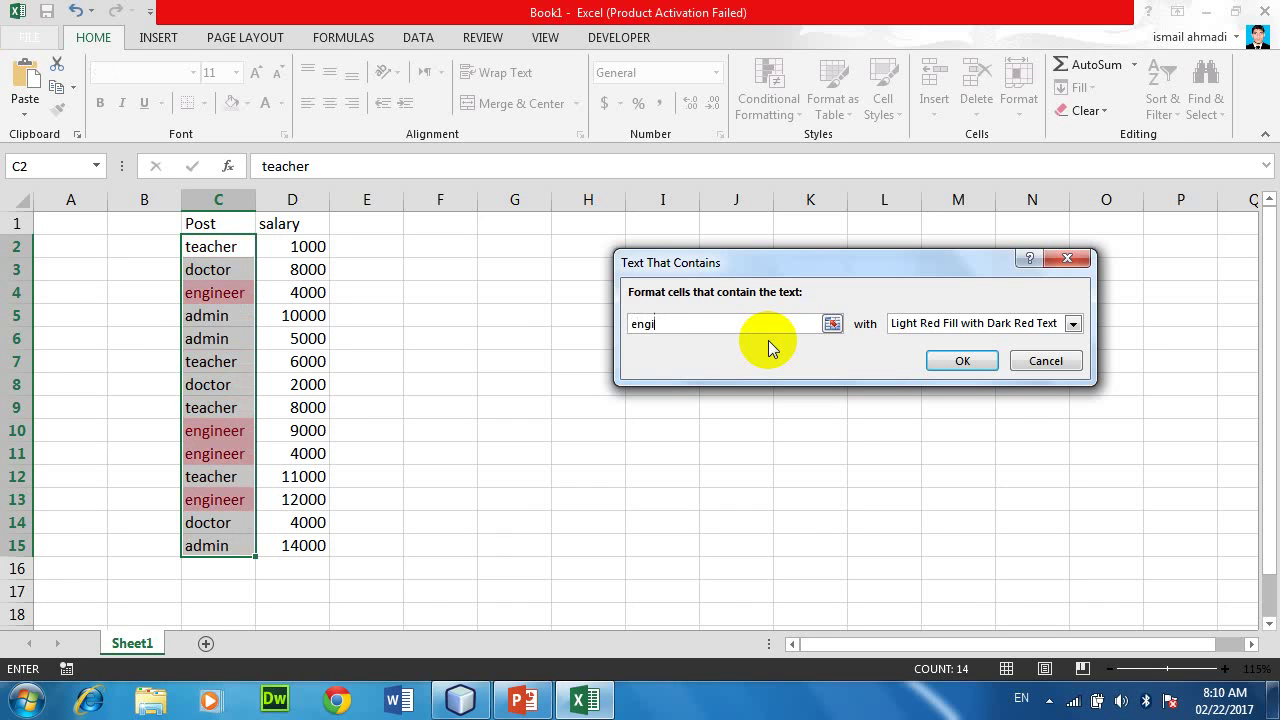
text(ne)
text(er)
click(955, 323)
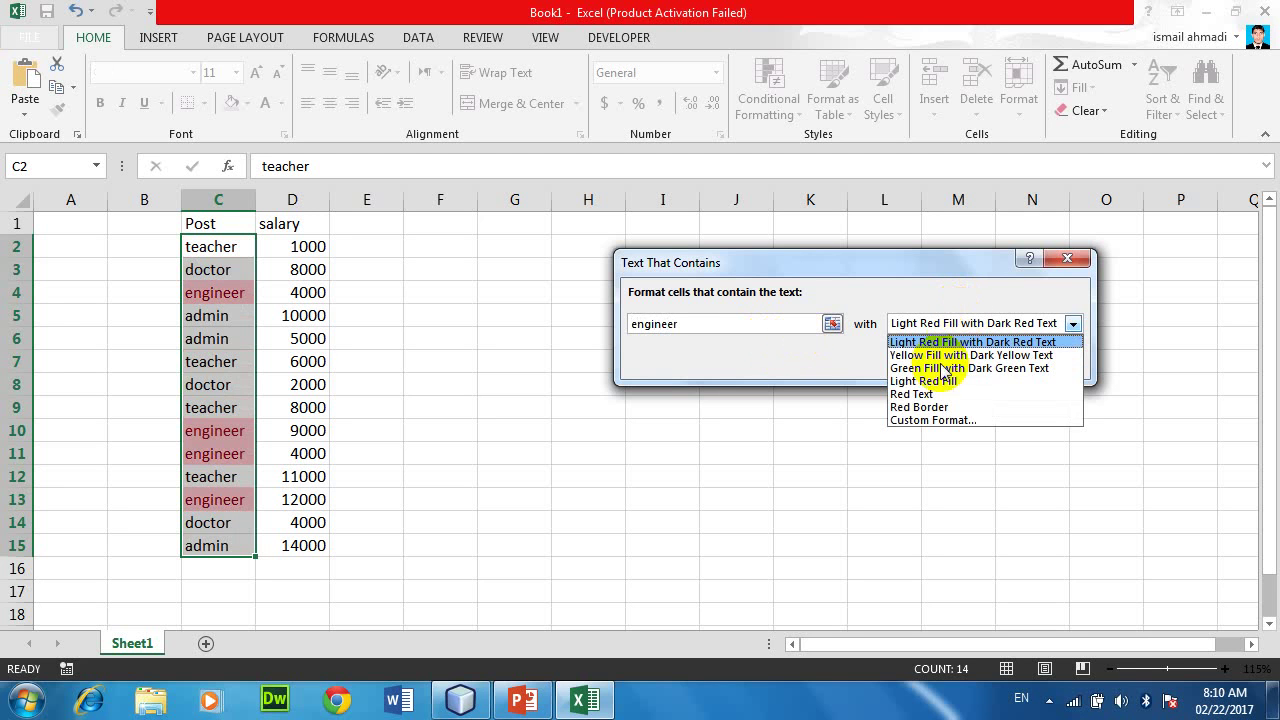
Step: Apply a custom engineer highlight with dark blue fill and bold white text
click(919, 422)
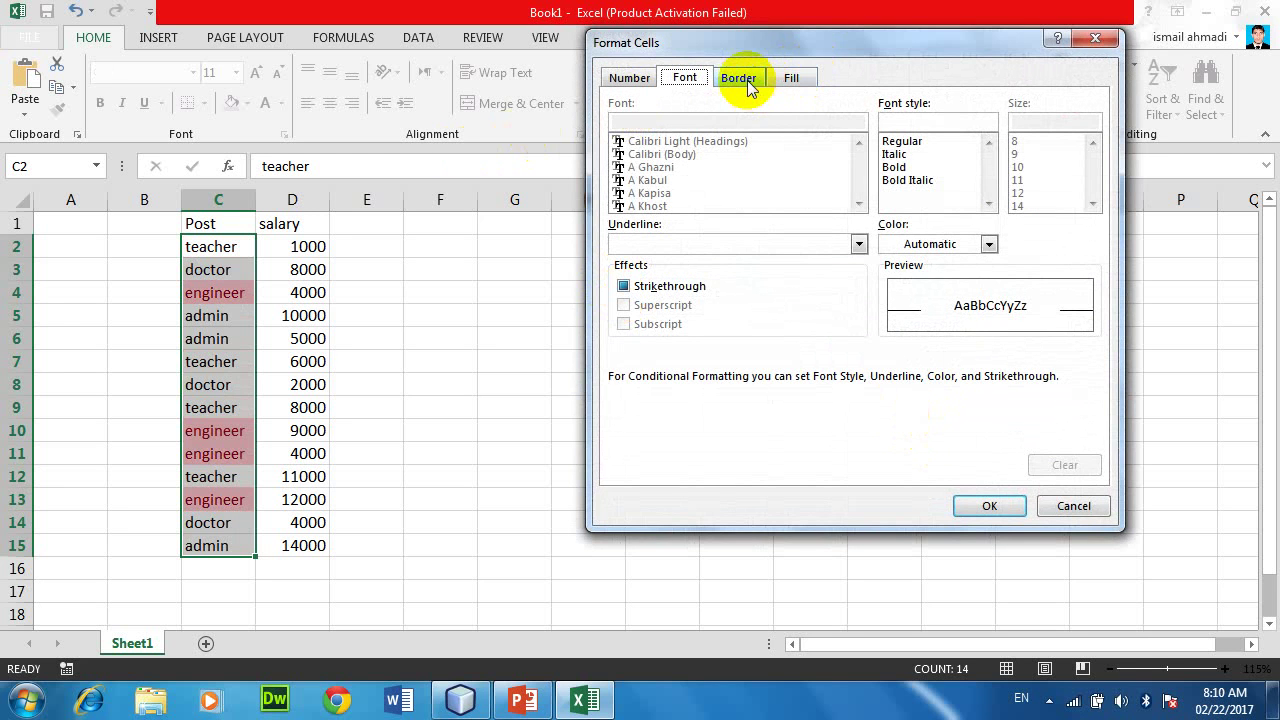
click(748, 79)
click(785, 80)
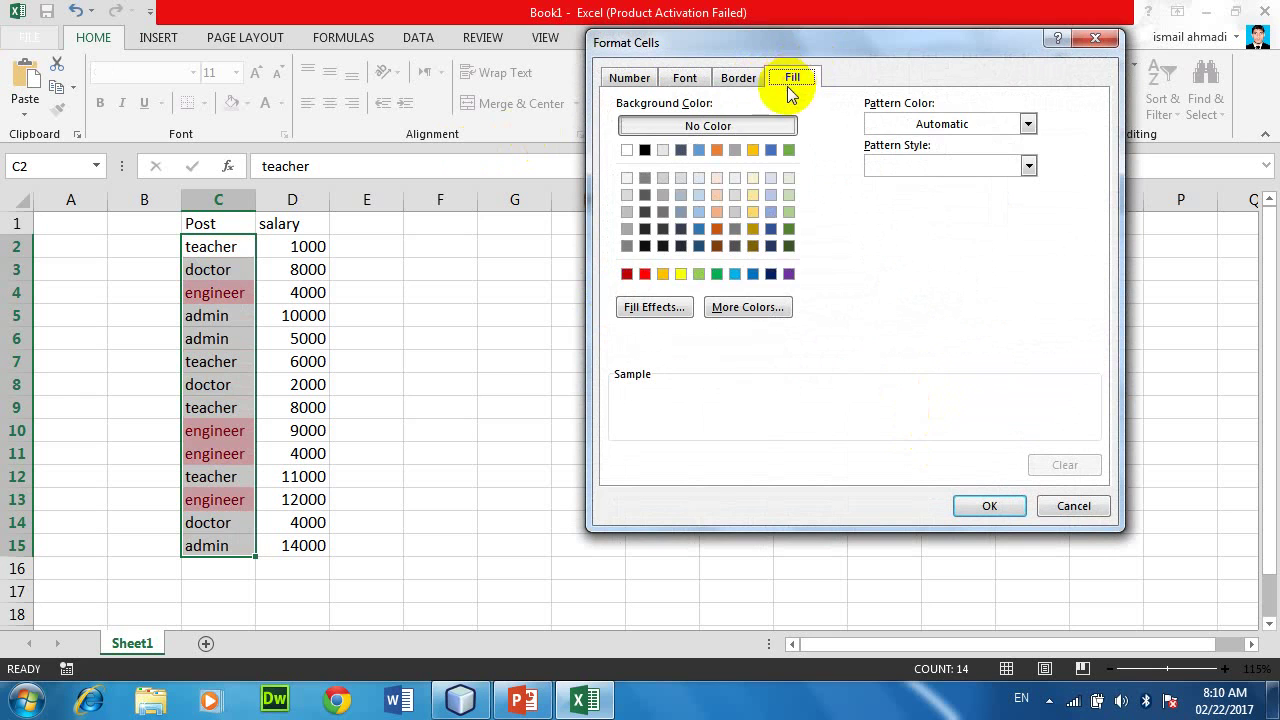
click(771, 274)
click(687, 78)
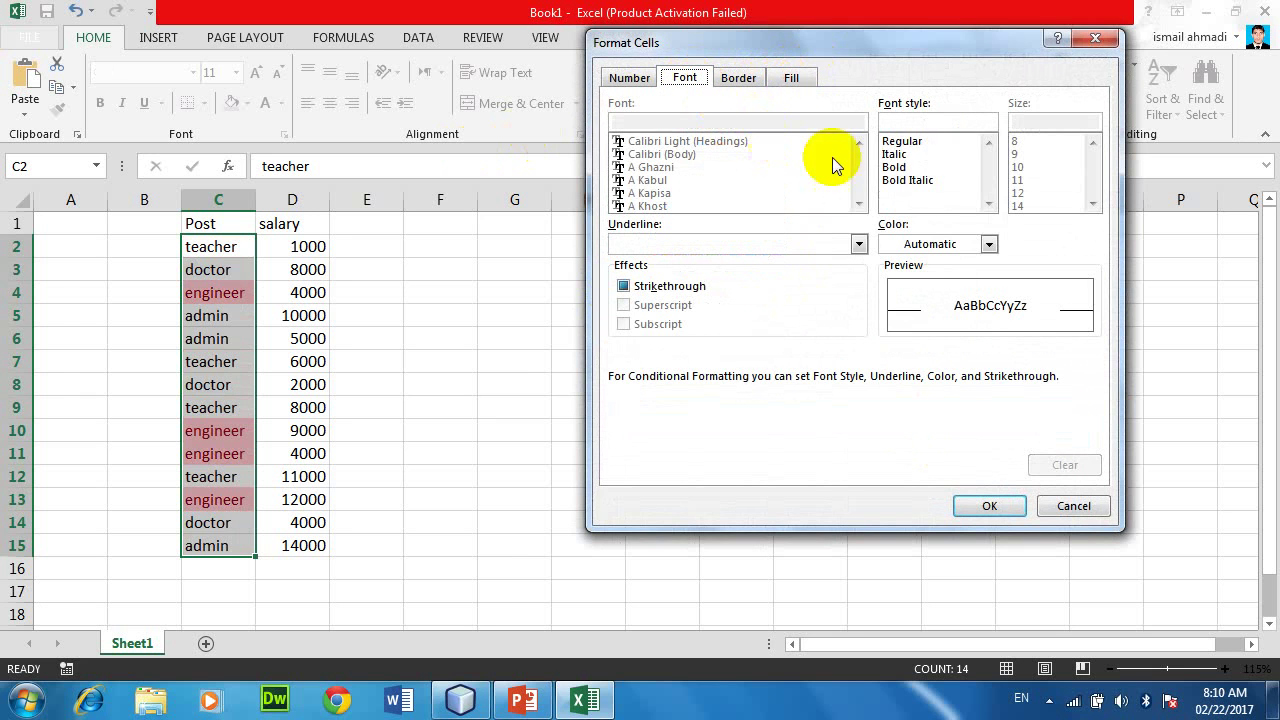
click(893, 167)
click(988, 244)
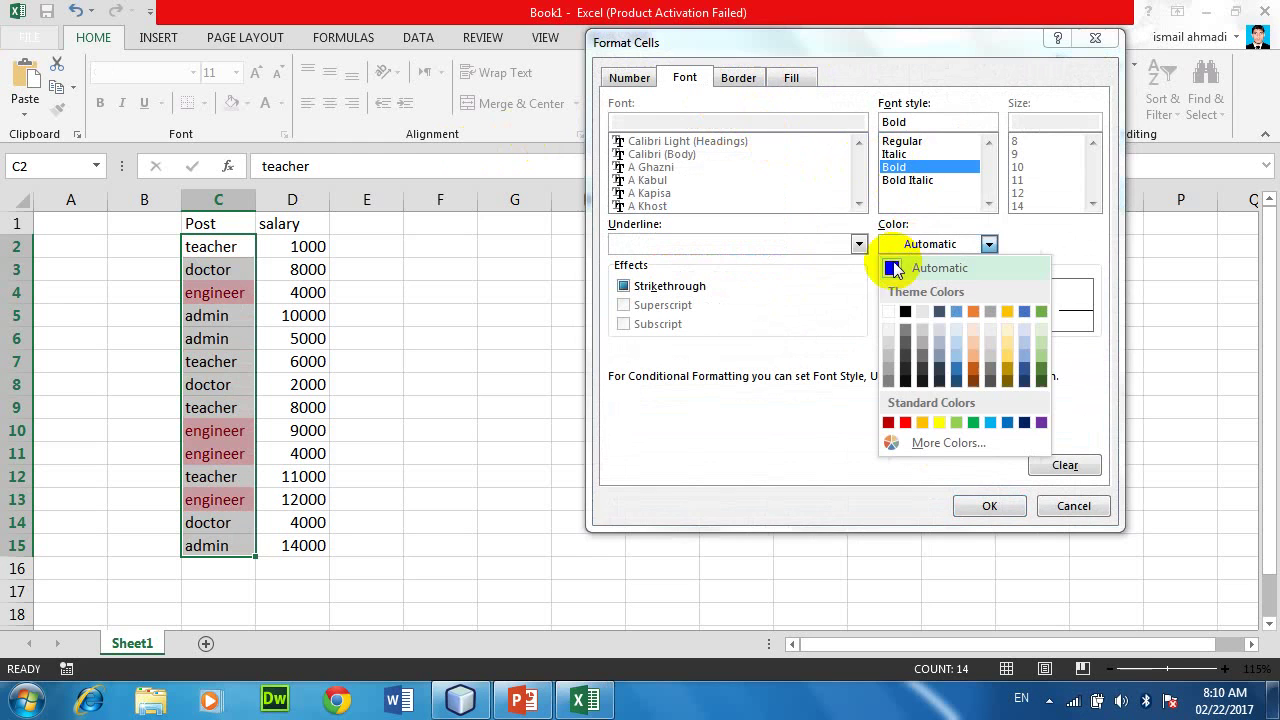
click(892, 316)
click(994, 508)
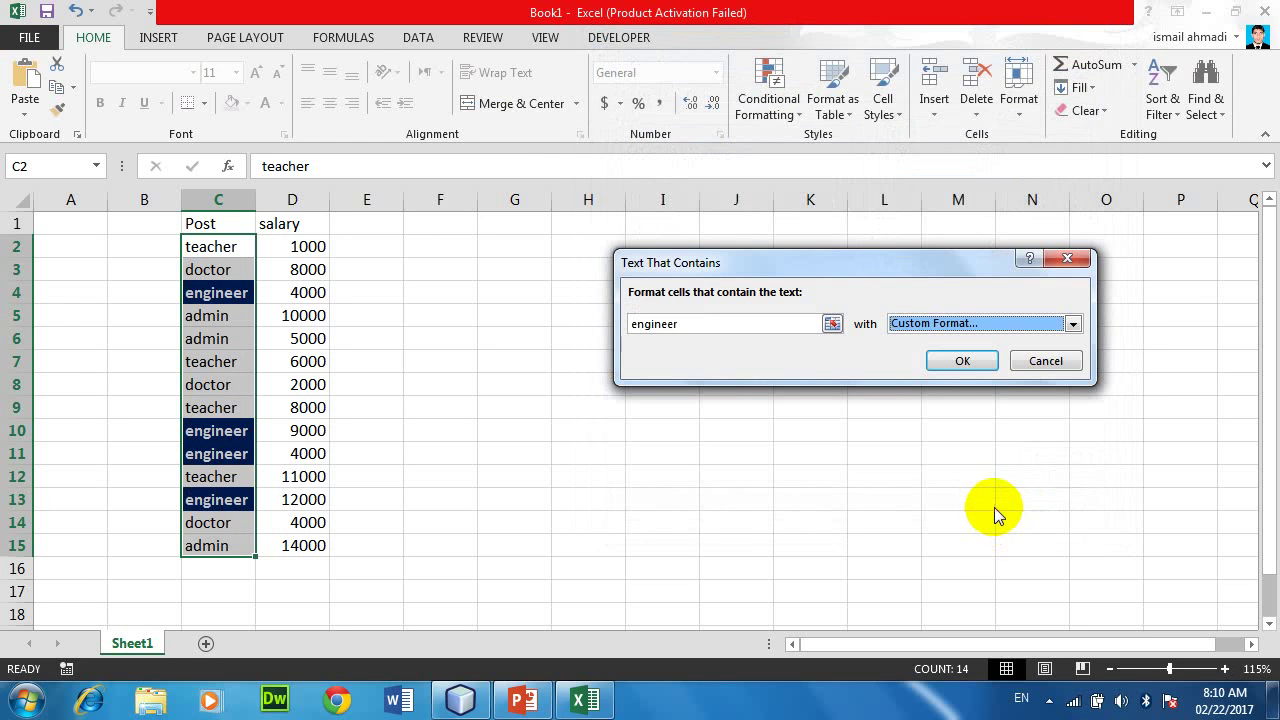
click(962, 360)
Step: Change cell C7 to engineer
click(222, 362)
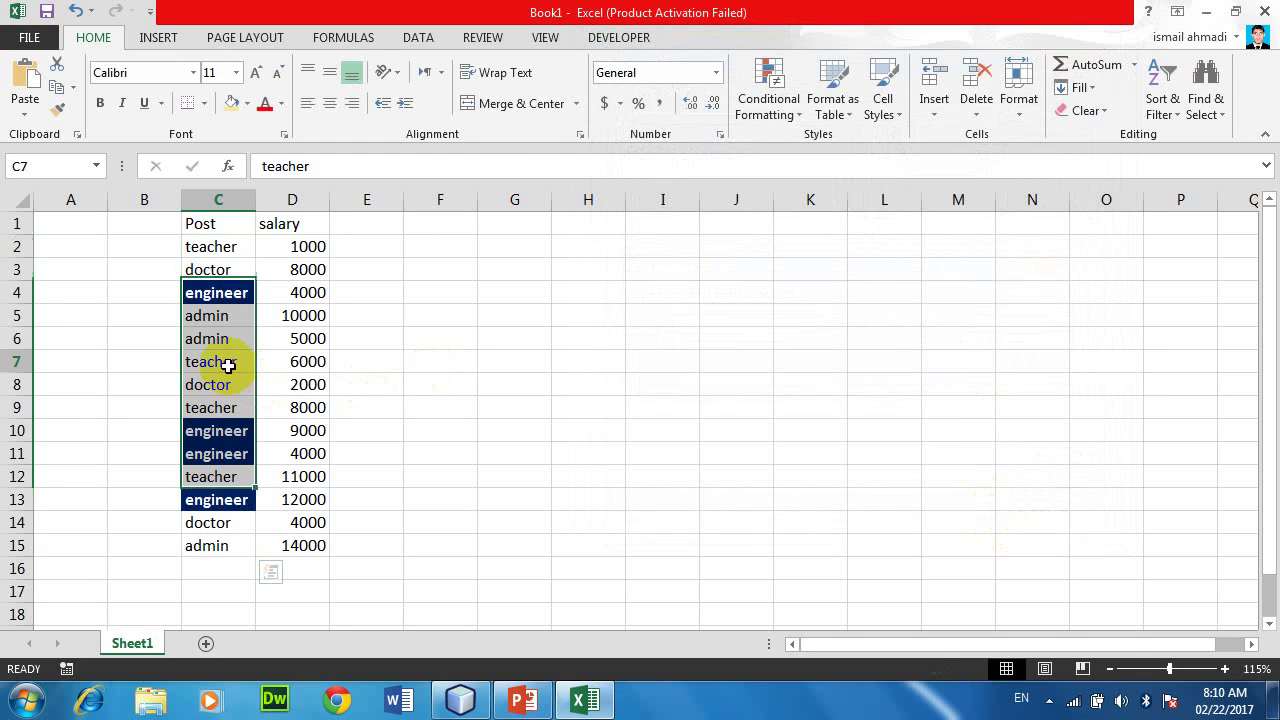
text(engineer)
key(Return)
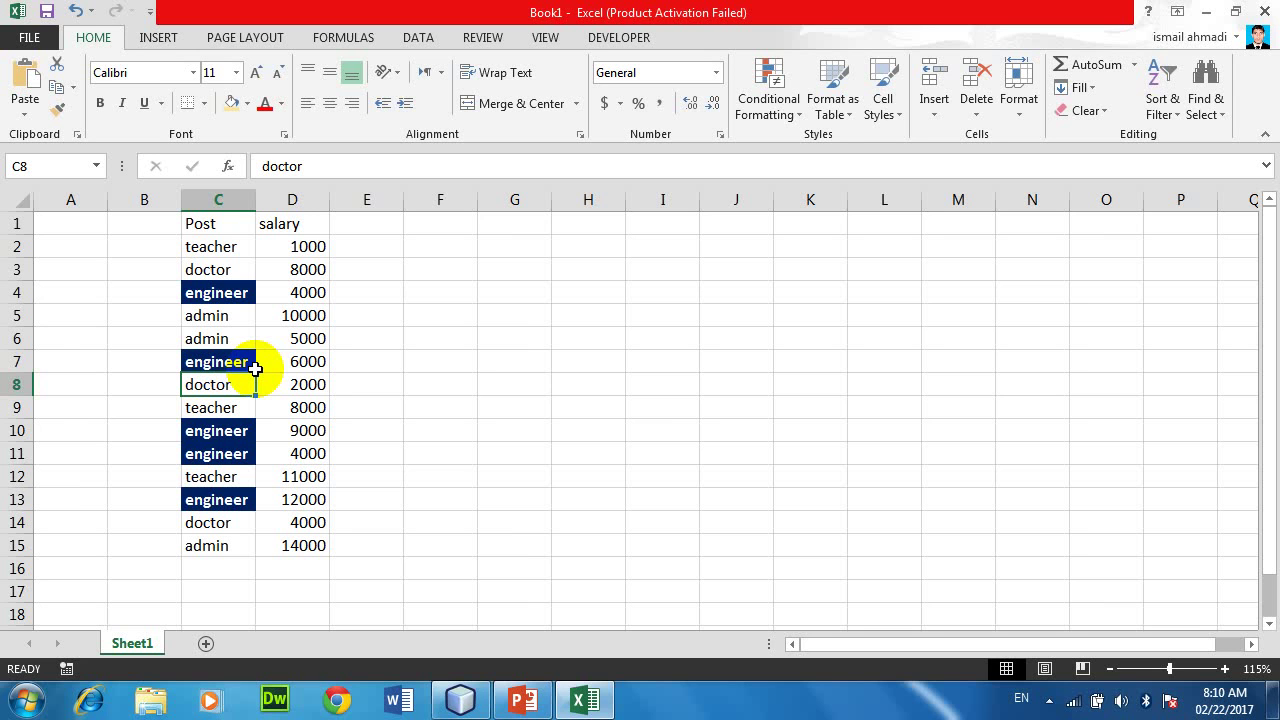
Step: Insert today's date into cell G9 with Ctrl+;
click(763, 122)
mouse_move(843, 157)
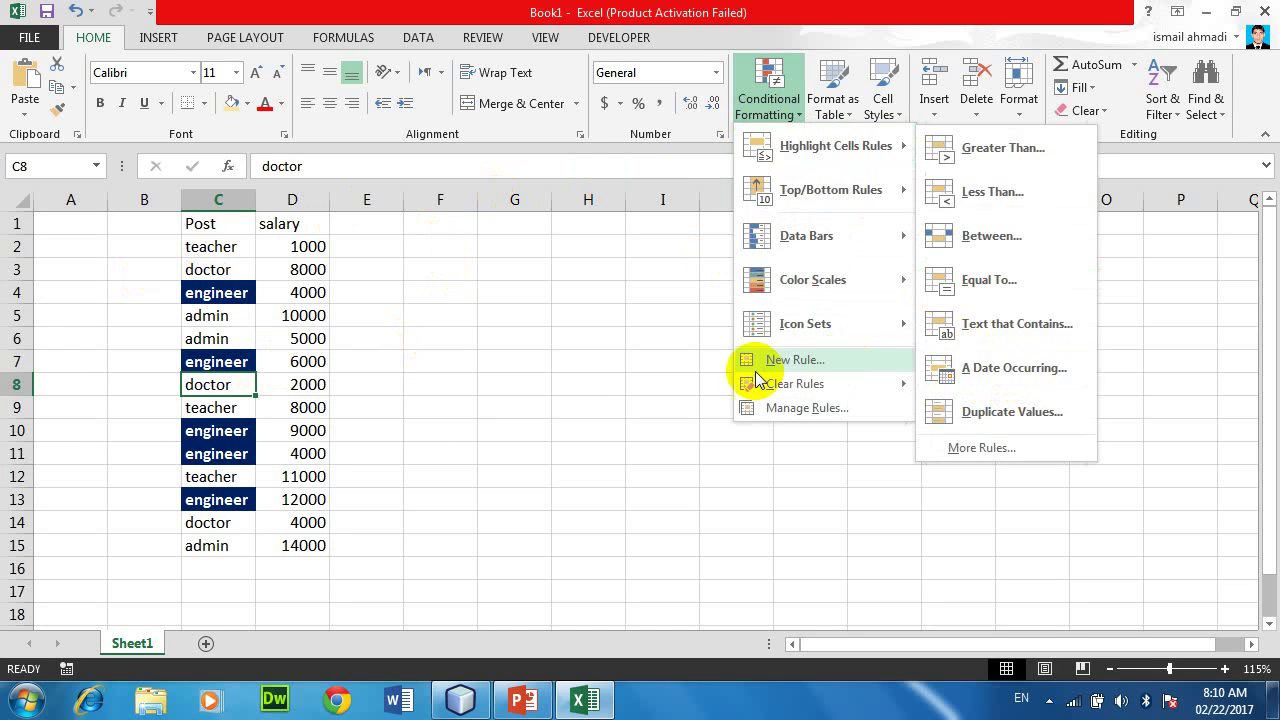
click(535, 396)
click(540, 405)
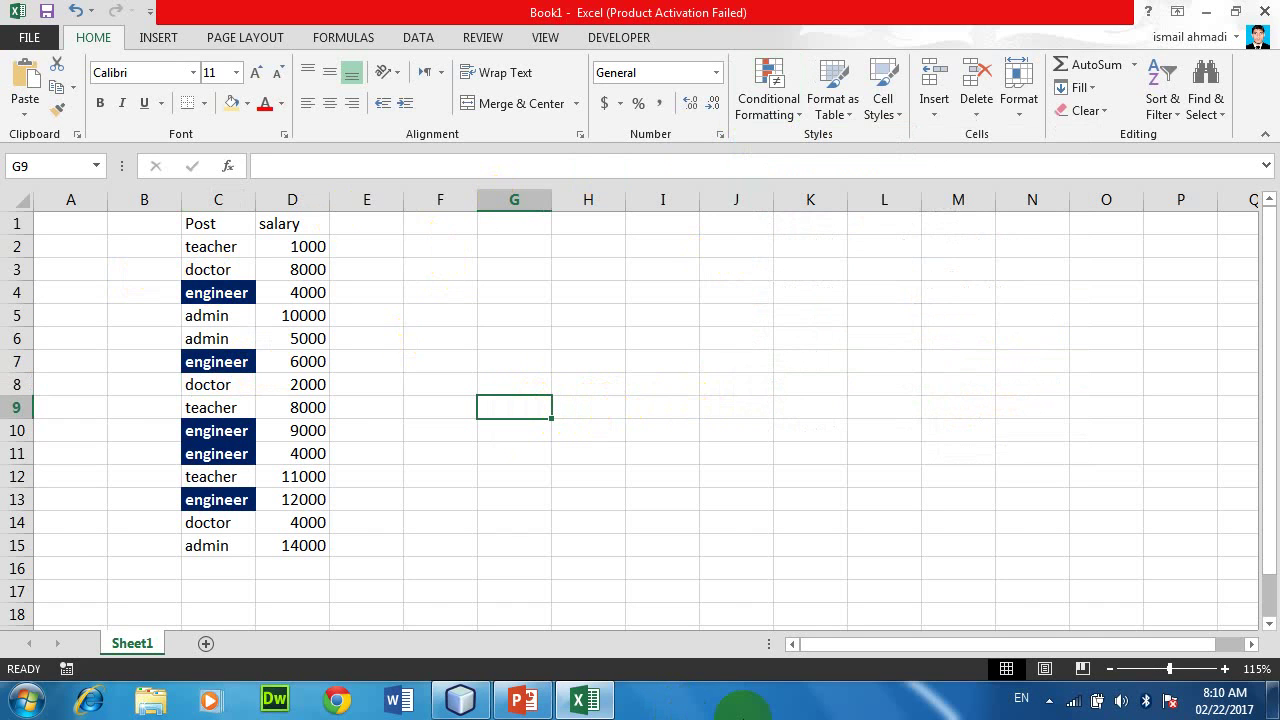
key(ctrl+semicolon)
key(Return)
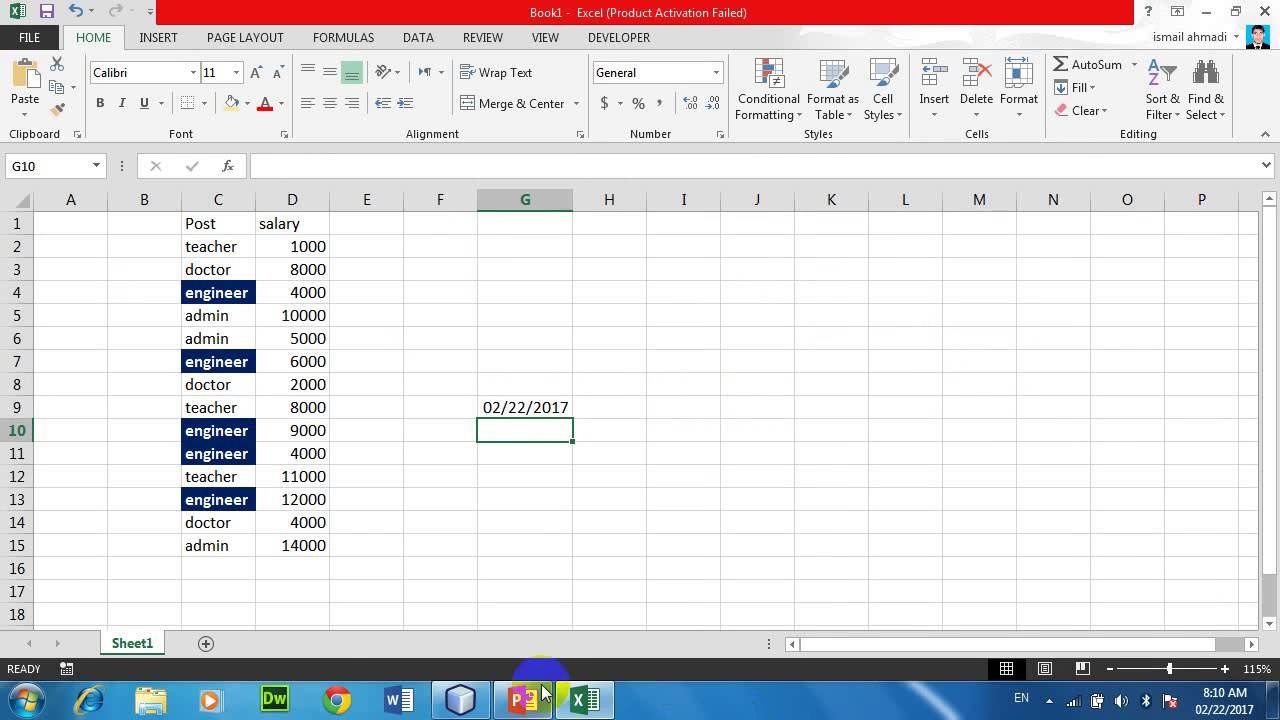
Step: Fill the date series up to G1 and down to G27 (03/12/2017), then select column G
click(514, 409)
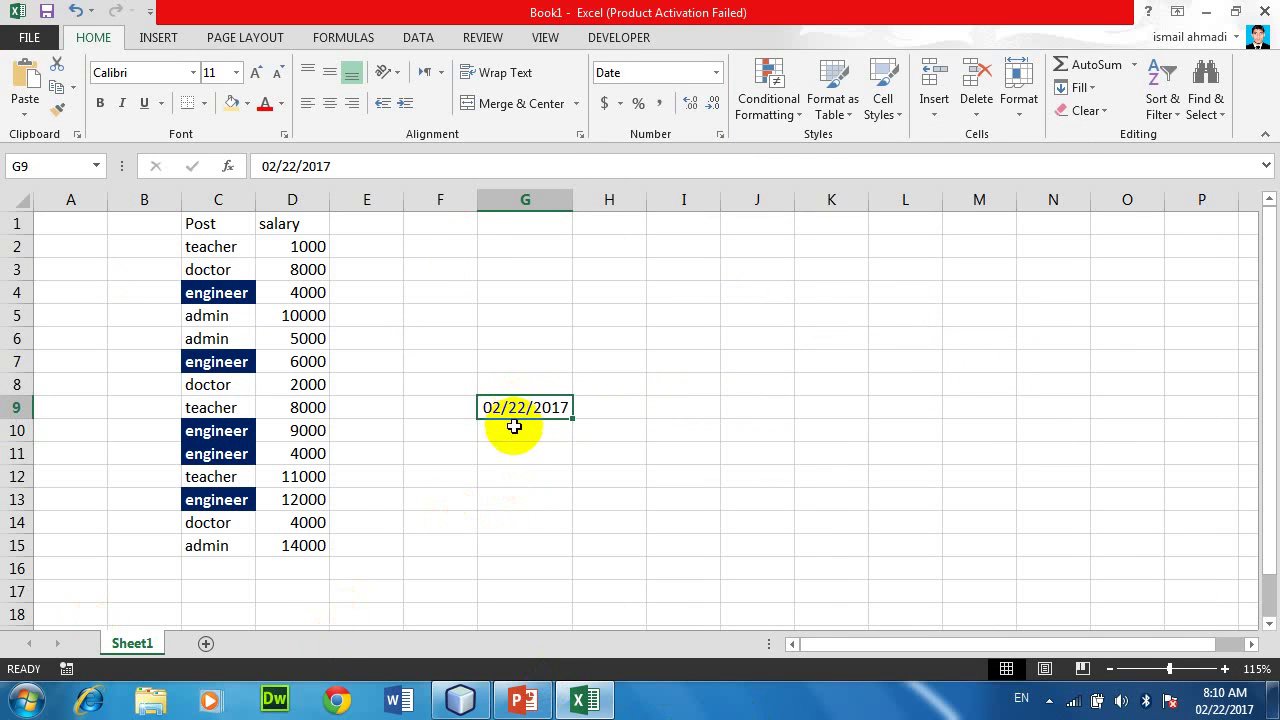
drag(571, 419, 570, 214)
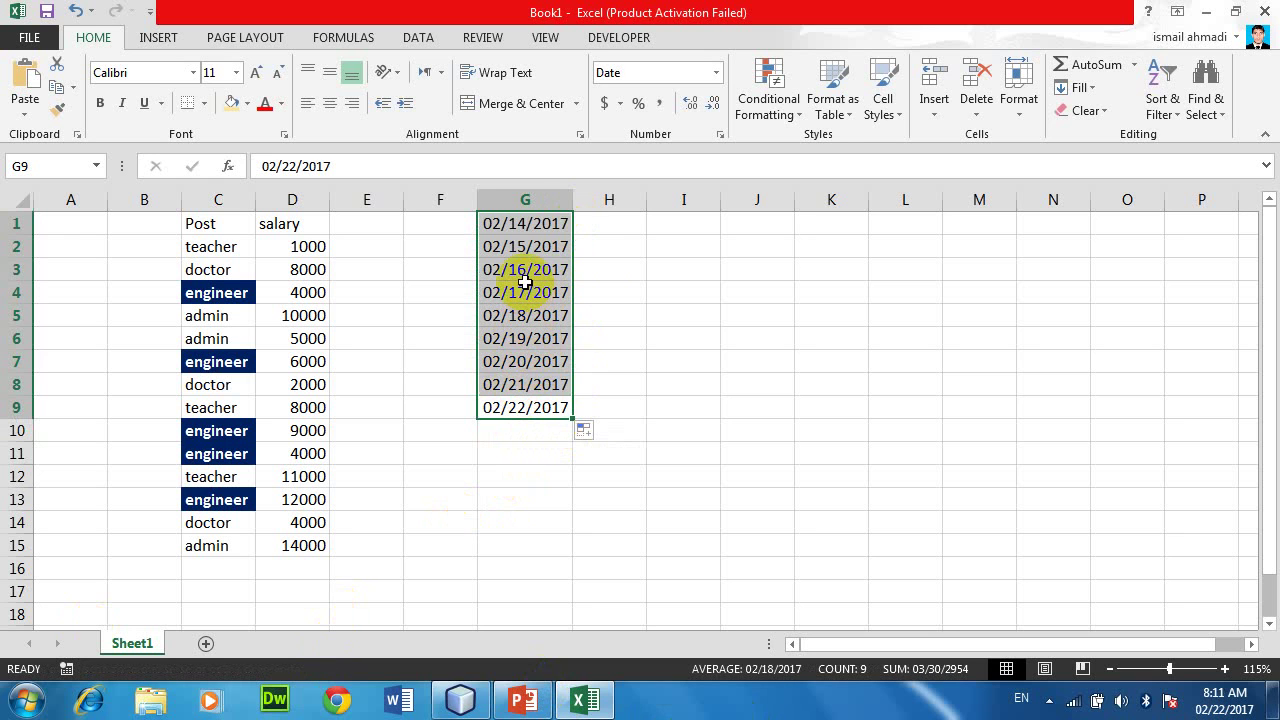
click(548, 408)
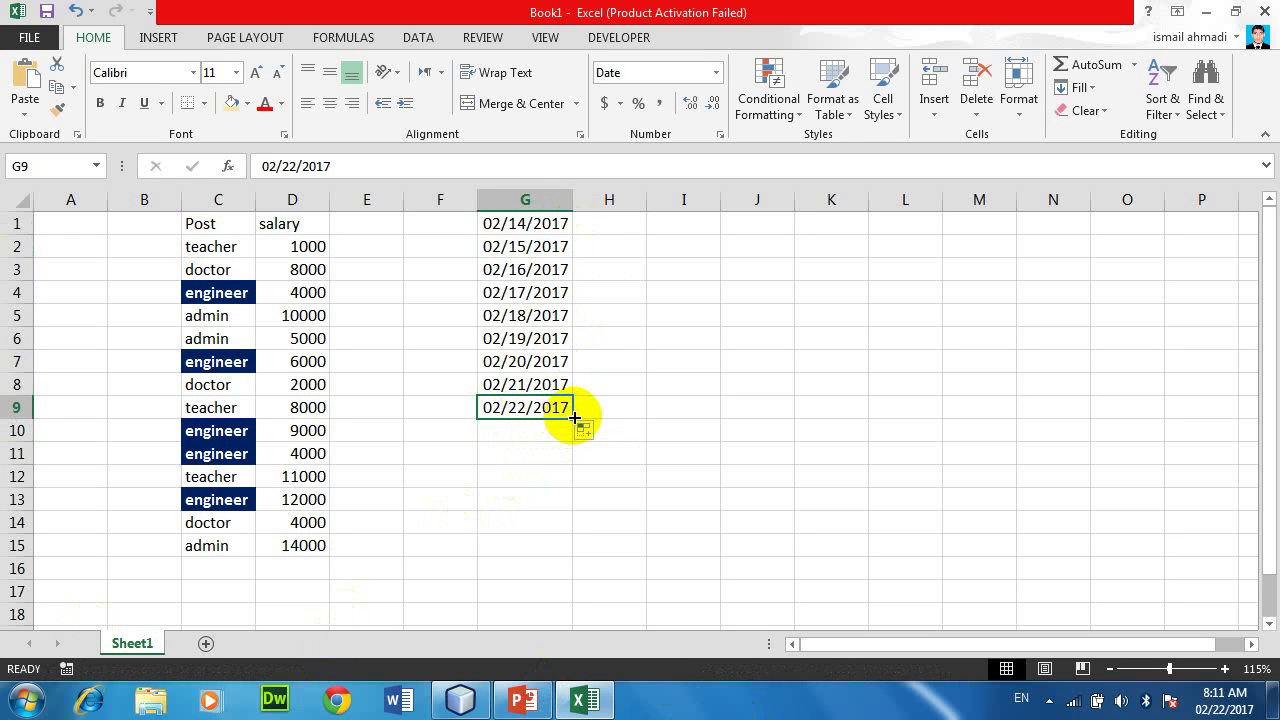
drag(573, 418, 561, 665)
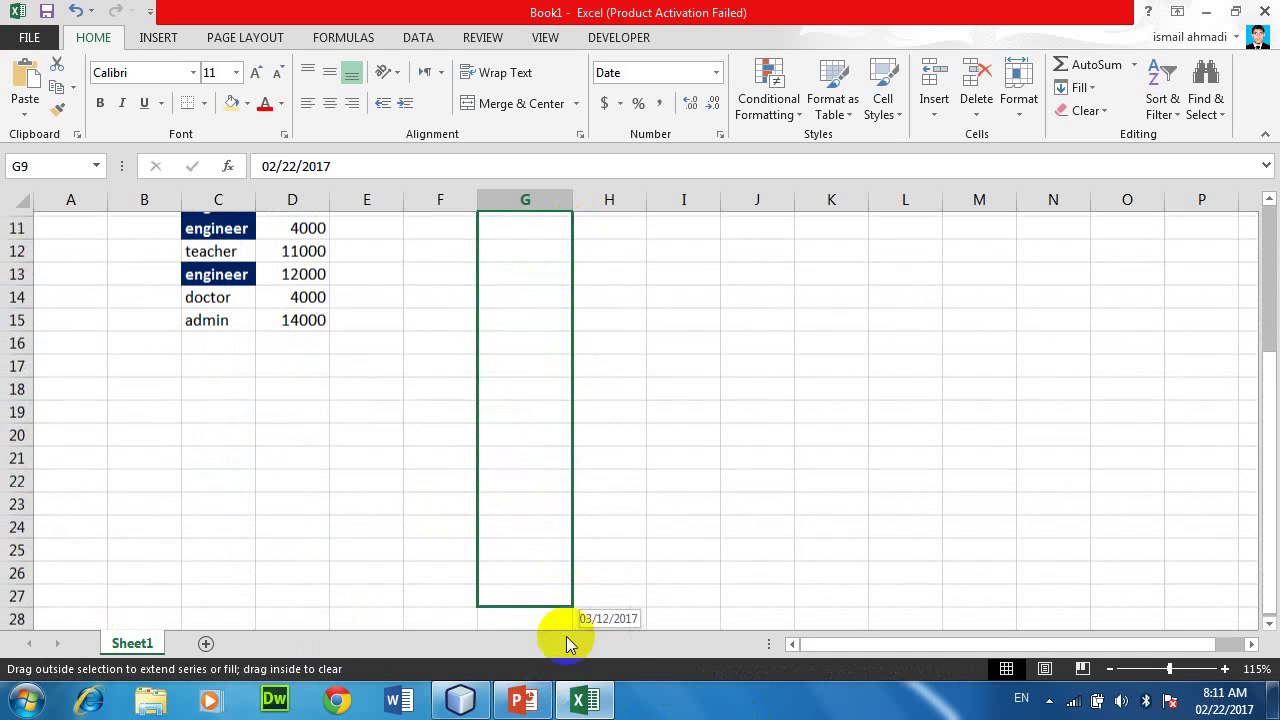
drag(561, 665, 568, 598)
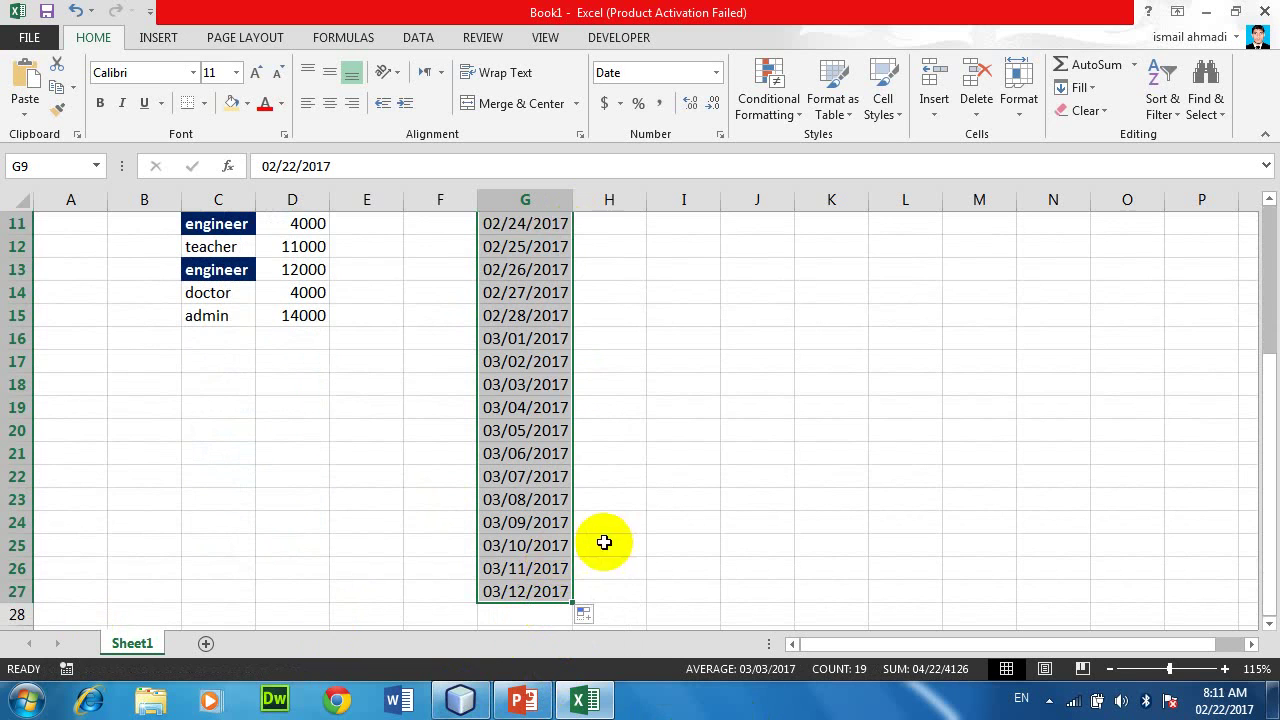
scroll(521, 370, up, 4)
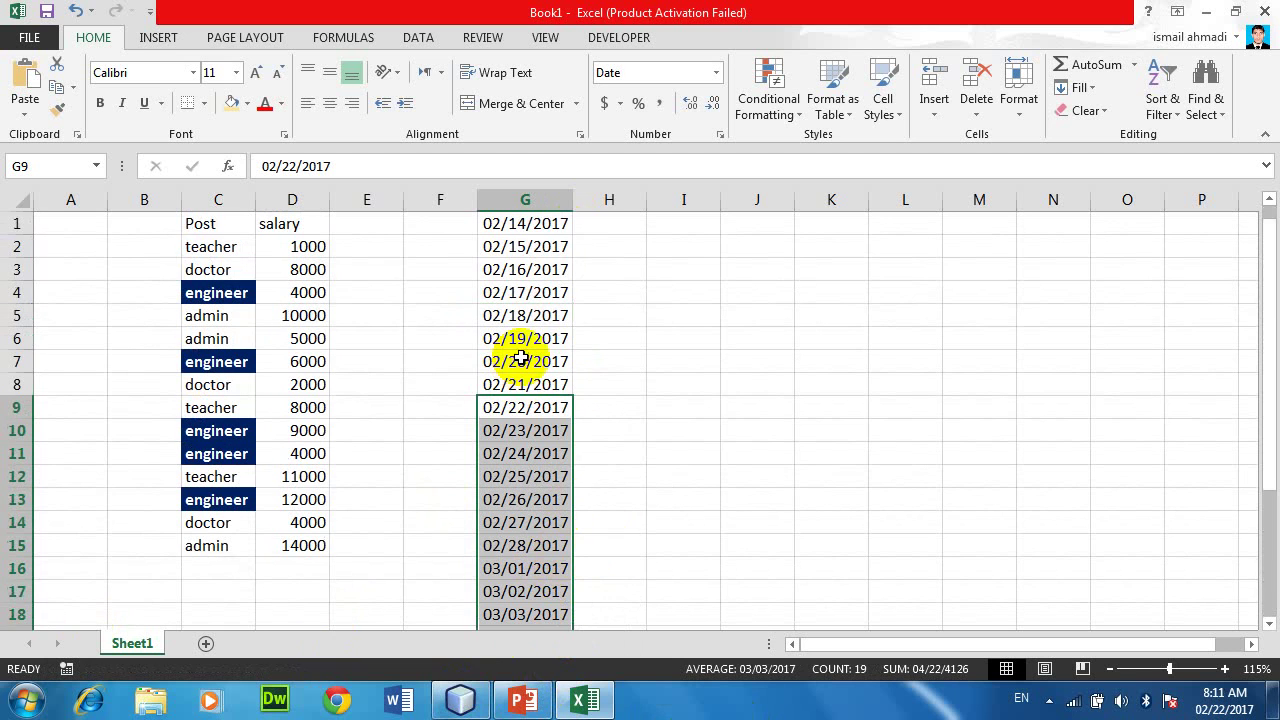
click(528, 196)
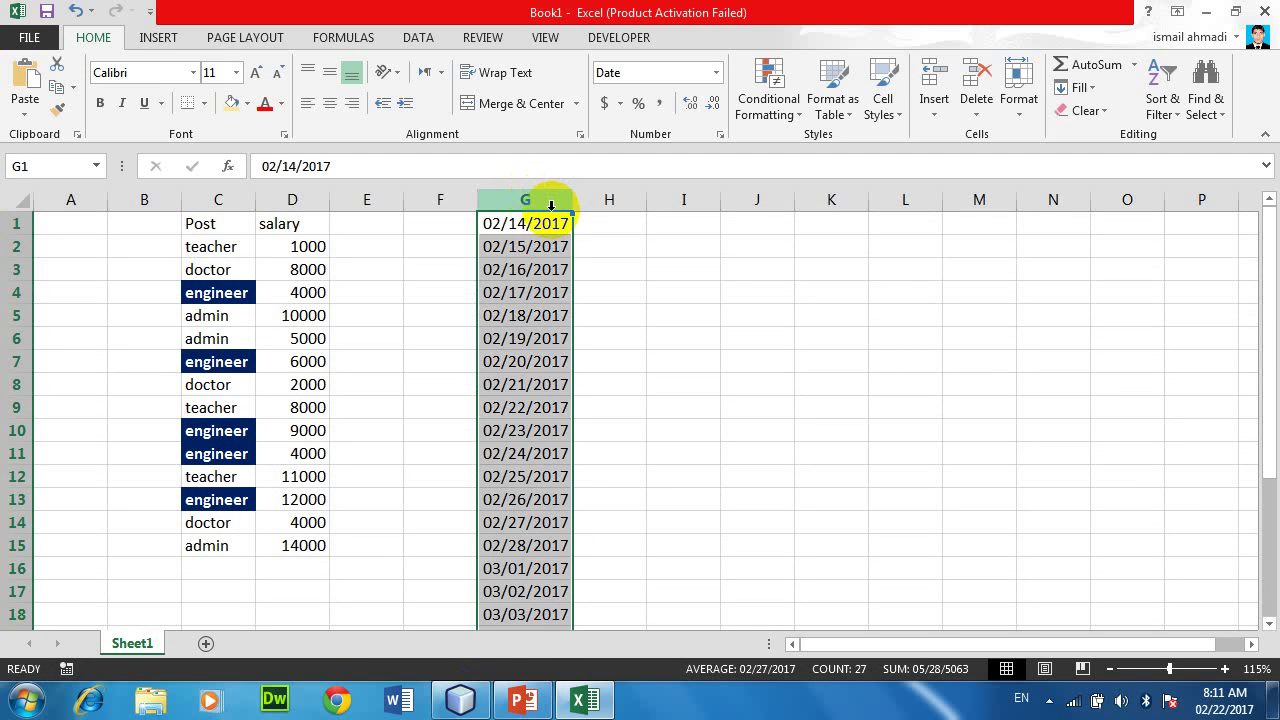
click(769, 85)
mouse_move(788, 150)
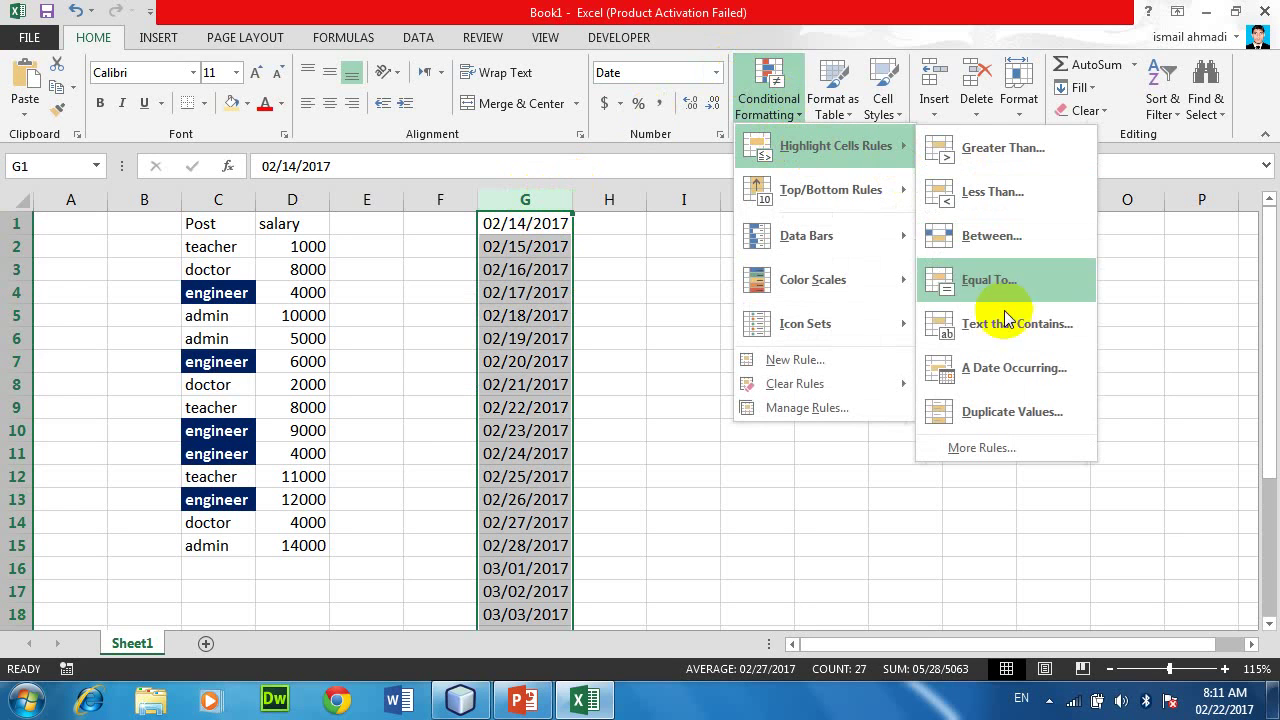
click(995, 372)
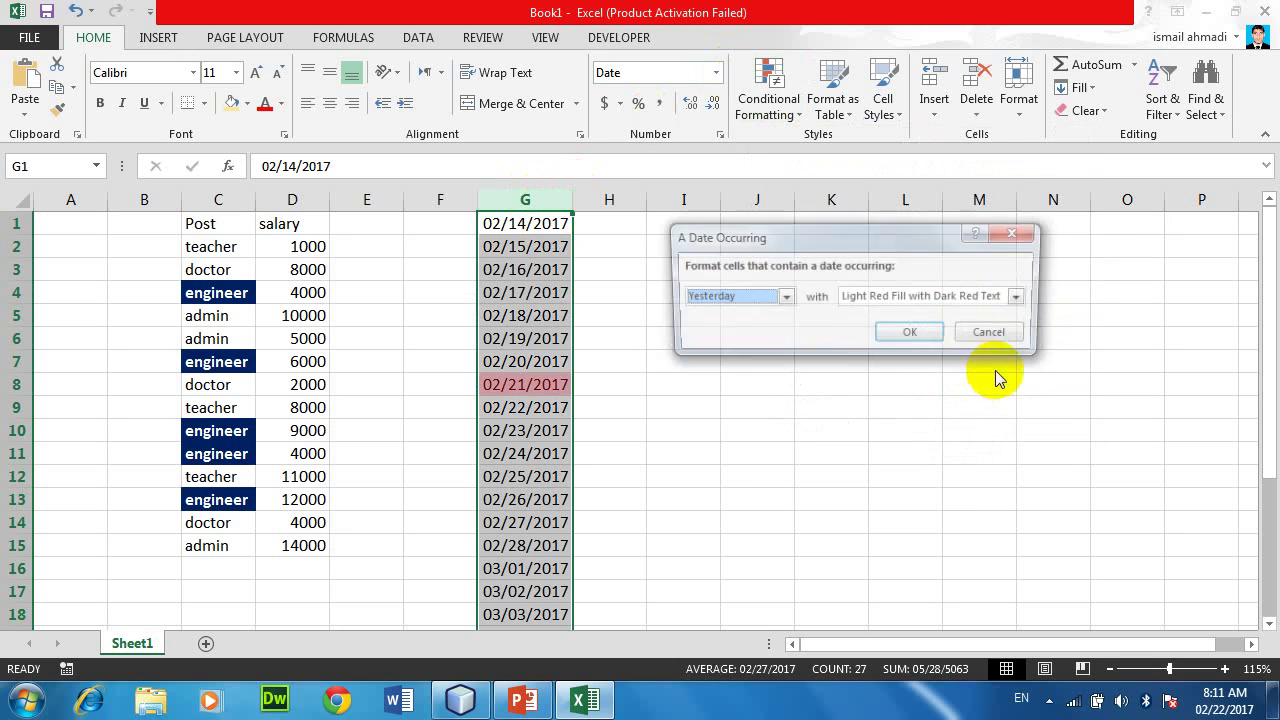
click(752, 296)
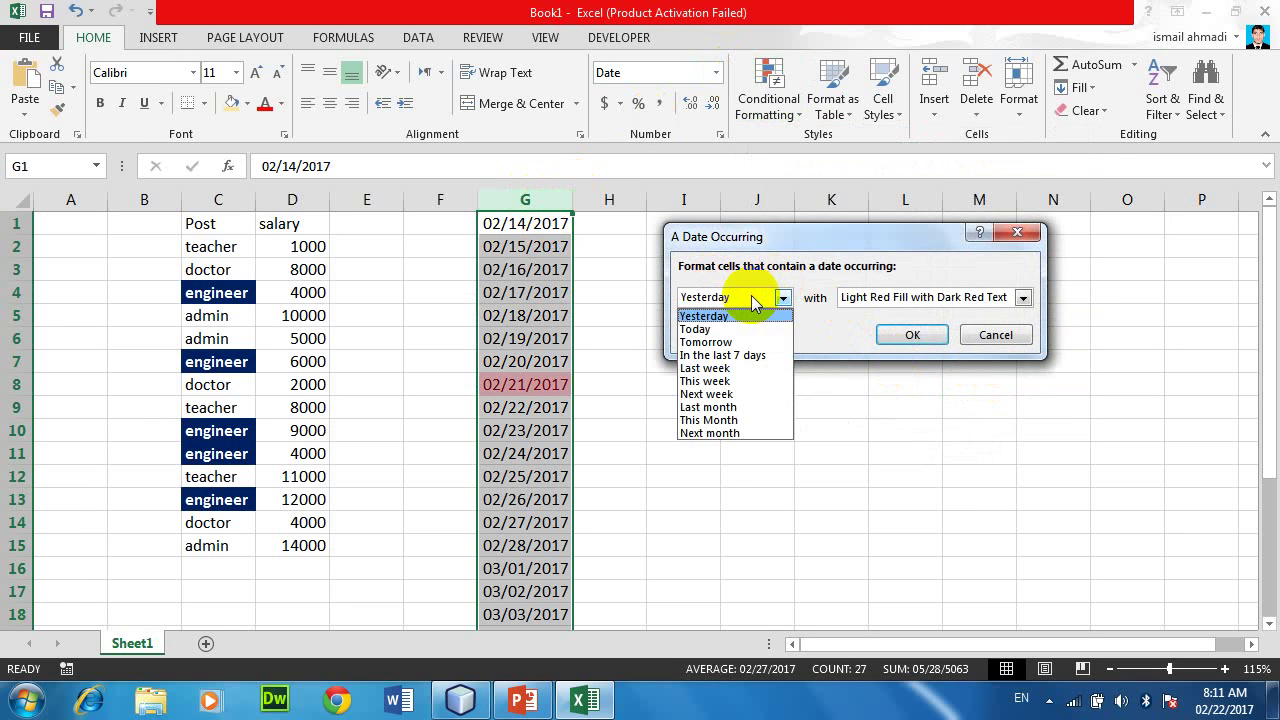
click(697, 329)
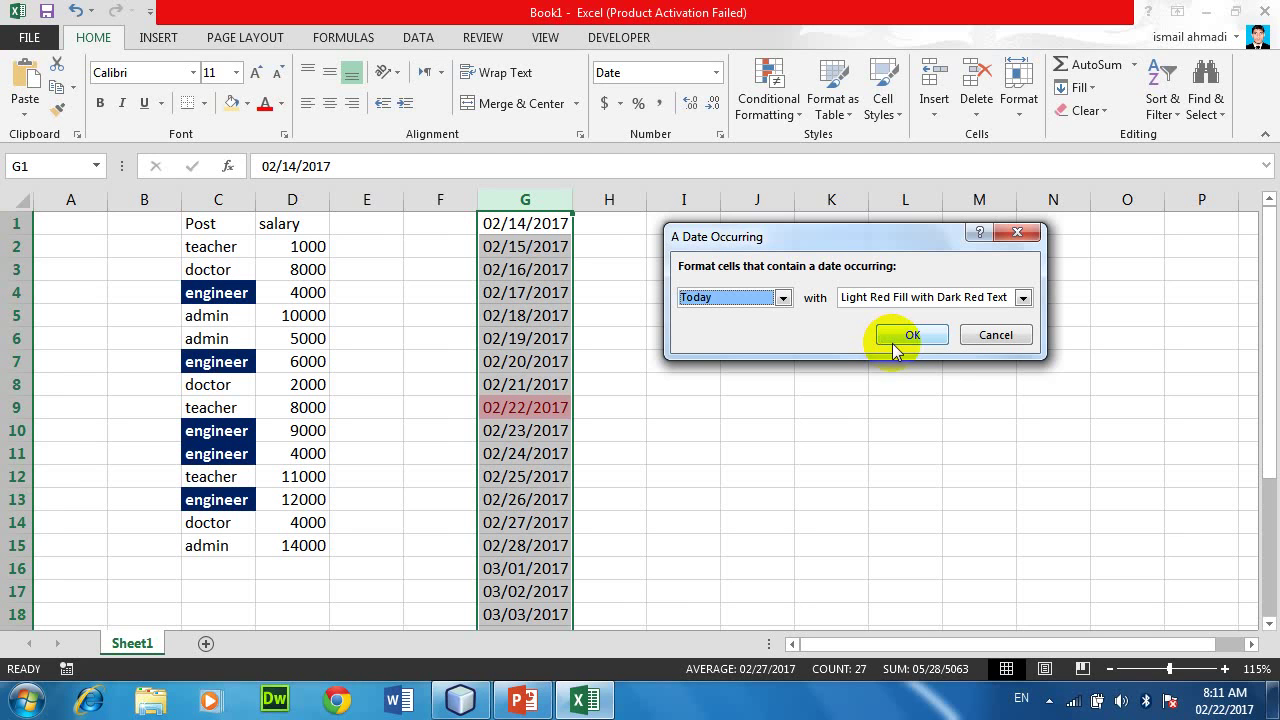
click(799, 368)
Step: Dismiss the date rule, copy G8's 02/21/2017 and paste it into G7
key(Escape)
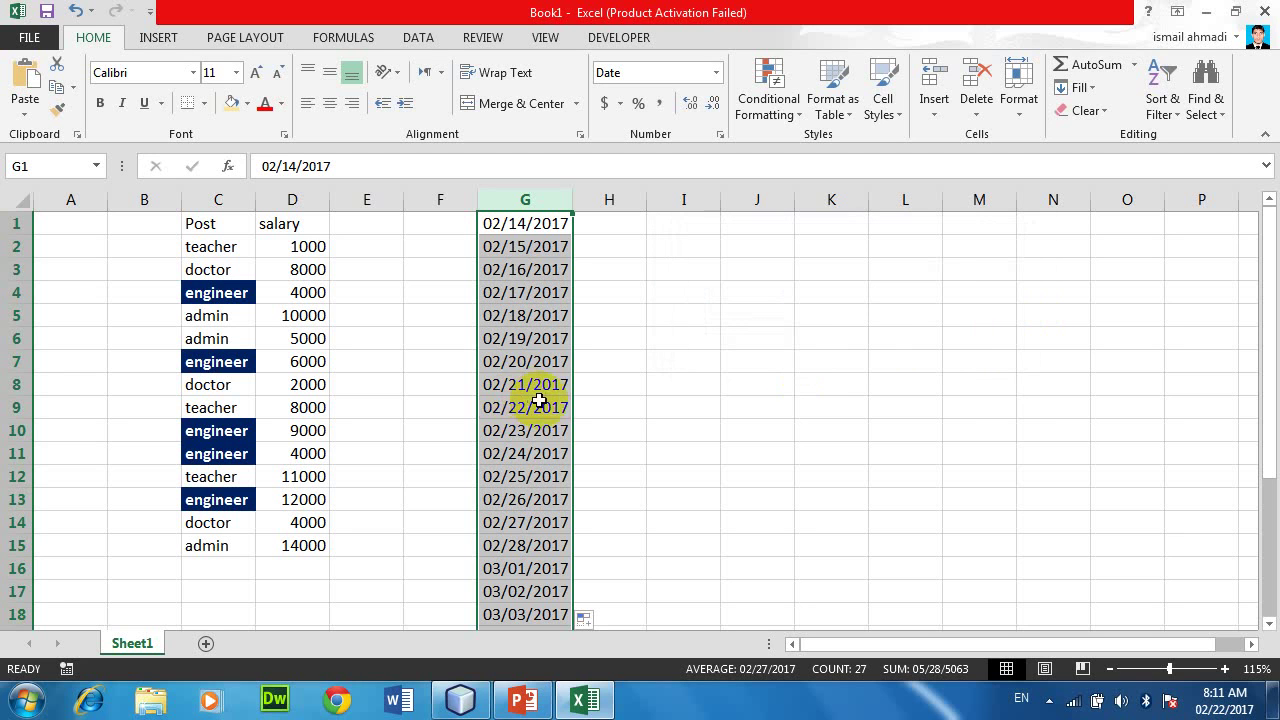
click(543, 403)
key(ctrl+c)
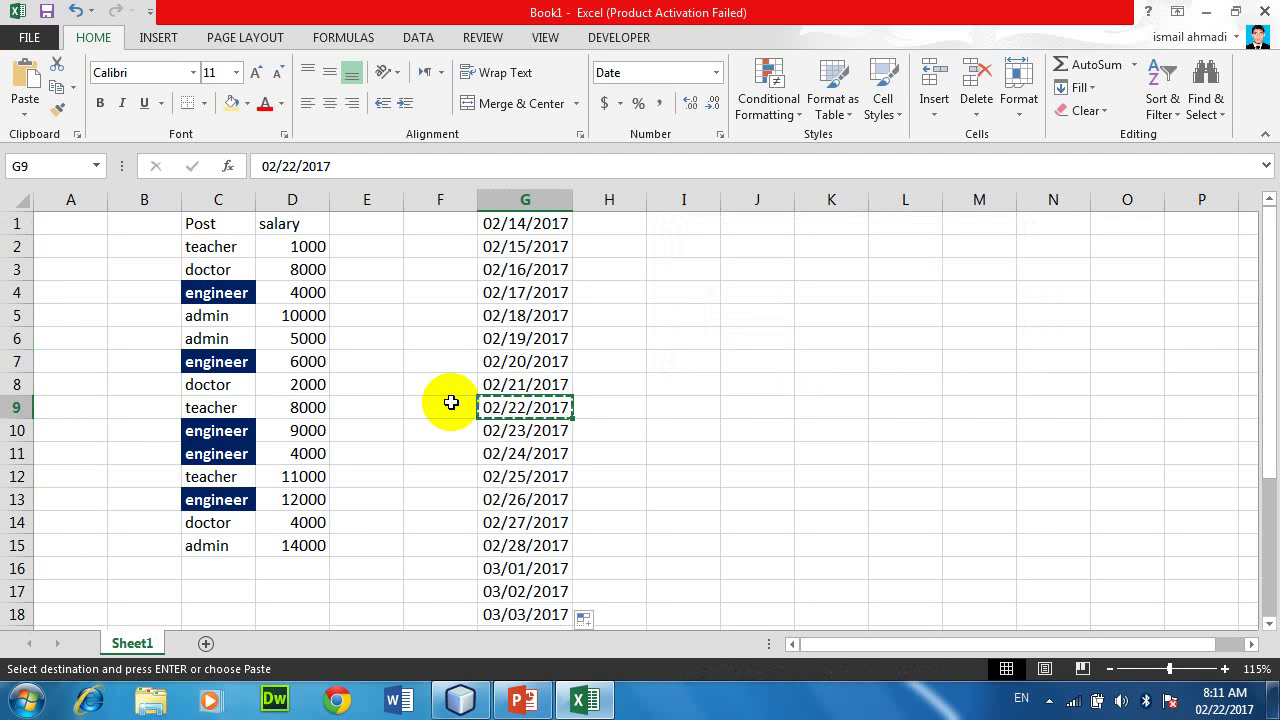
key(Escape)
key(Up)
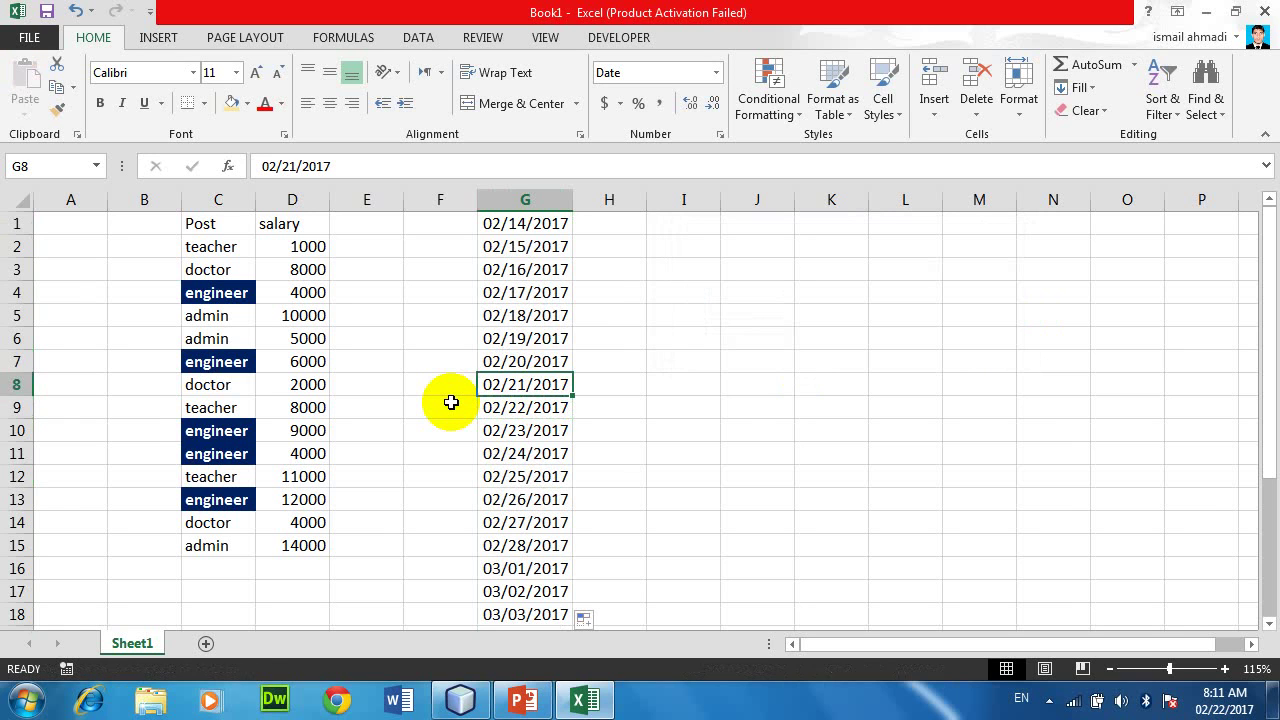
key(ctrl+c)
key(Up)
key(Up)
key(Down)
key(ctrl+v)
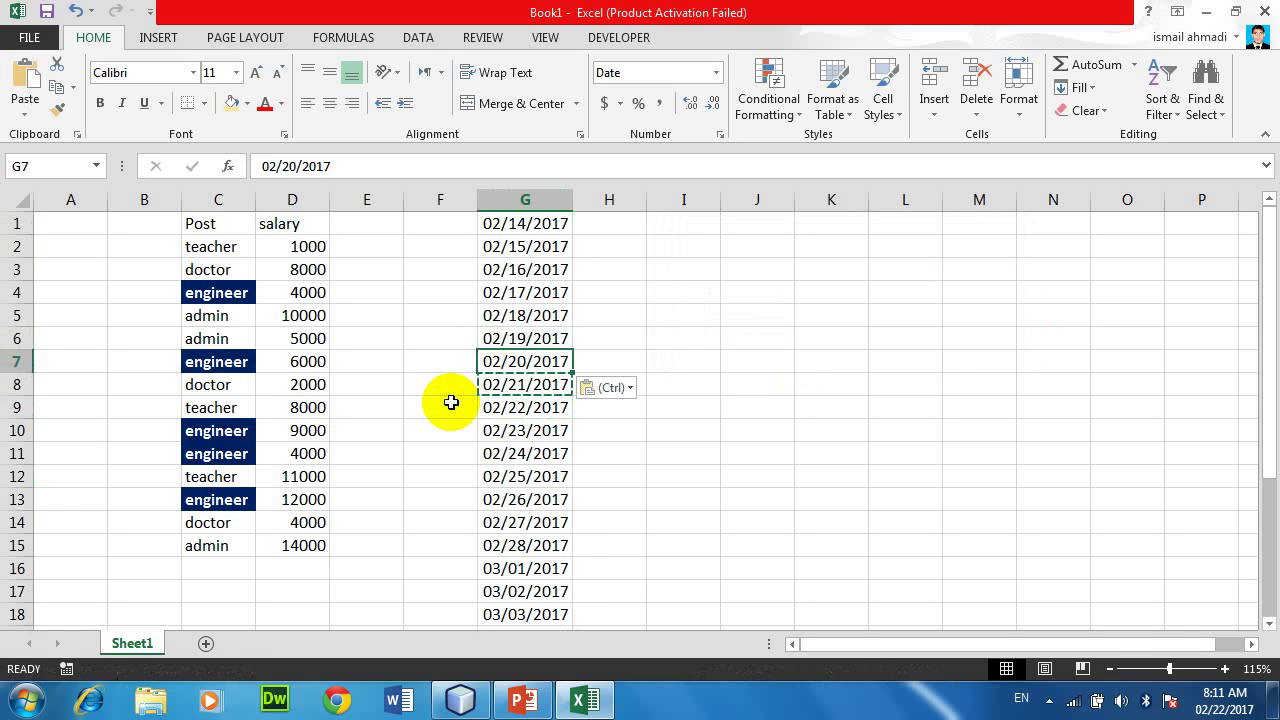
key(ctrl+v)
Step: Paste 02/21/2017 into G6, G5, G4 and G3, then end copy mode
key(Up)
key(ctrl)
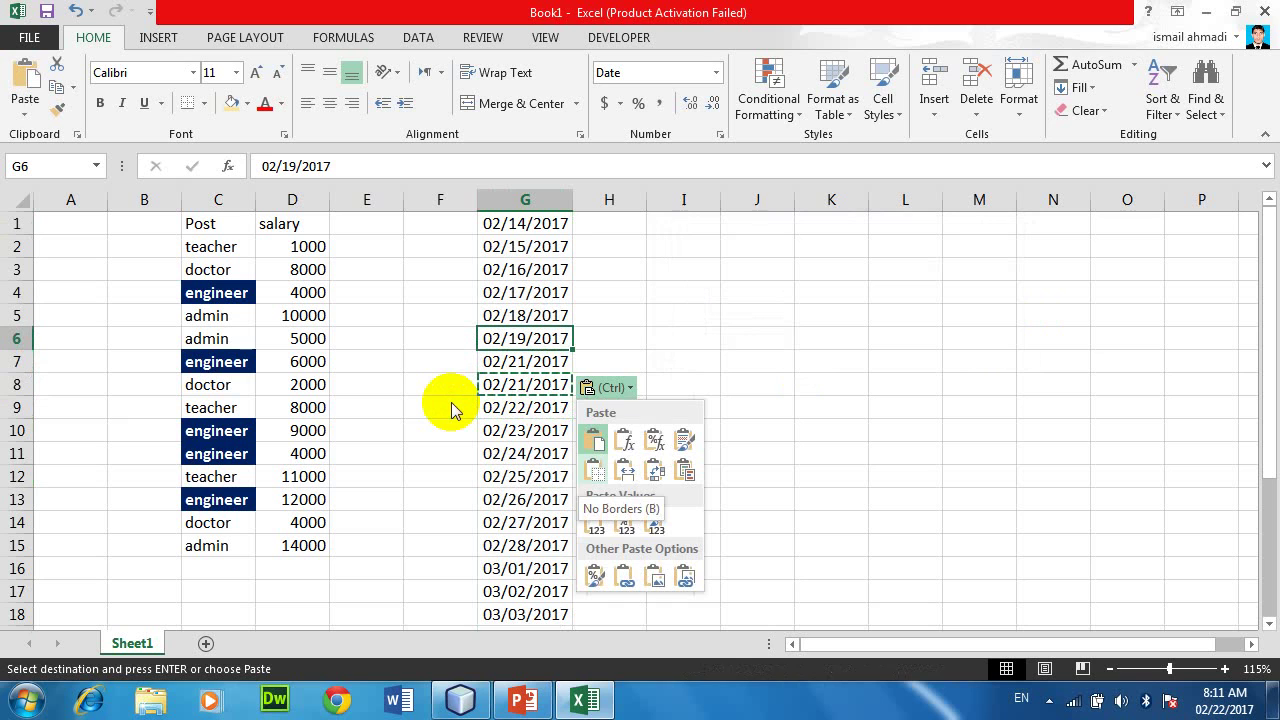
key(ctrl+v)
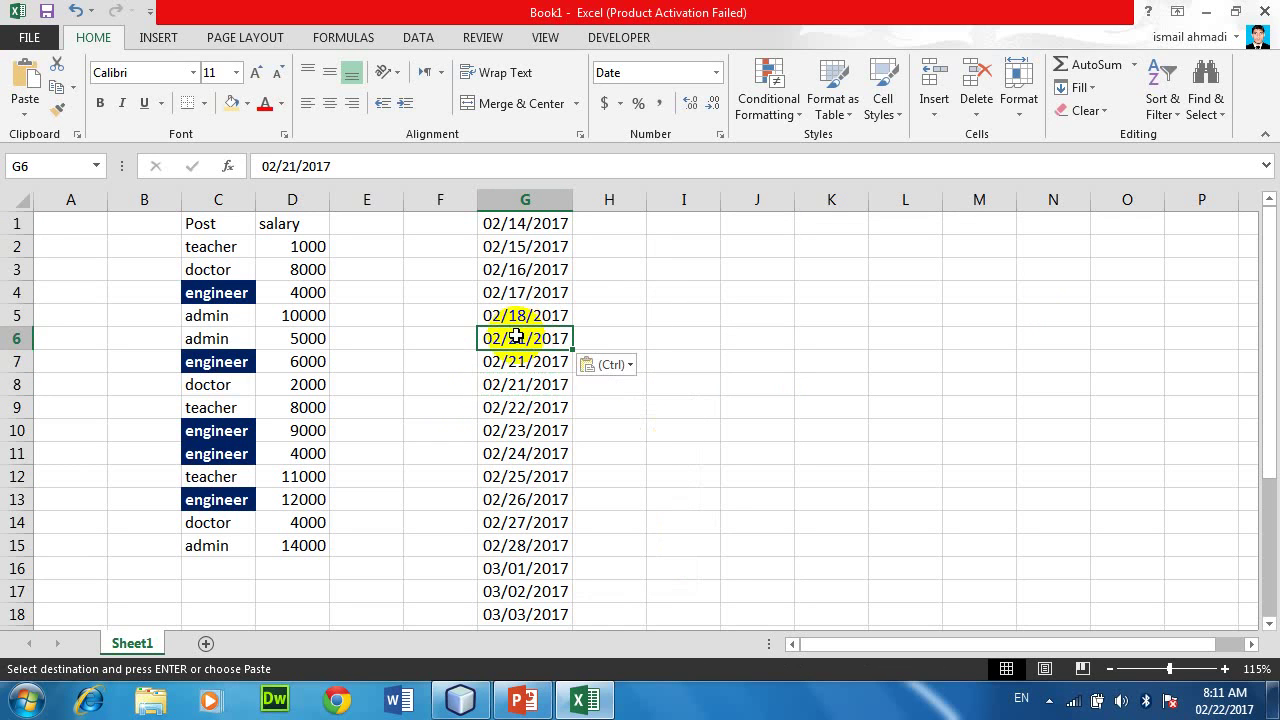
key(Up)
key(ctrl+v)
key(Up)
key(ctrl+v)
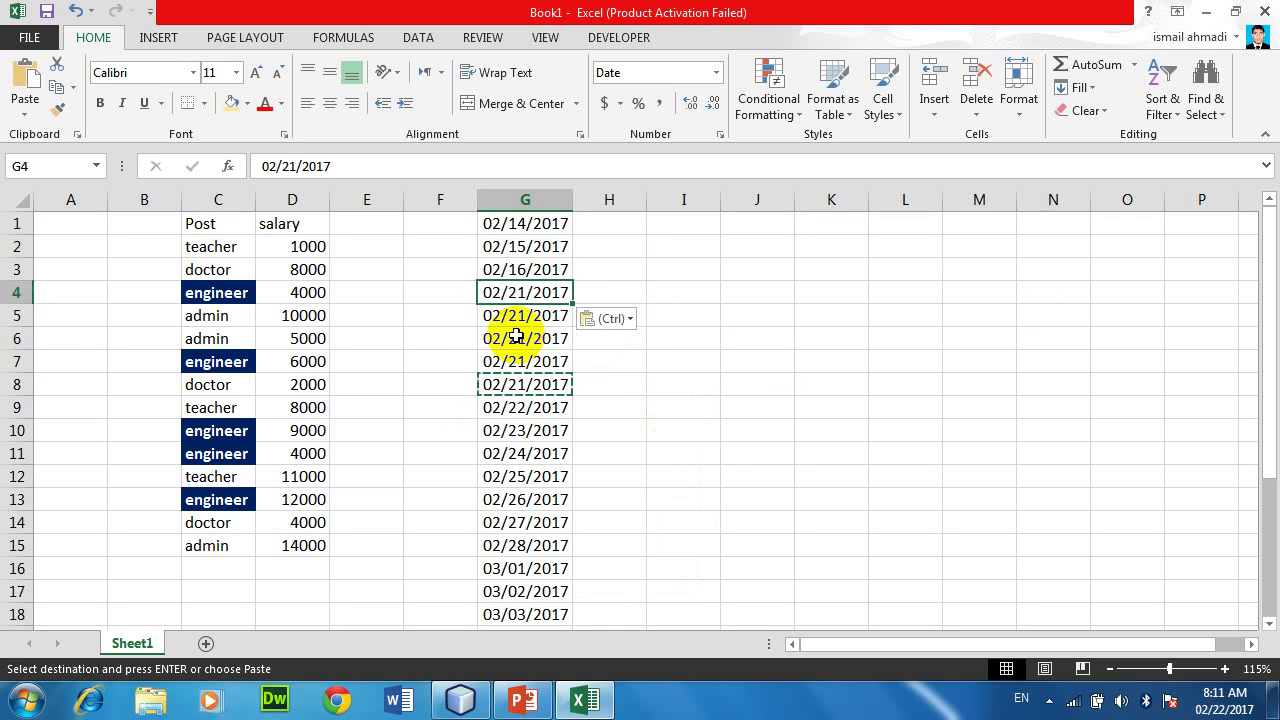
key(Up)
key(ctrl+v)
key(Escape)
key(Escape)
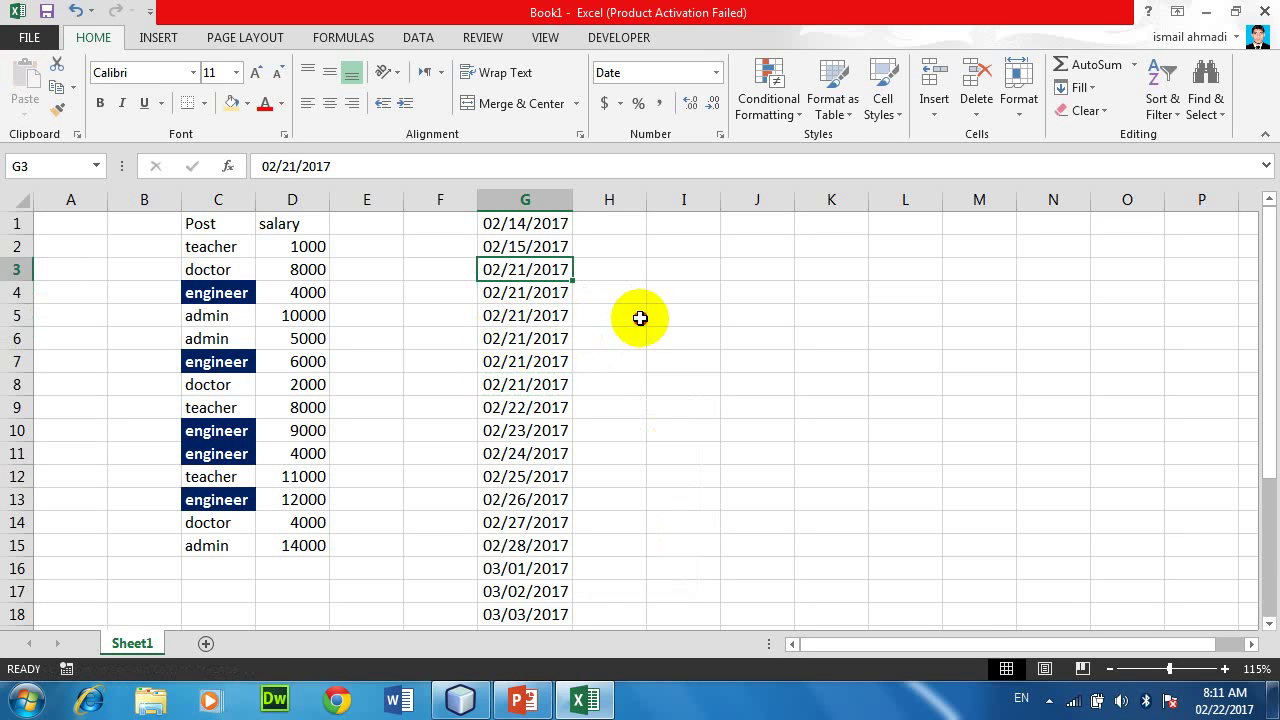
click(640, 318)
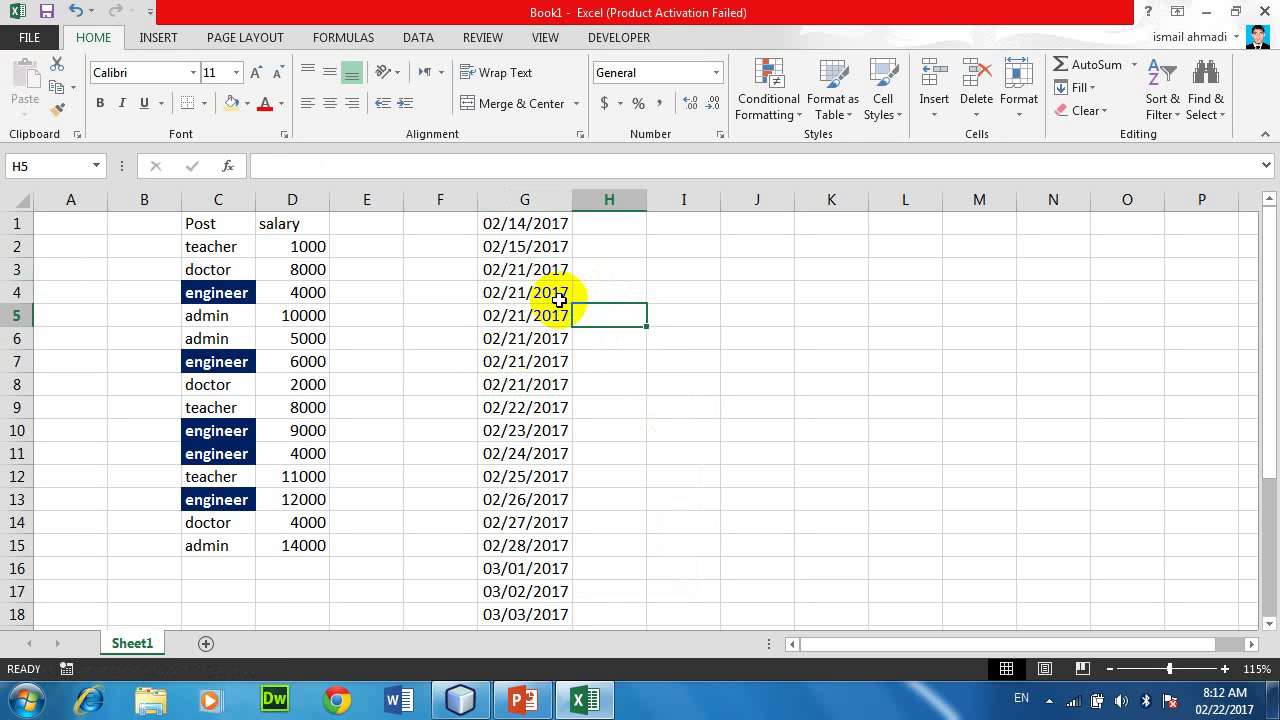
Step: Preview an A Date Occurring rule on column G with Today, Tomorrow and Last 7 days
click(509, 200)
click(786, 117)
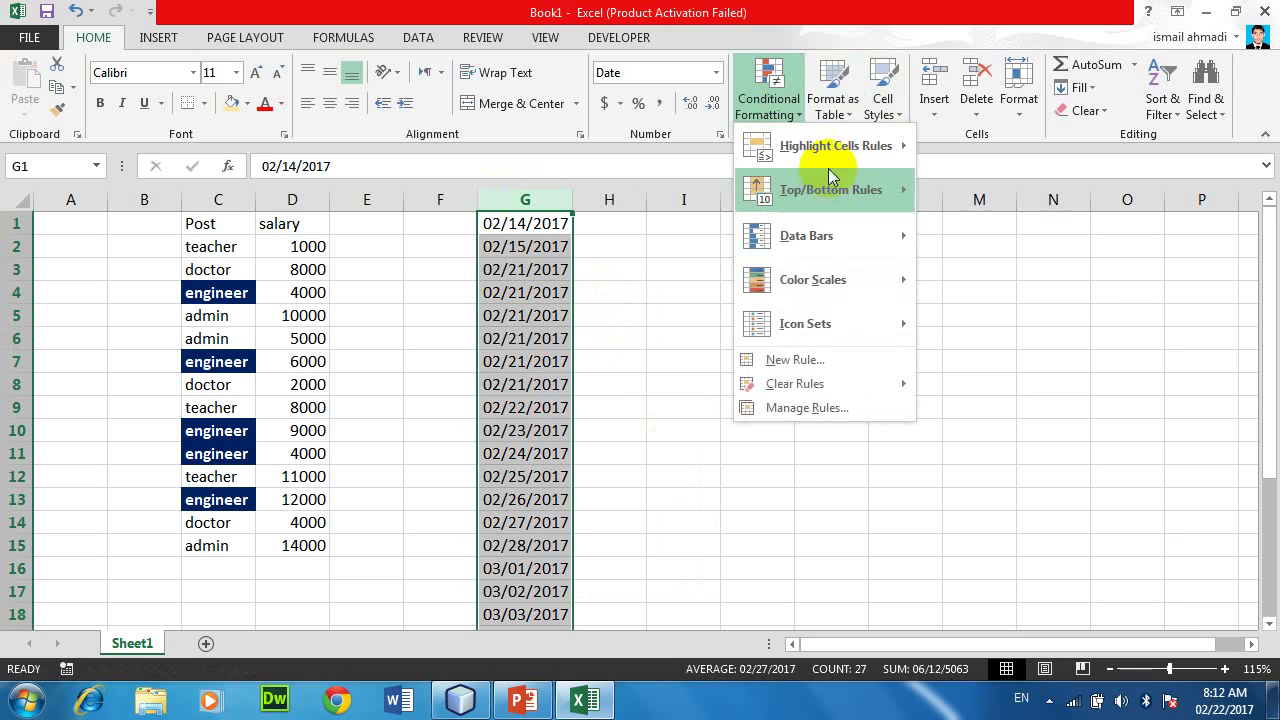
mouse_move(843, 146)
click(1005, 367)
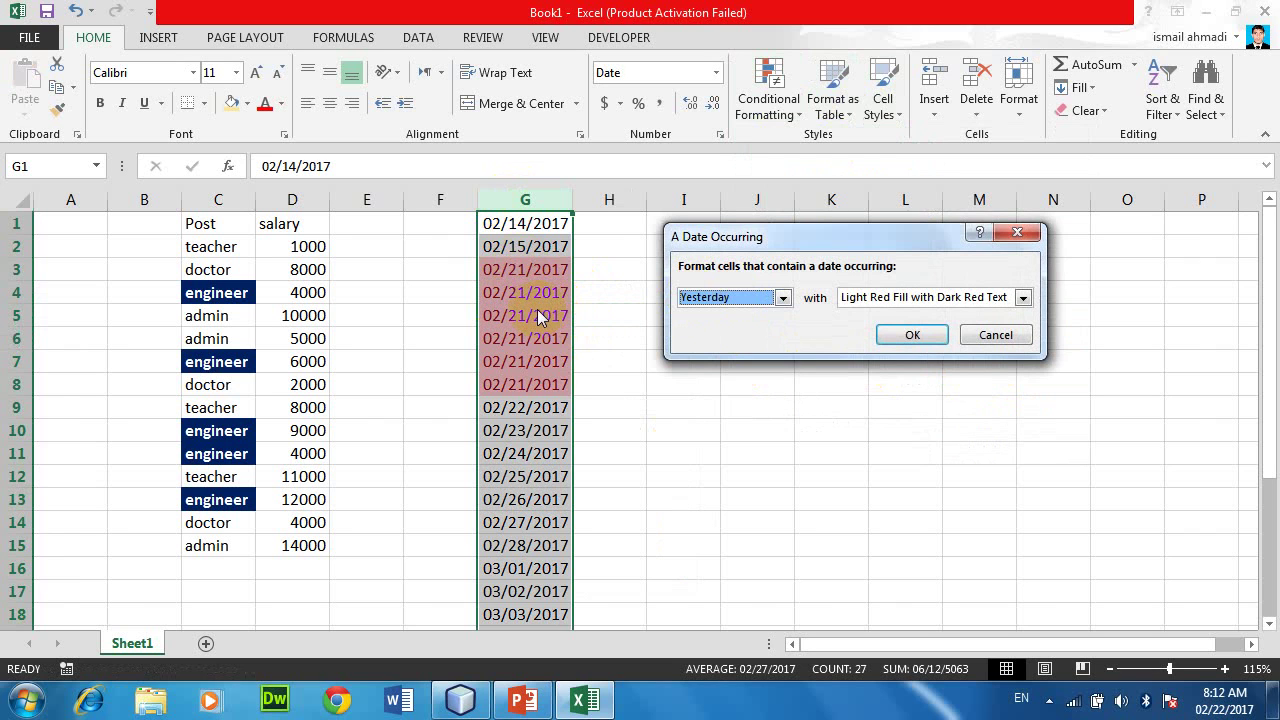
click(757, 297)
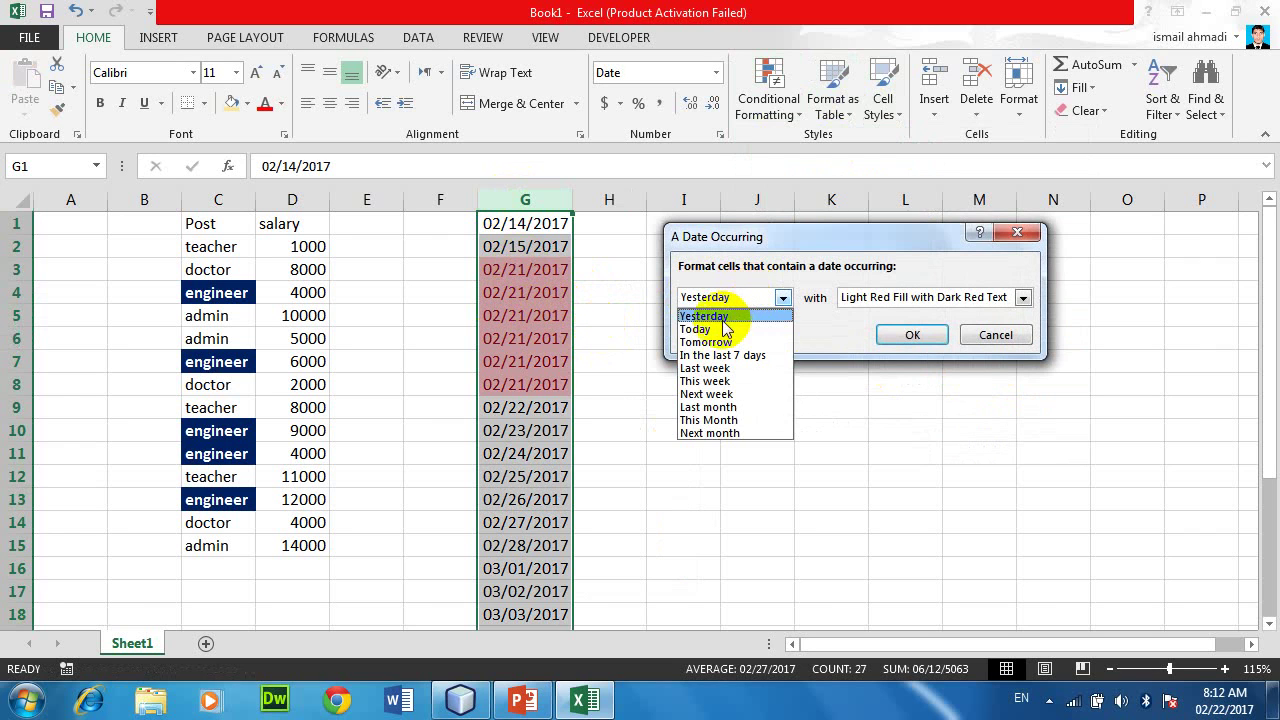
click(712, 330)
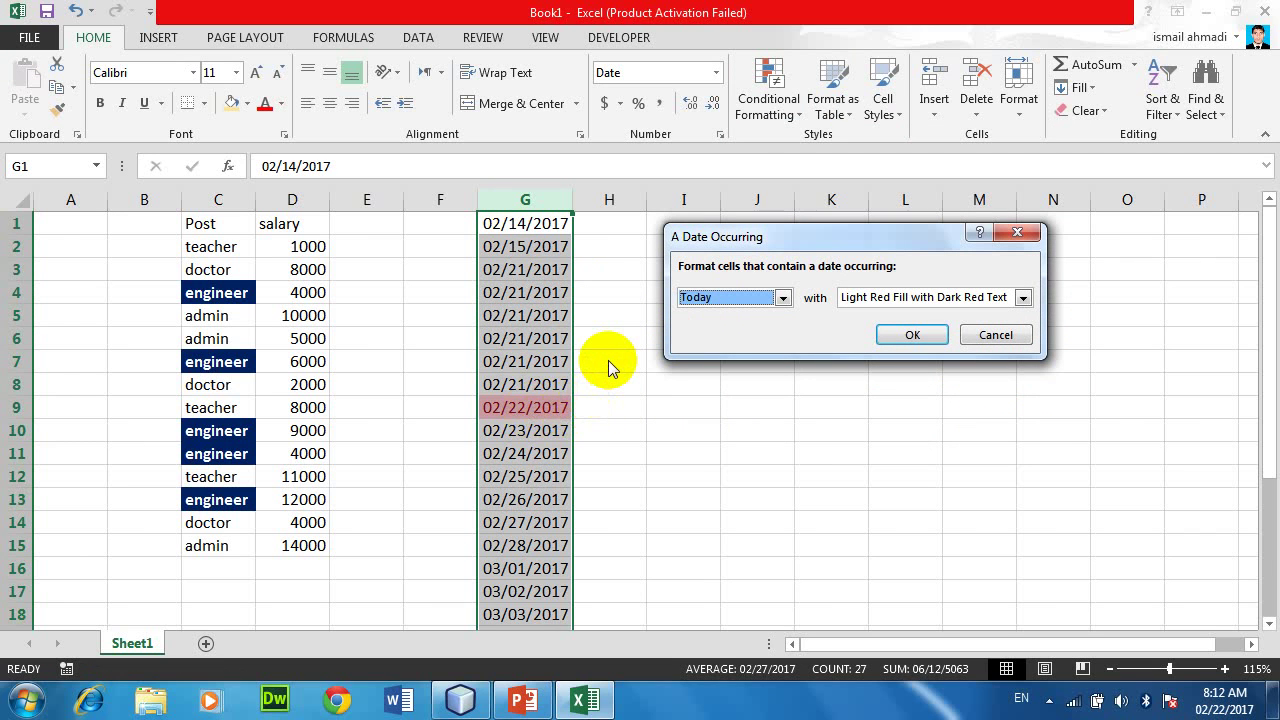
click(720, 298)
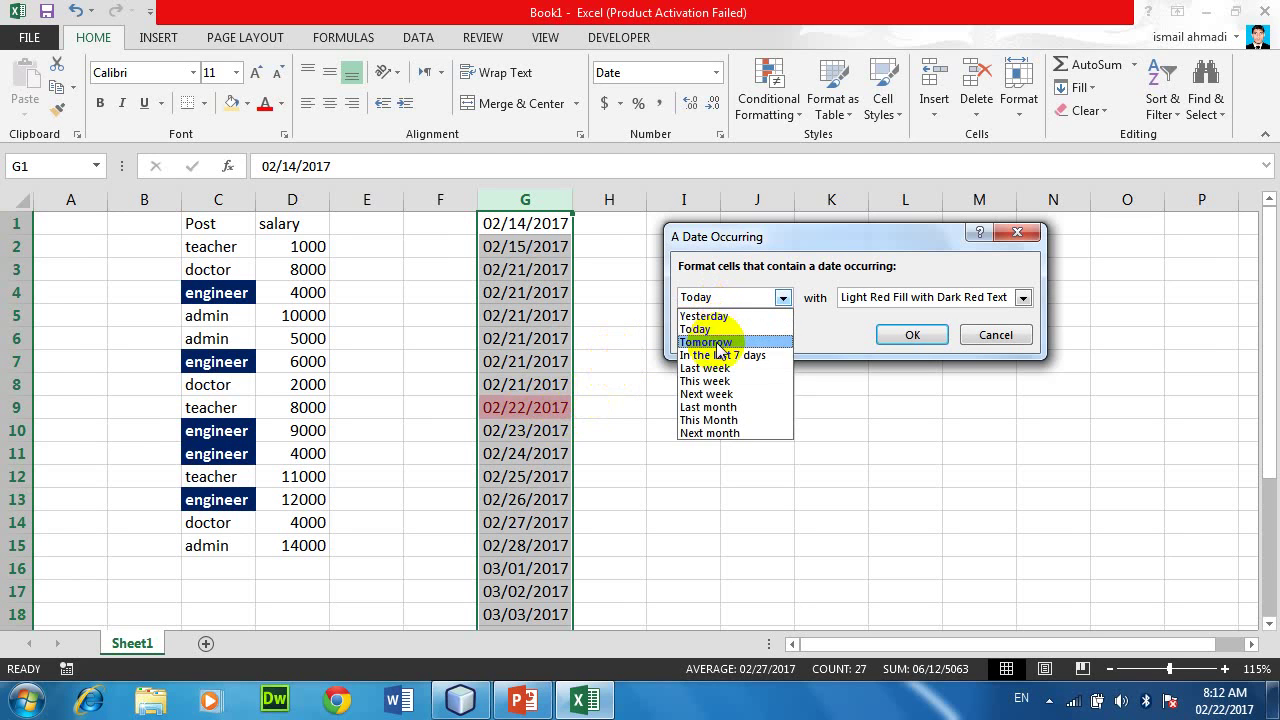
click(716, 342)
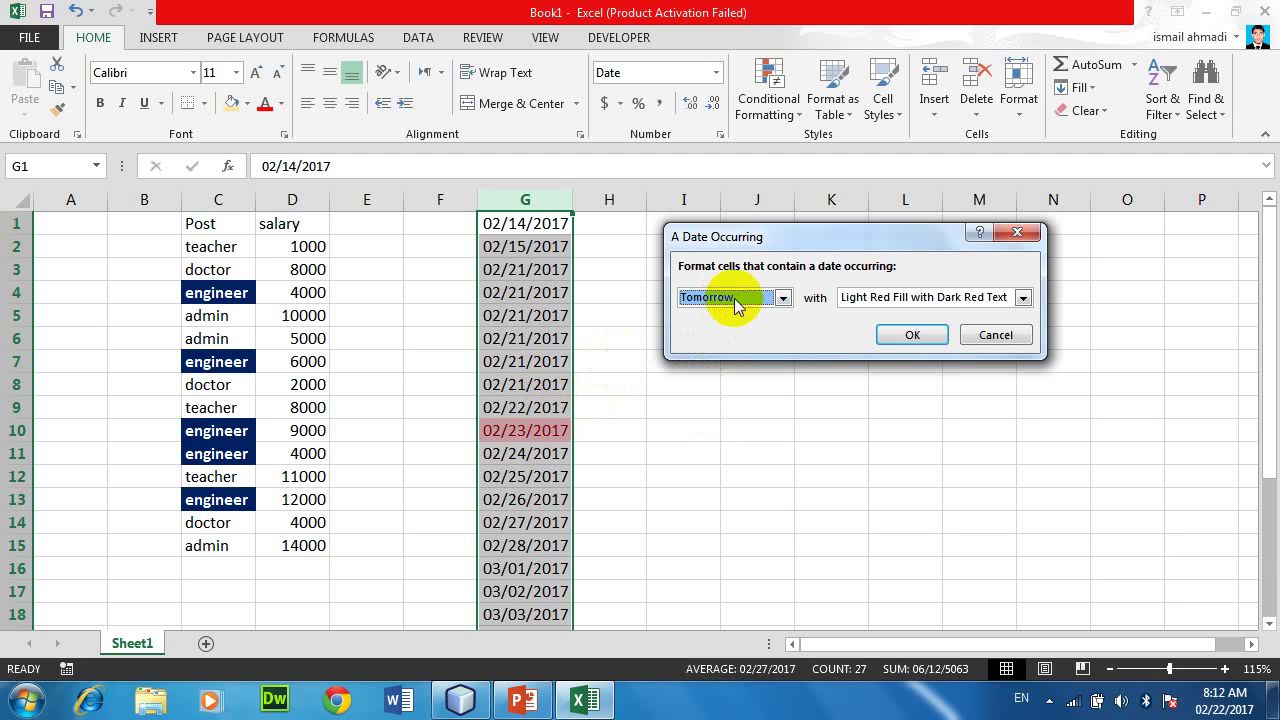
click(728, 298)
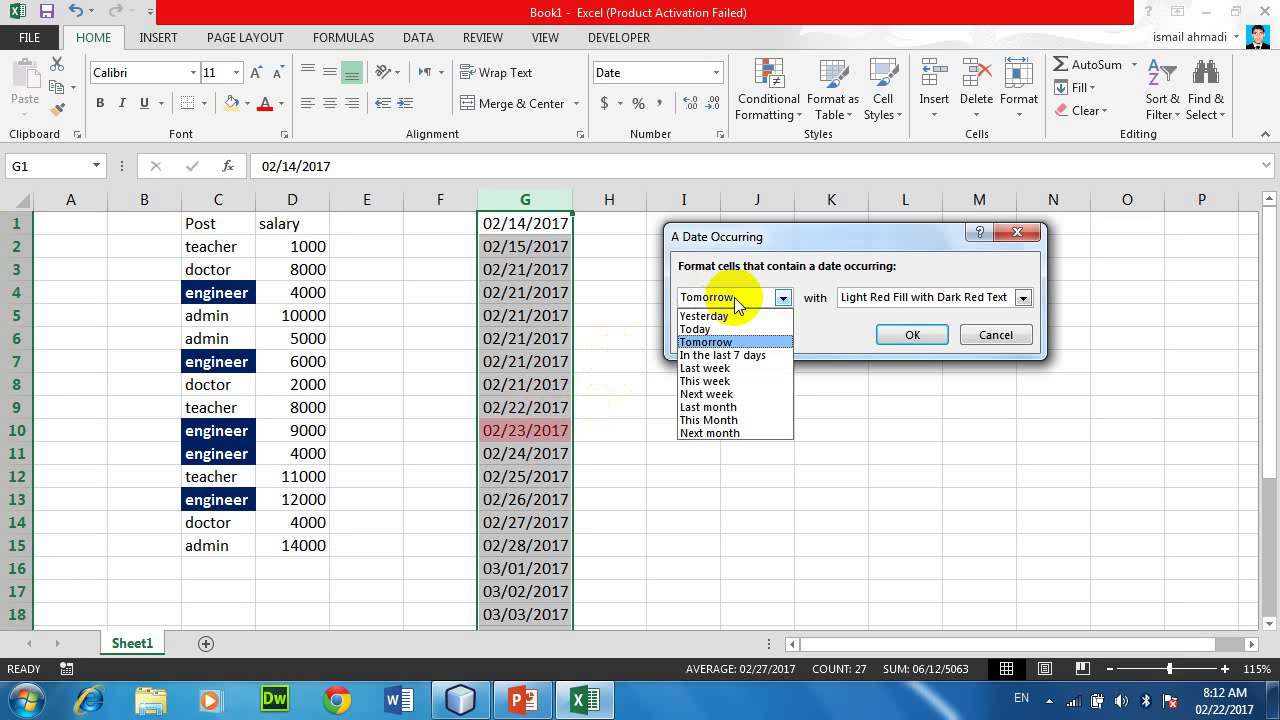
click(750, 356)
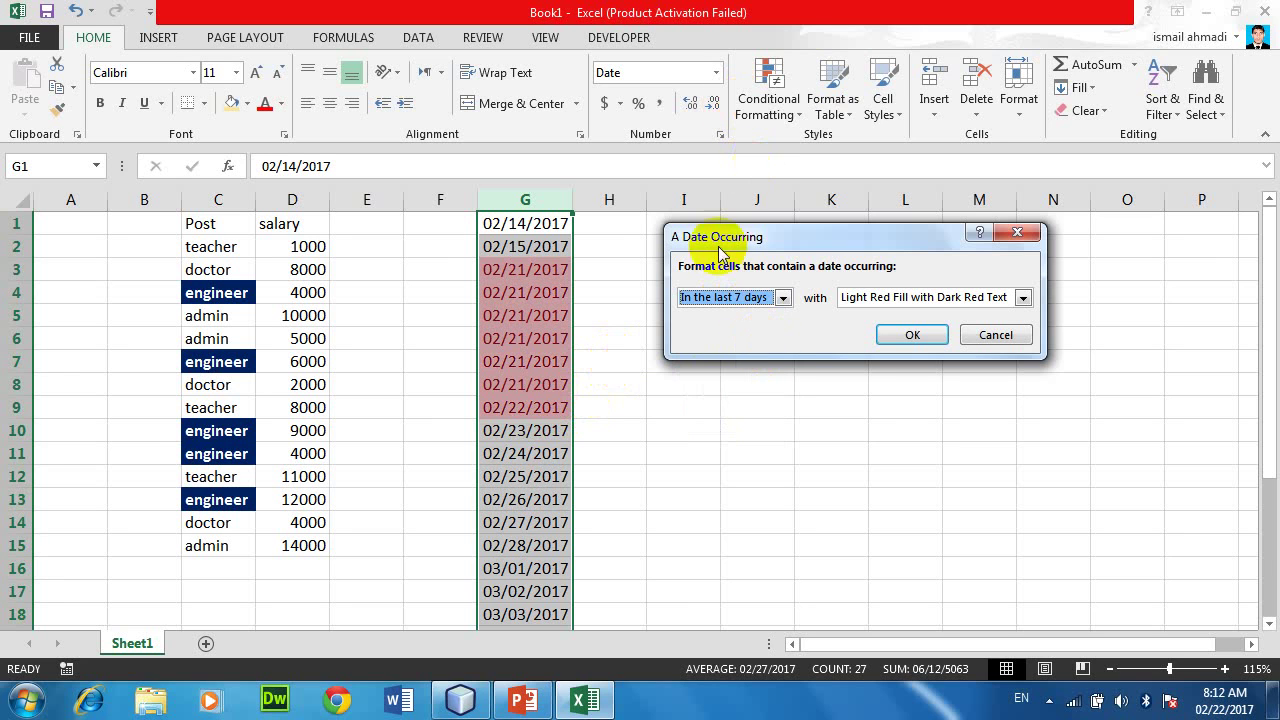
Step: Preview the Last week, Last month, This month and Next month periods, then cancel the rule
click(735, 297)
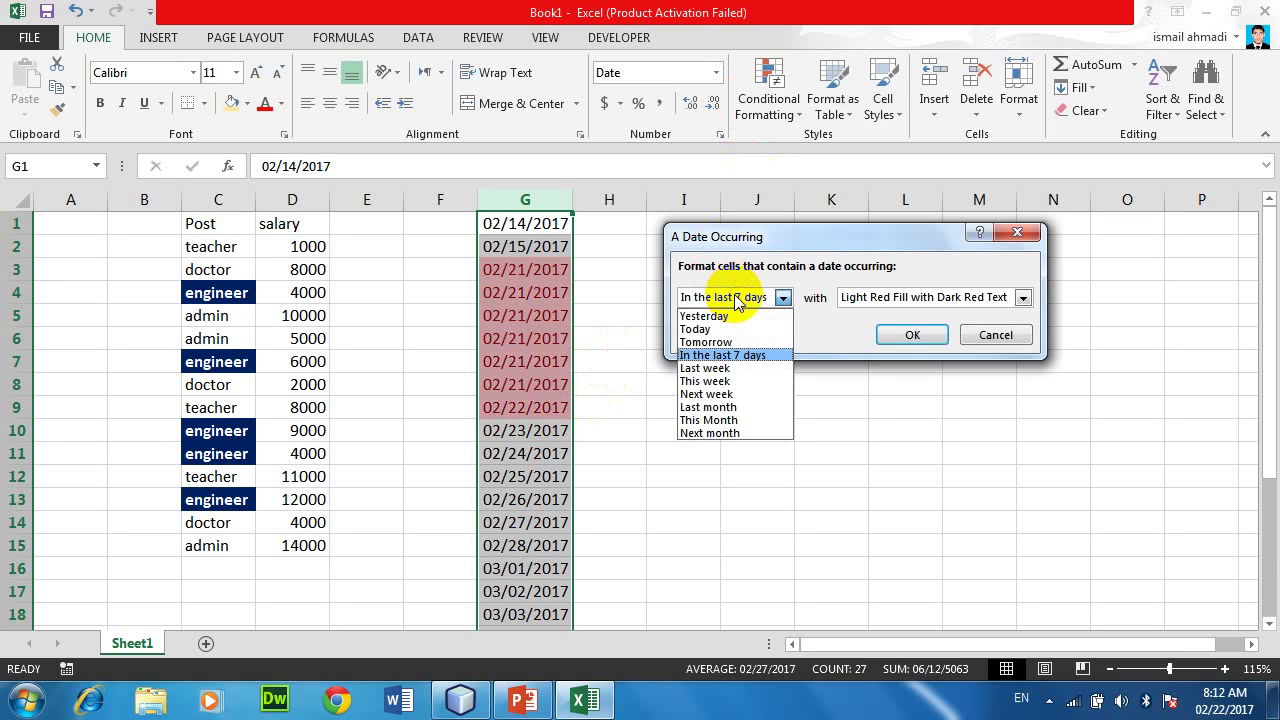
click(738, 381)
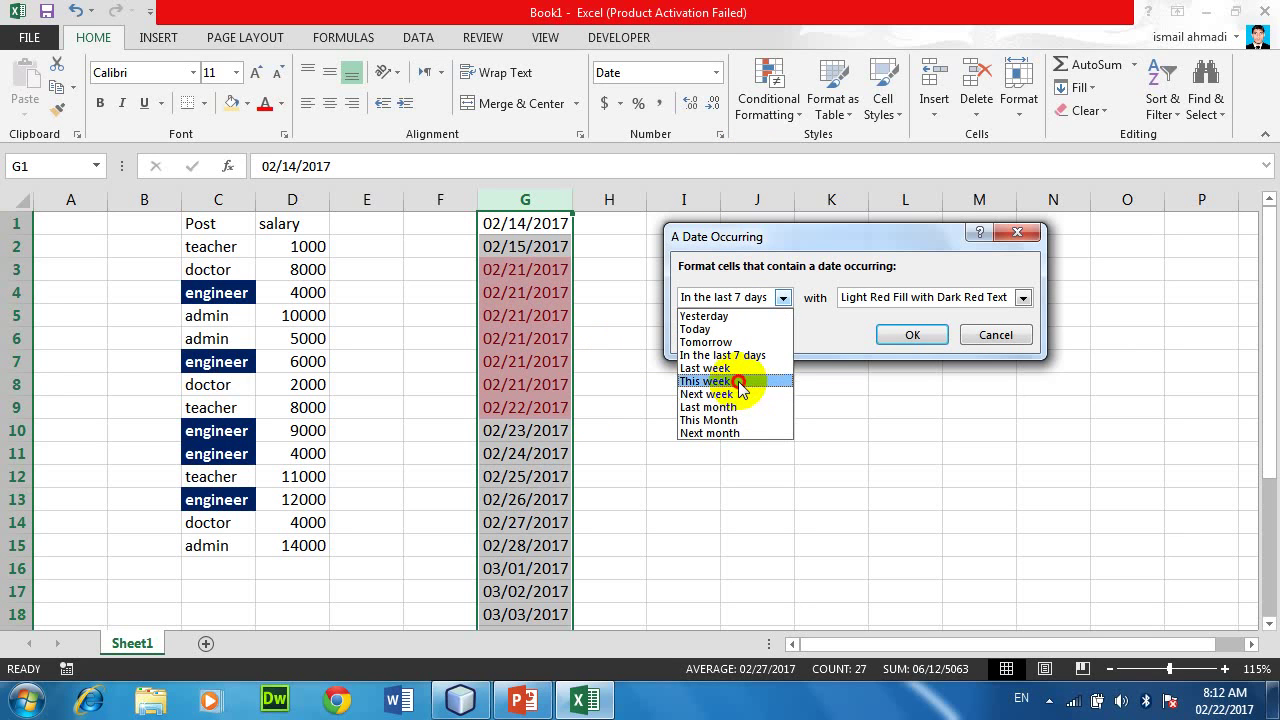
click(694, 297)
click(720, 367)
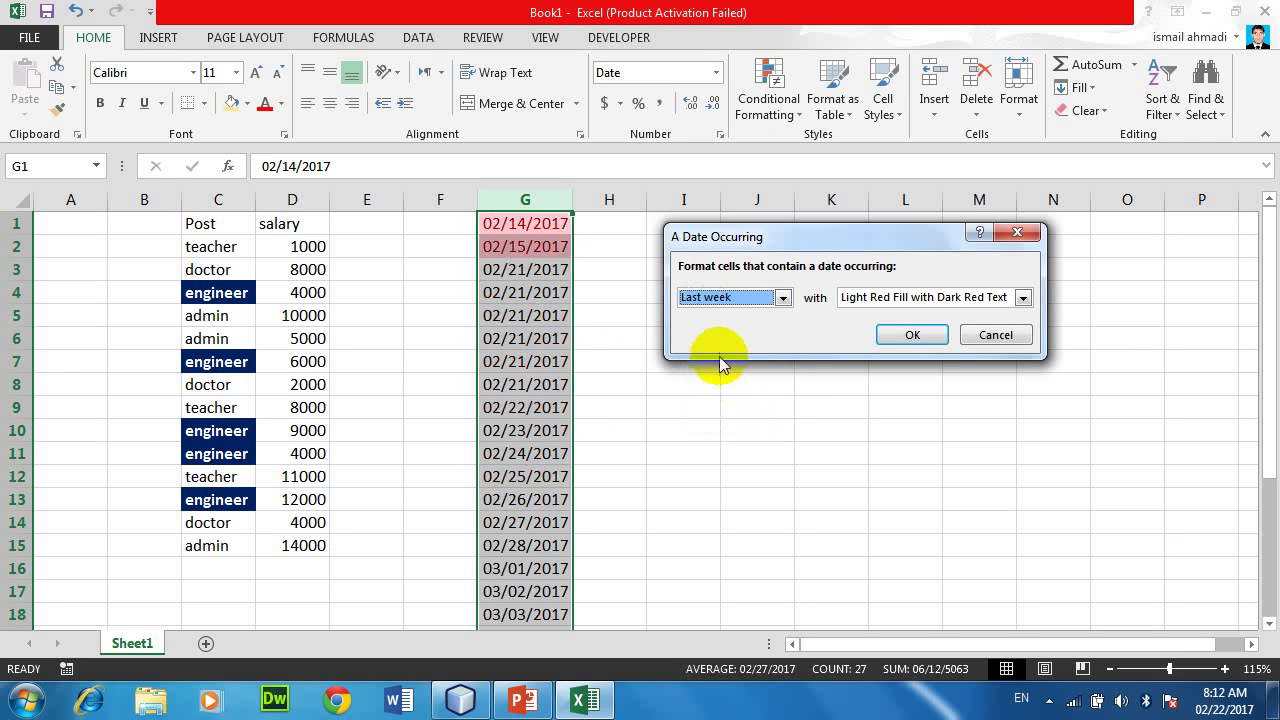
click(720, 297)
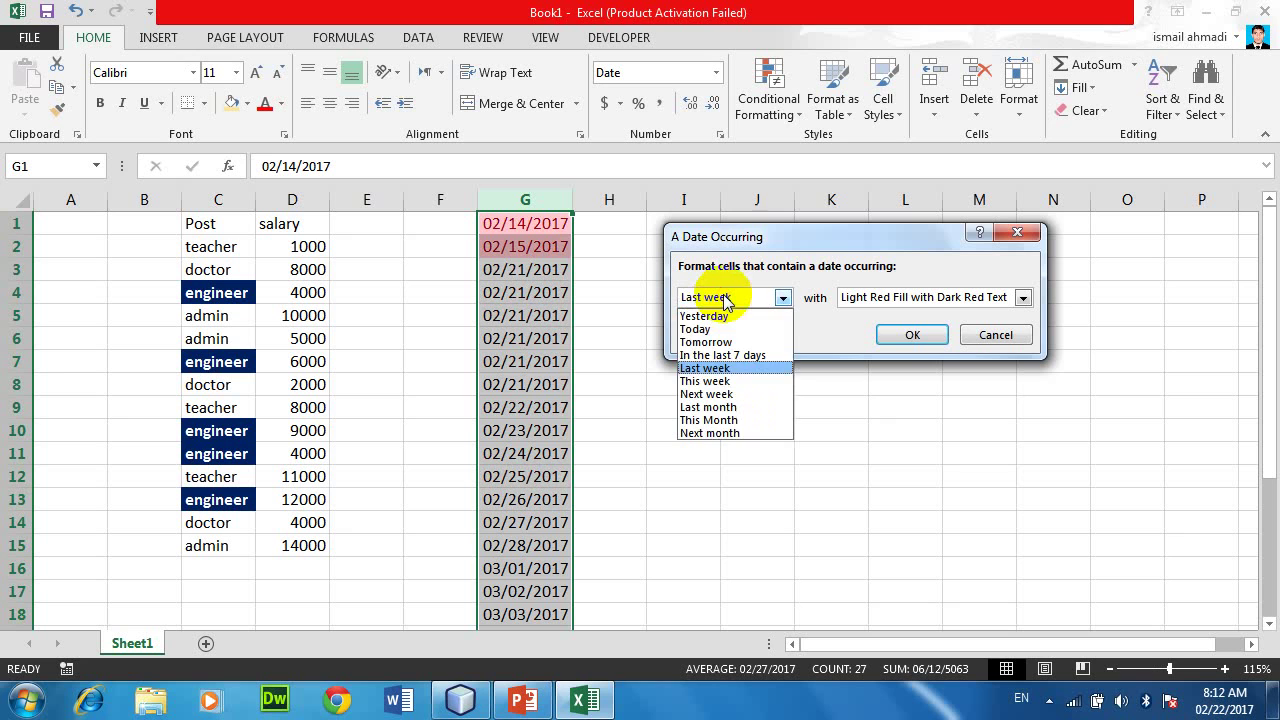
click(724, 406)
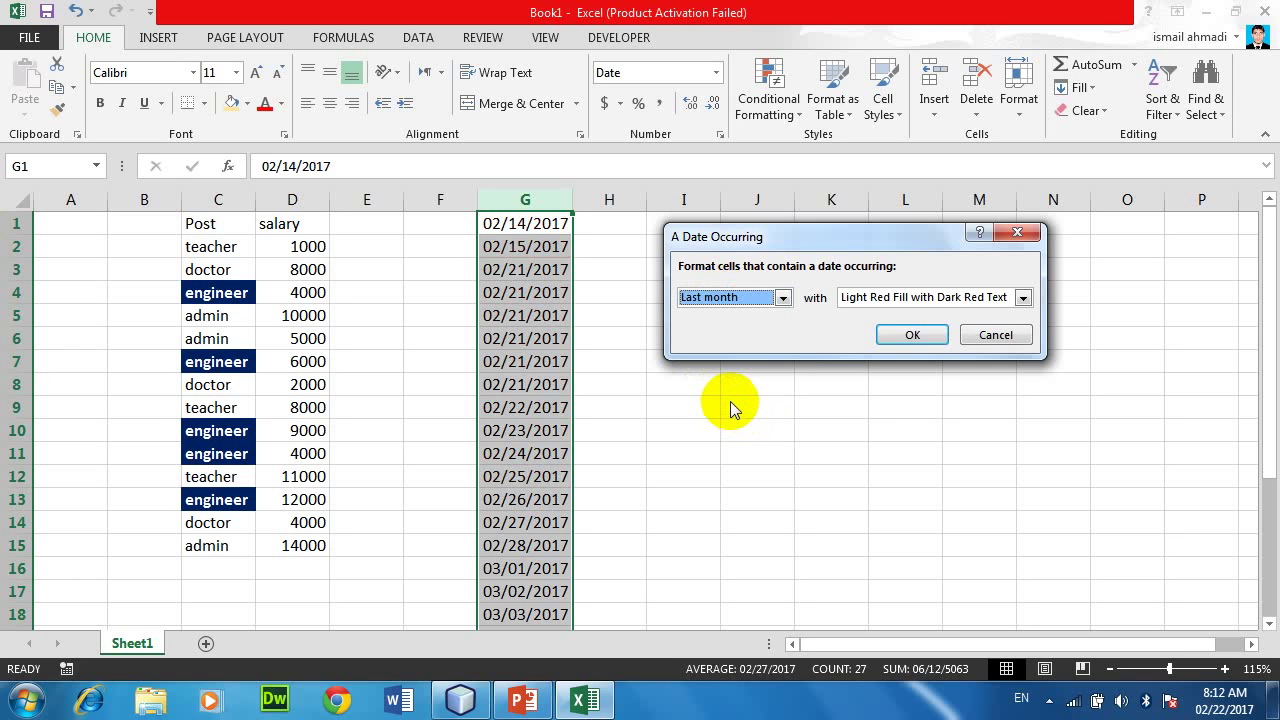
click(718, 299)
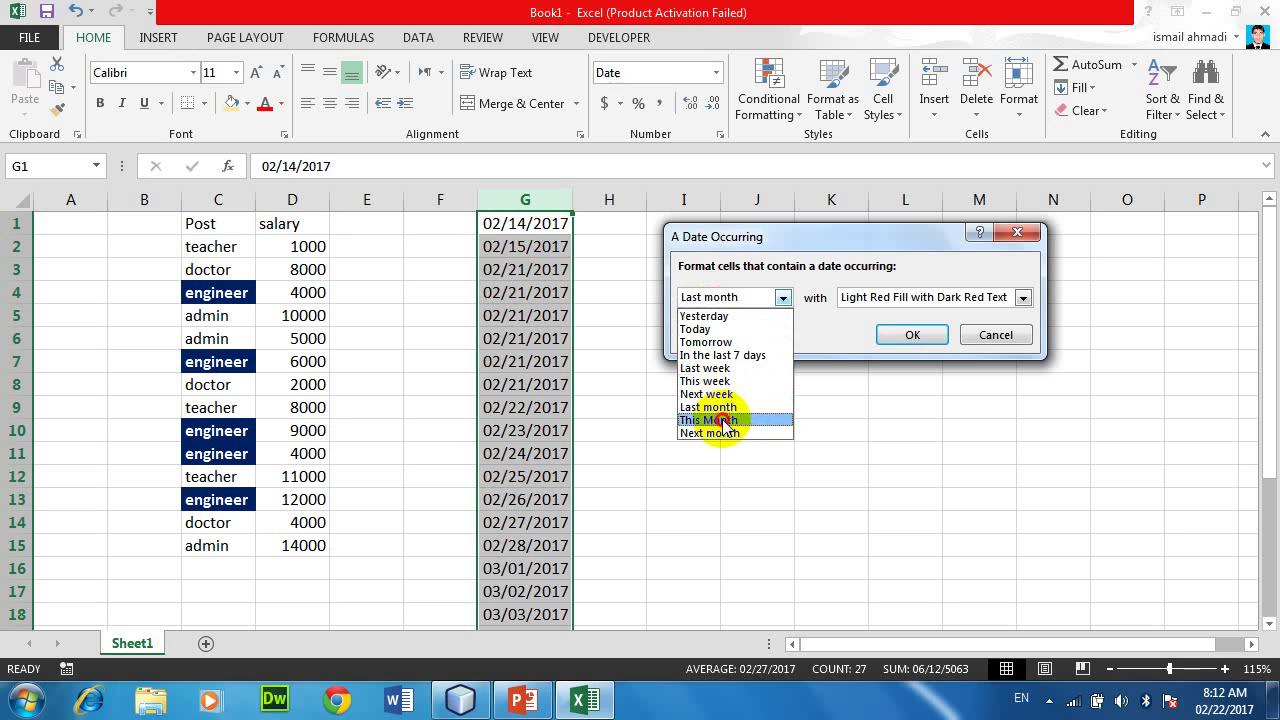
click(722, 420)
click(707, 300)
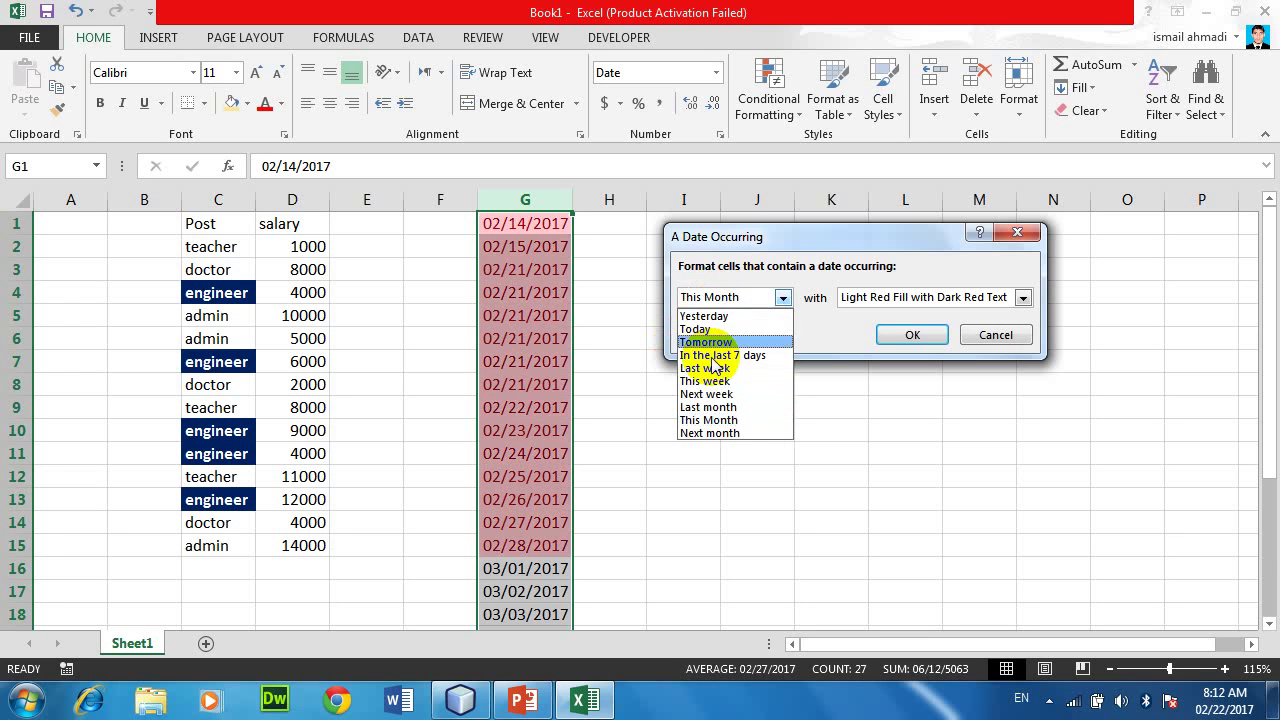
click(726, 430)
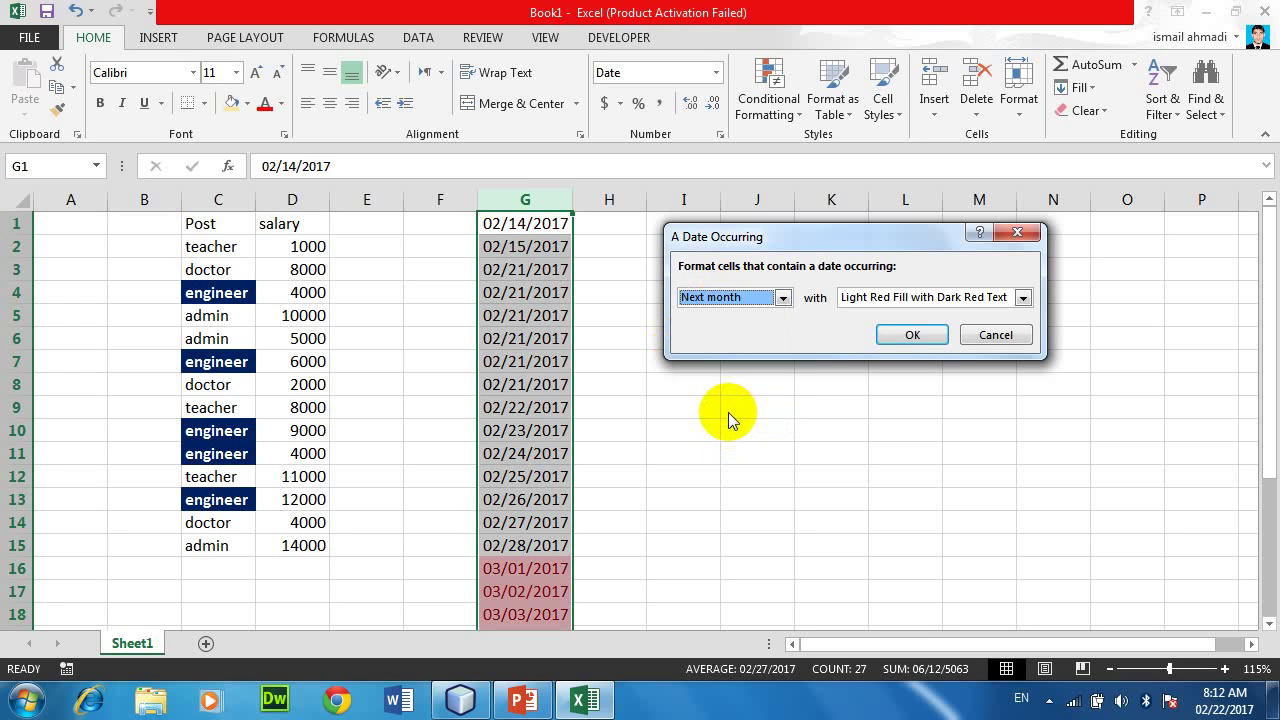
click(972, 340)
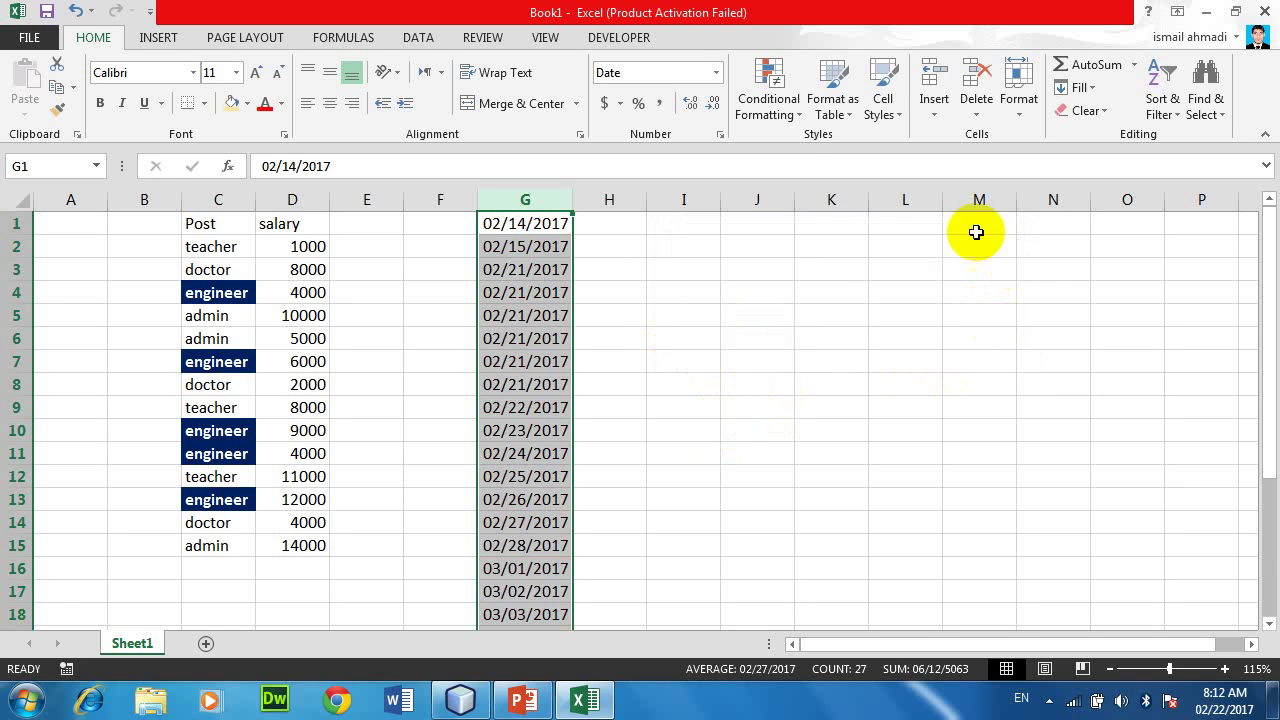
Step: Close the Conditional Formatting menu unused and select cell B1
click(760, 117)
mouse_move(814, 145)
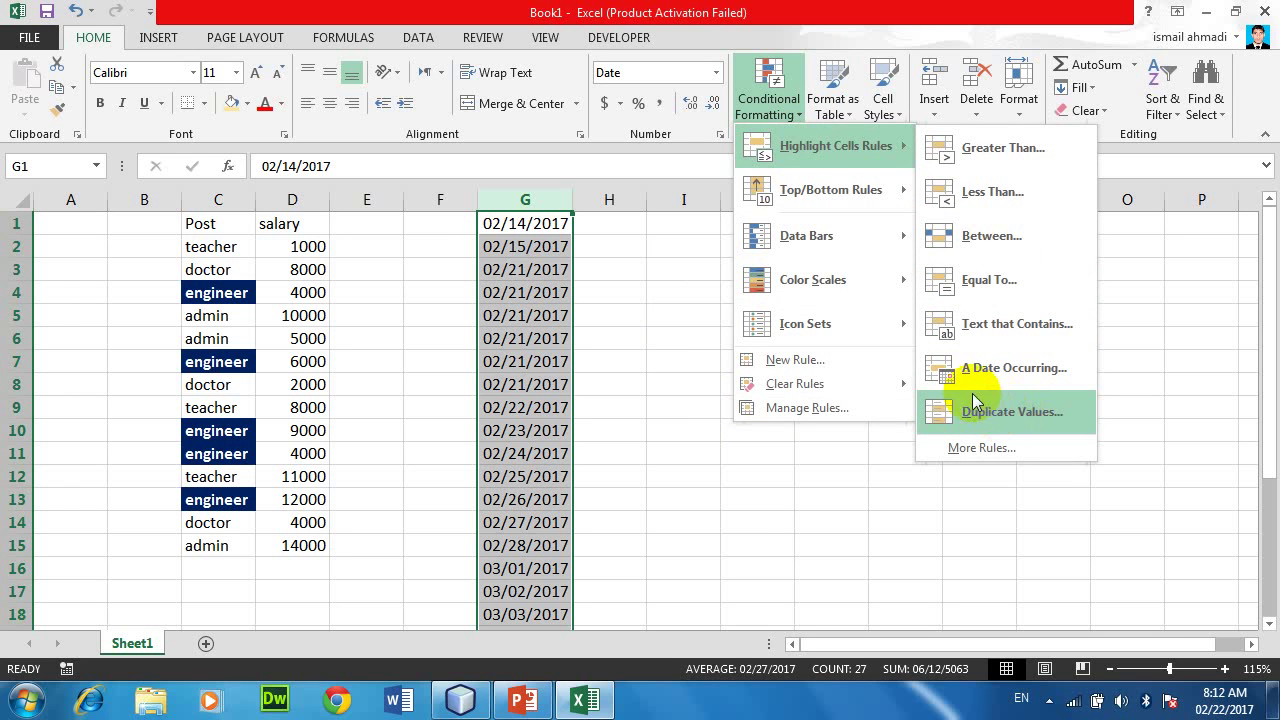
click(232, 282)
click(131, 224)
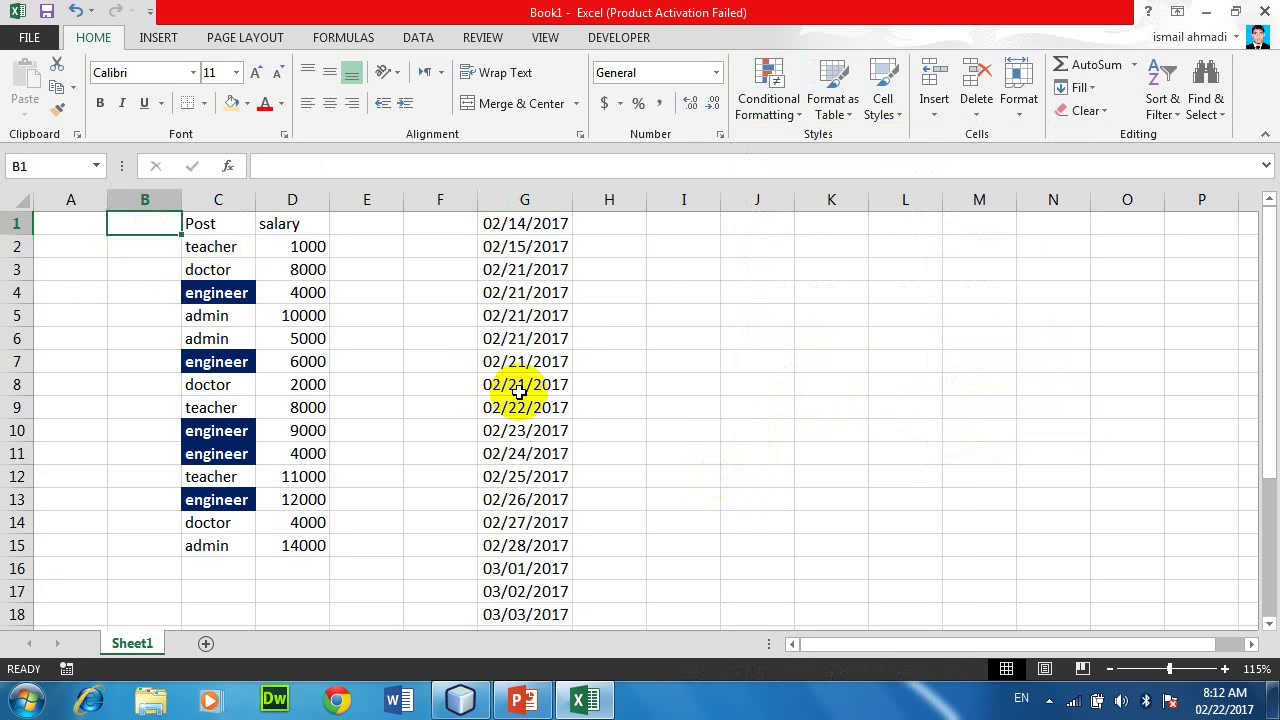
Step: Enter the 'IDNo' heading in B1 and IDs 1, 2, 3, 4, 5, 6, 7, 8, 9, 9 in B2:B11
text(IDN)
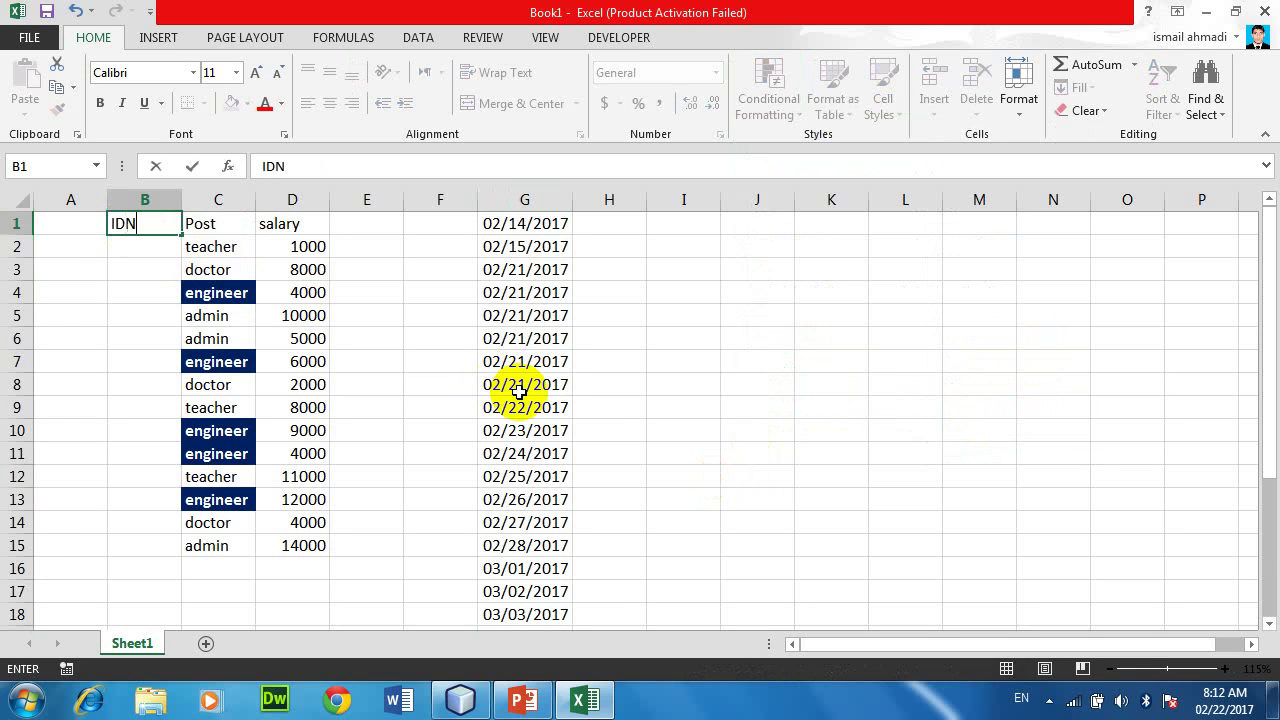
text(o)
key(Return)
text(1 )
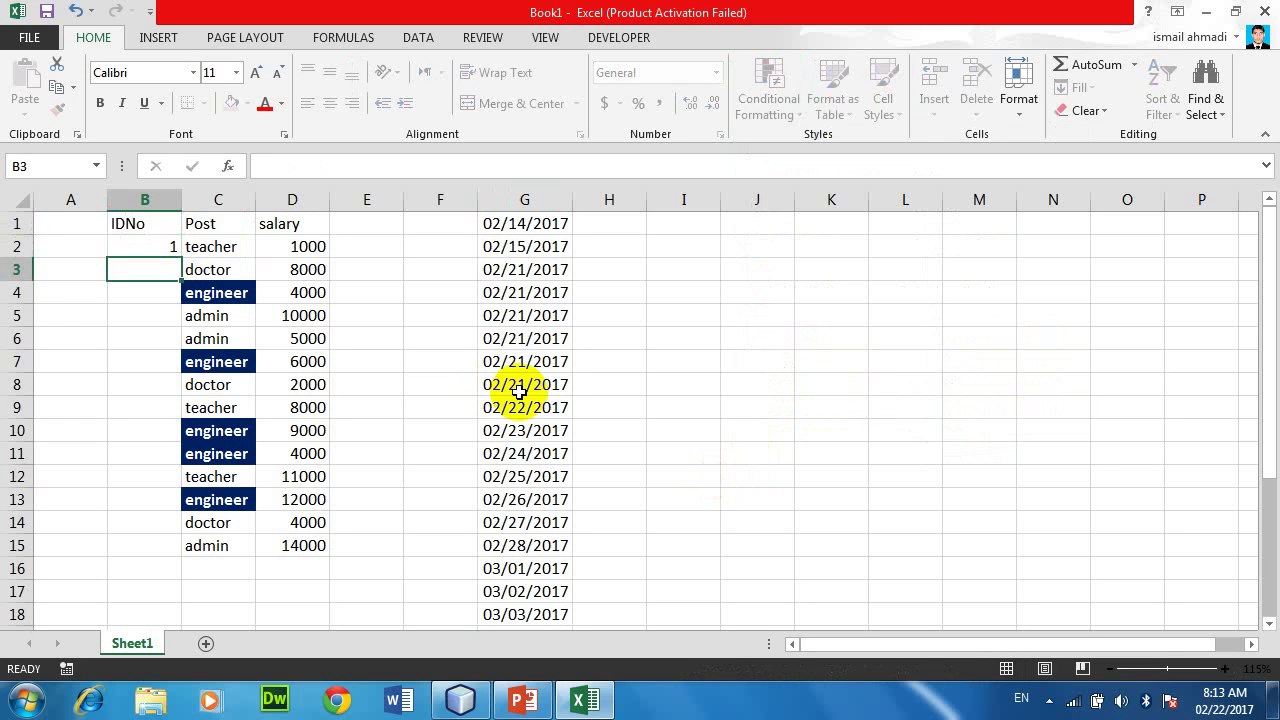
text(2 3 4 5 6 )
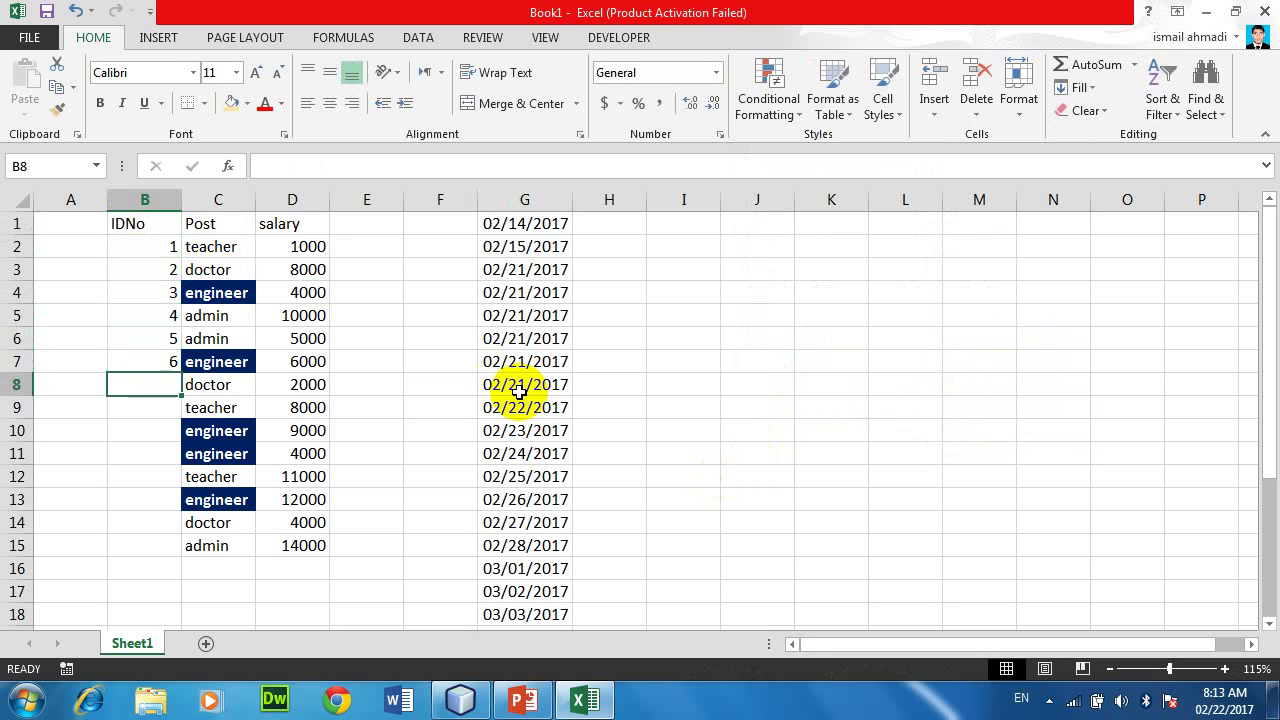
text(7 8 )
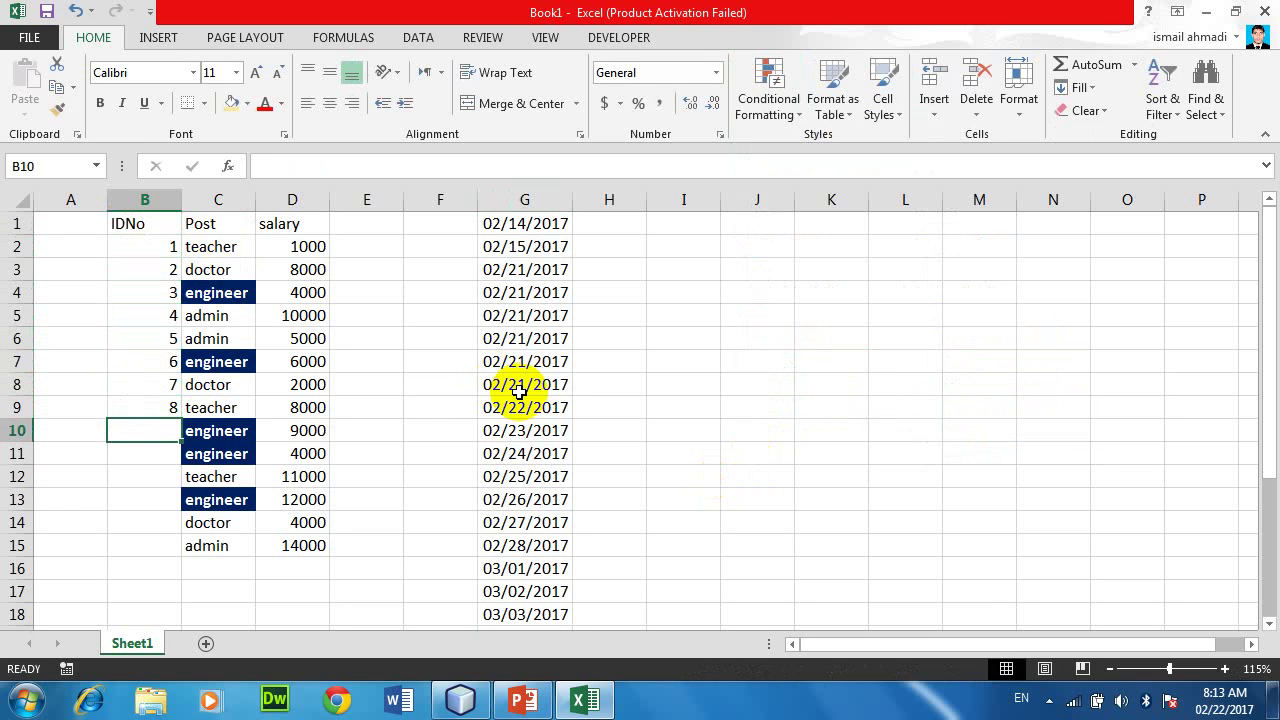
text(9 9)
key(Return)
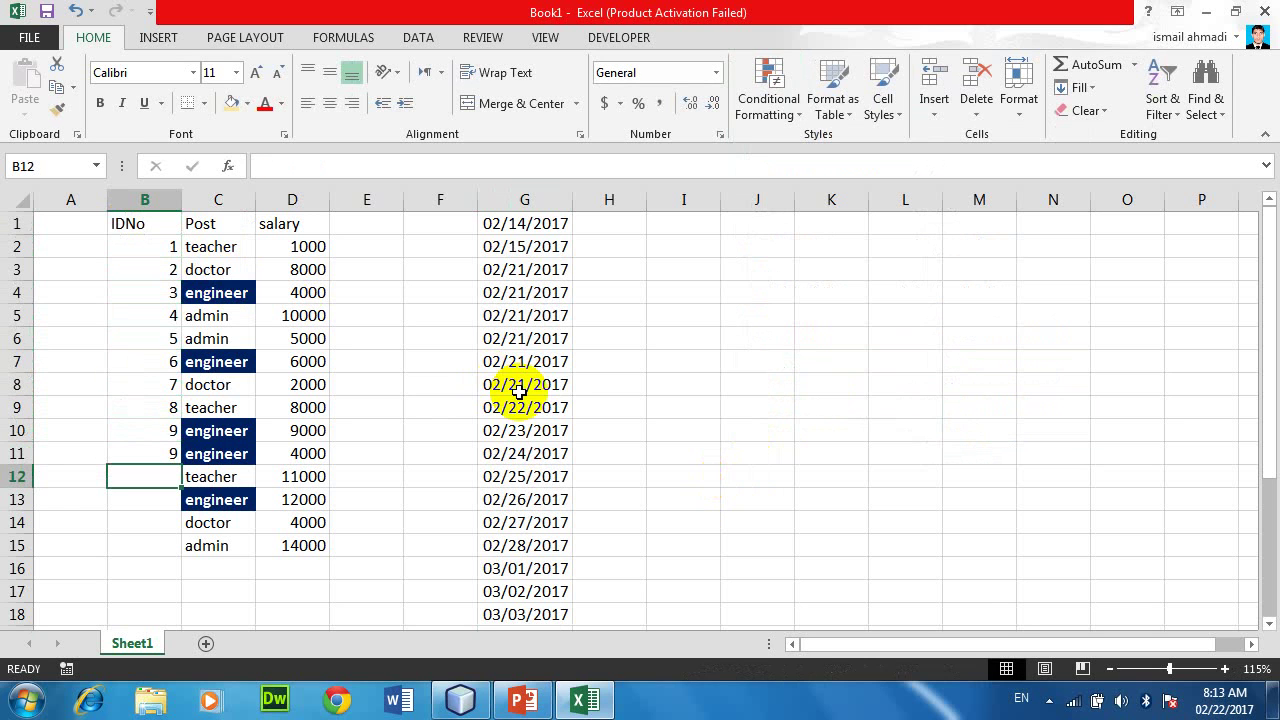
Step: Enter IDs 10, 11, 12, 12 in B12:B15, fixing the typo, then select B2:B15
text(10)
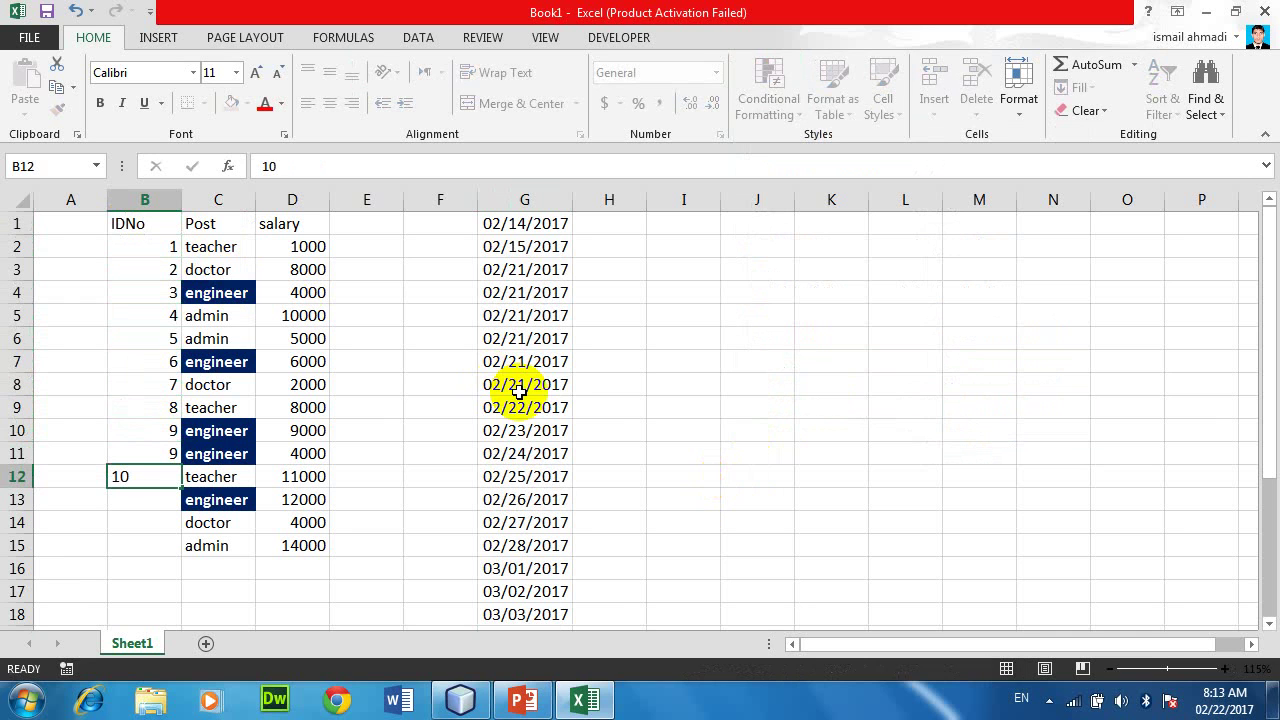
key(Return)
text(11)
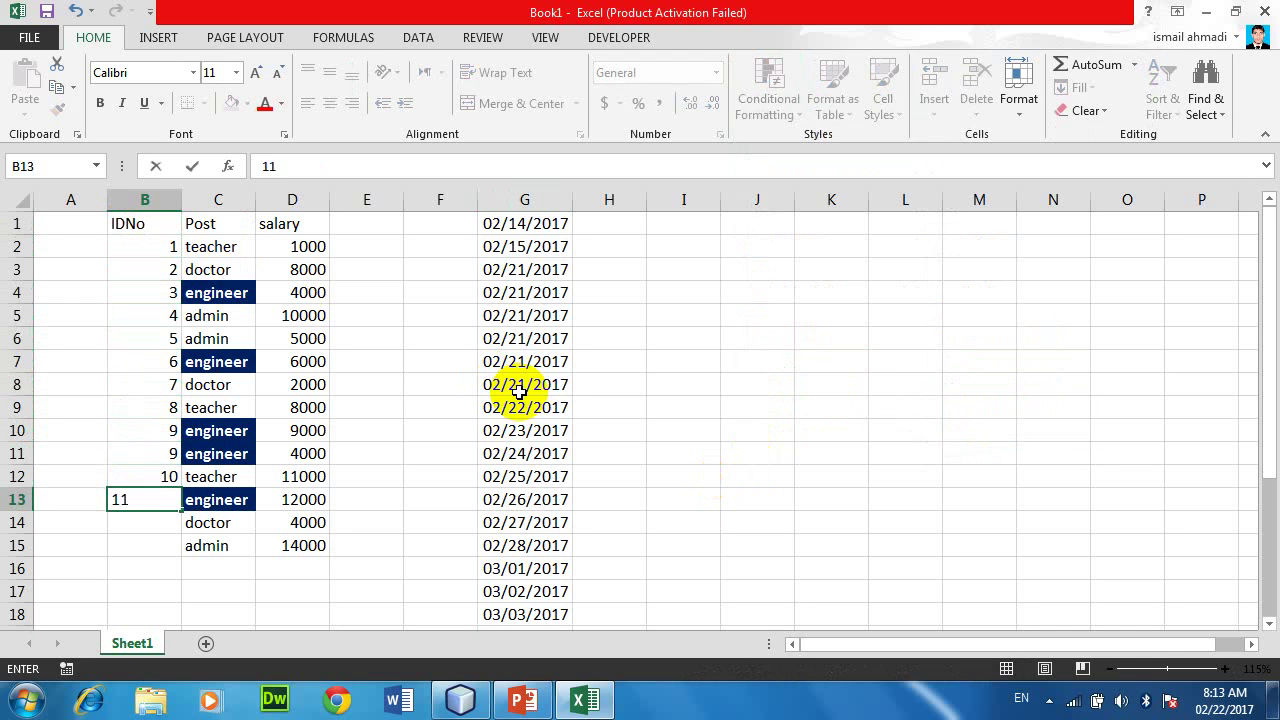
key(Return)
text(12)
key(Return)
text(11)
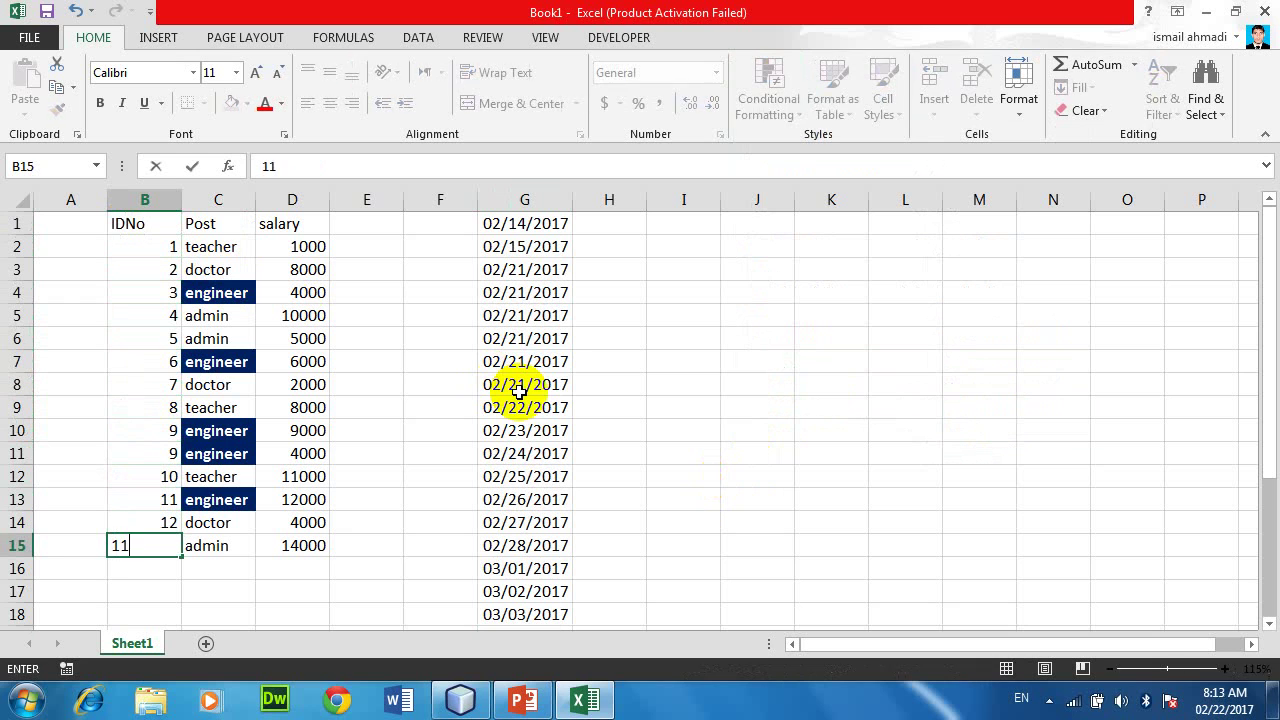
key(BackSpace)
text(2)
key(Return)
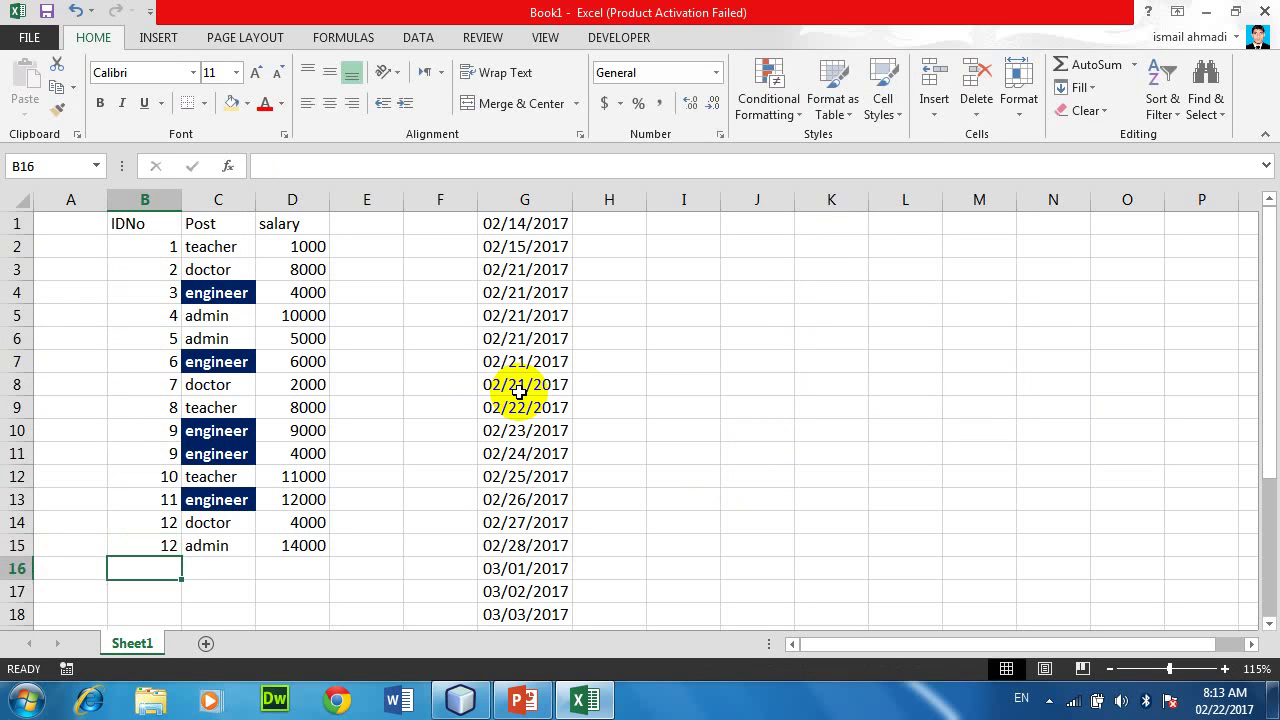
drag(148, 246, 132, 545)
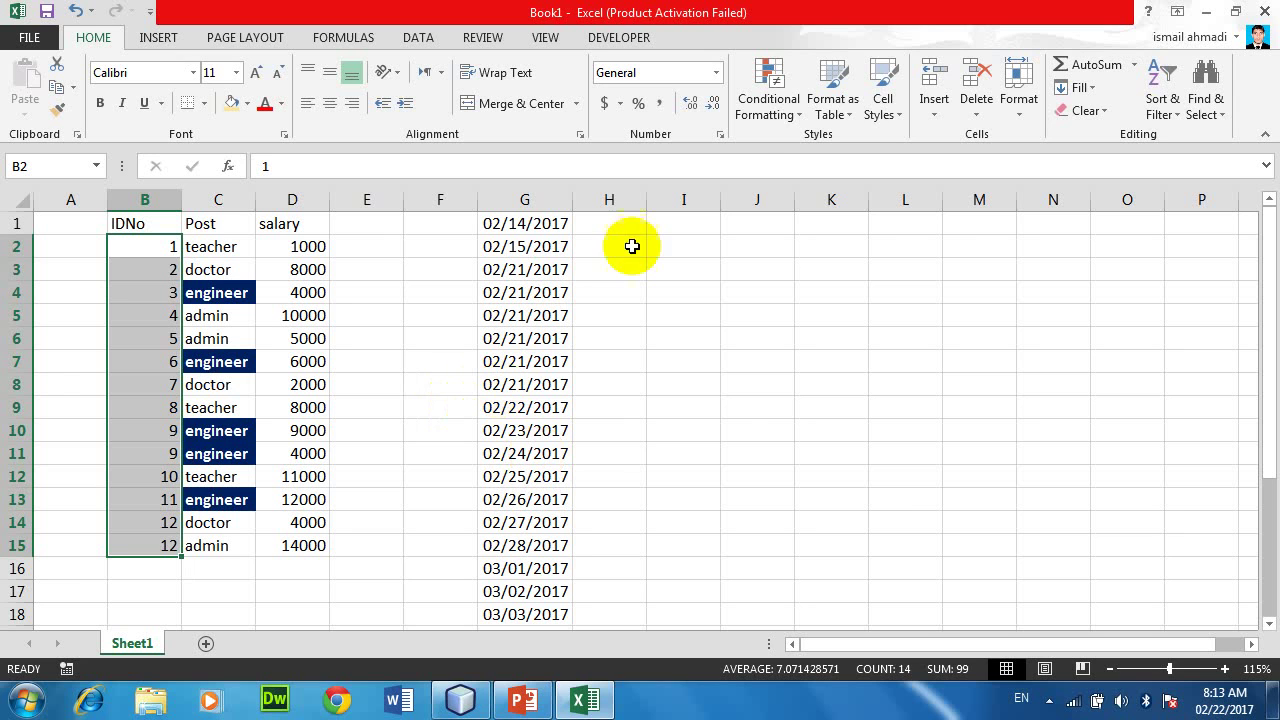
click(762, 110)
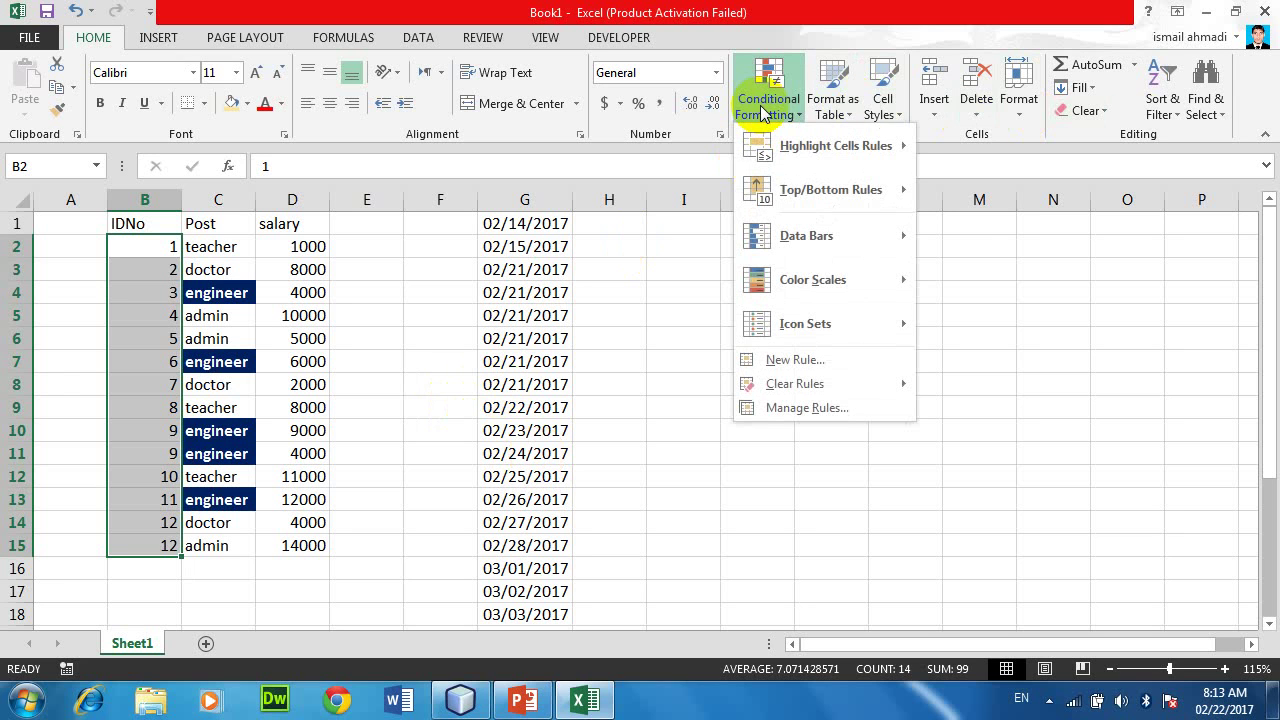
mouse_move(845, 146)
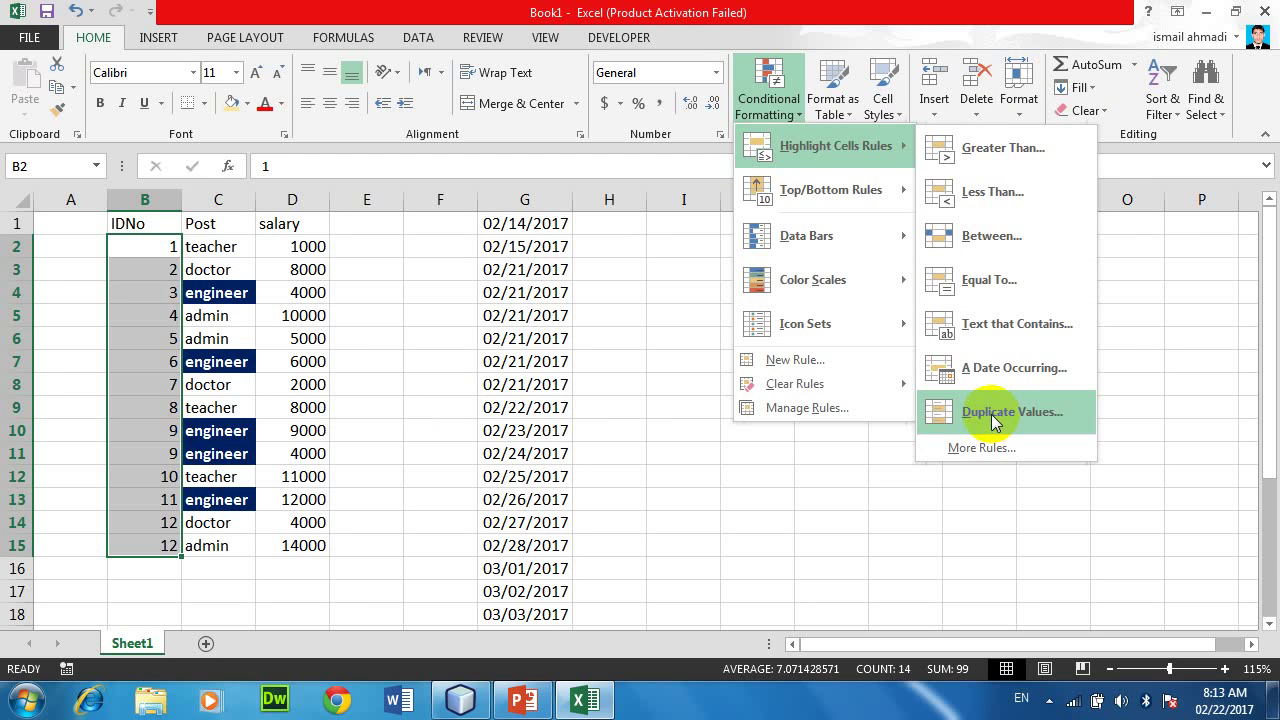
click(991, 414)
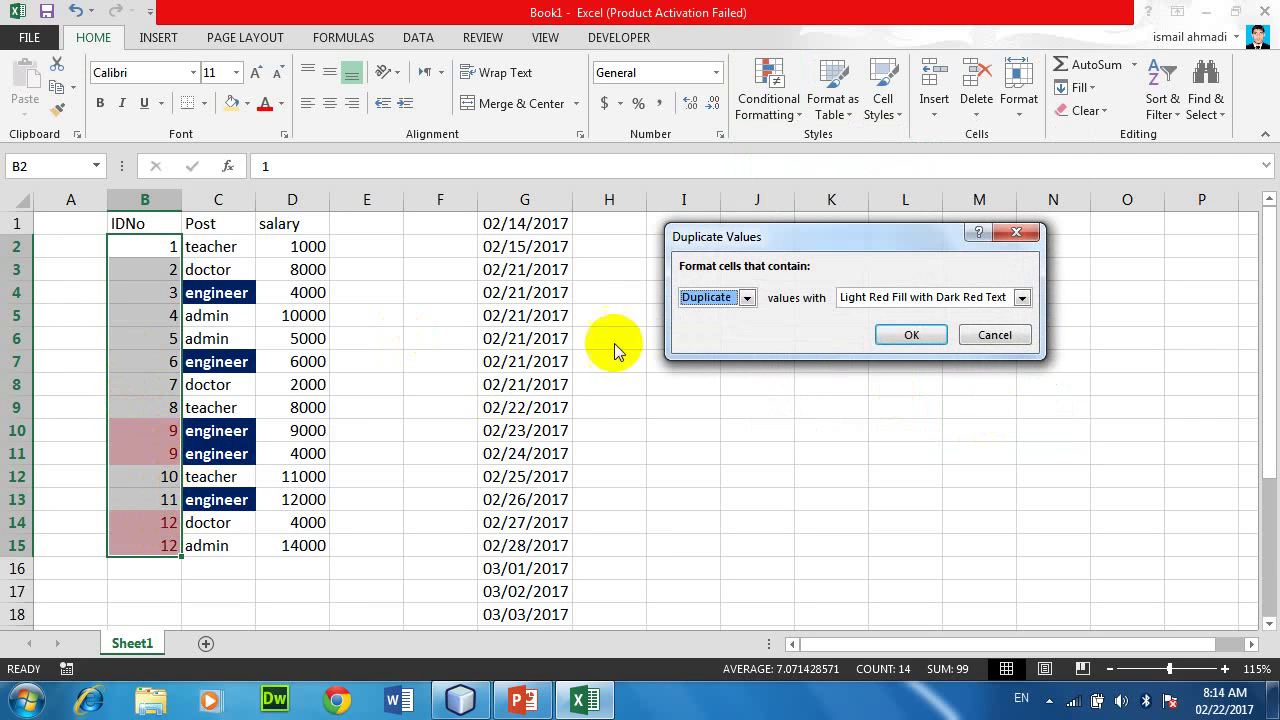
click(692, 298)
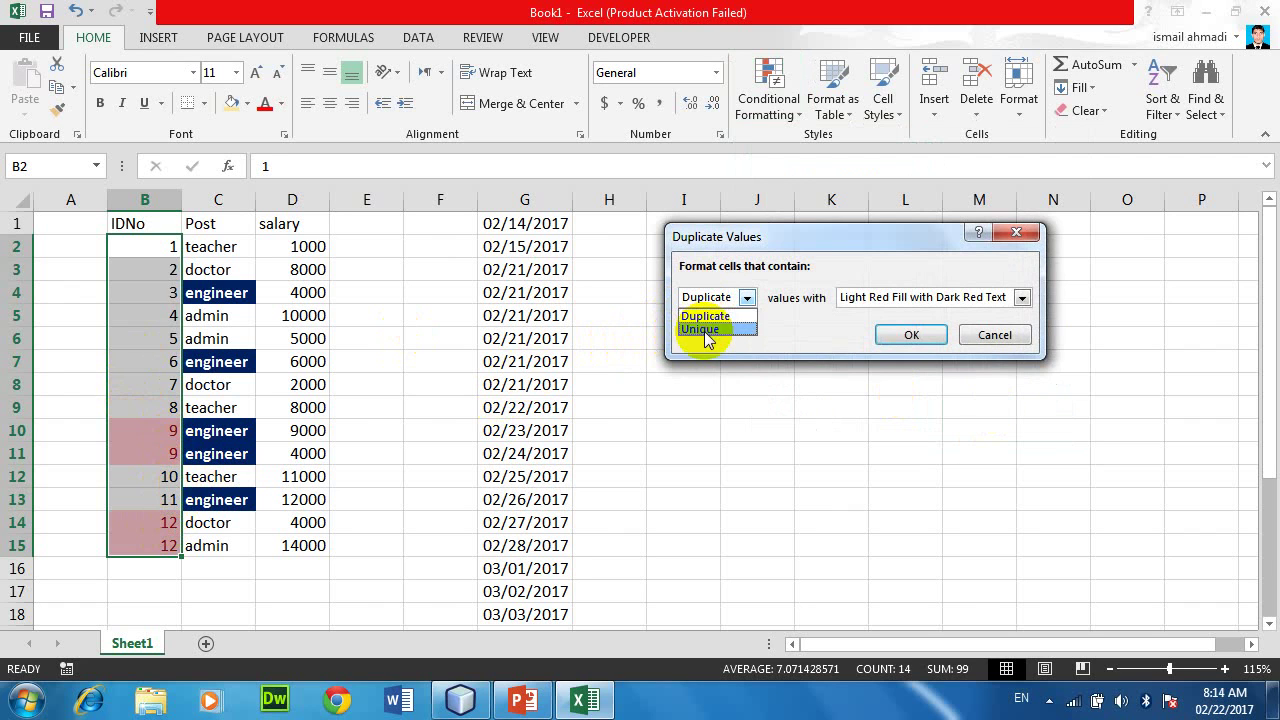
click(705, 330)
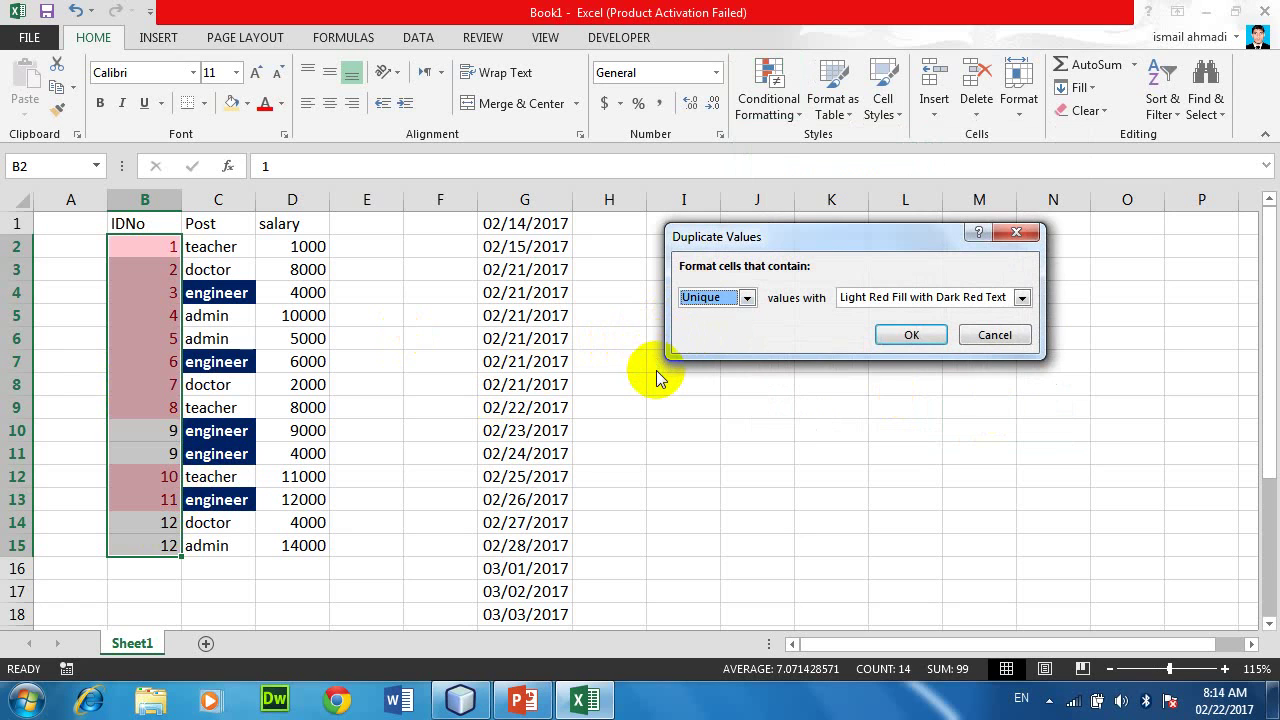
click(990, 334)
Step: Browse the Highlight Cells and Top/Bottom menus without choosing, then select salaries D2:D15
click(768, 100)
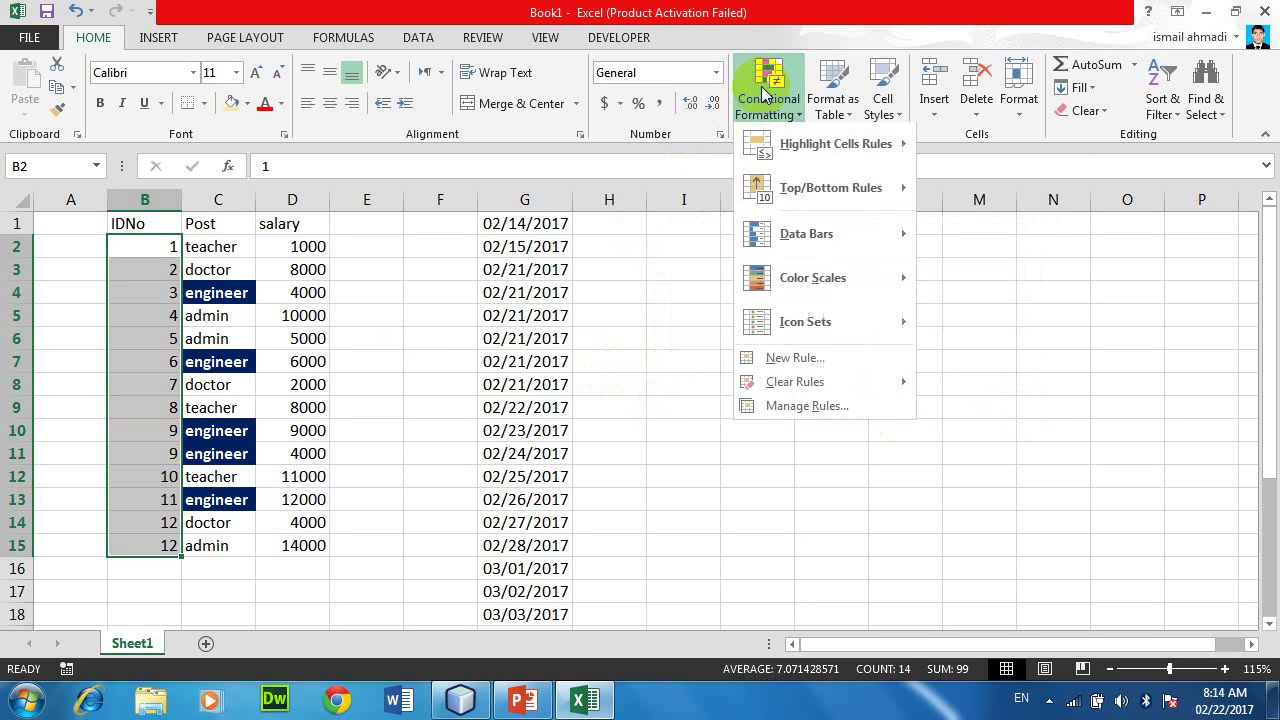
mouse_move(886, 148)
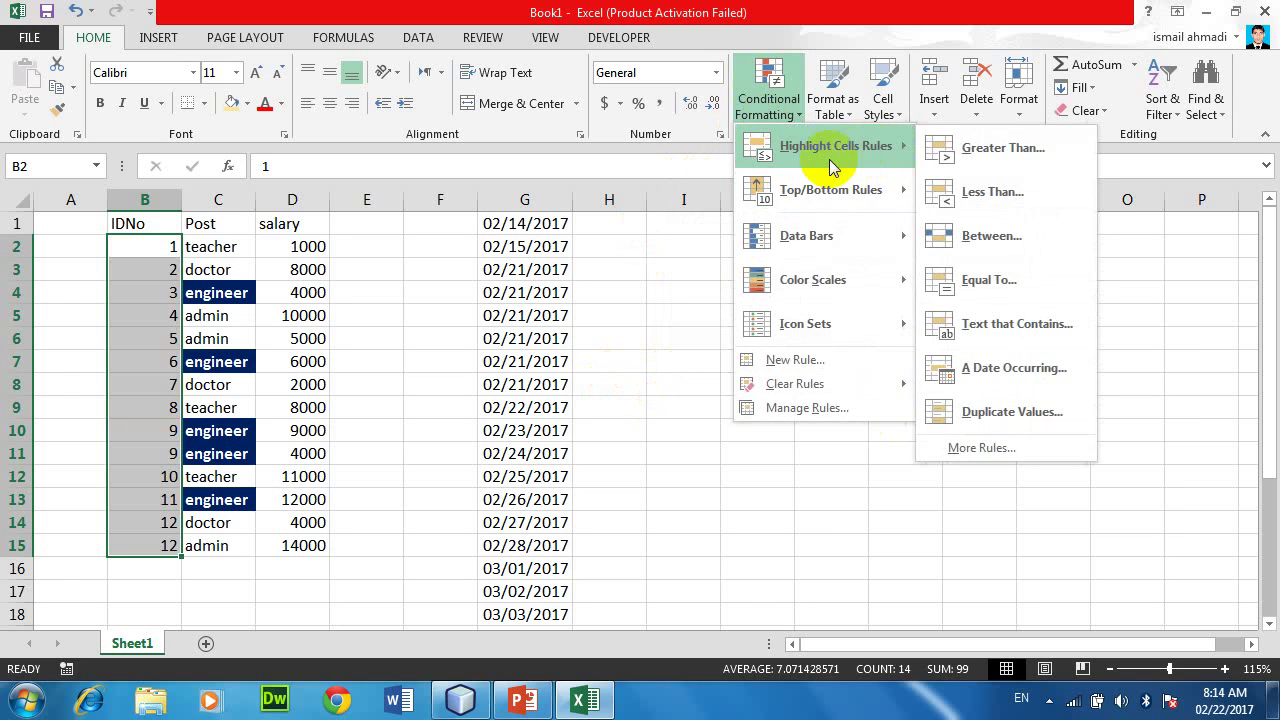
mouse_move(850, 199)
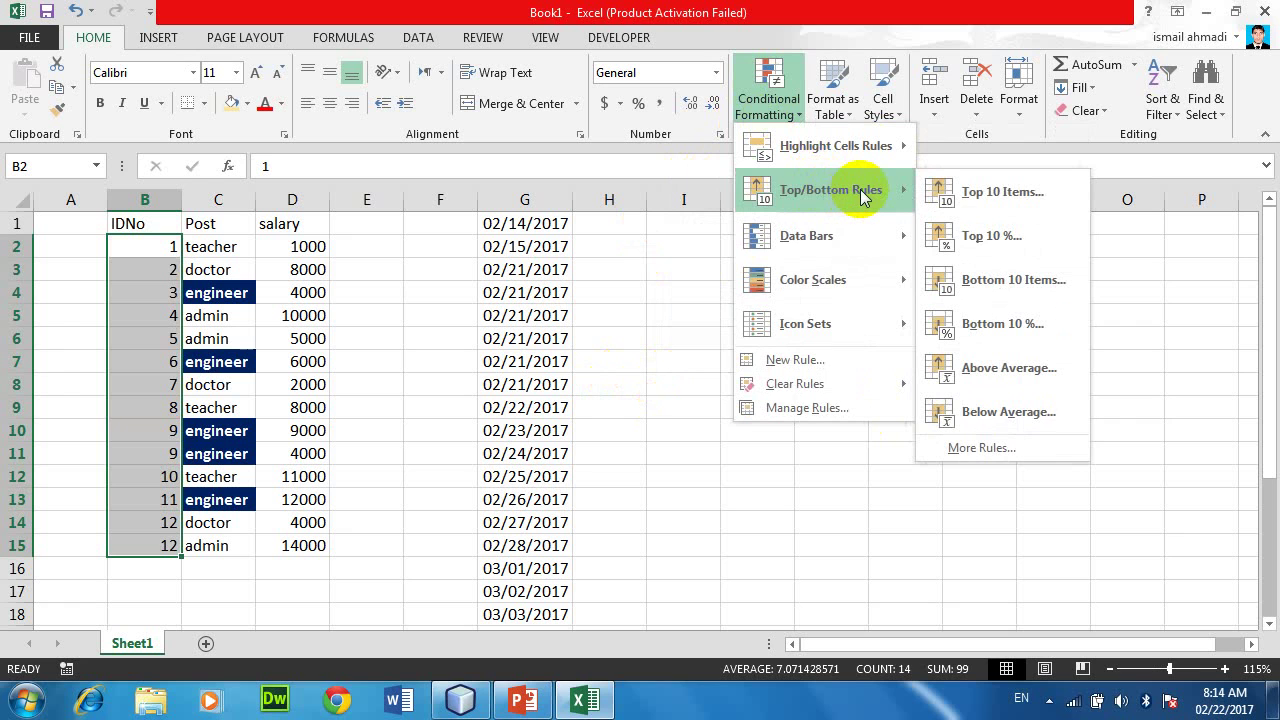
click(677, 318)
click(677, 318)
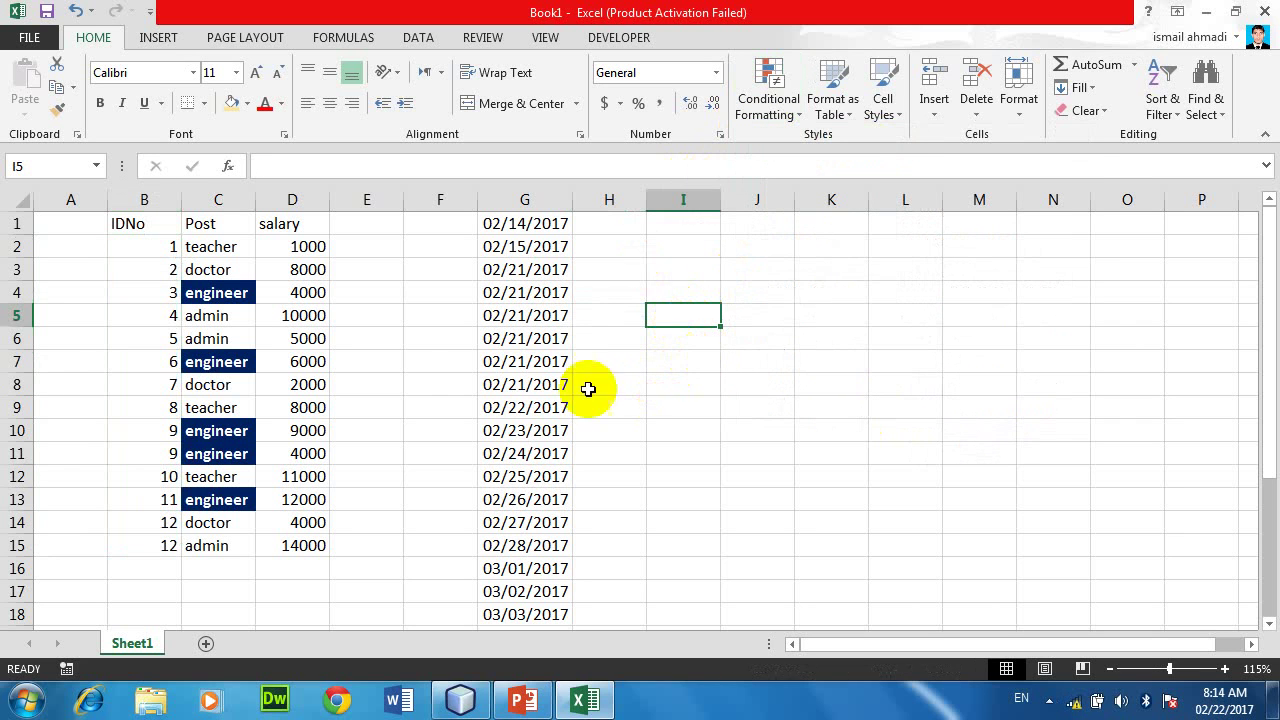
drag(303, 245, 292, 548)
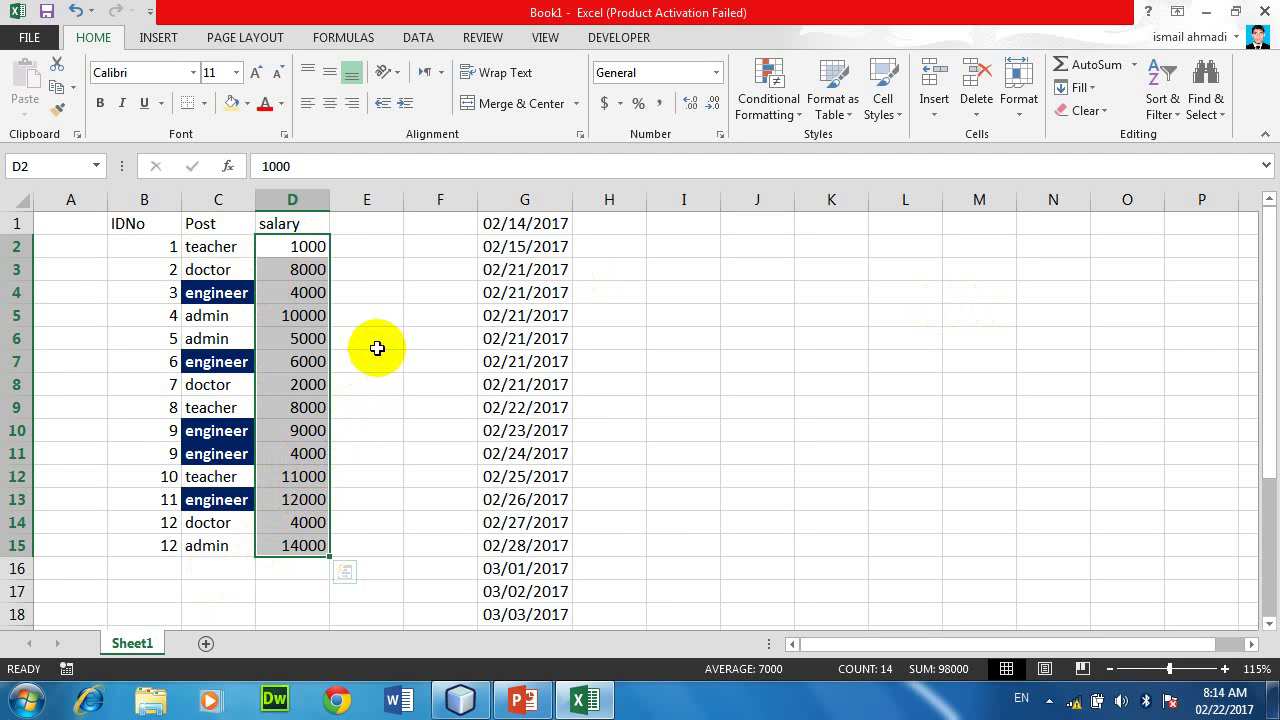
click(785, 112)
mouse_move(855, 200)
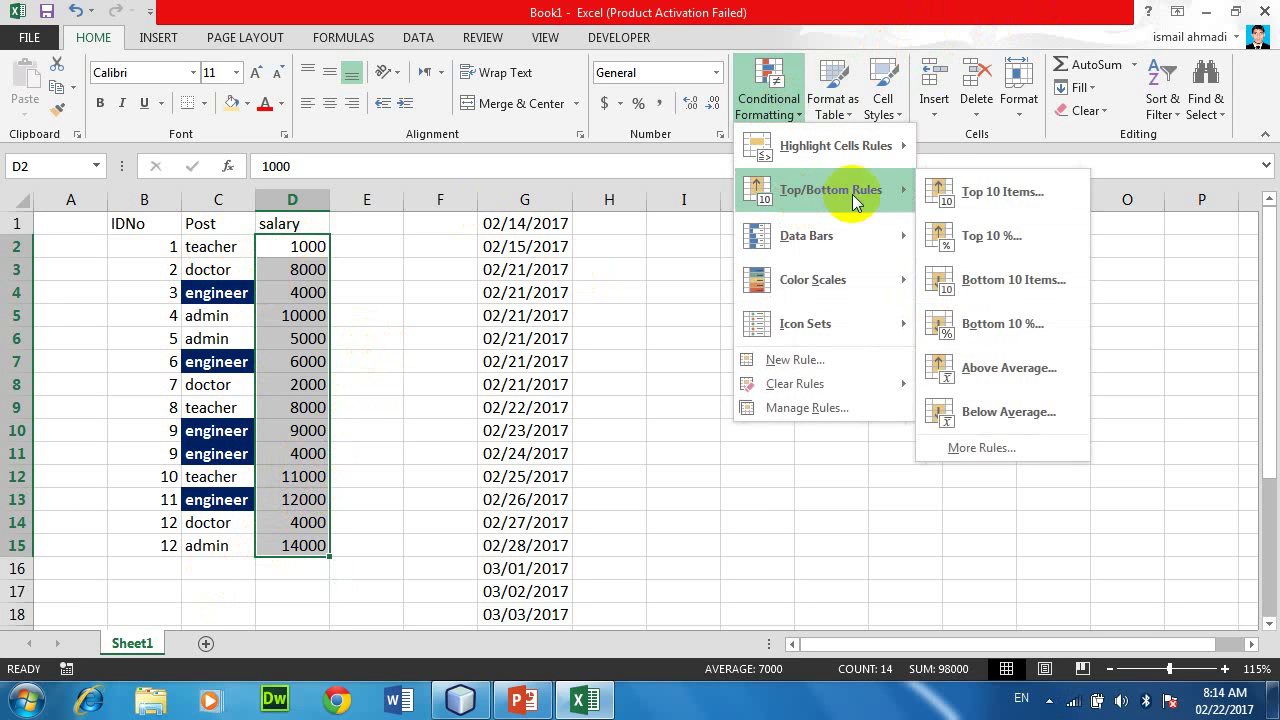
click(1020, 194)
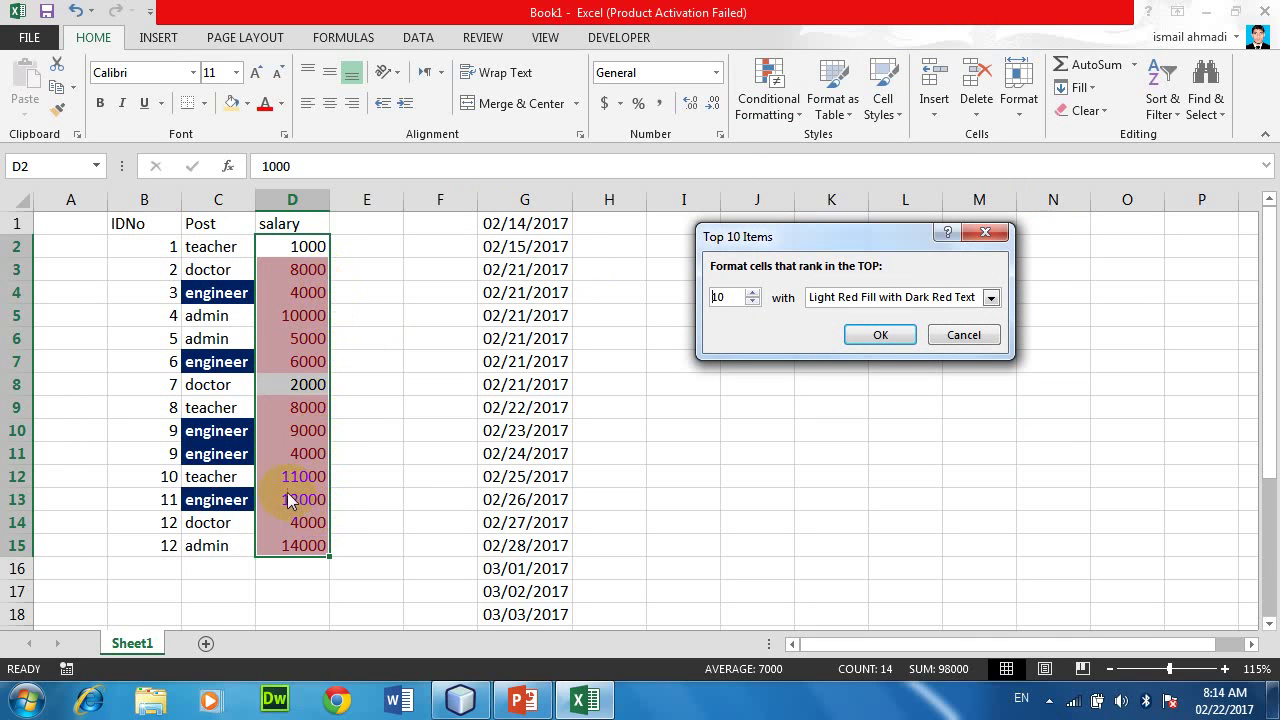
drag(730, 297, 686, 295)
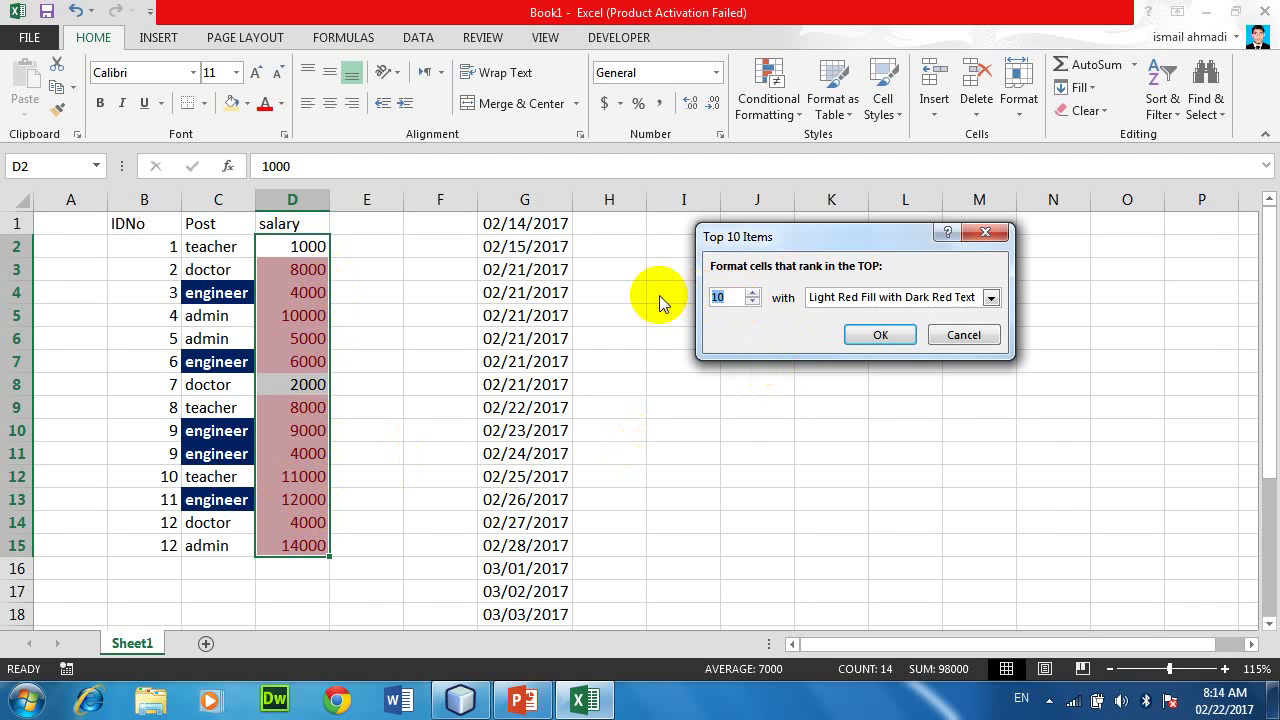
text(4)
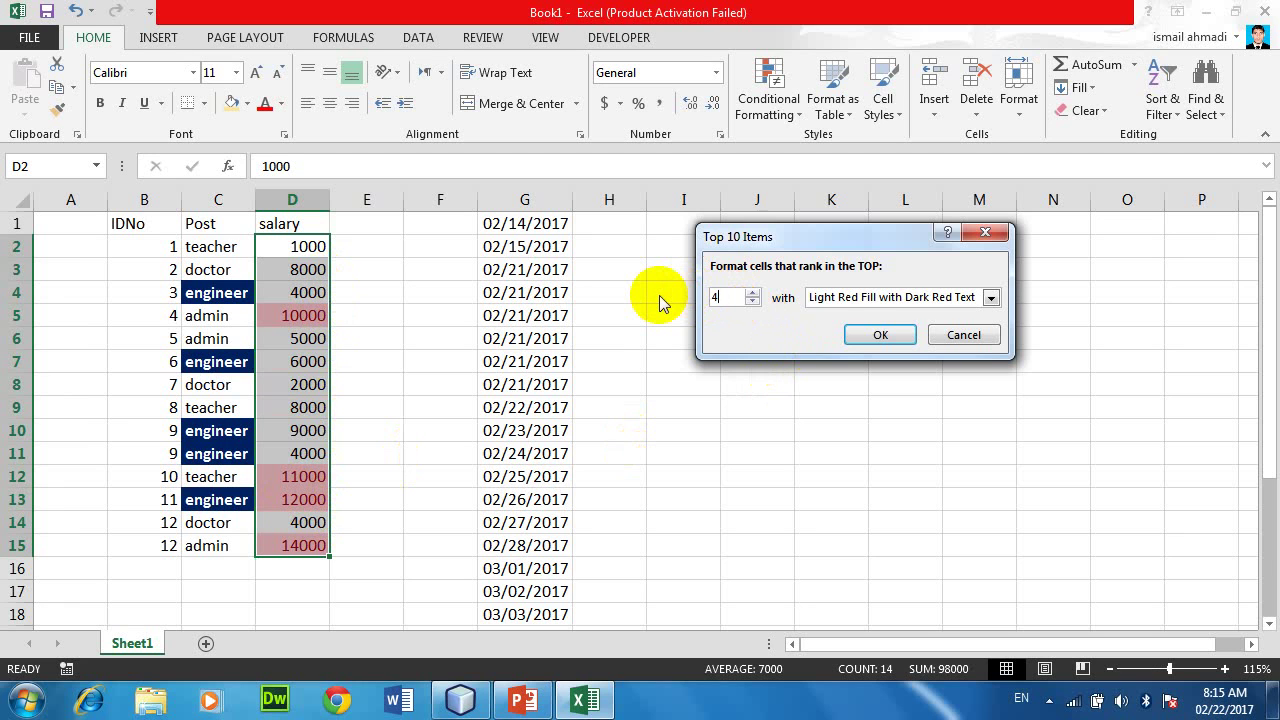
click(963, 334)
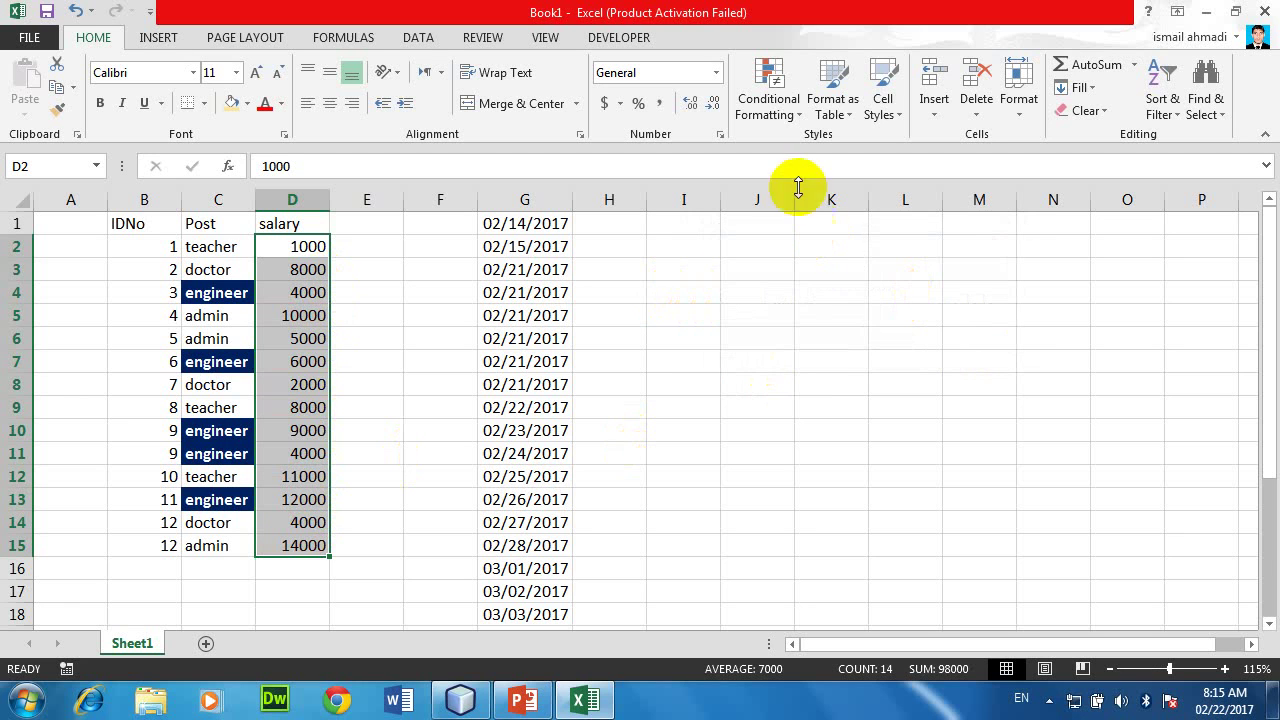
click(768, 100)
mouse_move(808, 145)
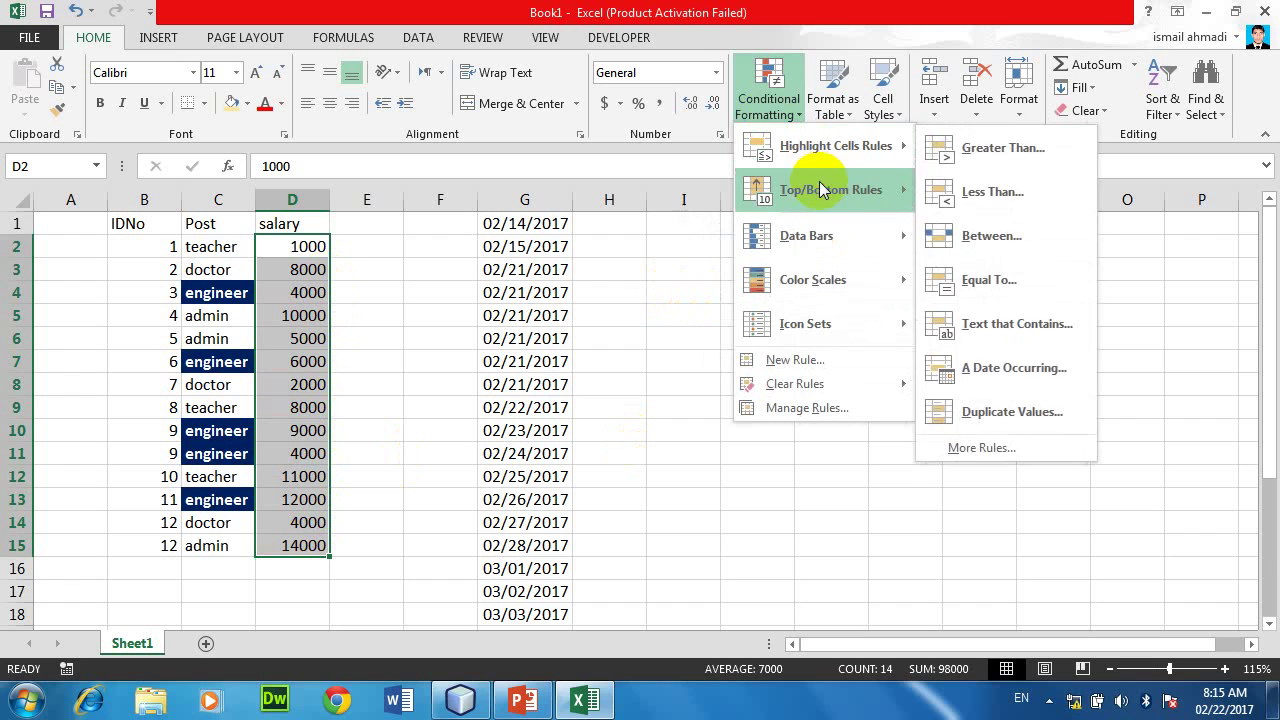
mouse_move(819, 183)
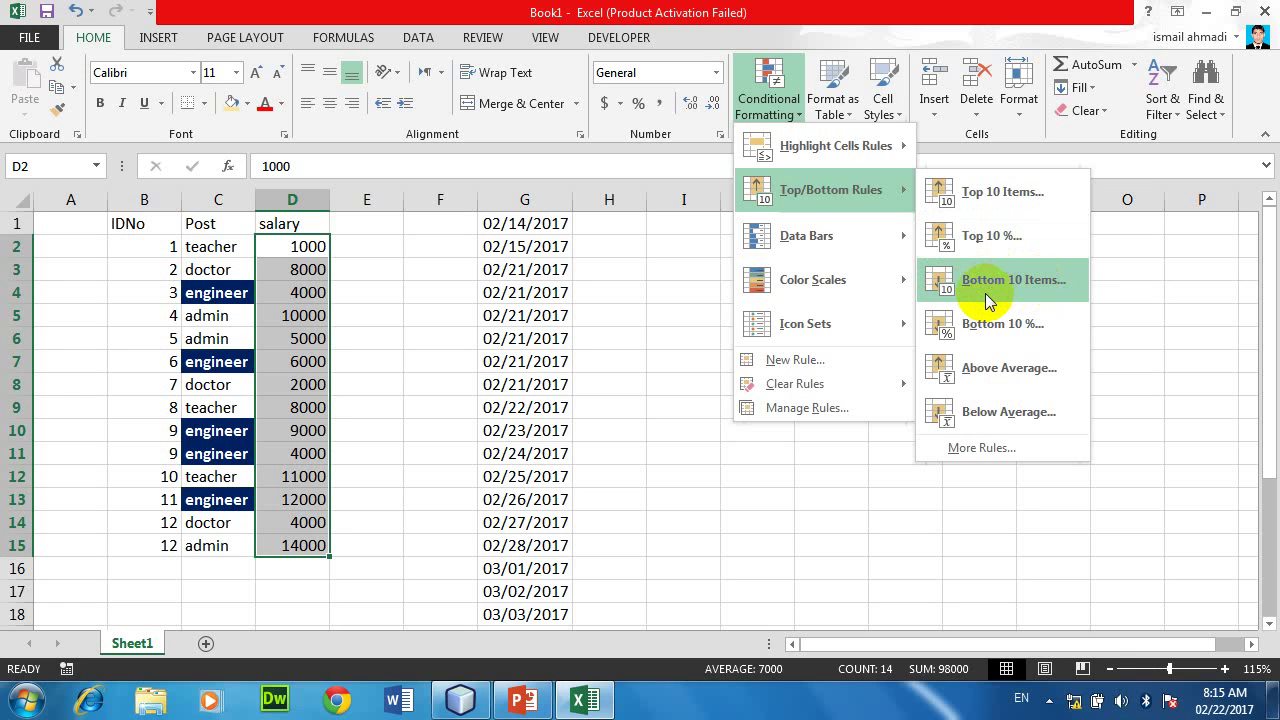
click(985, 293)
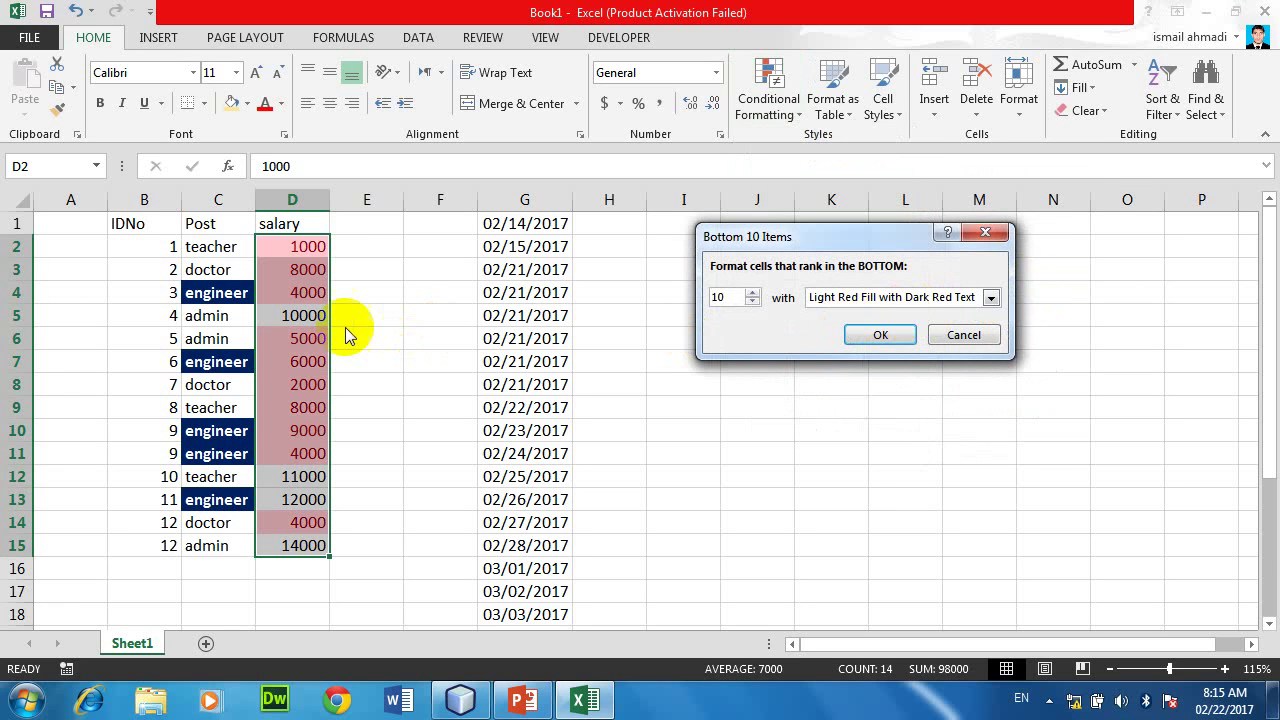
double_click(726, 297)
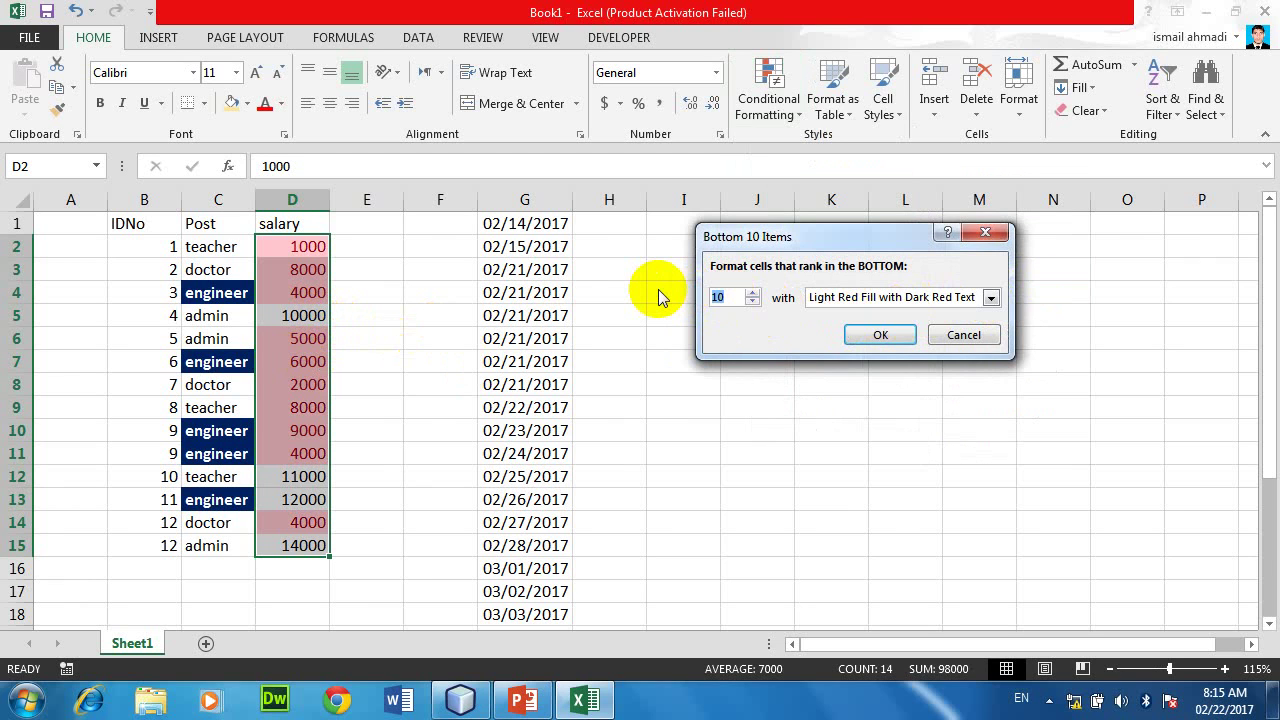
text(2)
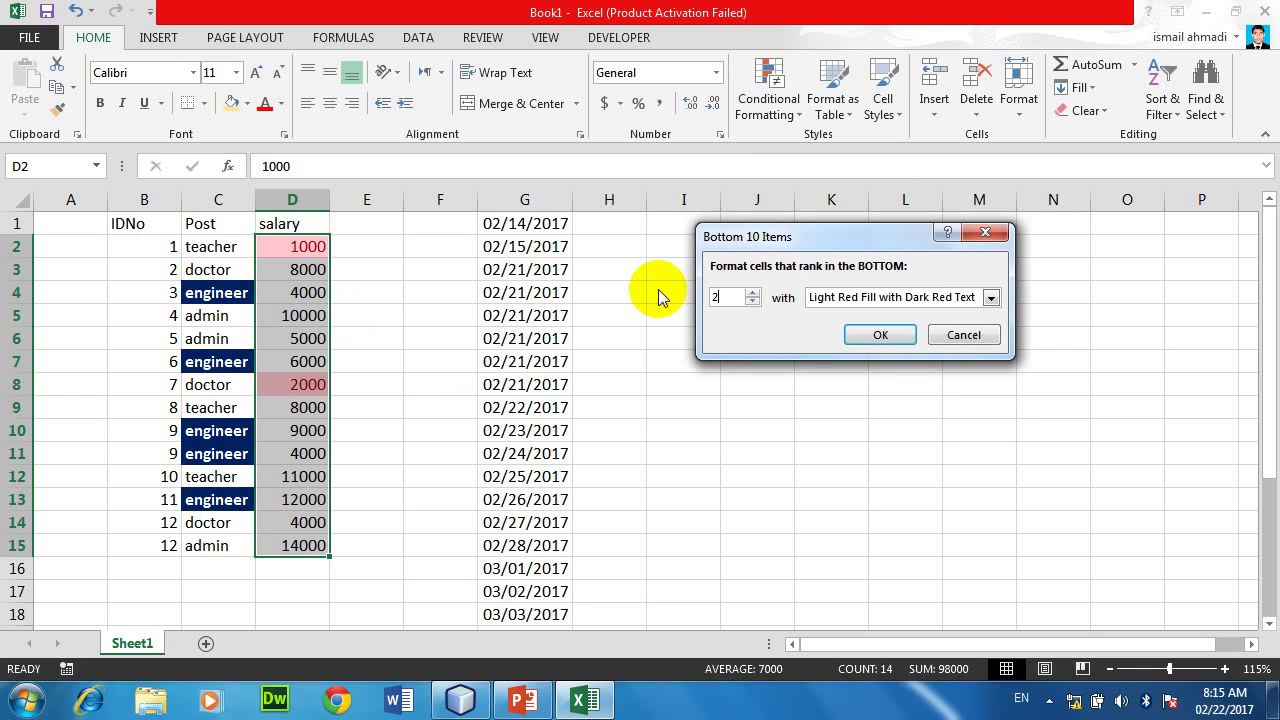
click(984, 233)
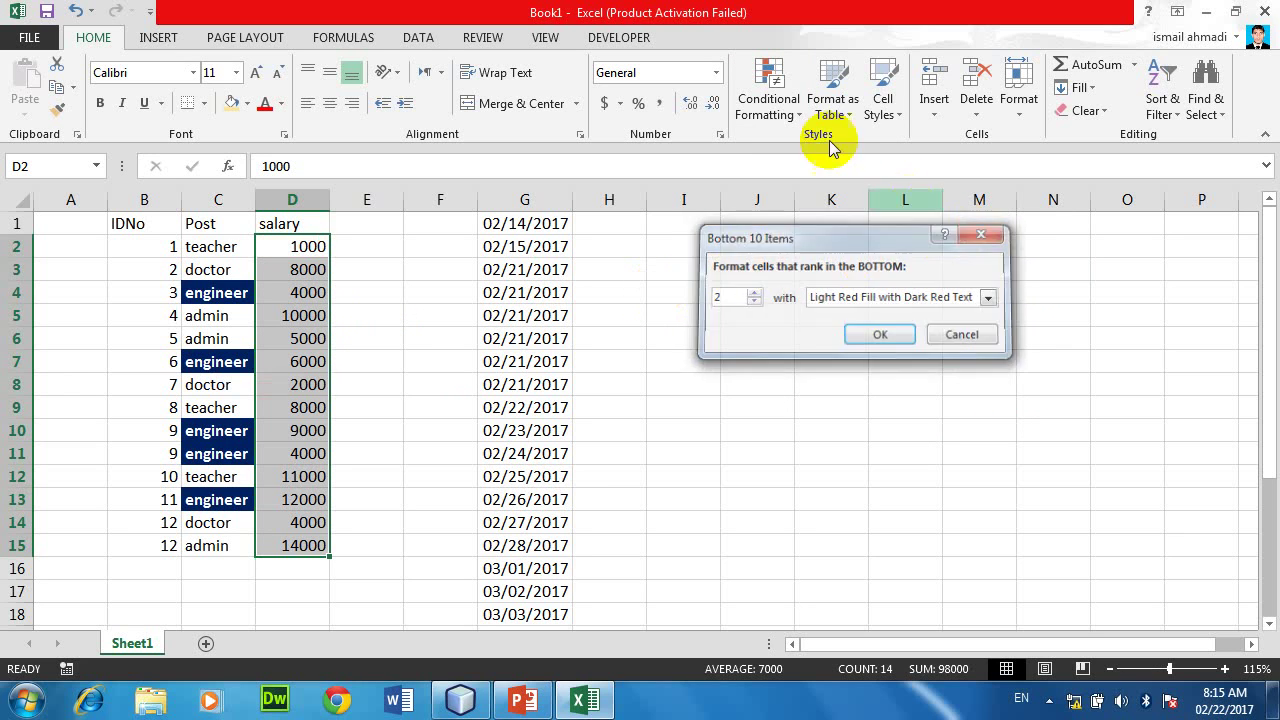
Step: Preview a Top 10% rule on the salaries with the percentage changed to 50
click(769, 108)
mouse_move(840, 195)
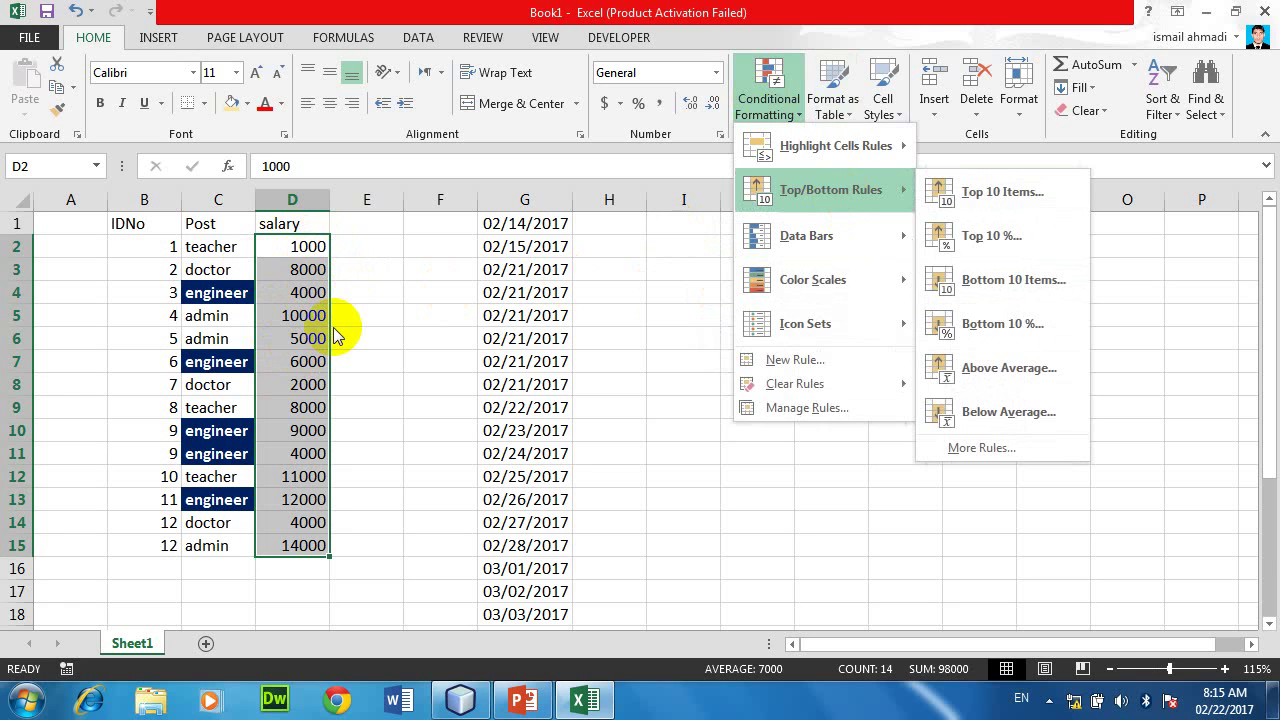
click(1000, 240)
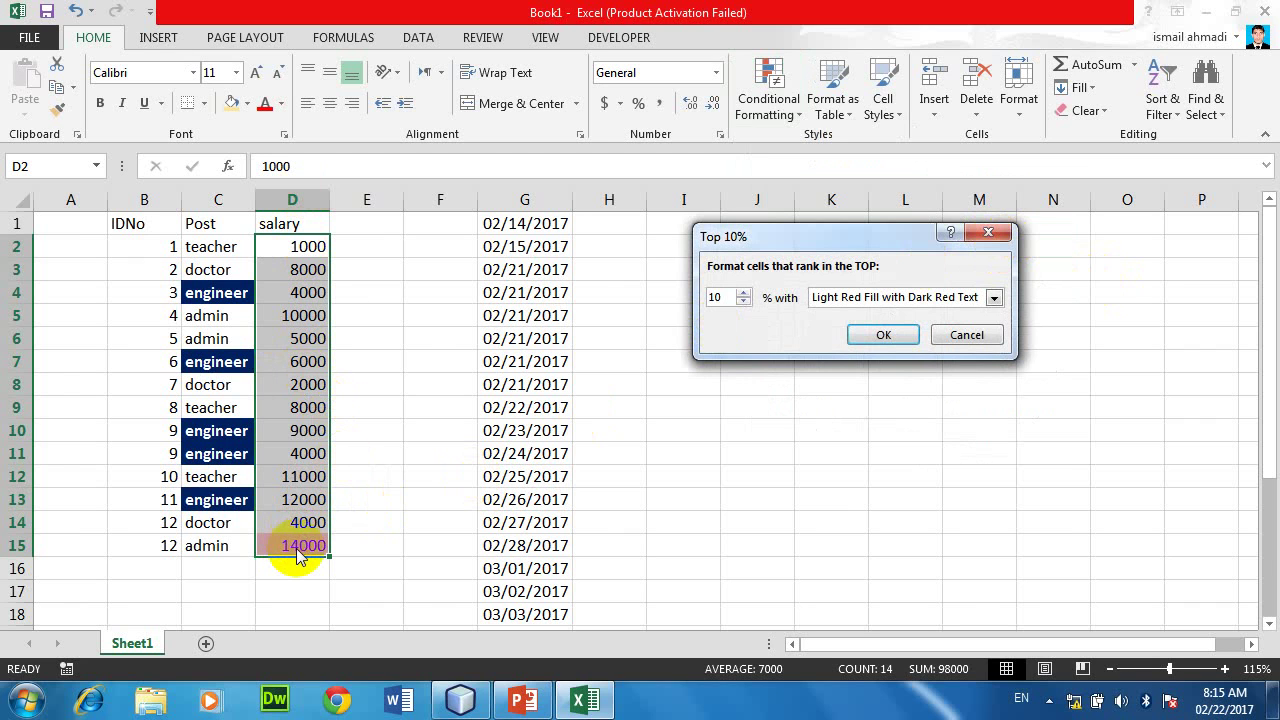
double_click(714, 297)
text(50)
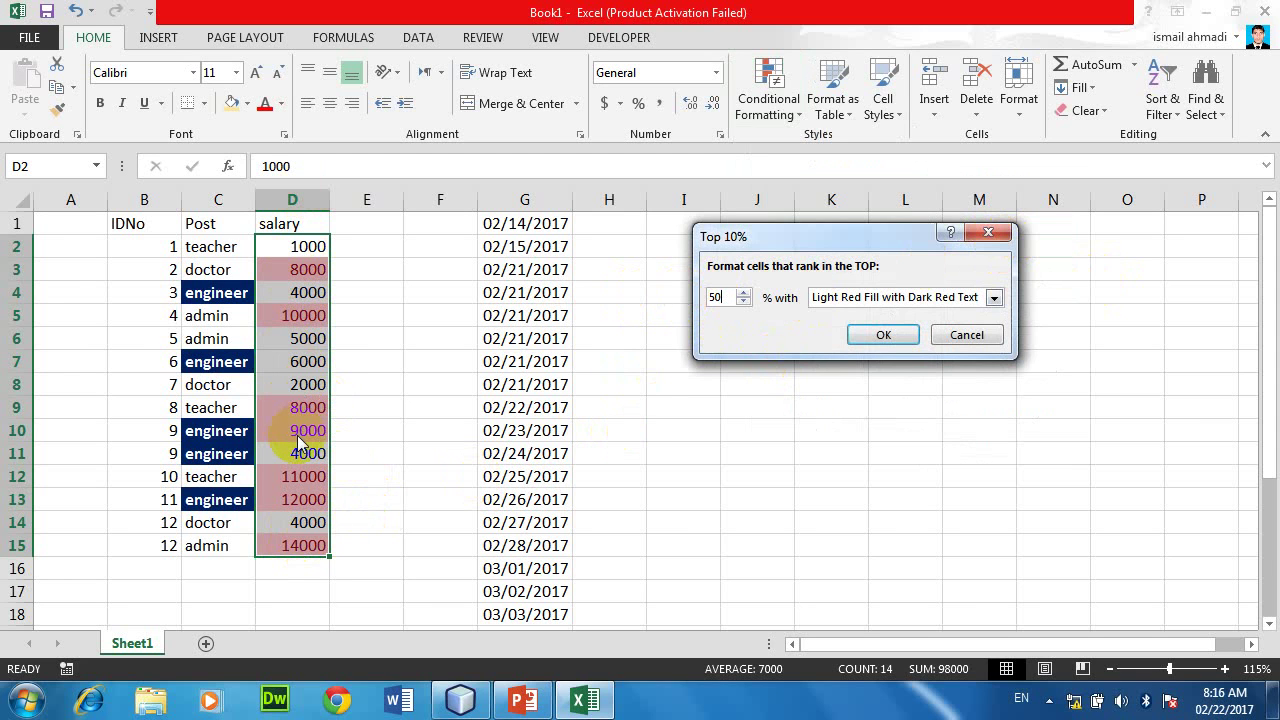
Step: Cancel the top-50% rule, preview Bottom 10% at 60% on the salaries, cancel, and reopen Conditional Formatting
click(966, 335)
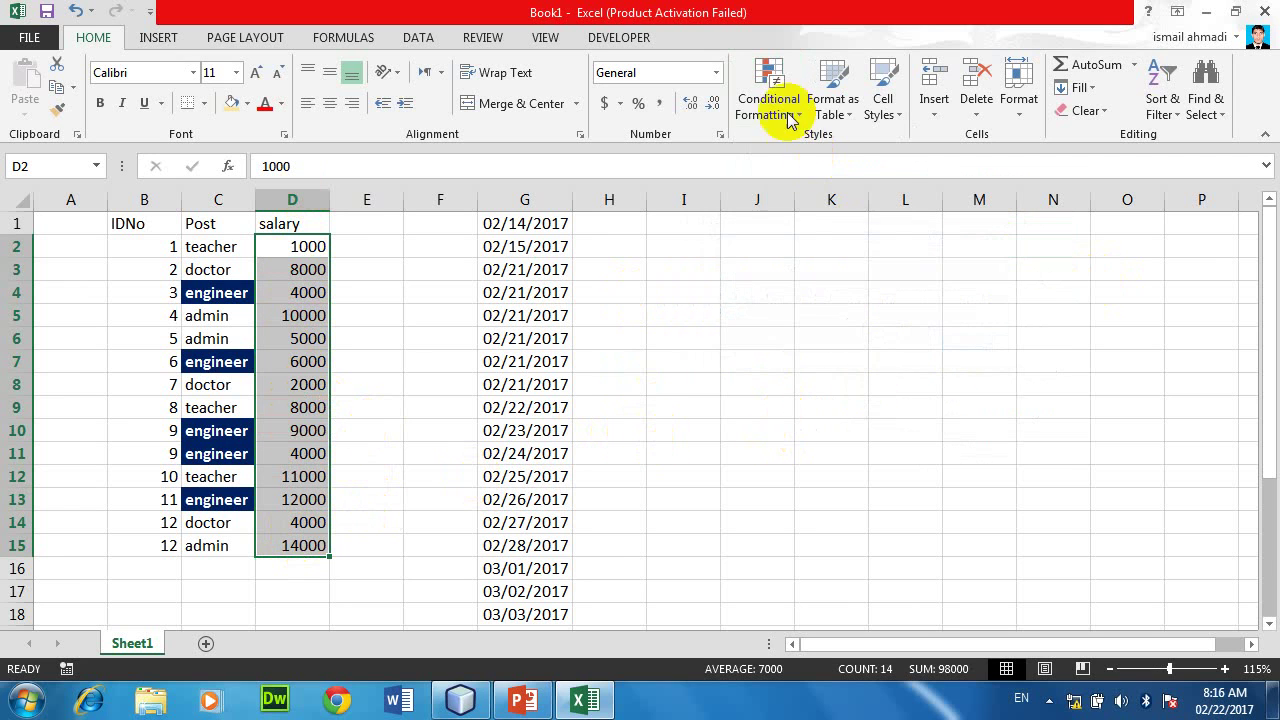
click(777, 104)
mouse_move(884, 188)
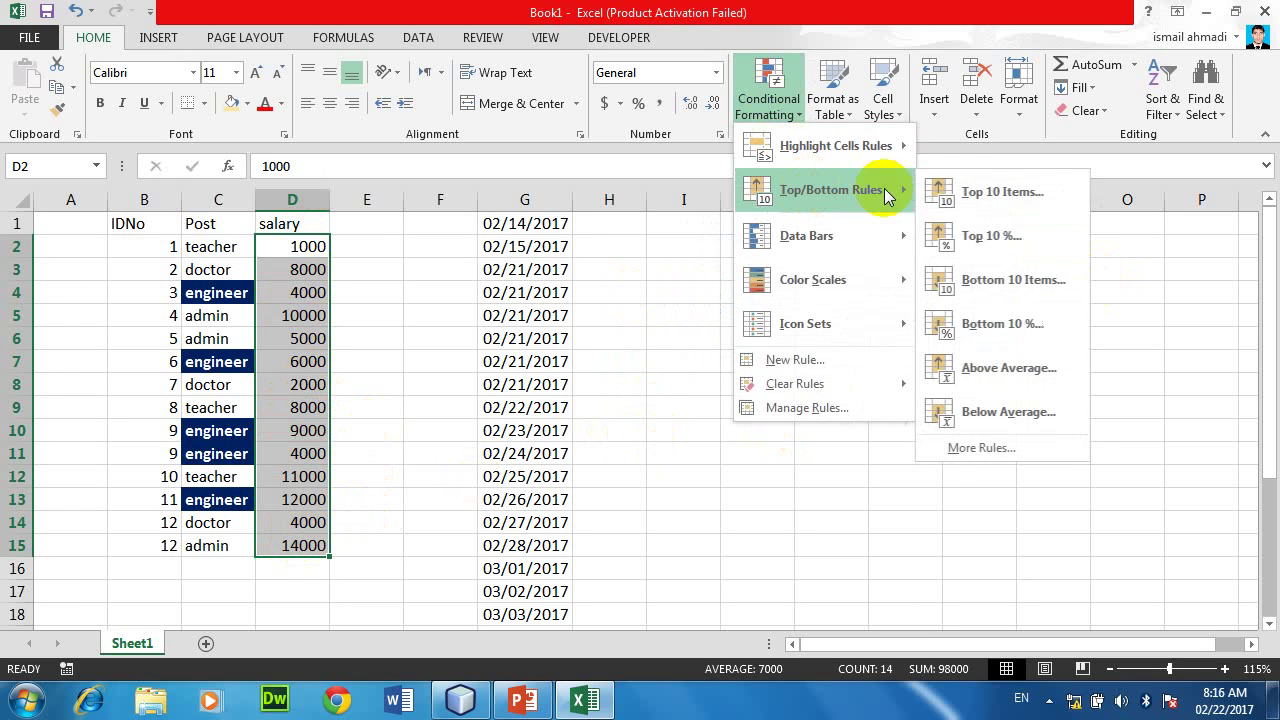
click(1000, 330)
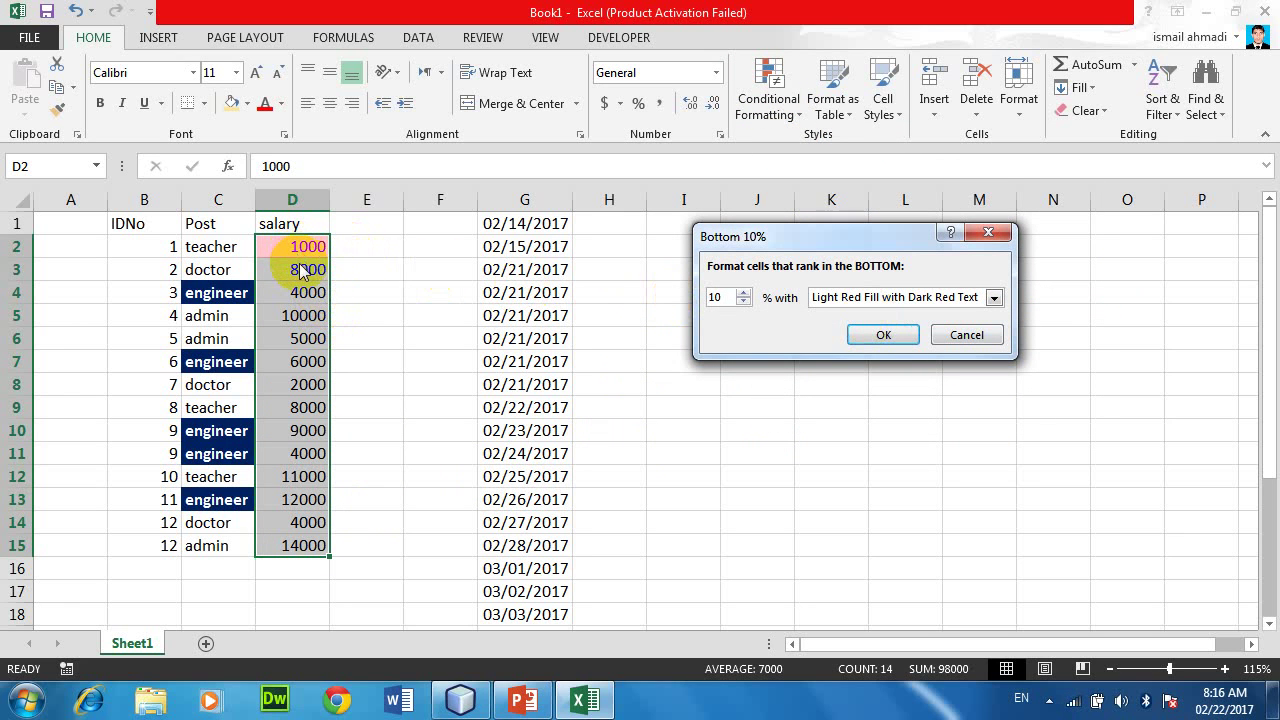
double_click(716, 297)
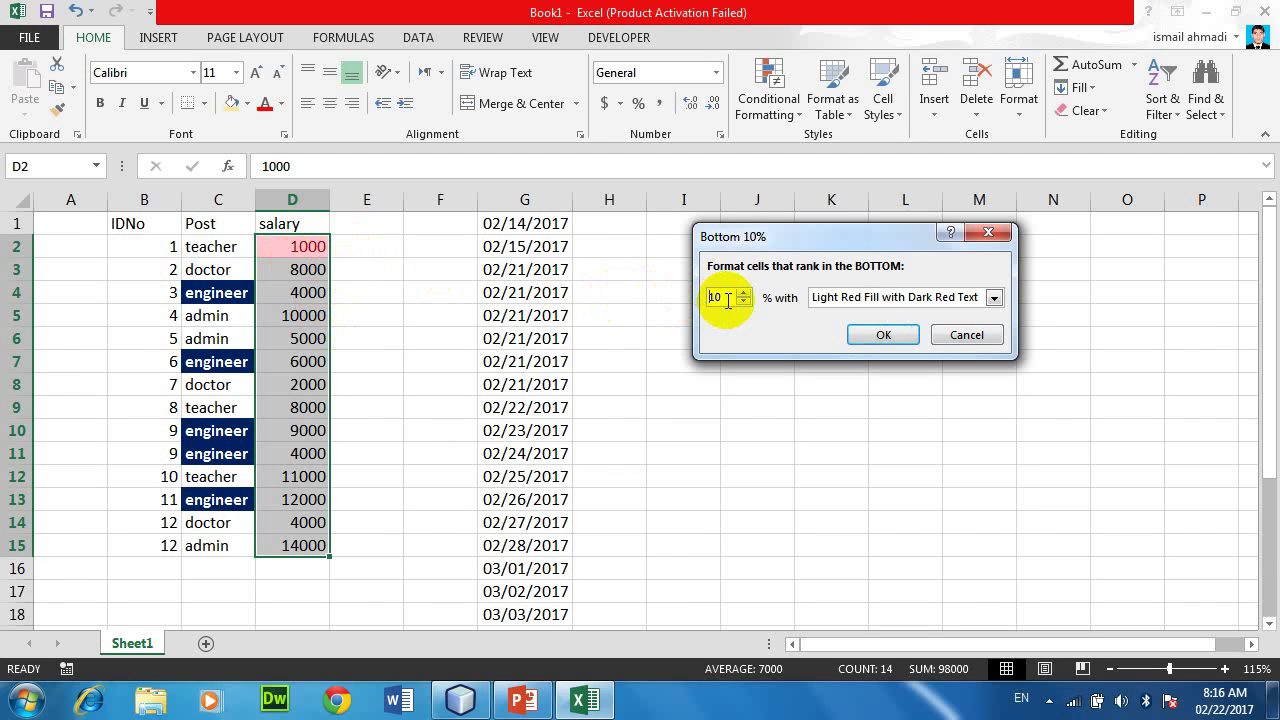
text(2)
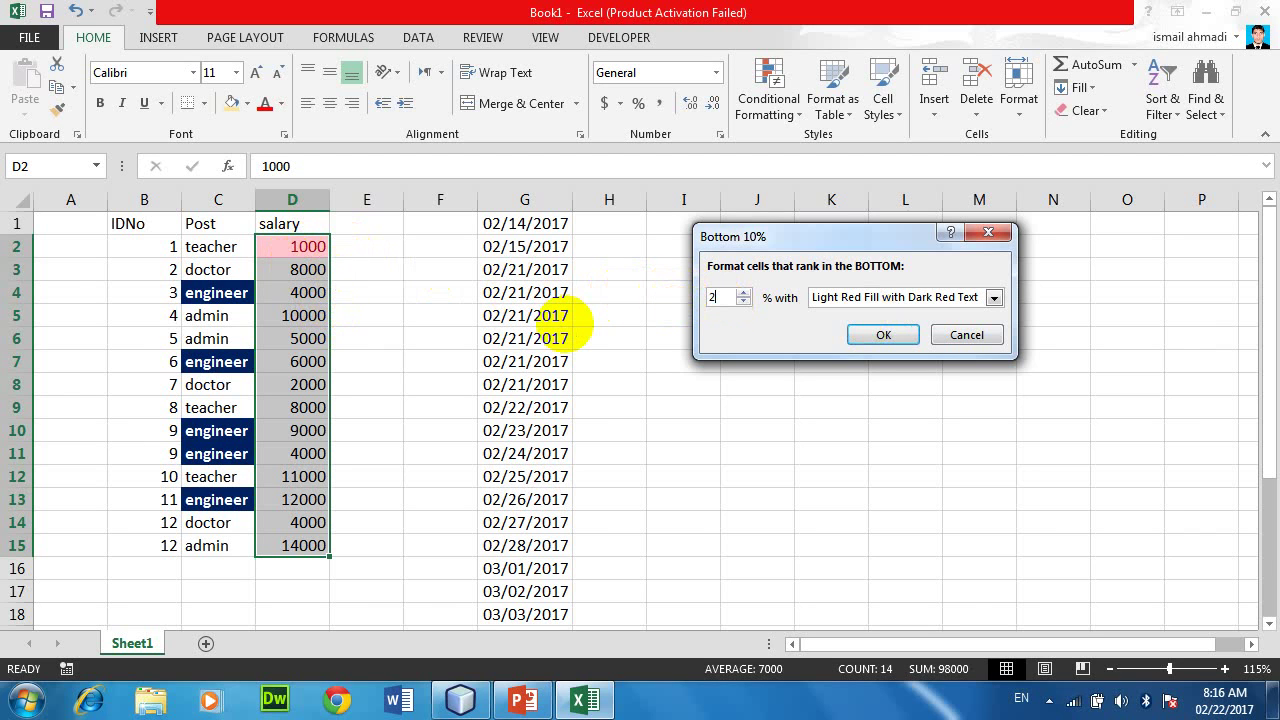
text(0)
key(BackSpace)
key(BackSpace)
text(60)
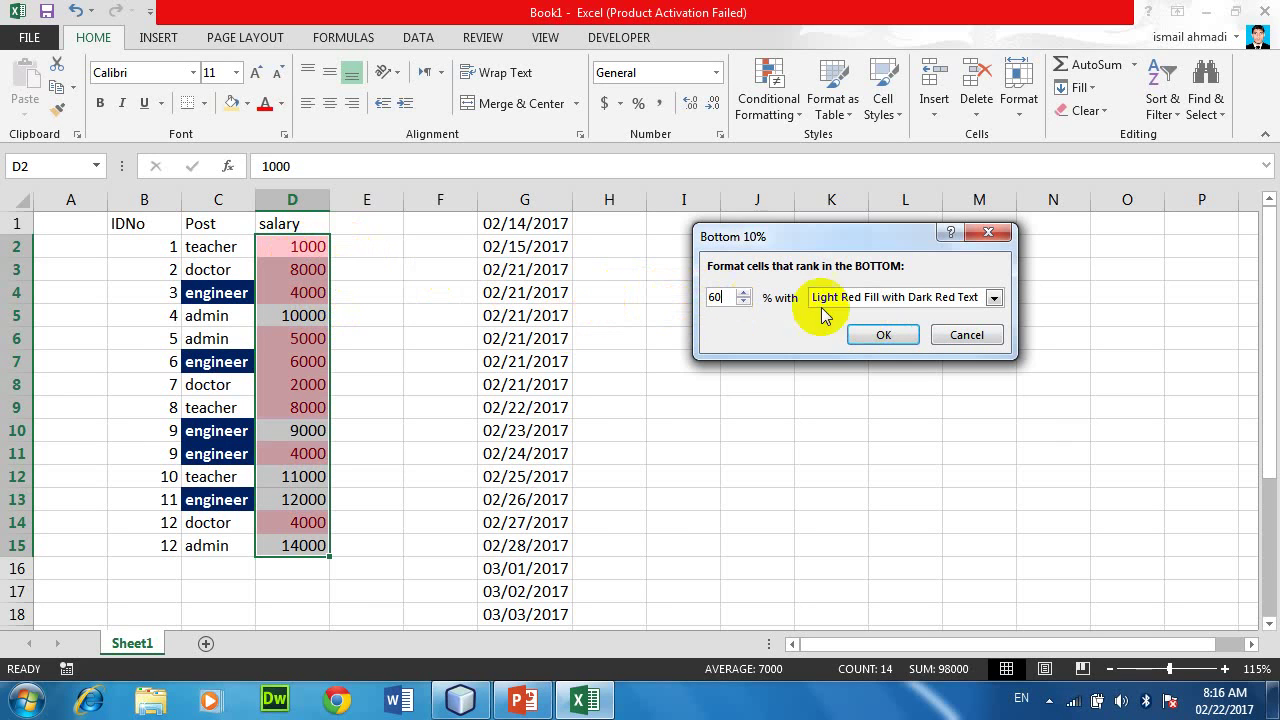
click(950, 335)
click(768, 112)
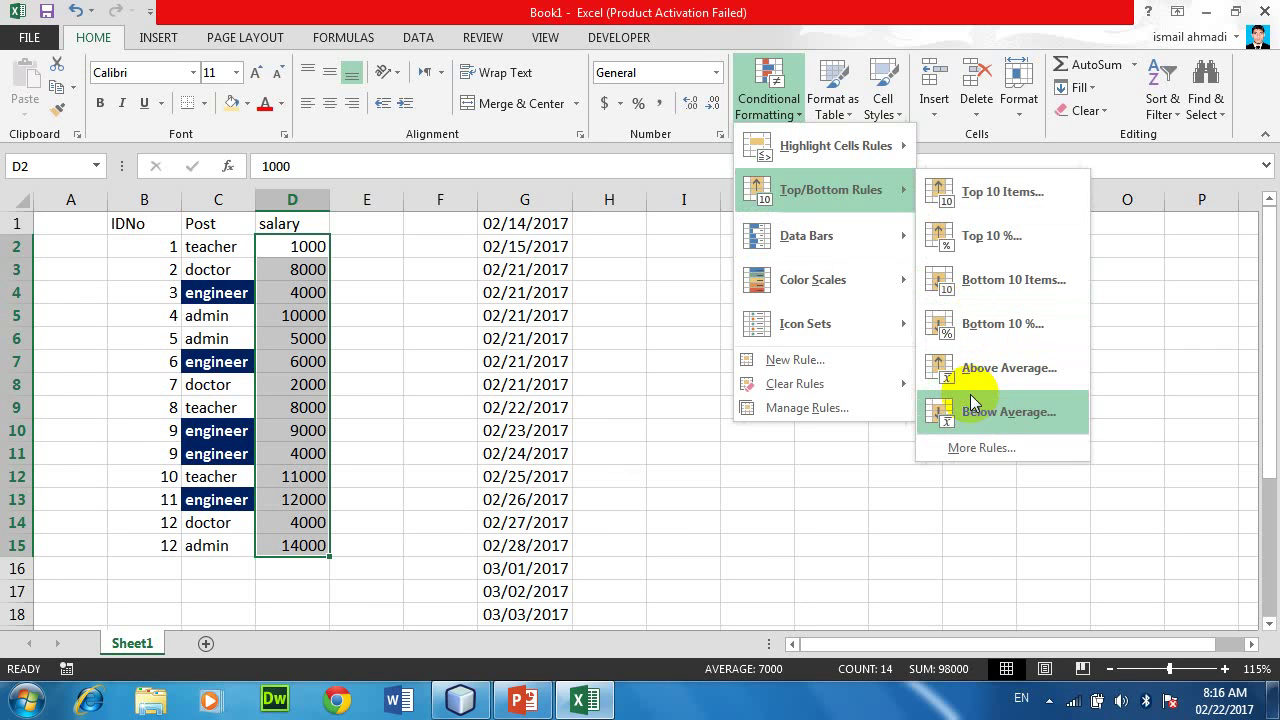
Step: Preview the Above Average highlight on the salaries and cancel it
mouse_move(822, 386)
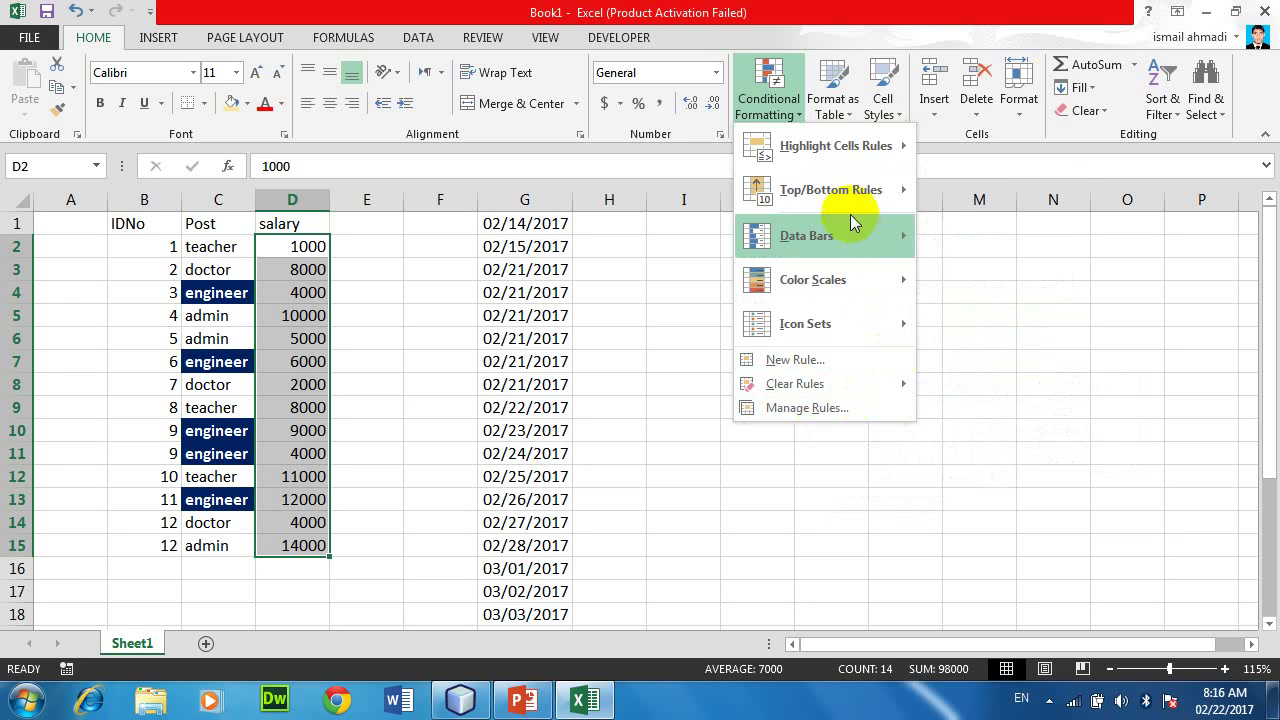
mouse_move(860, 199)
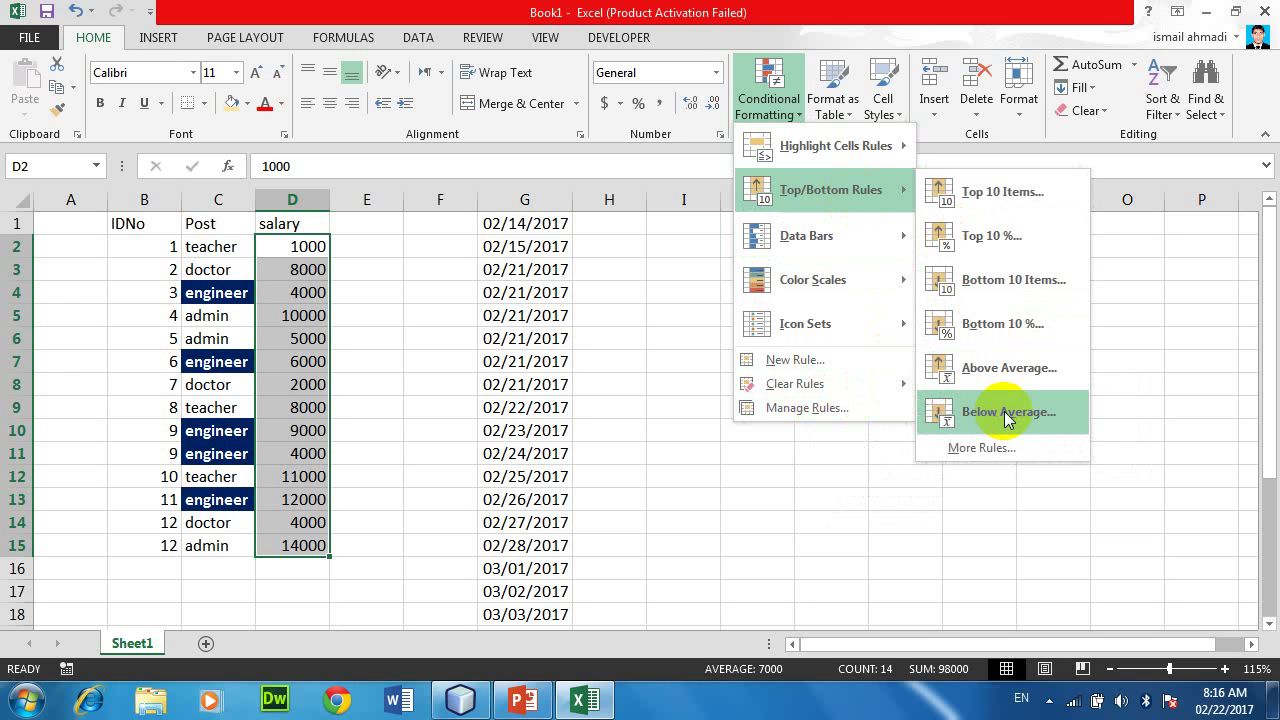
click(1030, 368)
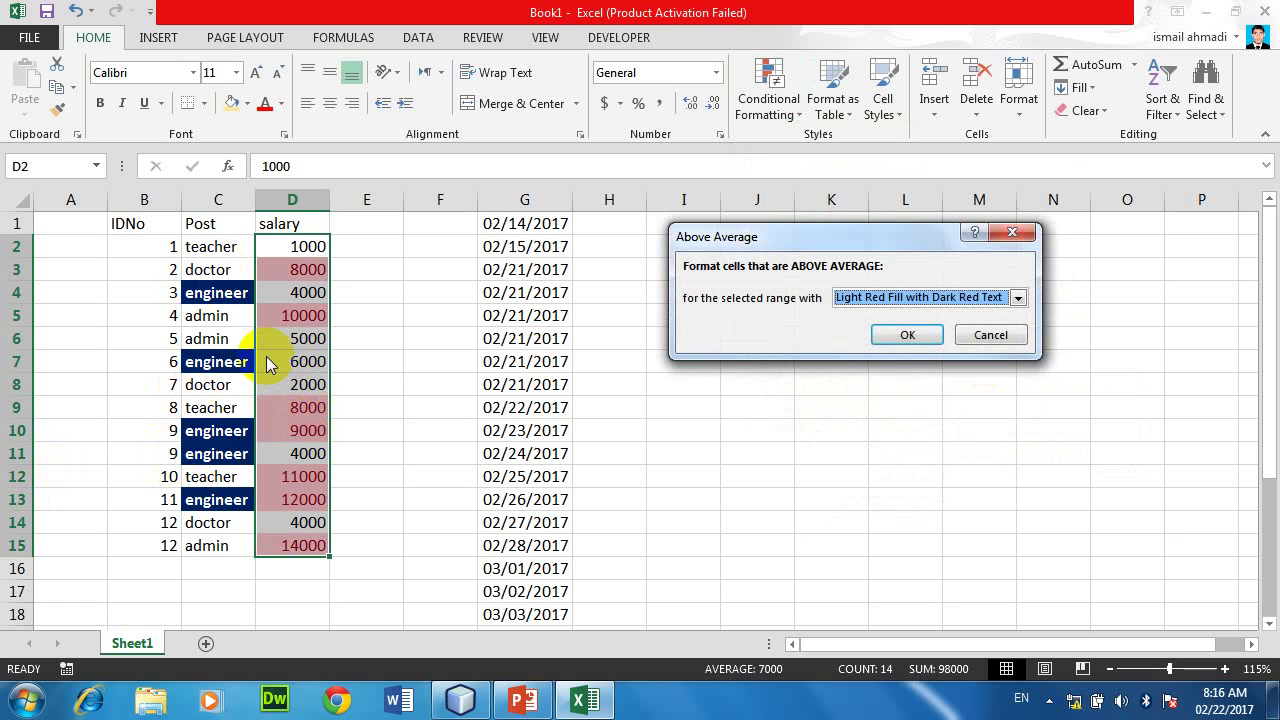
click(990, 335)
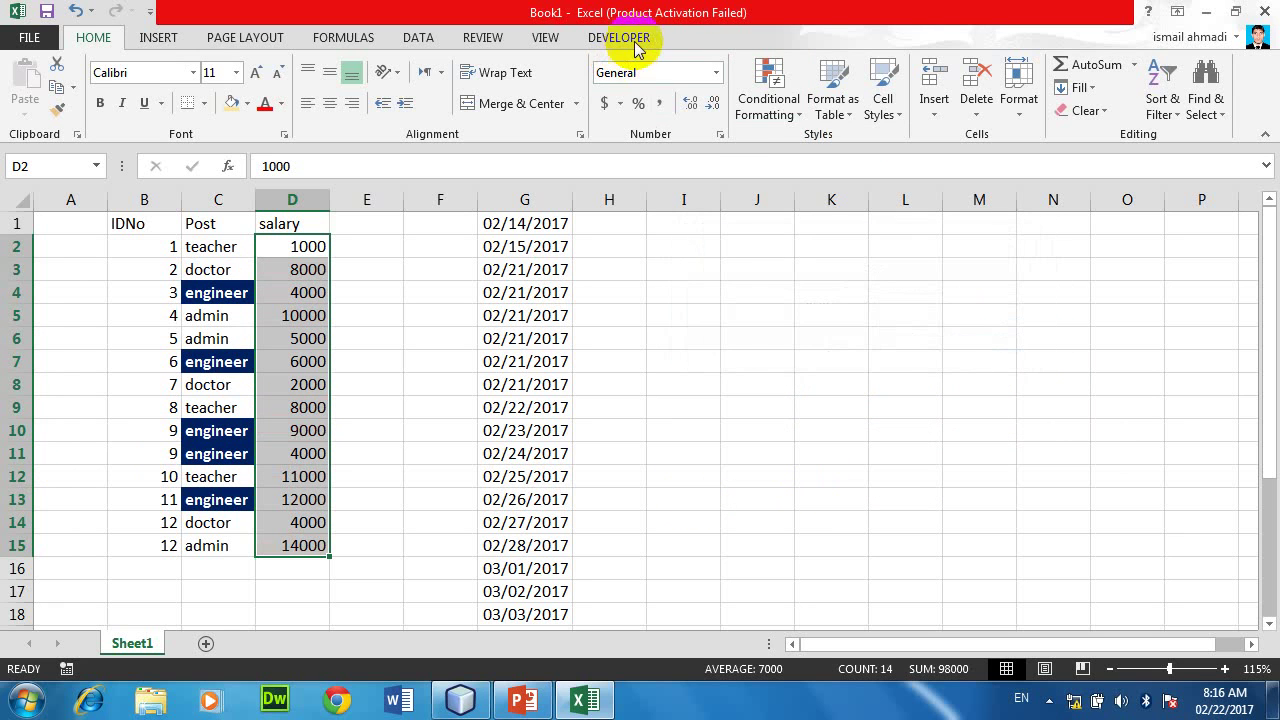
Step: Preview the Below Average highlight on the salaries, cancel it, and select J3
click(768, 118)
mouse_move(830, 190)
click(943, 414)
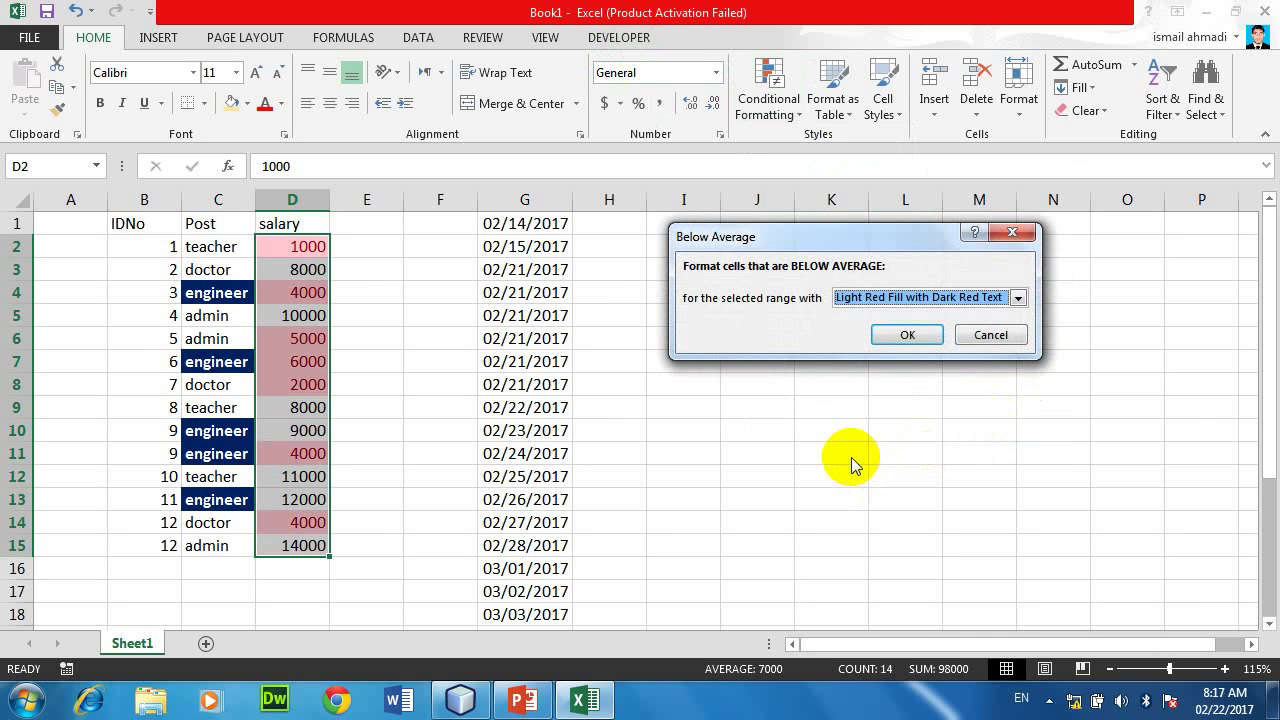
click(988, 336)
click(756, 272)
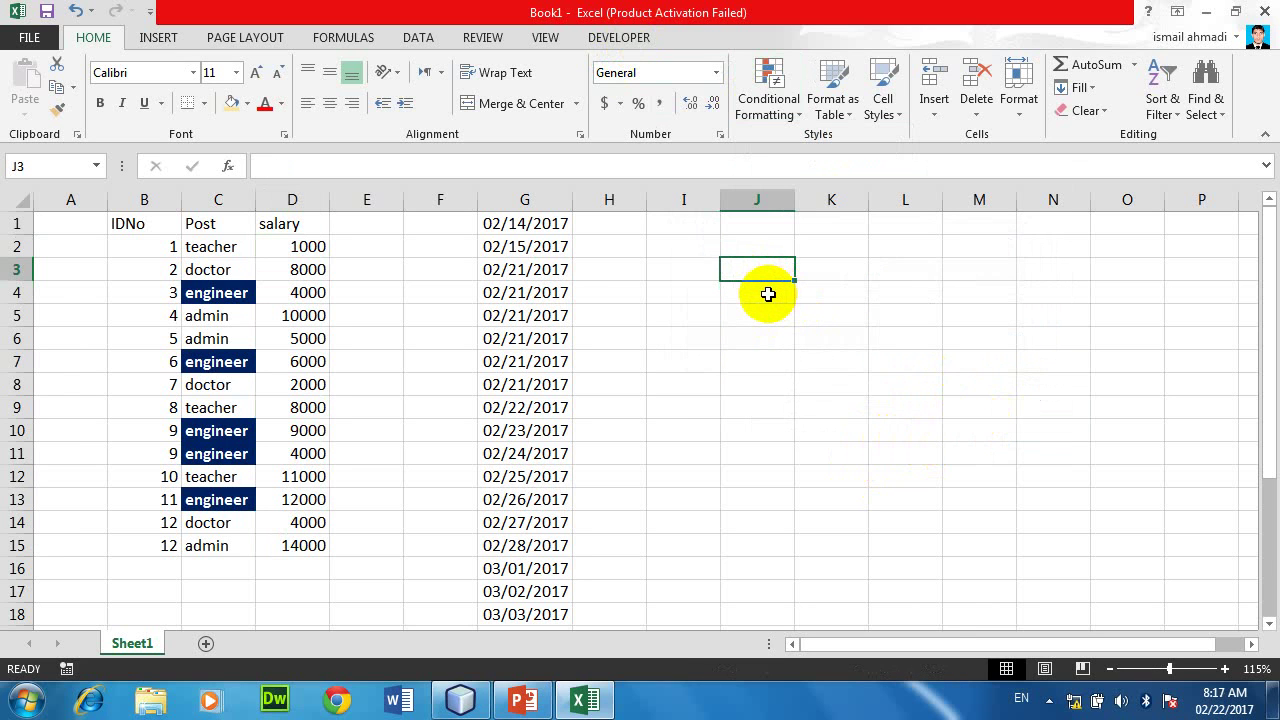
Step: Enter 10, 20, 30, 40, 50, 60, 70, 80 down column J from J3
text(10)
key(Return)
text(2)
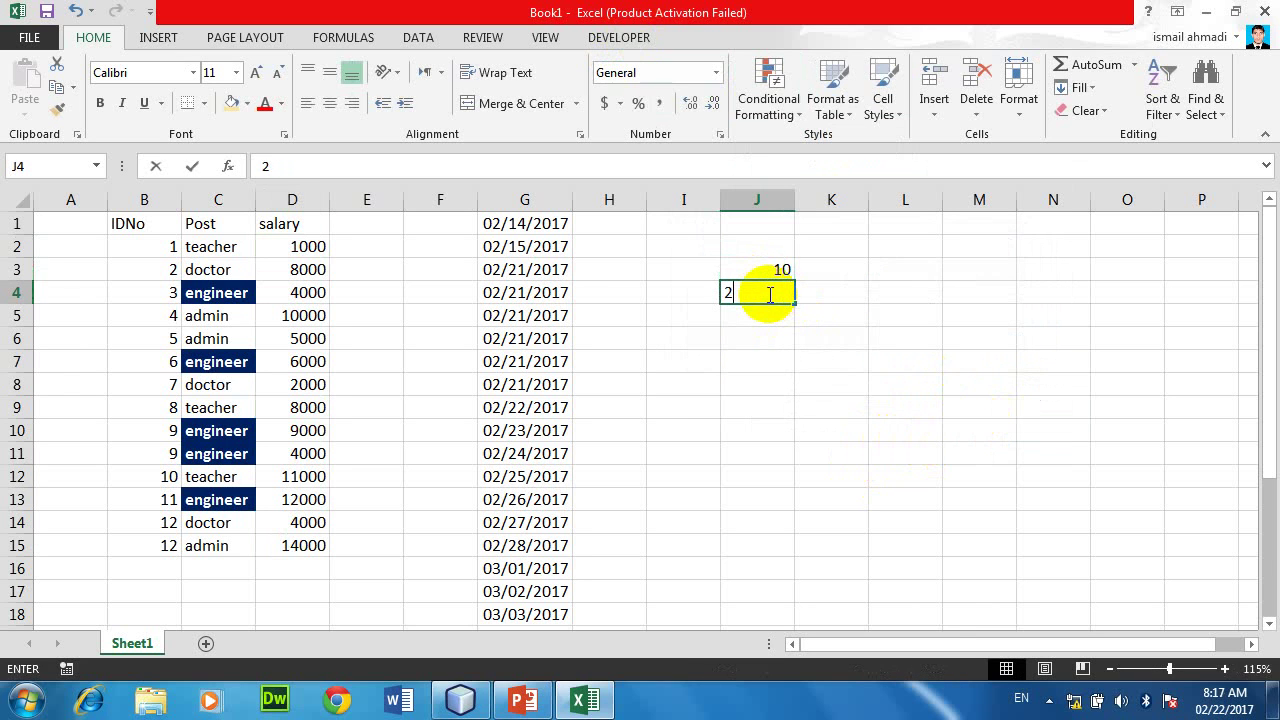
text(0)
key(Return)
text(30)
key(Return)
text(40)
key(Return)
text(50)
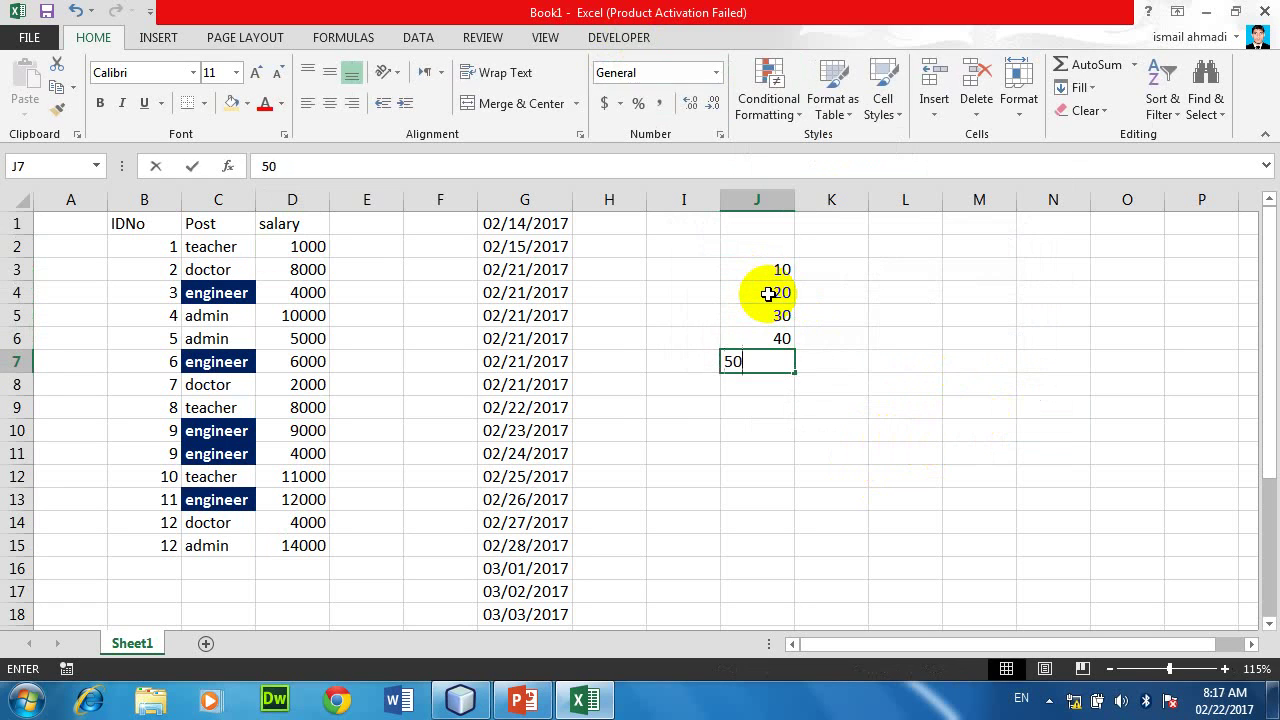
key(Return)
text(60)
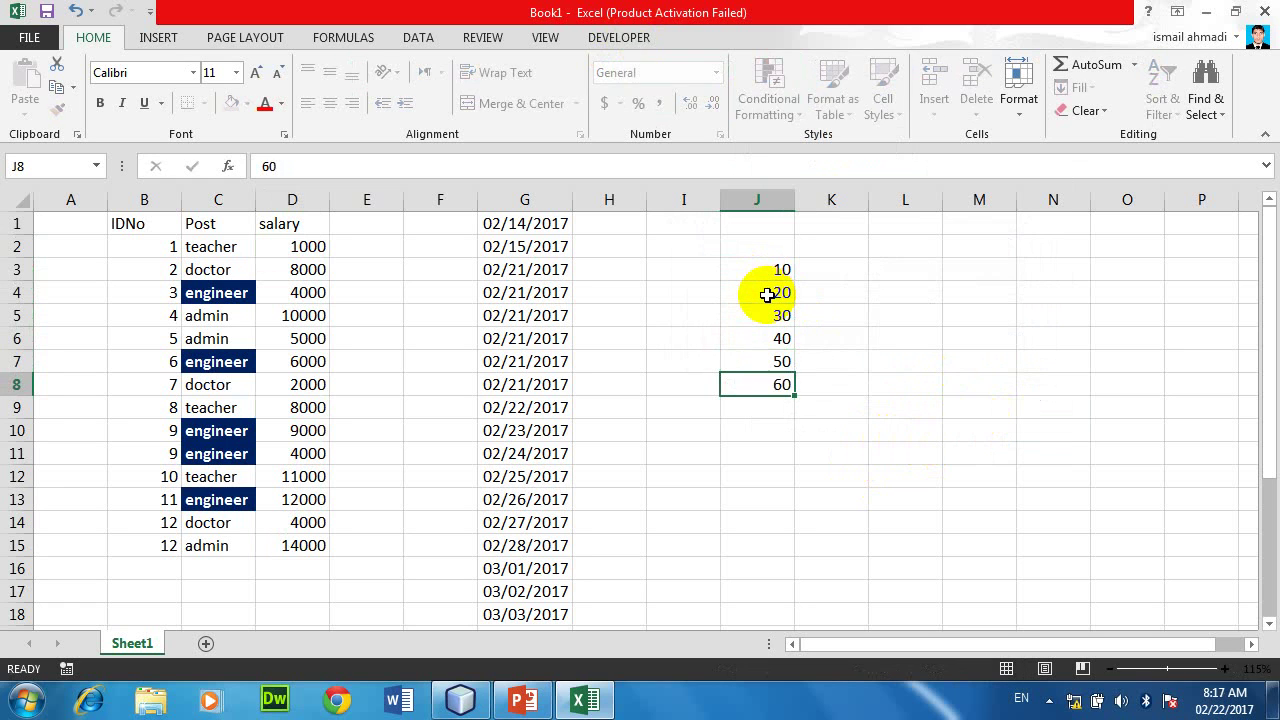
key(Return)
text(70)
key(Return)
text(80)
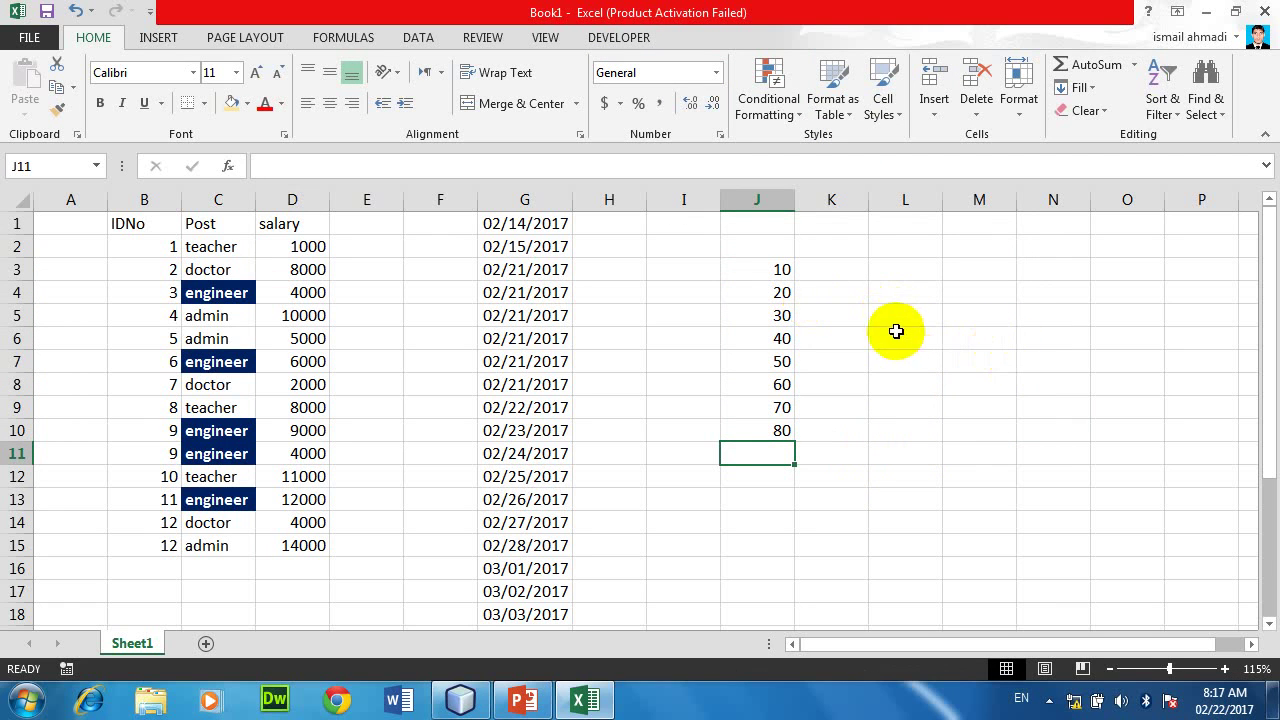
Step: Label cells I3:I7 as s1 through s5
click(702, 281)
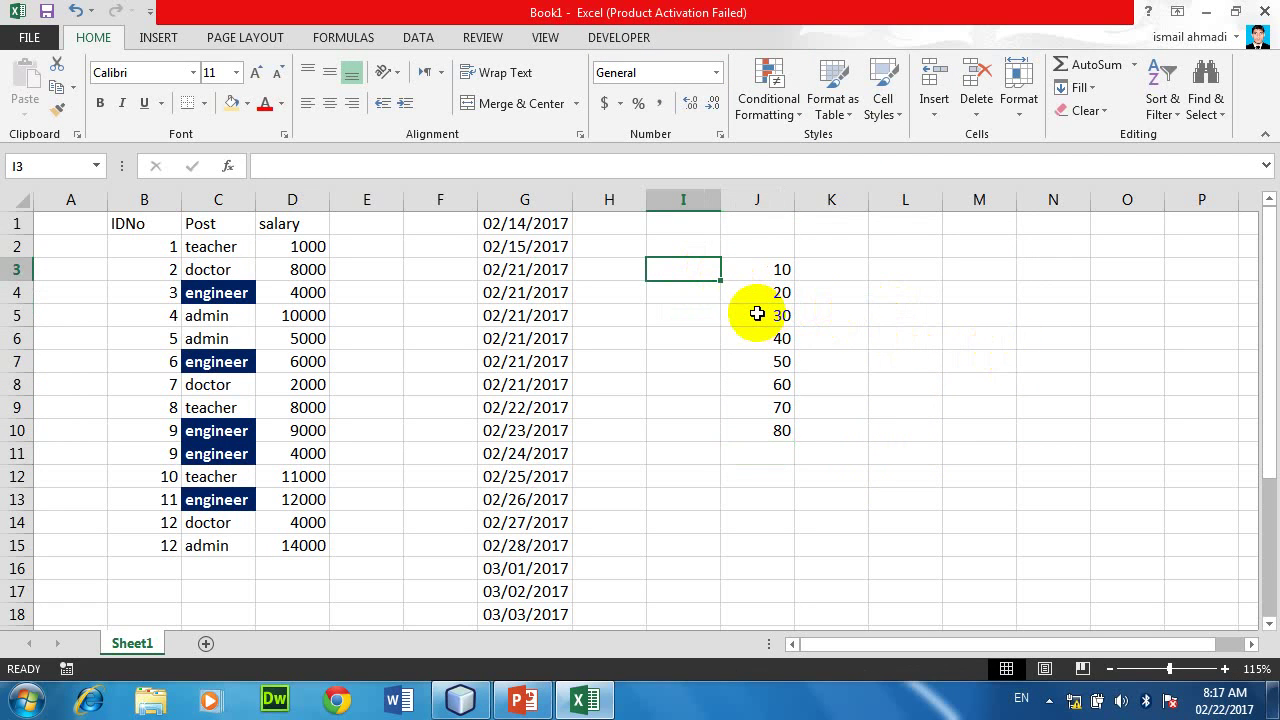
text(s1)
key(Return)
text(s)
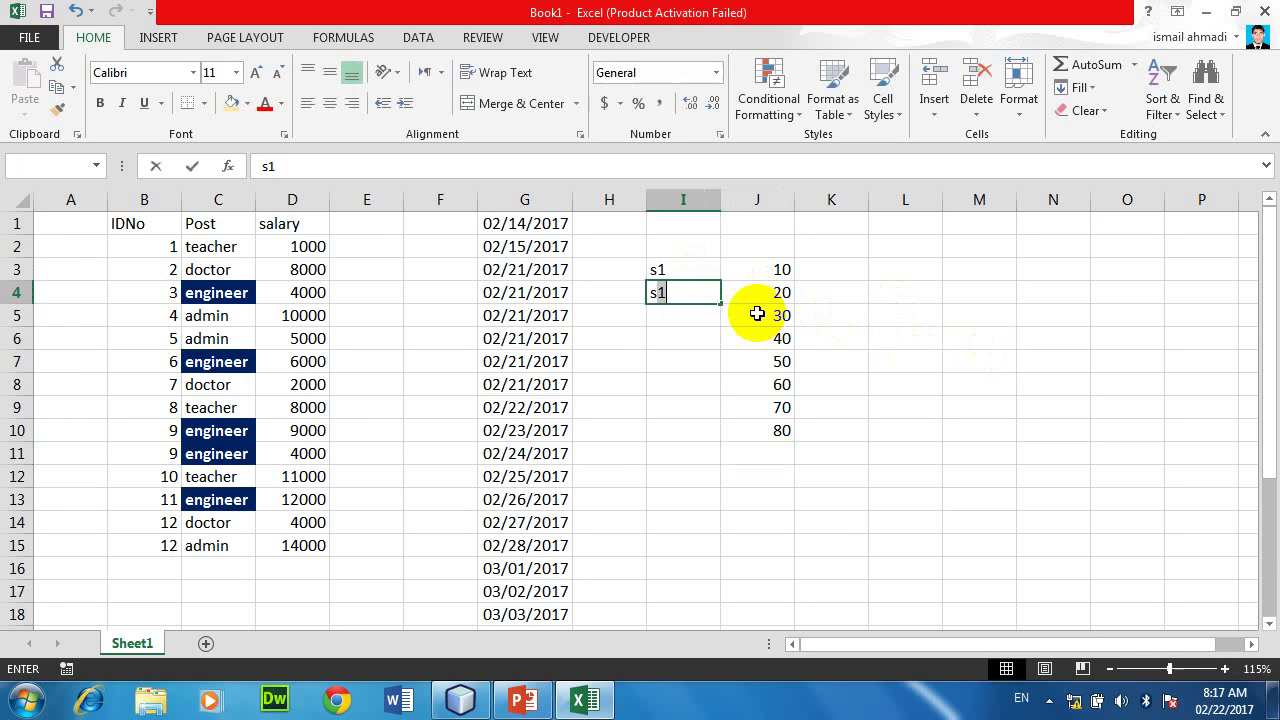
text(2)
key(Return)
text(s3)
key(Return)
text(s4)
key(Return)
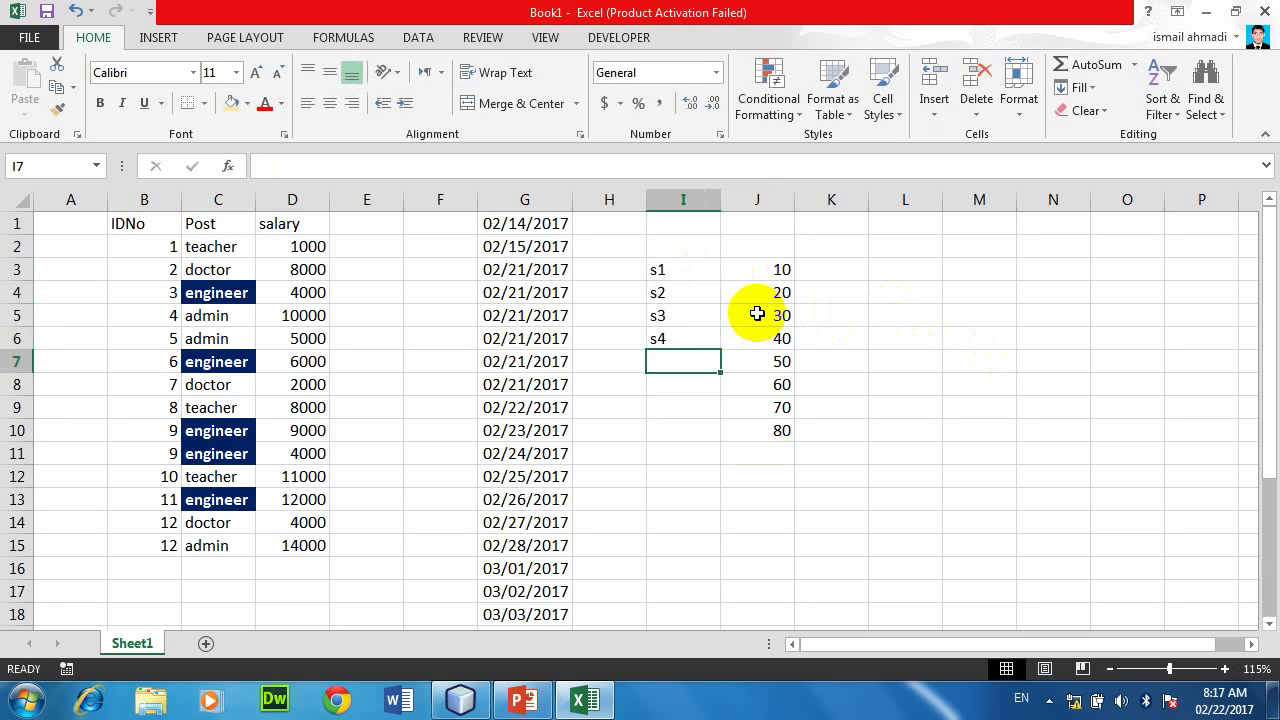
text(s5)
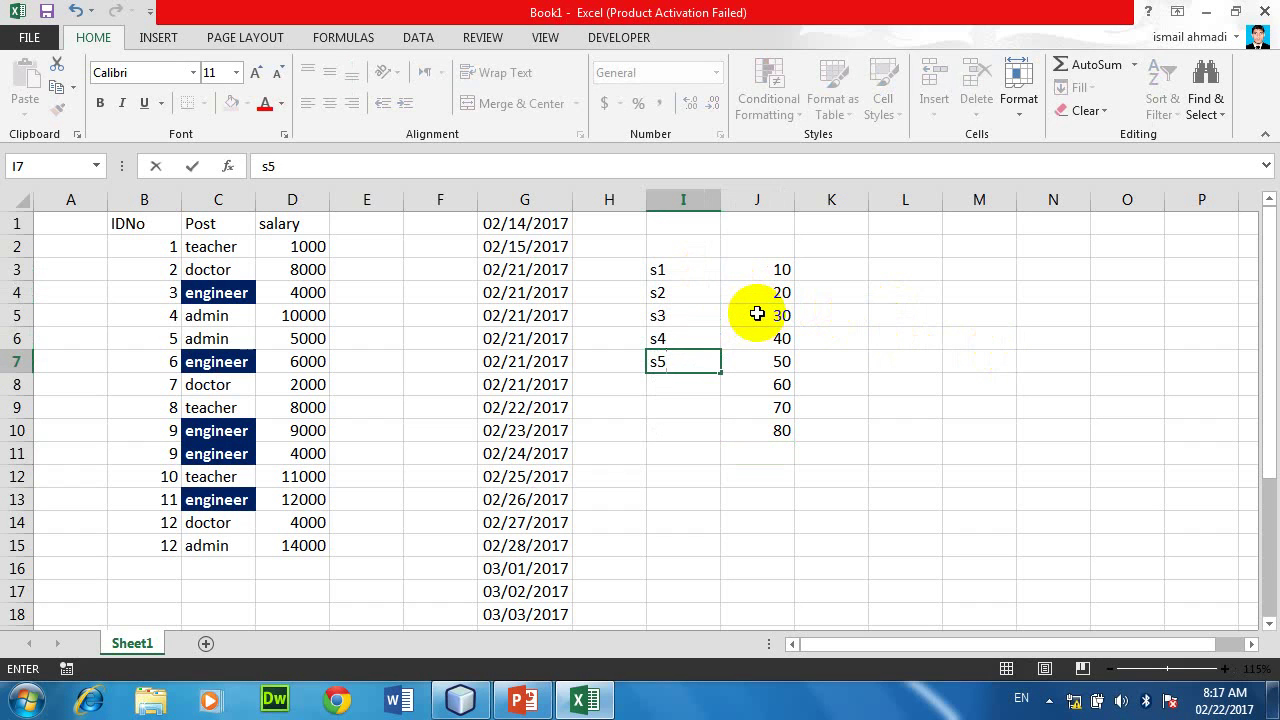
key(Return)
Step: Fill I8:I10 with s6, s7 and s8, correcting the mistyped entries
text(s)
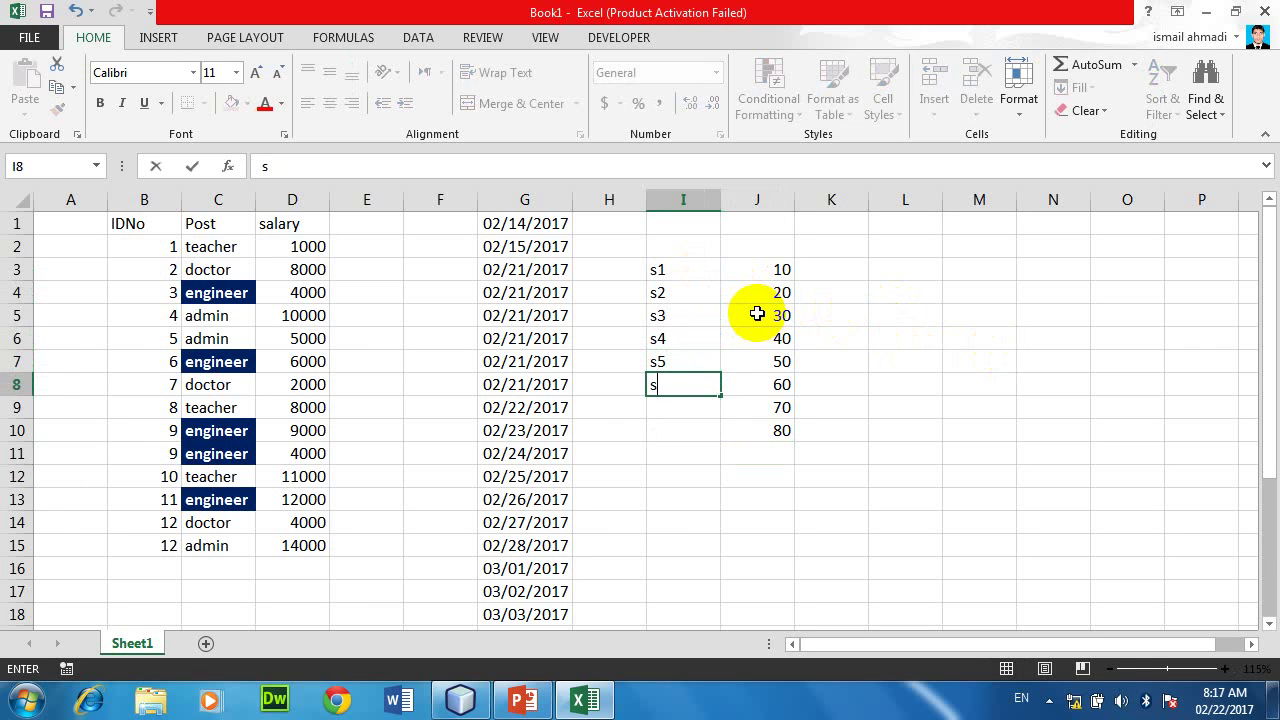
text(7)
key(Return)
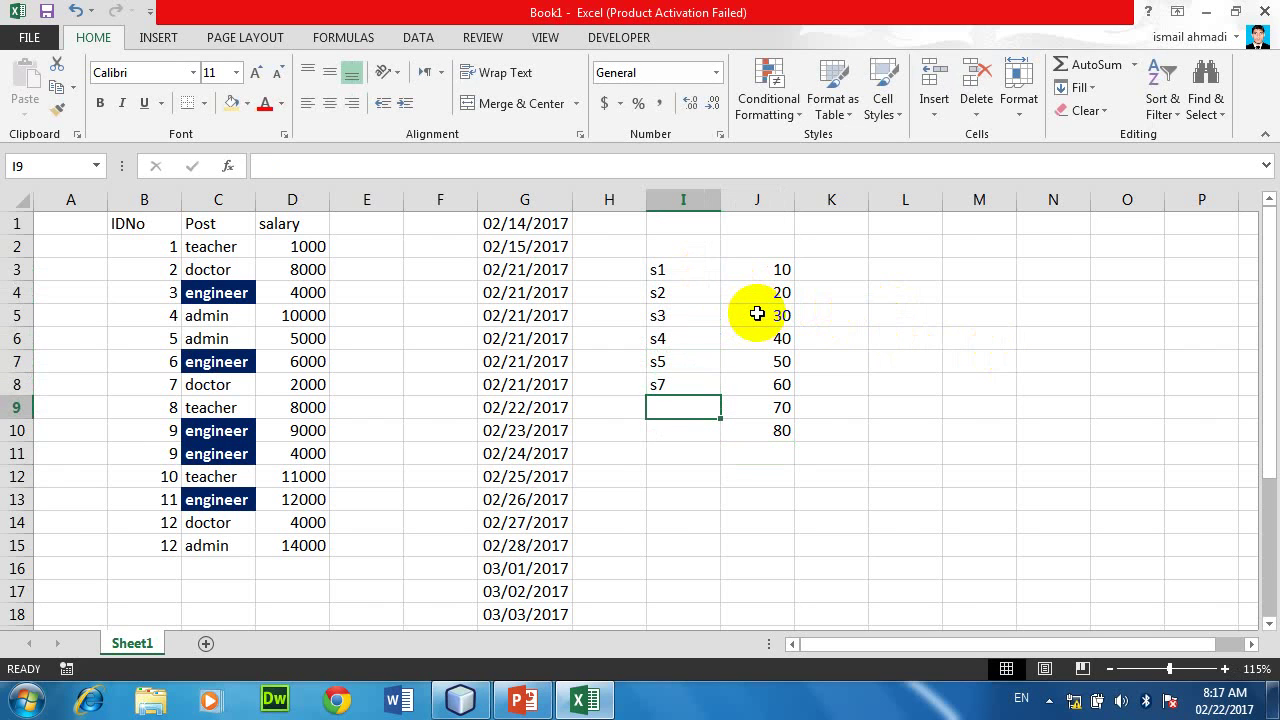
text(a6)
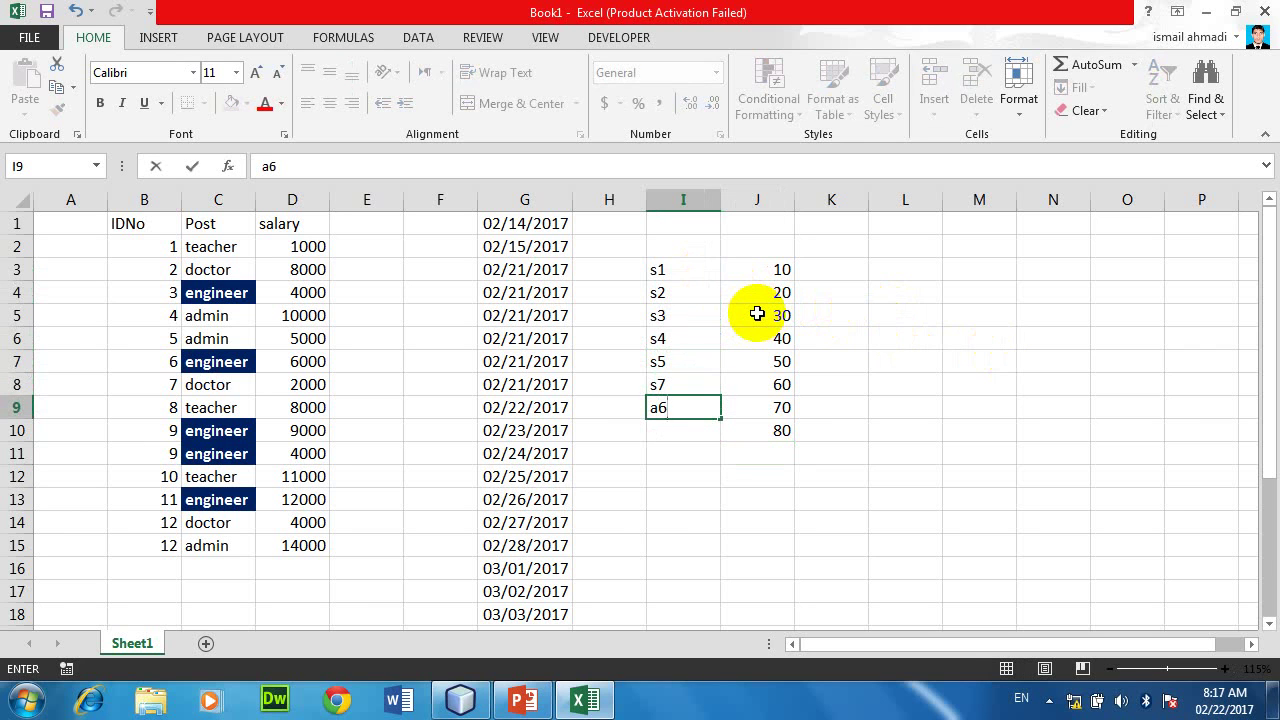
key(BackSpace)
key(BackSpace)
key(Up)
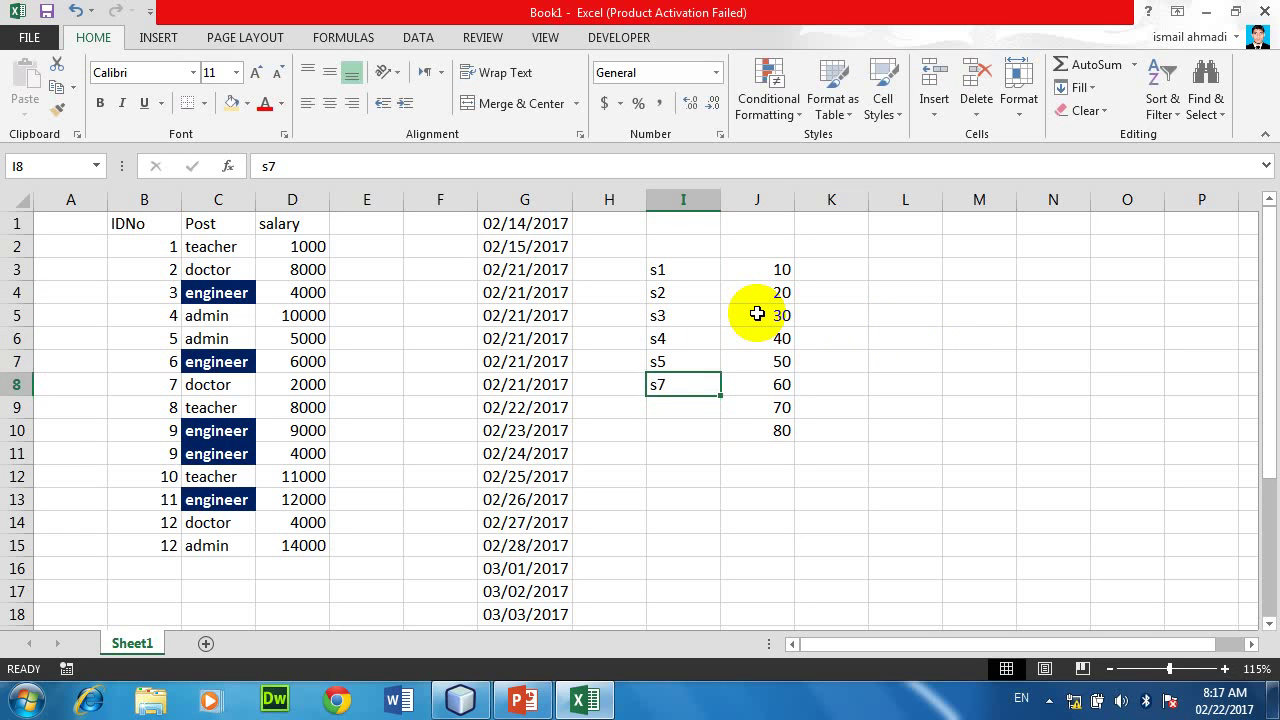
text(s6)
key(Return)
text(s)
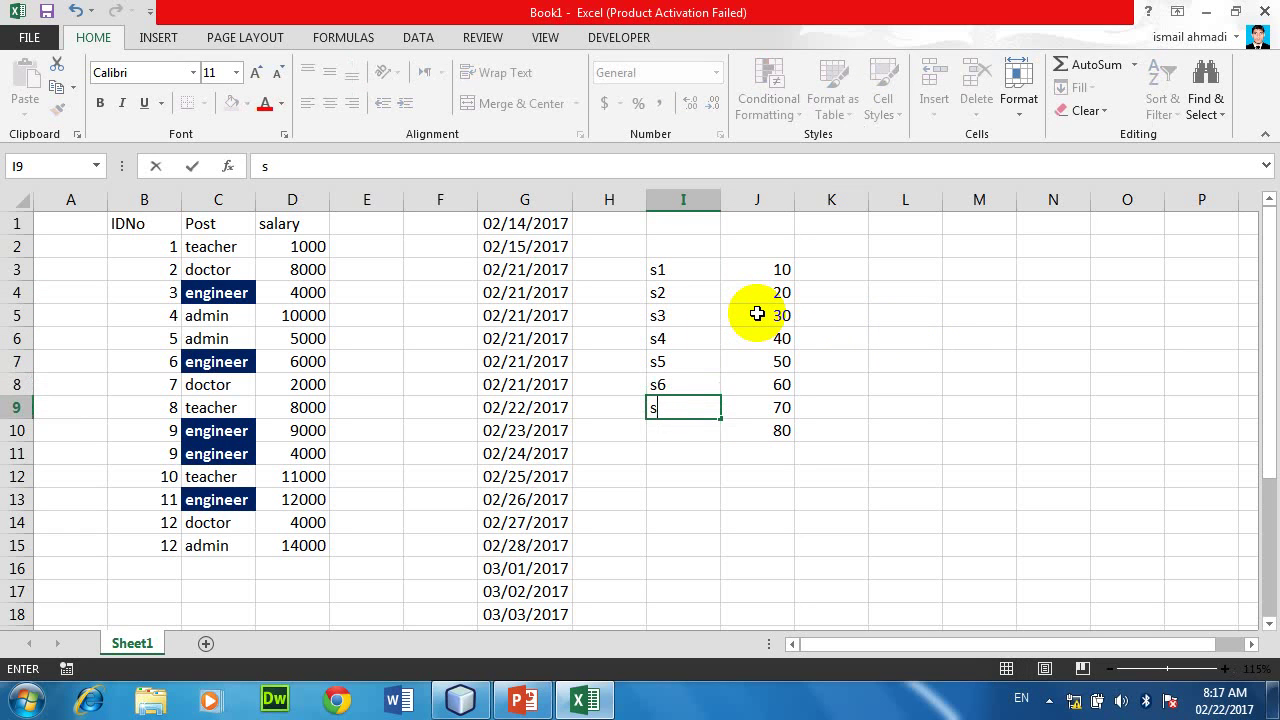
text(7)
key(Return)
text(s8)
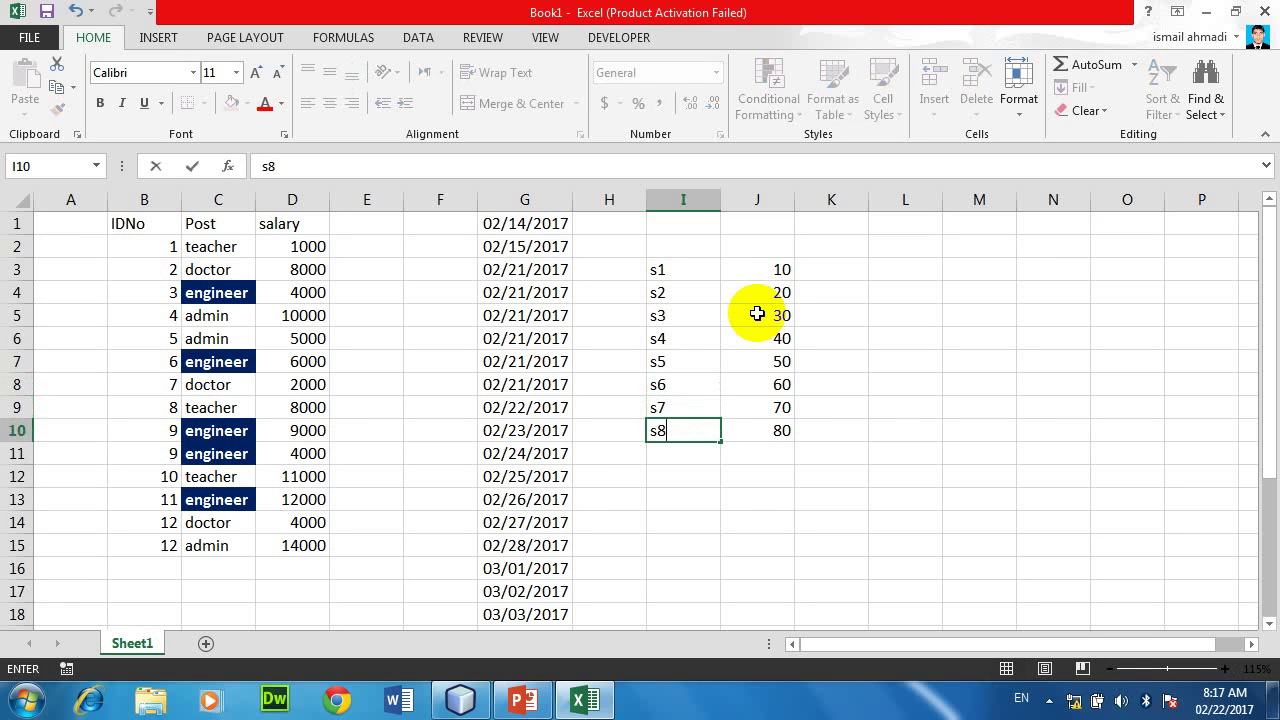
key(Return)
Step: Replace the scores in J3:J10 with 66, 77, 88, 99, 66, 77, 88, 88
click(779, 270)
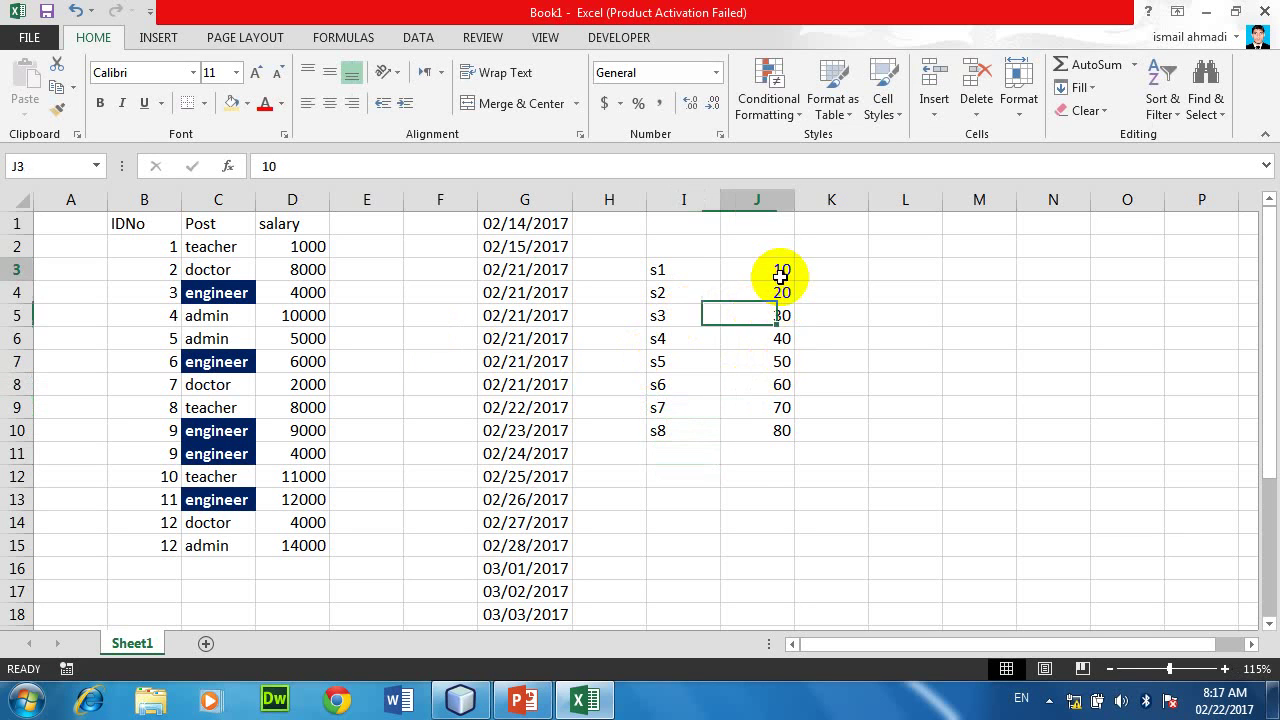
text(66 77 88 )
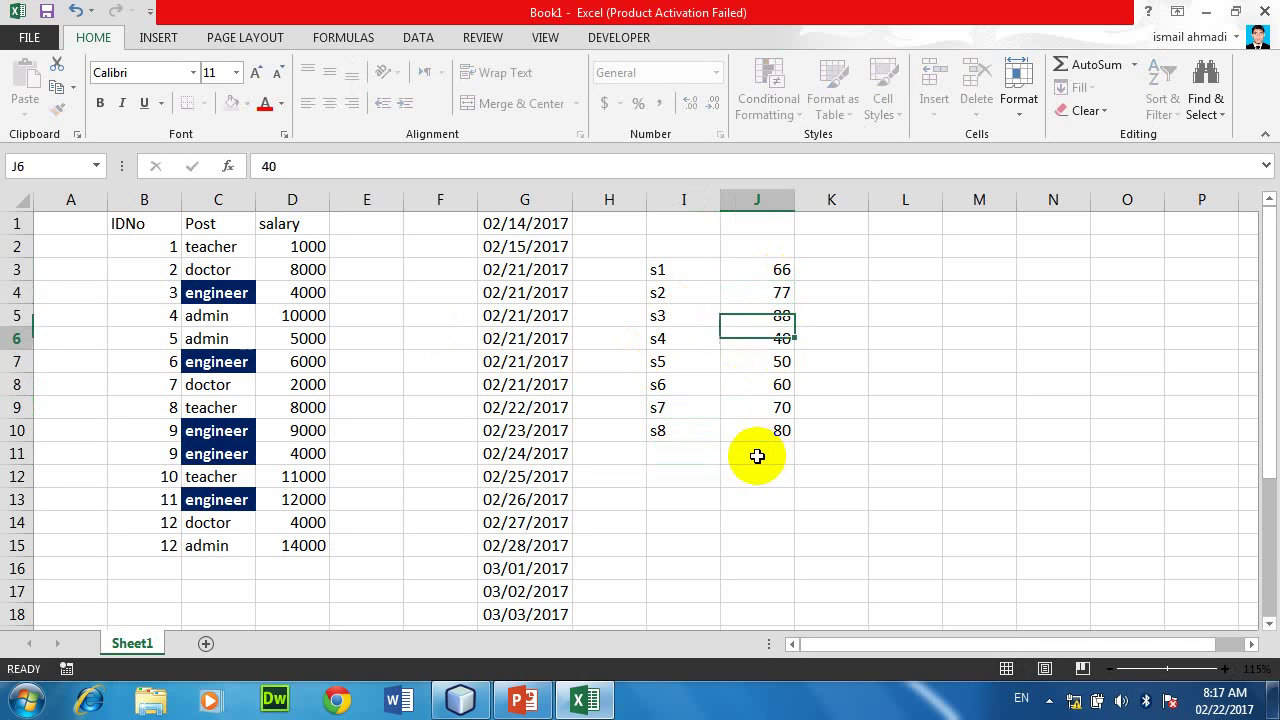
text(99 66 77 88)
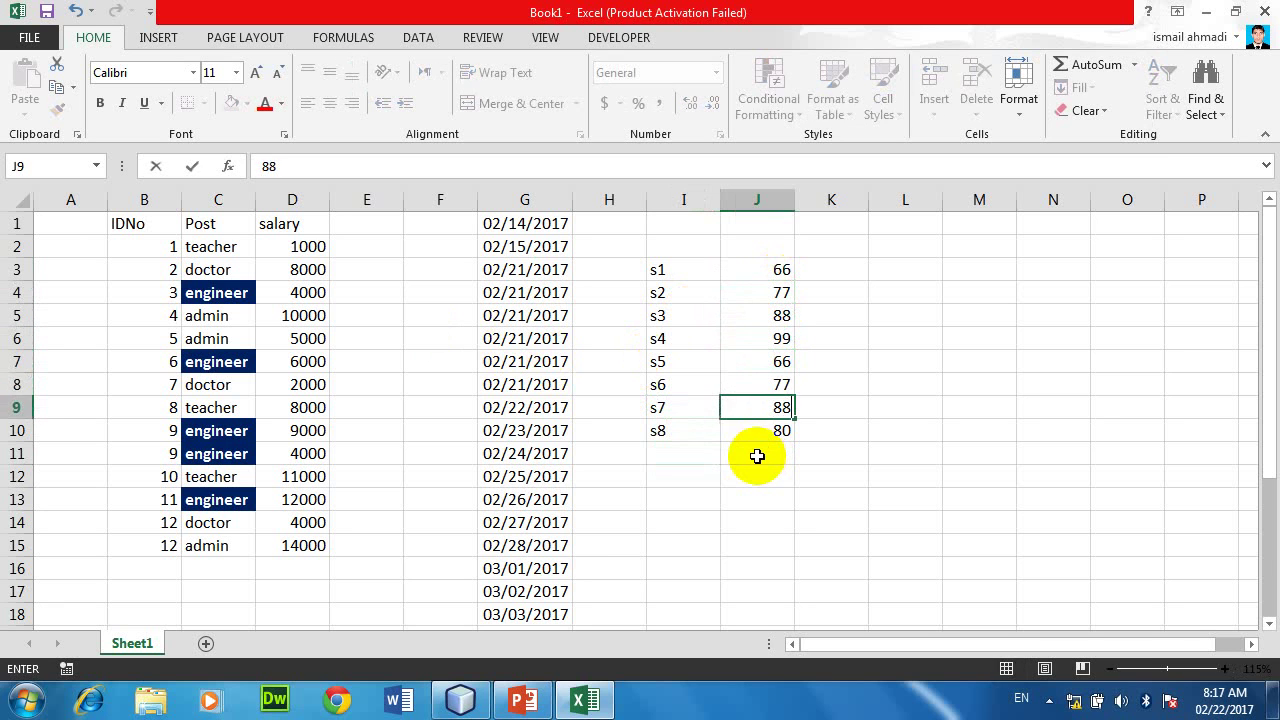
key(Return)
text(88)
key(Return)
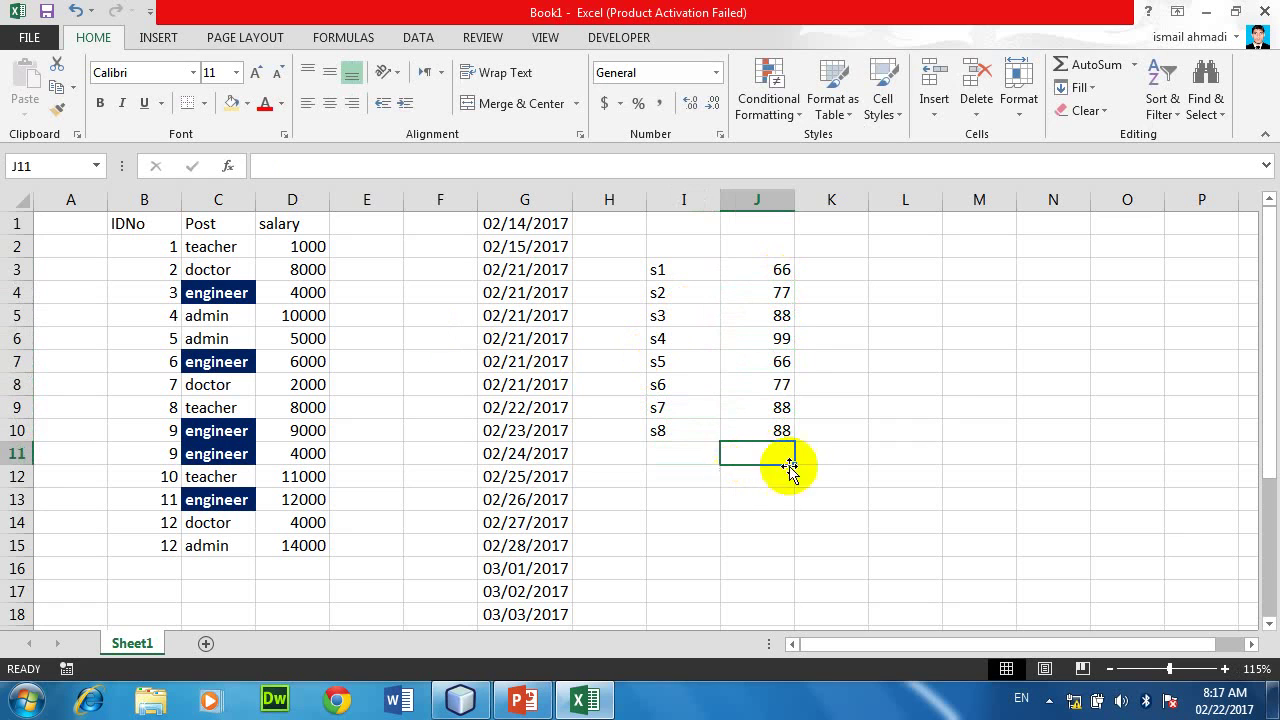
Step: Enter =SUM(J3:J10) in cell L6 to total the scores
click(902, 343)
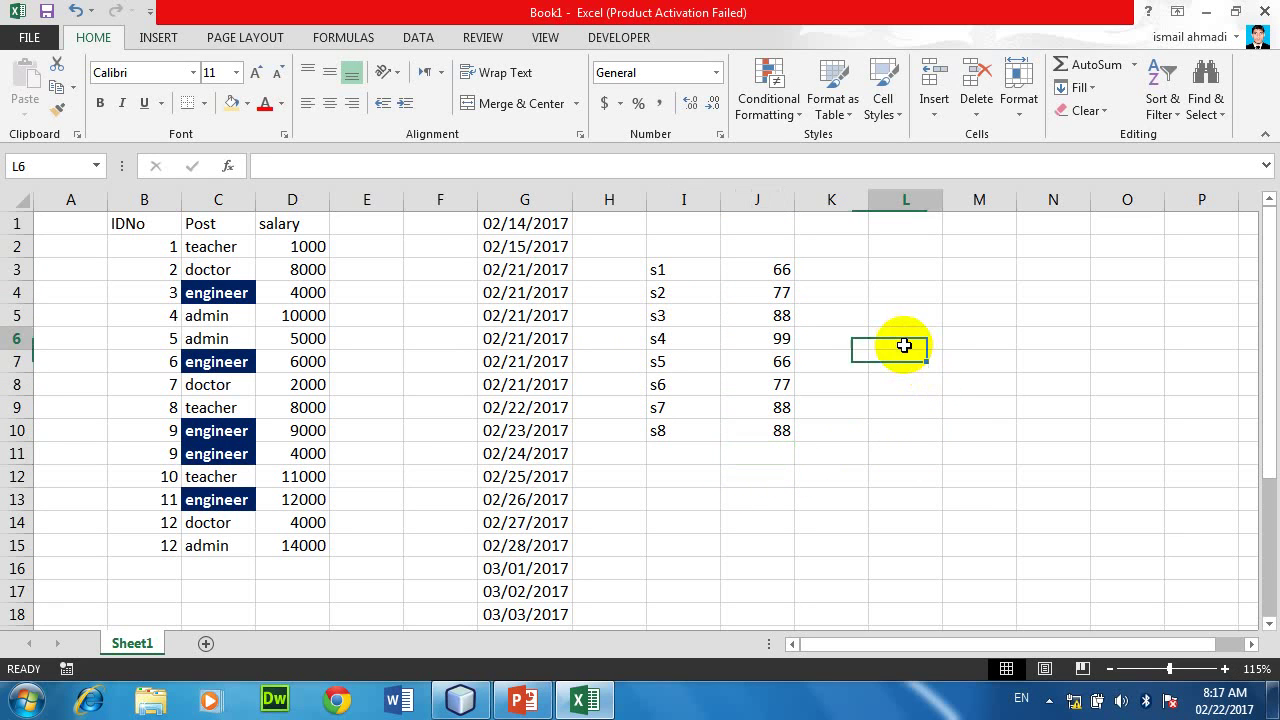
text(=sum)
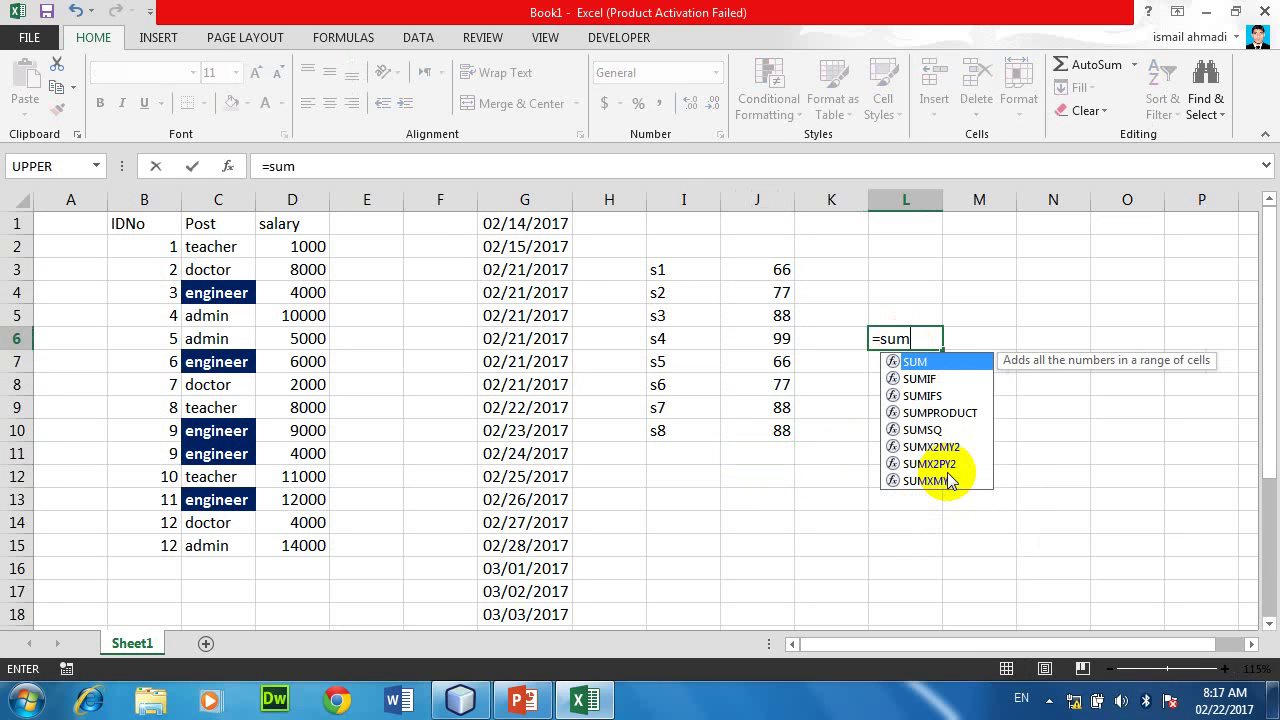
text(()
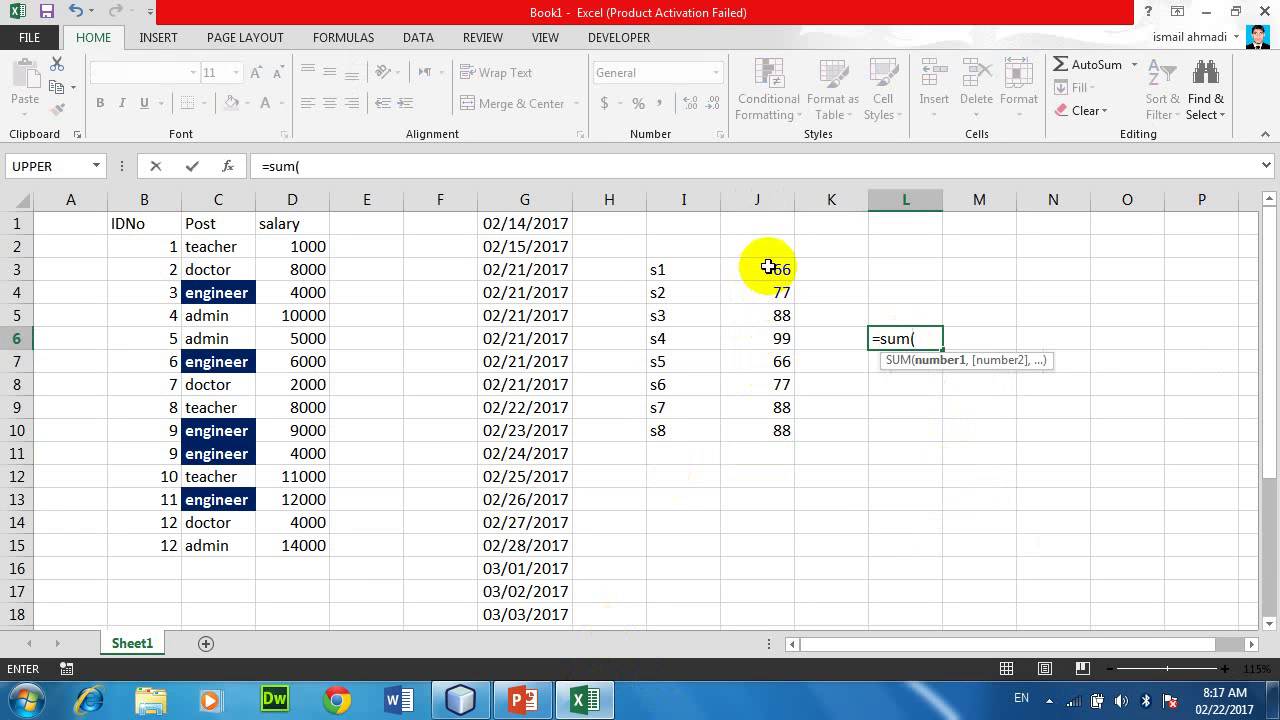
drag(777, 262, 785, 430)
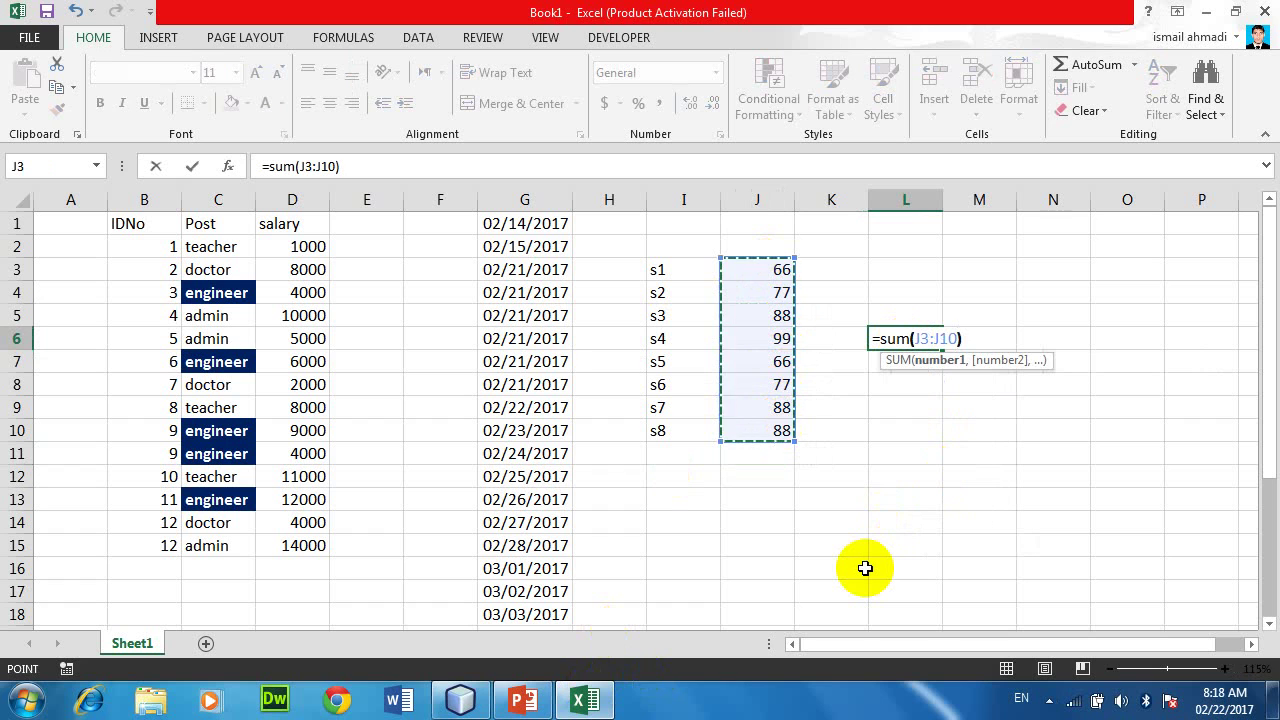
text())
key(Return)
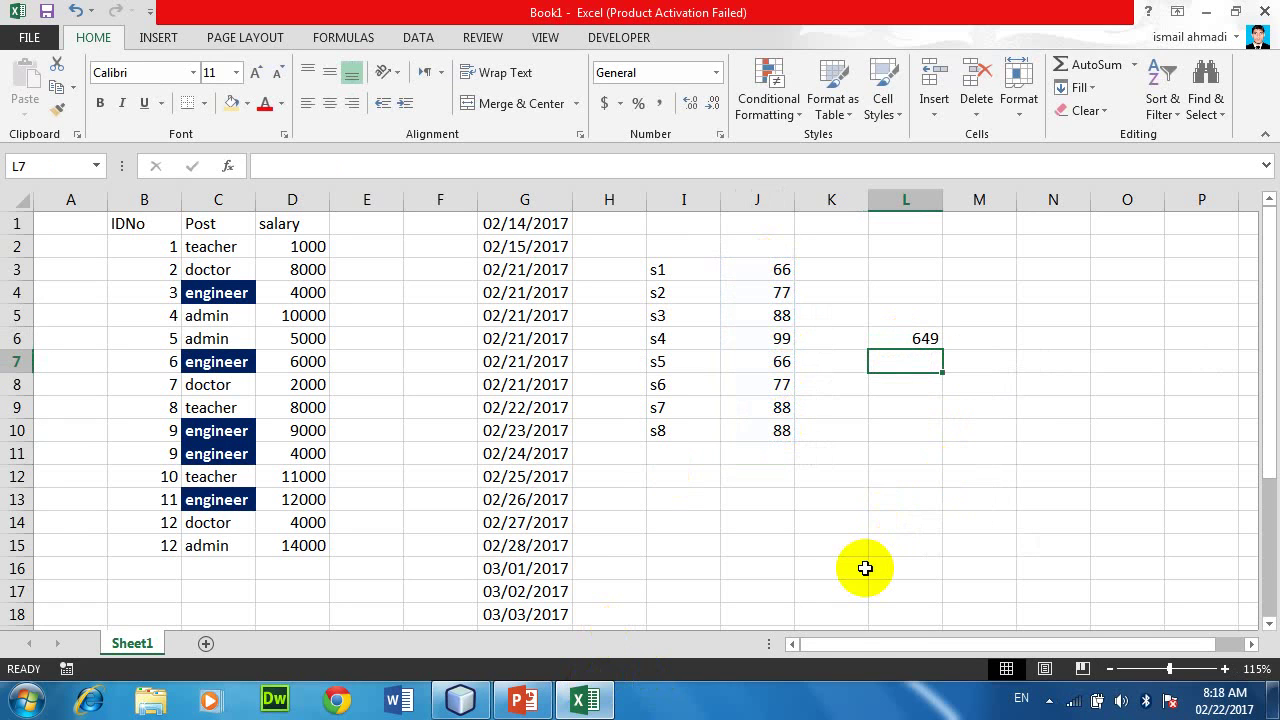
Step: Append /8 to the L6 formula so it shows the average 81.125
click(924, 339)
double_click(908, 338)
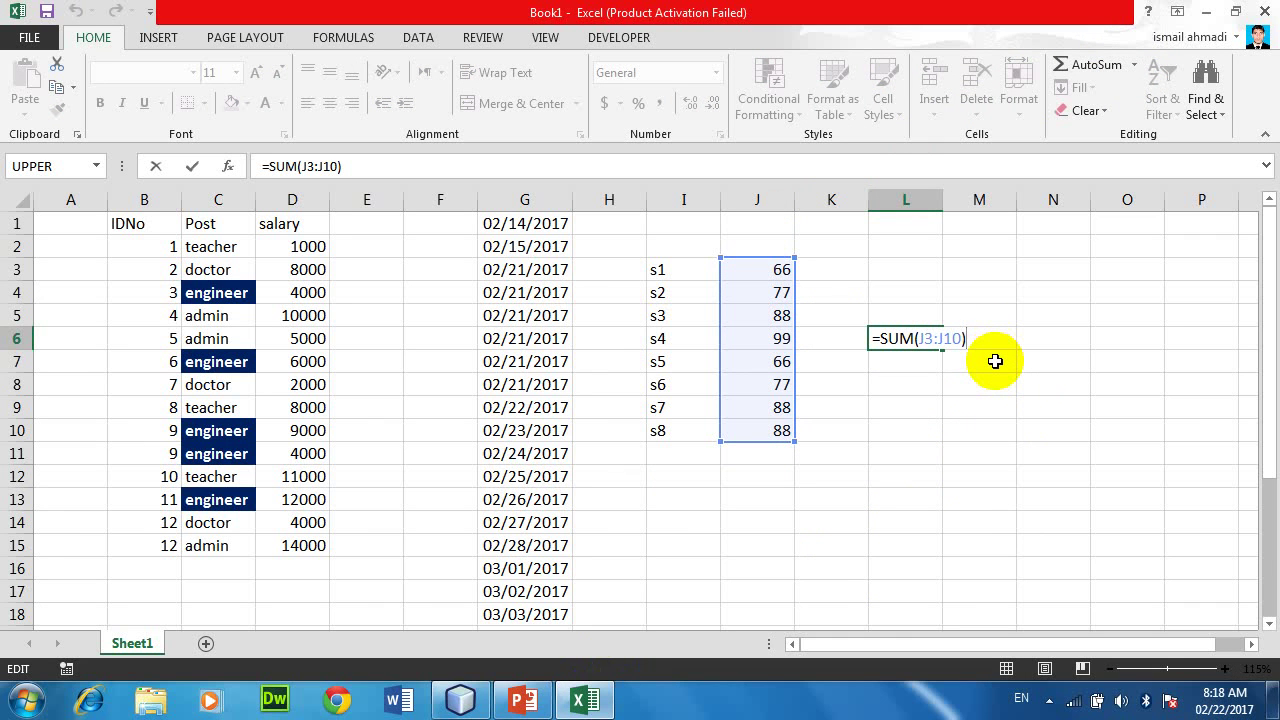
text(/8)
key(Return)
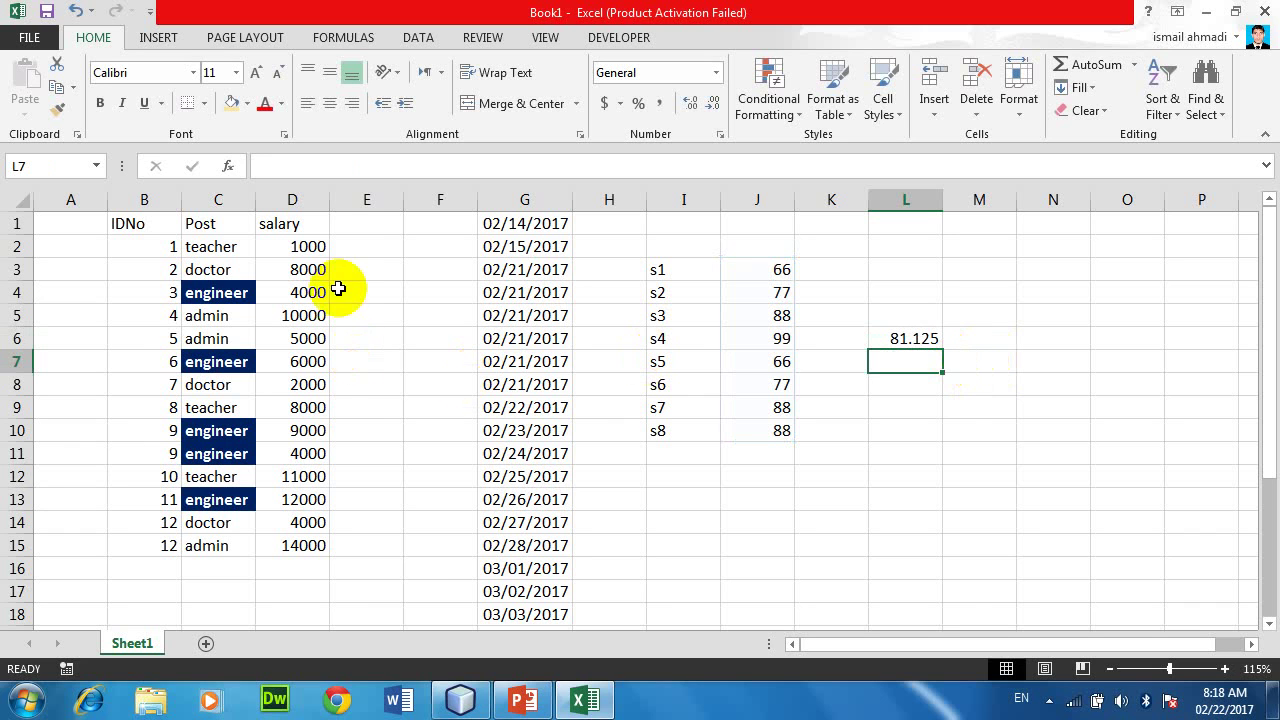
Step: Enter =SUM(D2:D15)/14 in F7 to average the salaries
click(417, 361)
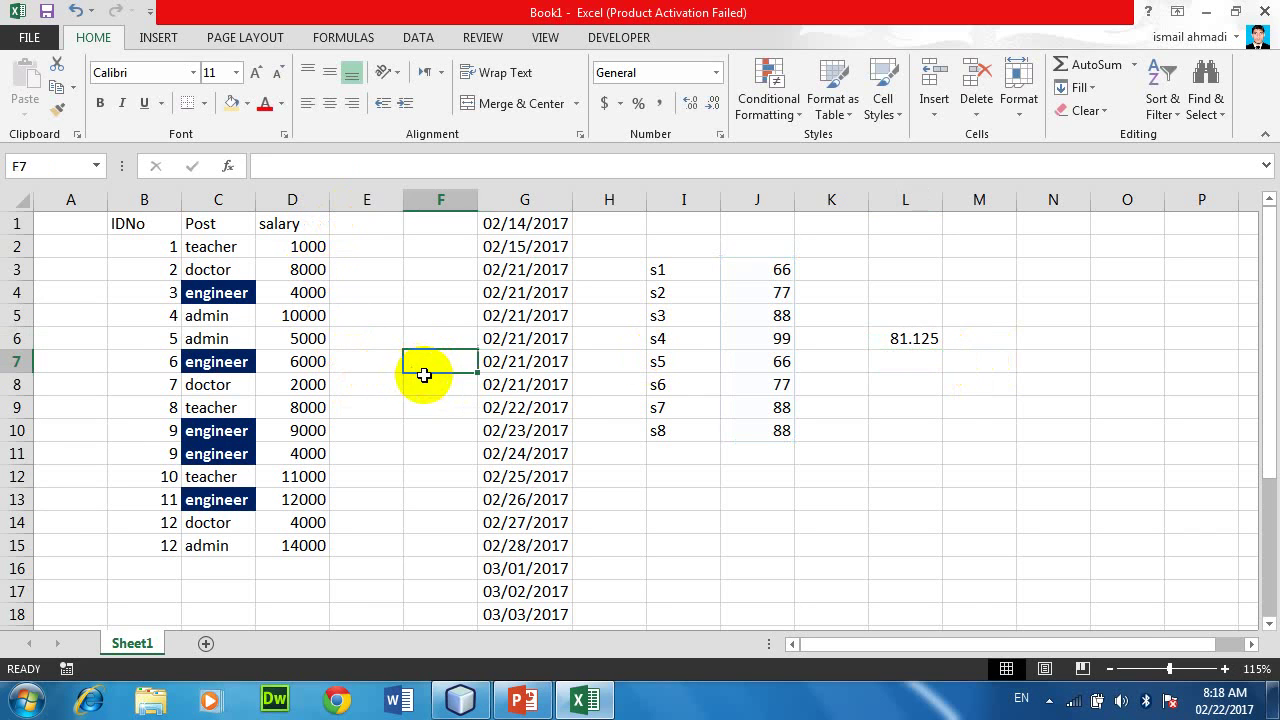
text(=sum)
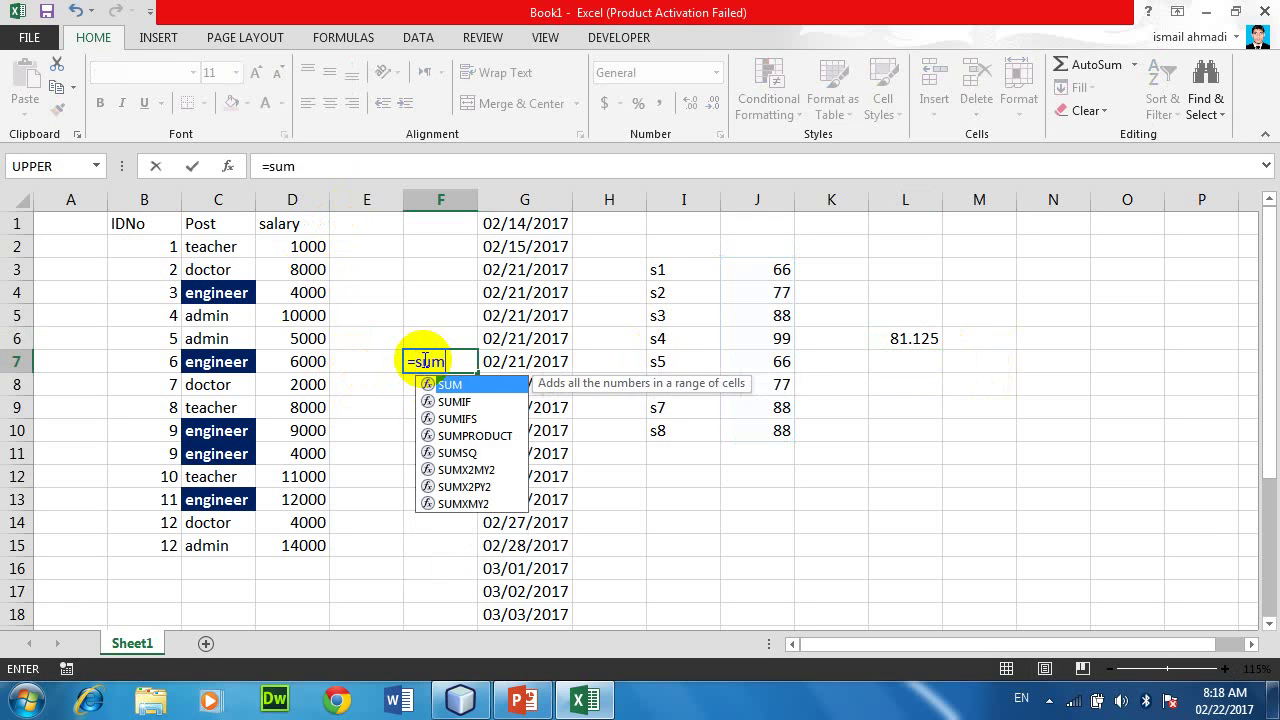
text(()
drag(300, 246, 290, 548)
text())
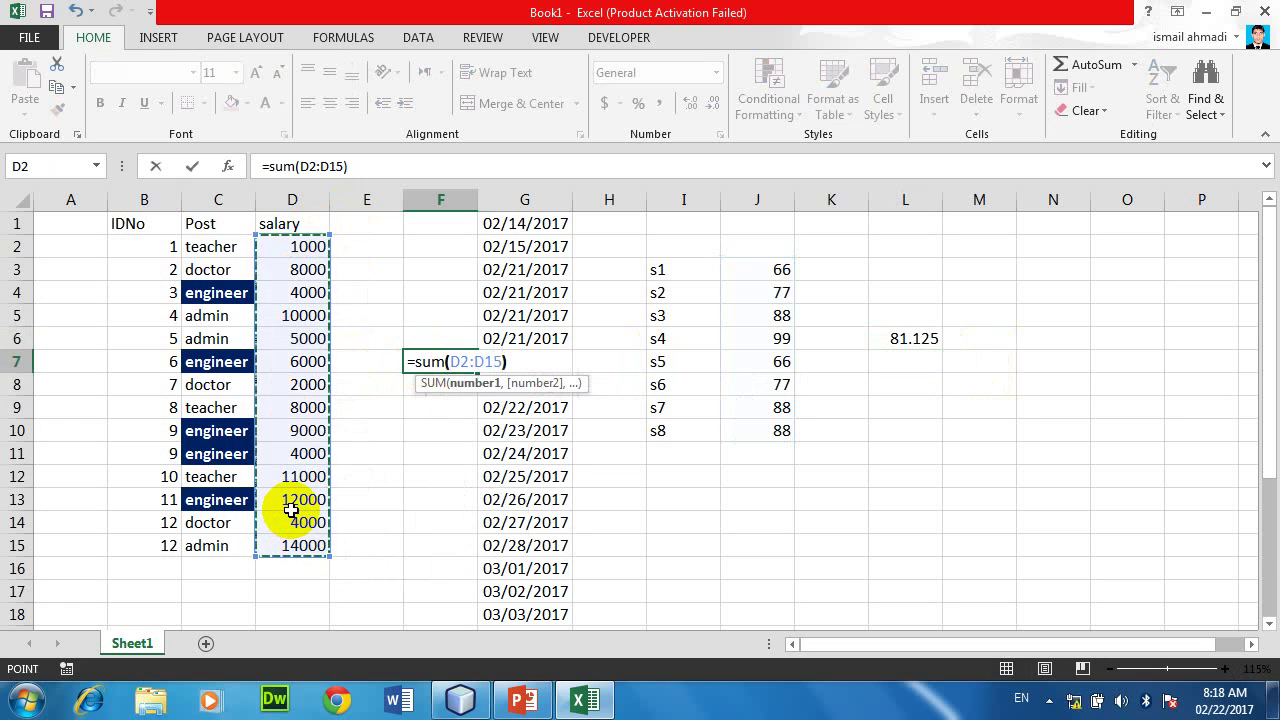
text(/)
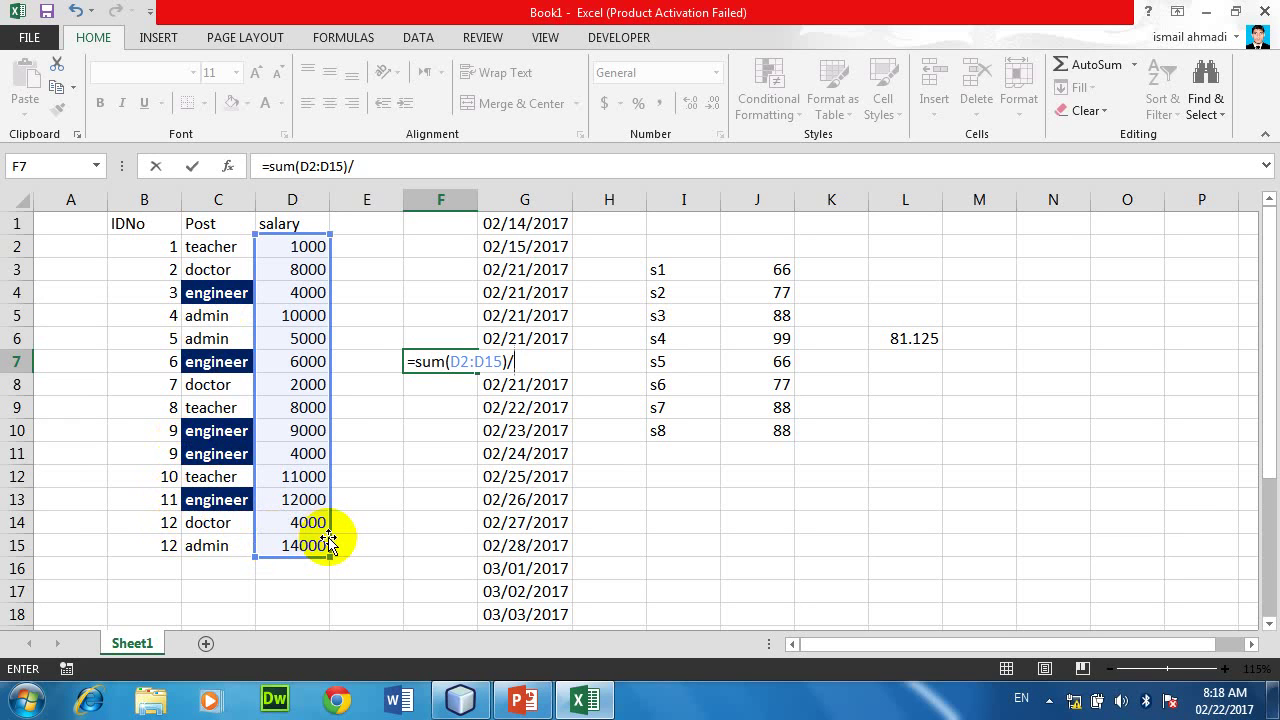
text(14)
key(Return)
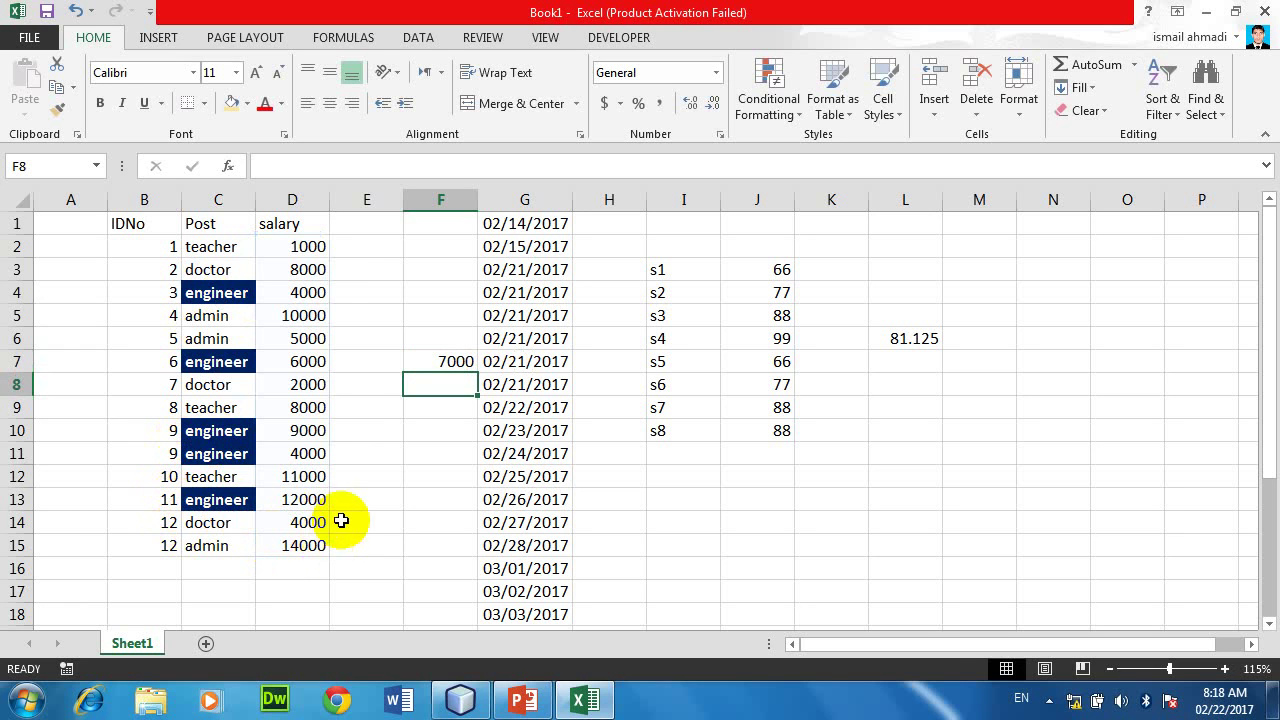
Step: Set D3 to 2000 and fill D2:D15 as a 1000-step series up to 14000
drag(306, 248, 292, 541)
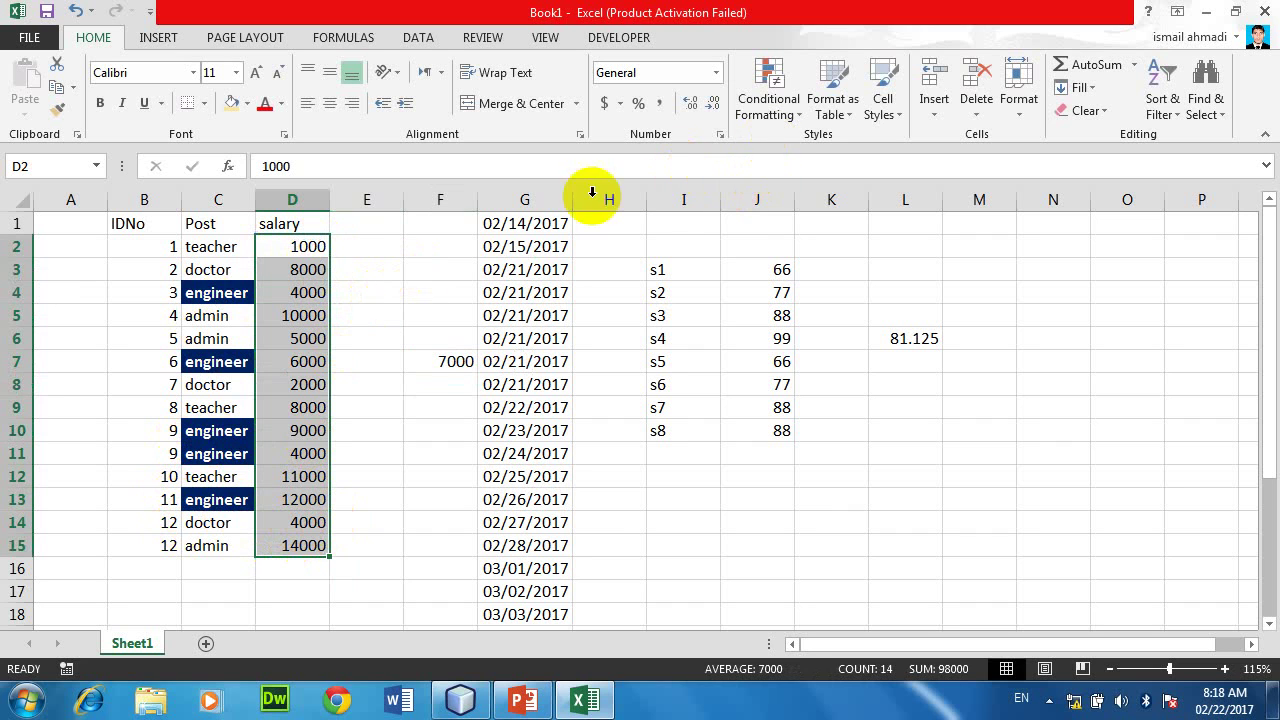
click(302, 270)
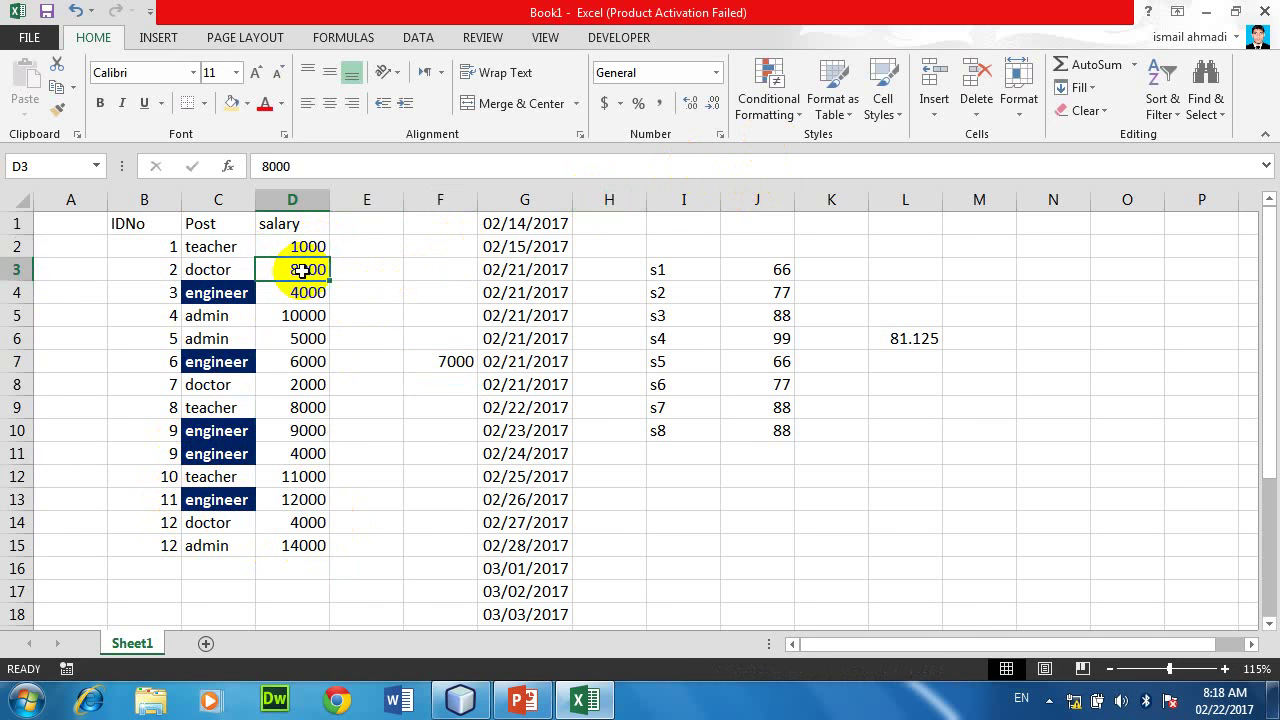
text(200)
key(Return)
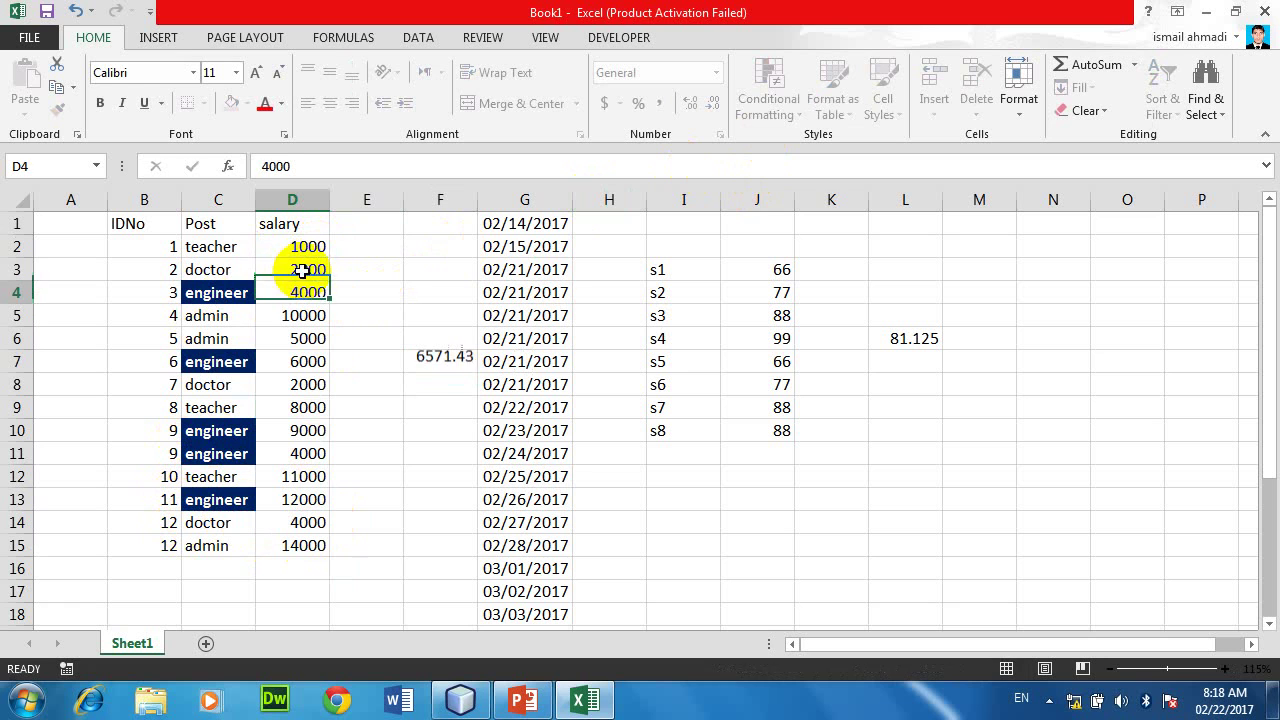
drag(303, 246, 303, 548)
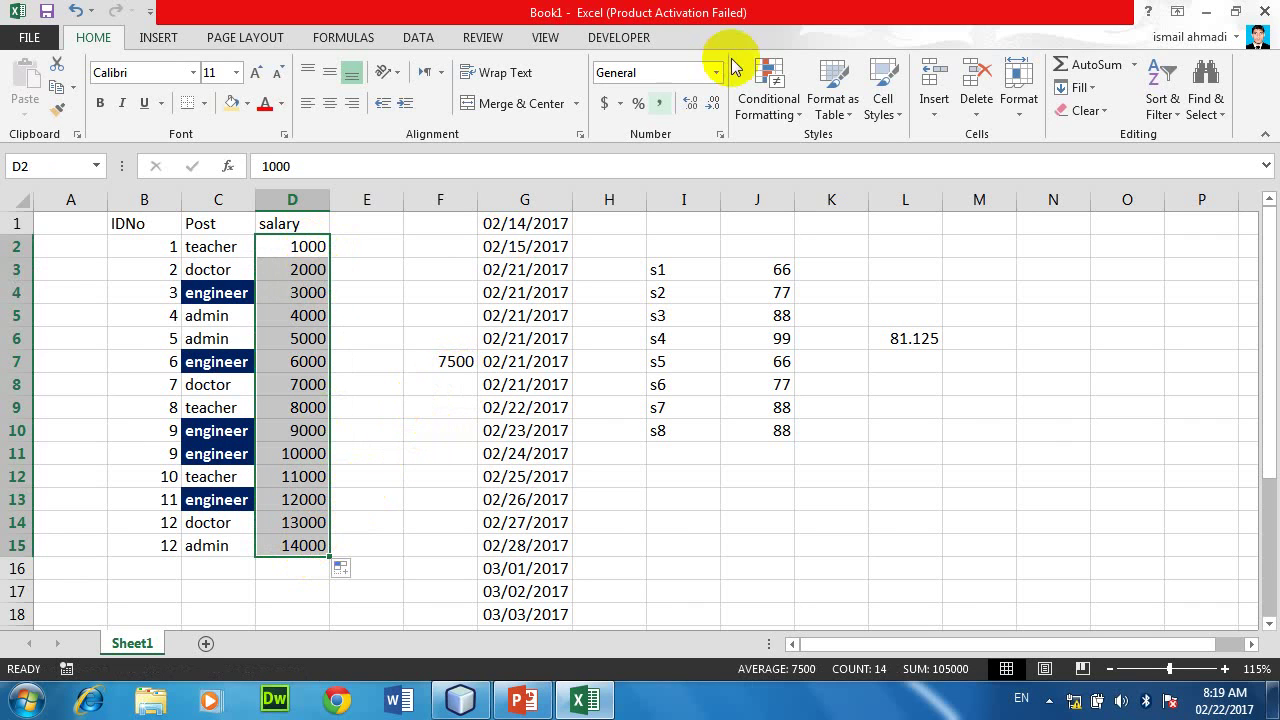
Step: Preview Above Average highlighting on the salaries, then cancel it
click(770, 104)
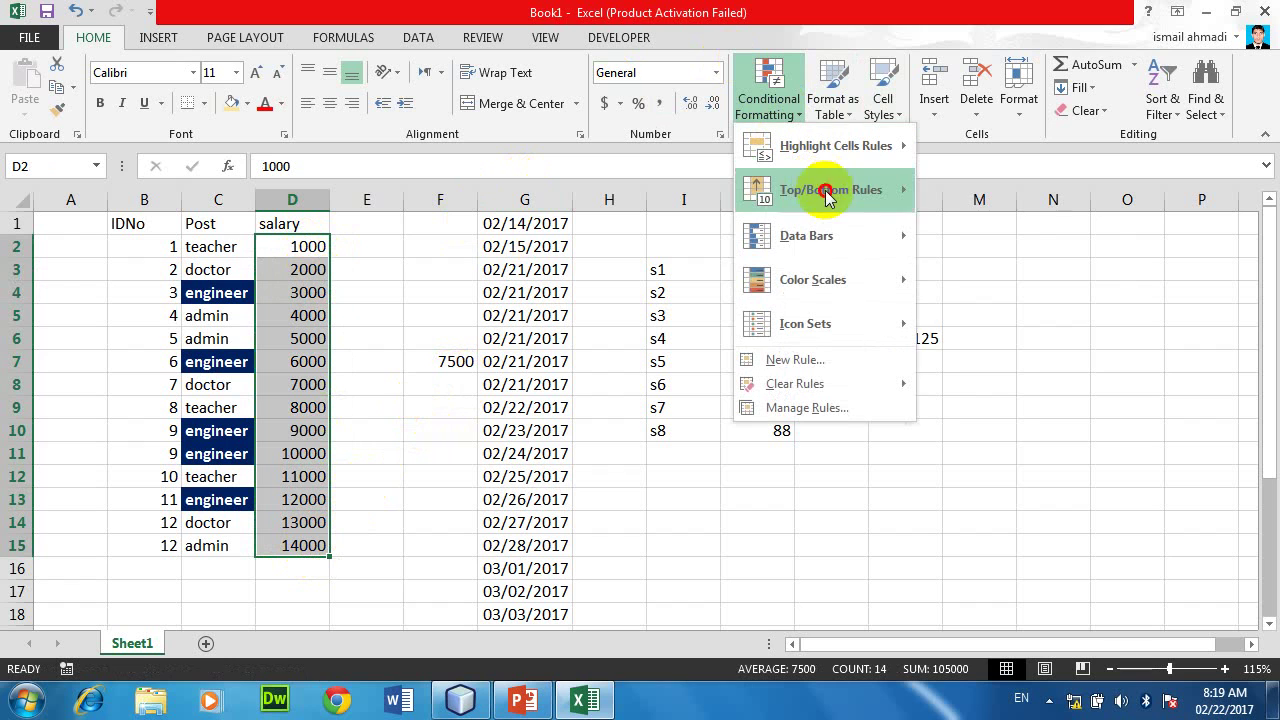
mouse_move(830, 190)
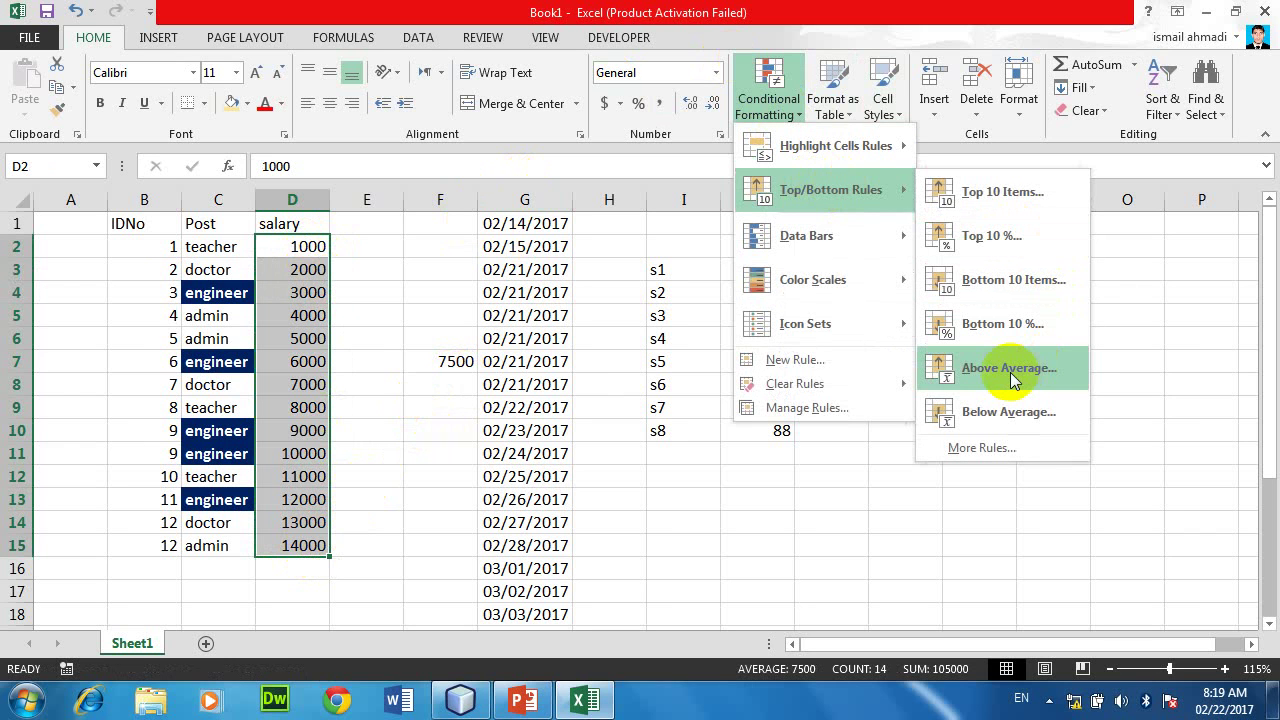
click(1010, 370)
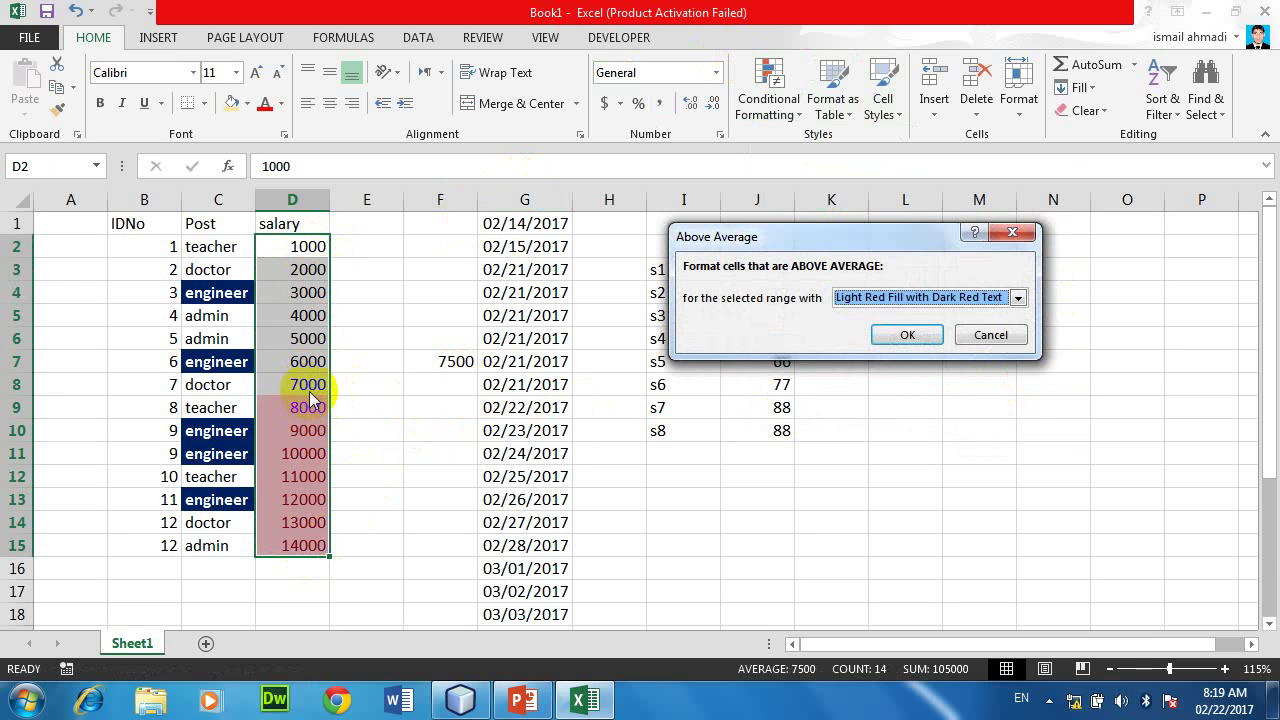
click(970, 336)
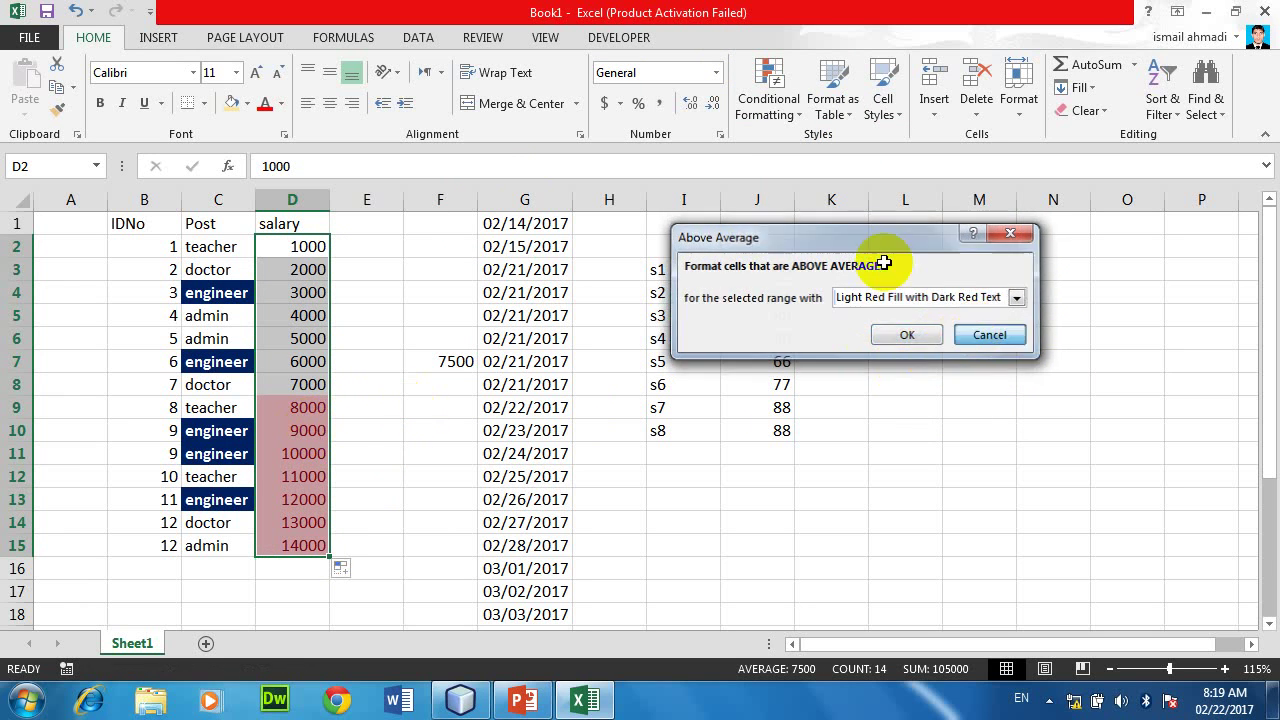
Step: Preview Below Average highlighting on the salaries, then cancel it
click(766, 90)
mouse_move(855, 200)
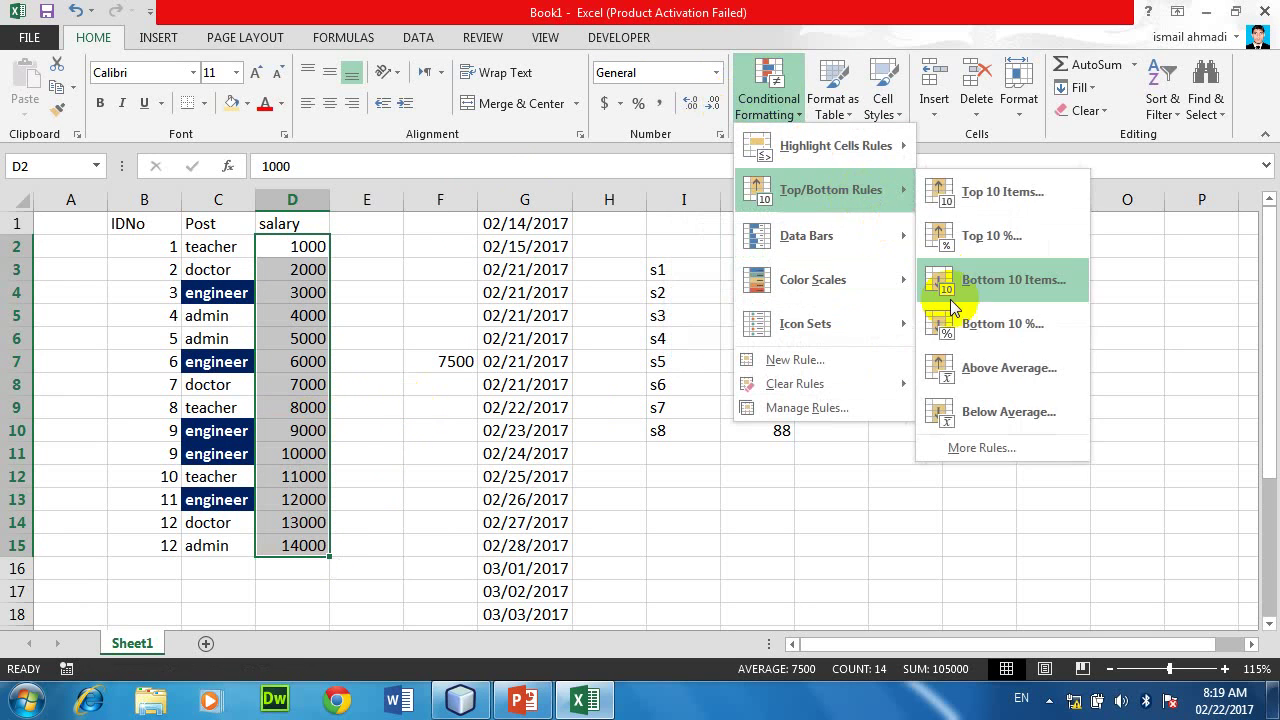
click(1003, 412)
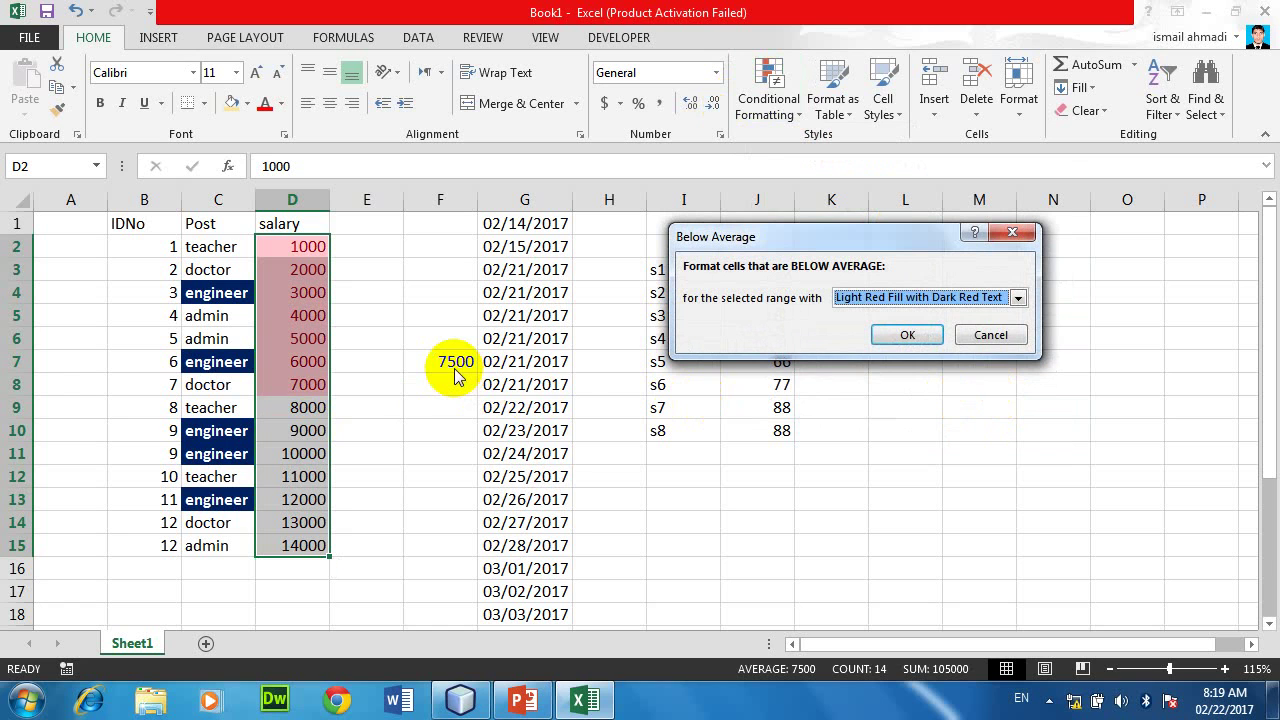
click(982, 335)
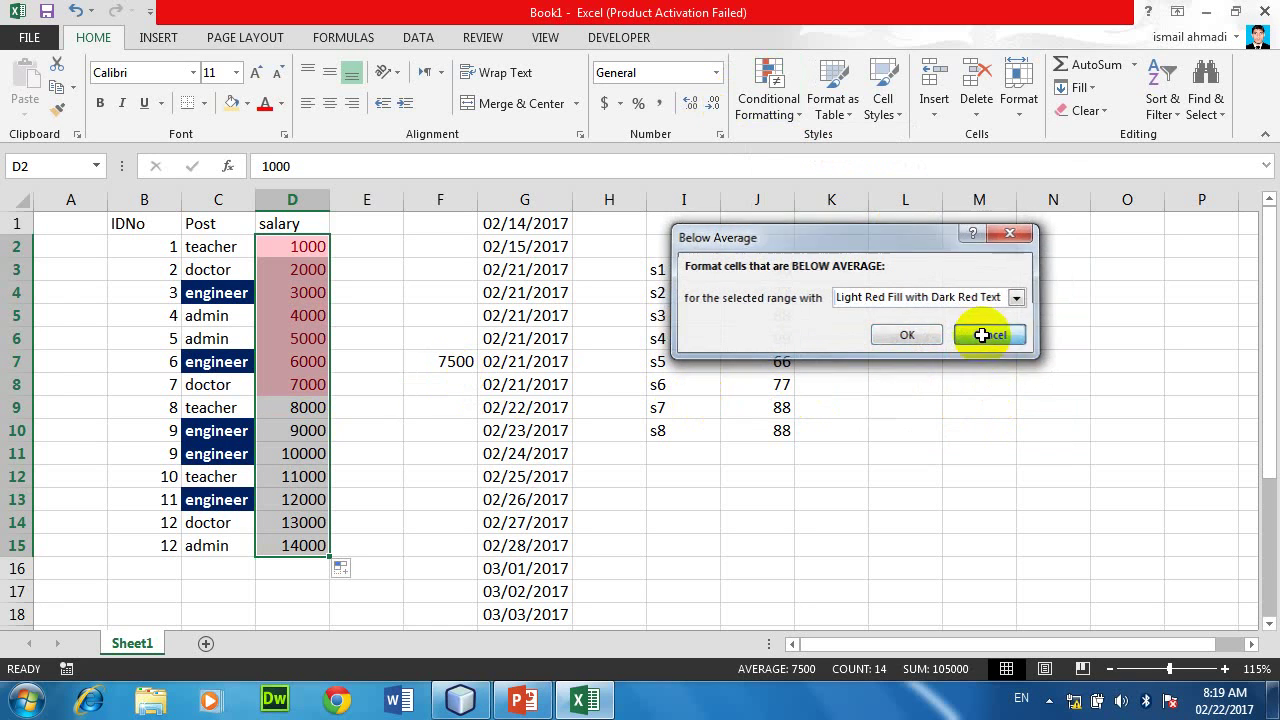
click(772, 108)
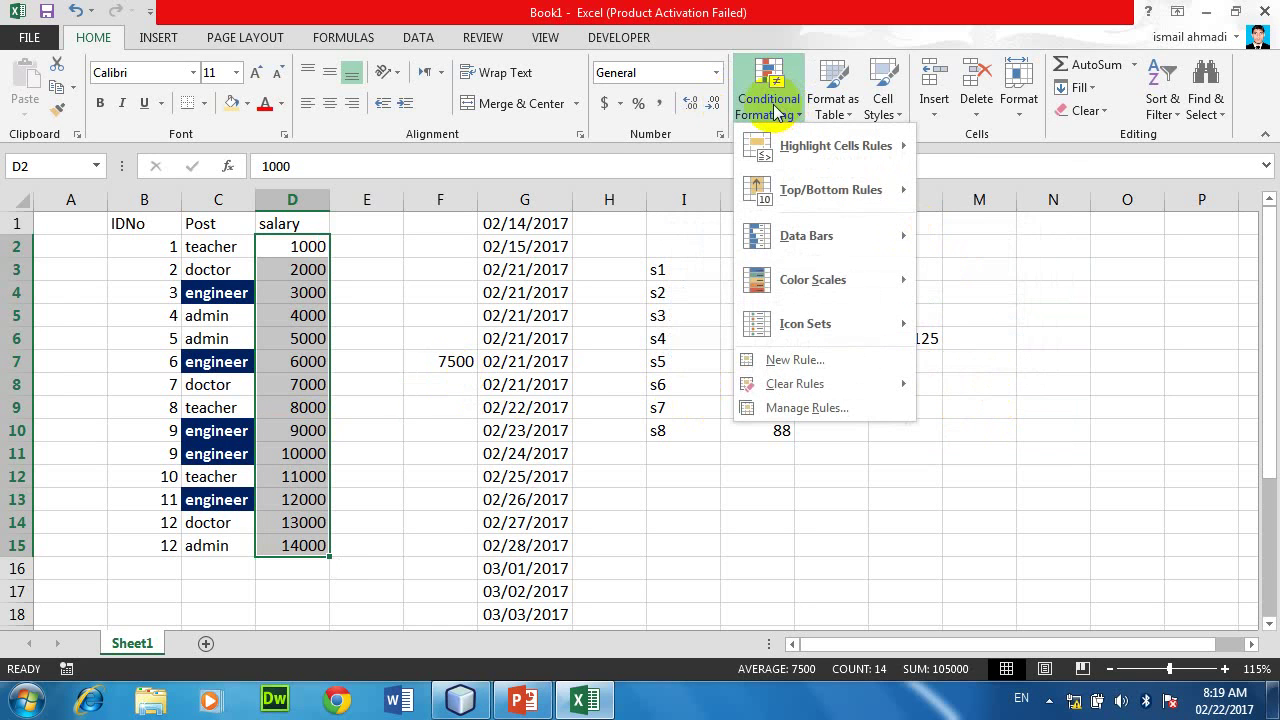
Step: Widen salary column D by dragging its right border outward
mouse_move(803, 242)
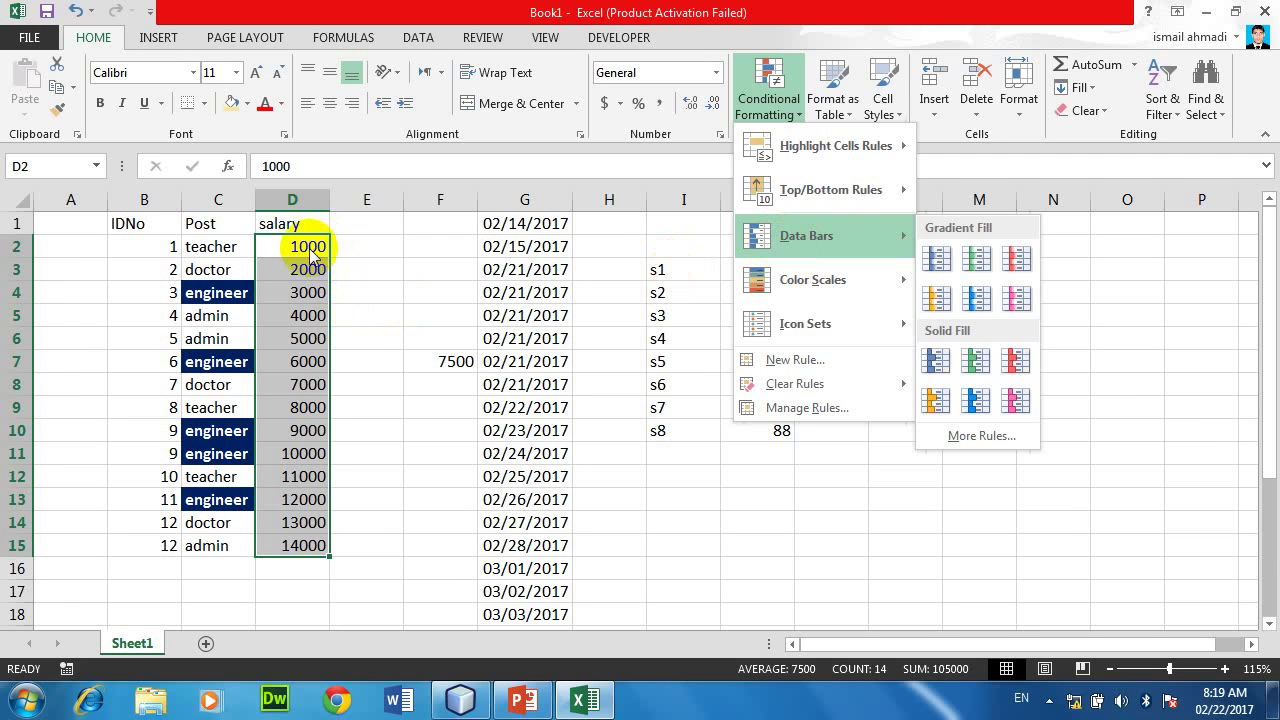
click(333, 198)
drag(330, 200, 392, 204)
click(770, 105)
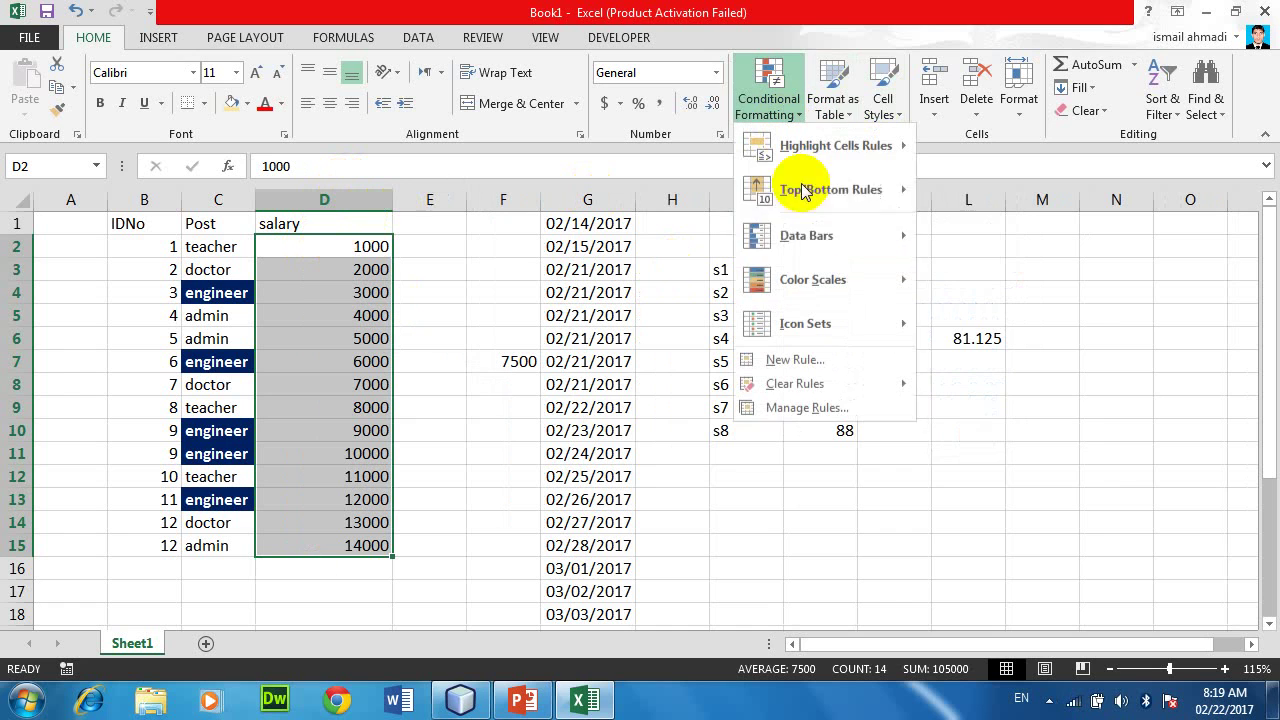
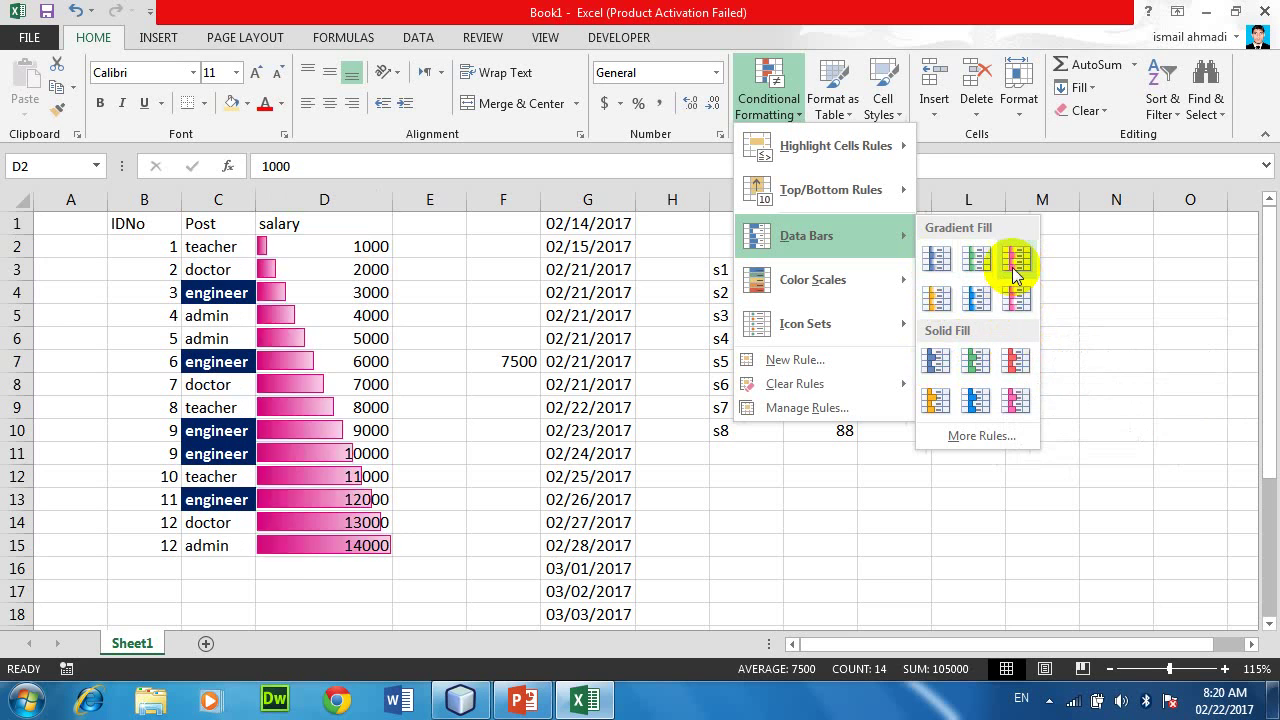
Step: Add blue gradient data bars to salaries D2:D15, then clear them from the selected cells
click(932, 266)
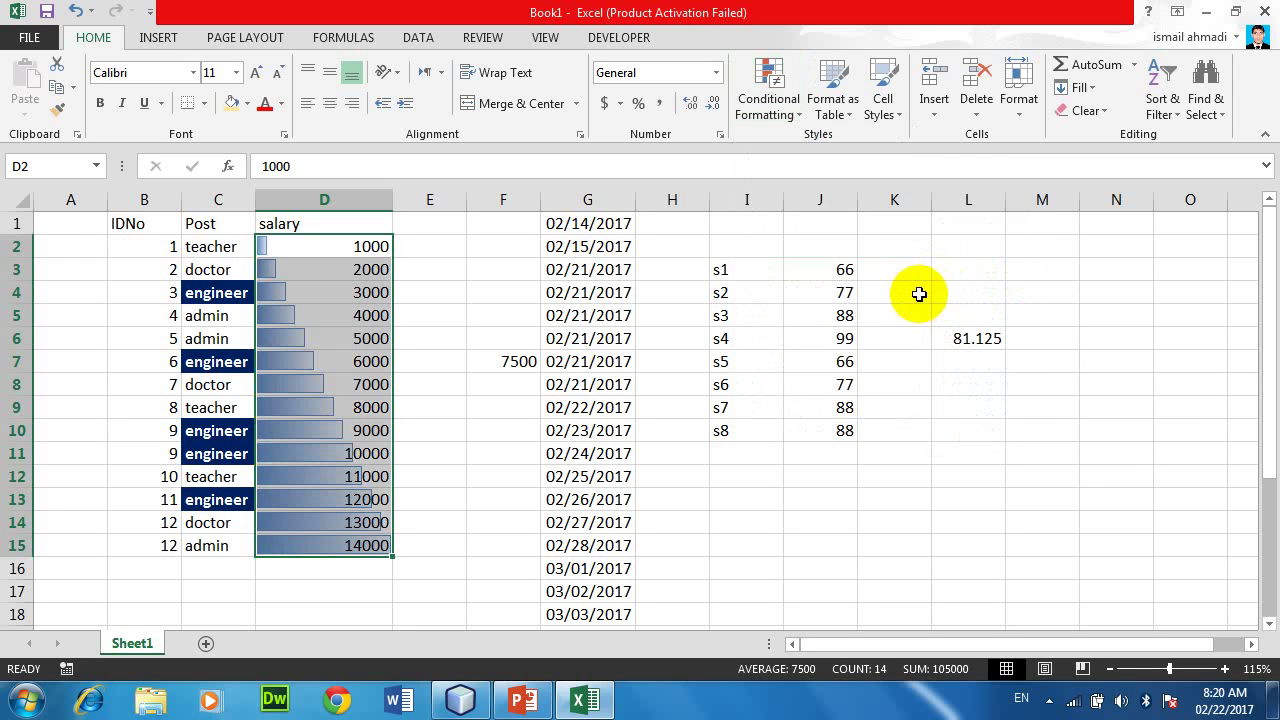
click(768, 112)
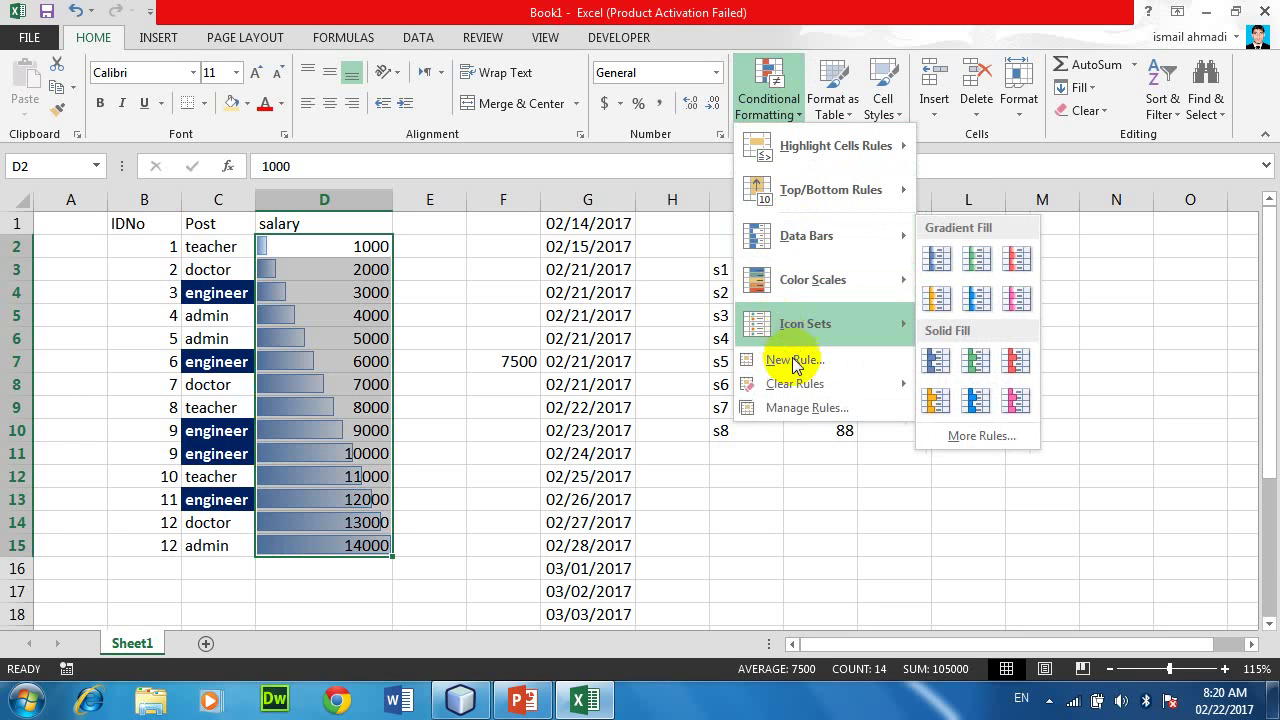
mouse_move(903, 383)
click(945, 385)
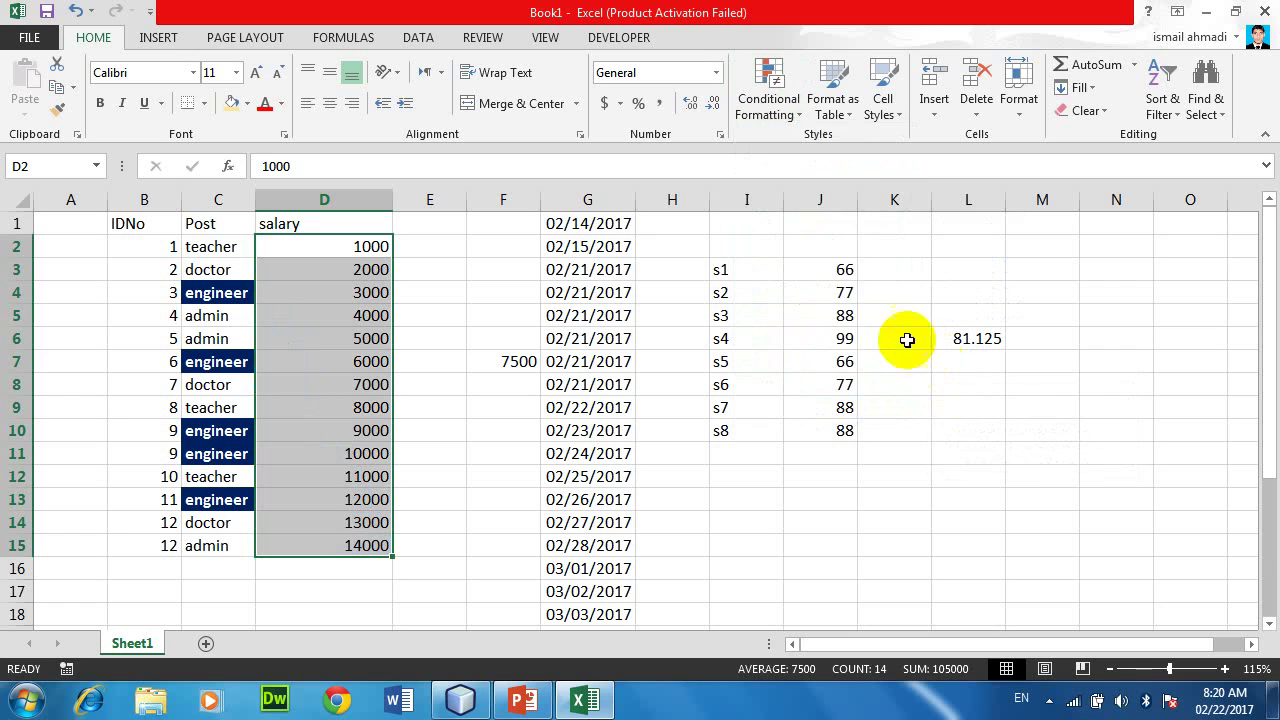
Step: Apply the Green-Yellow-Red colour scale to D2:D15, inspect it, and reselect the salaries
click(770, 115)
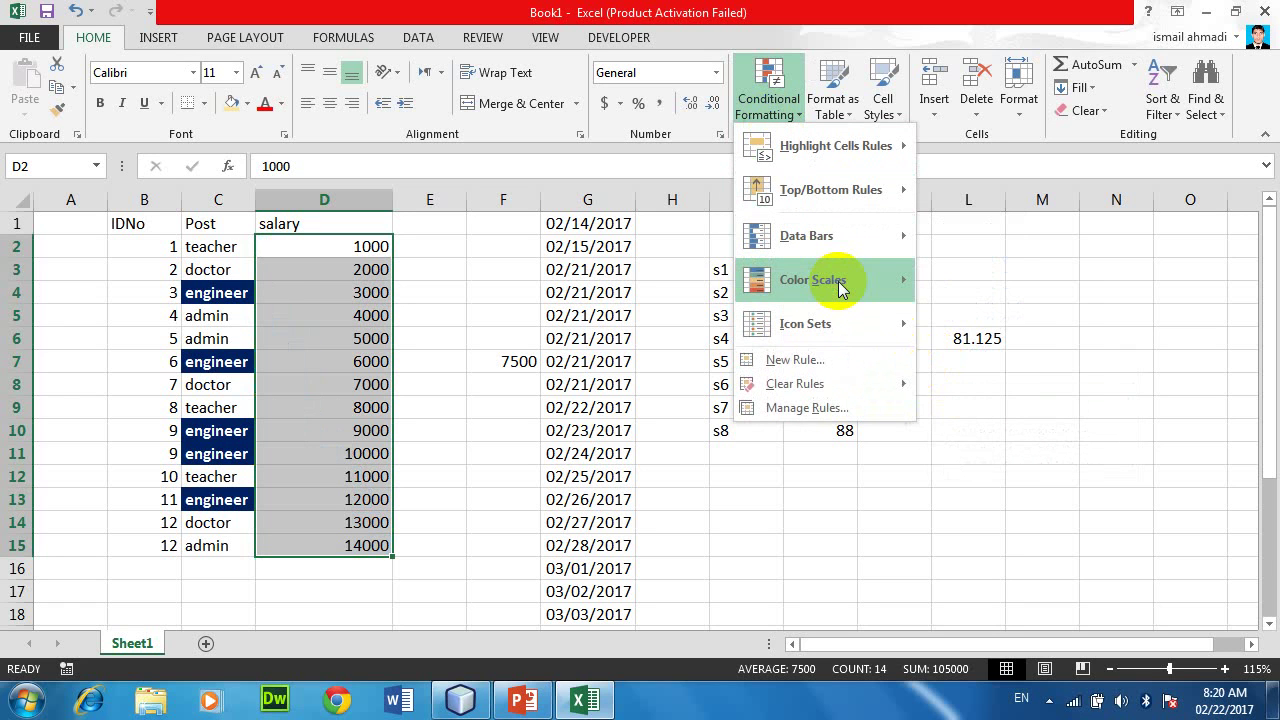
mouse_move(840, 288)
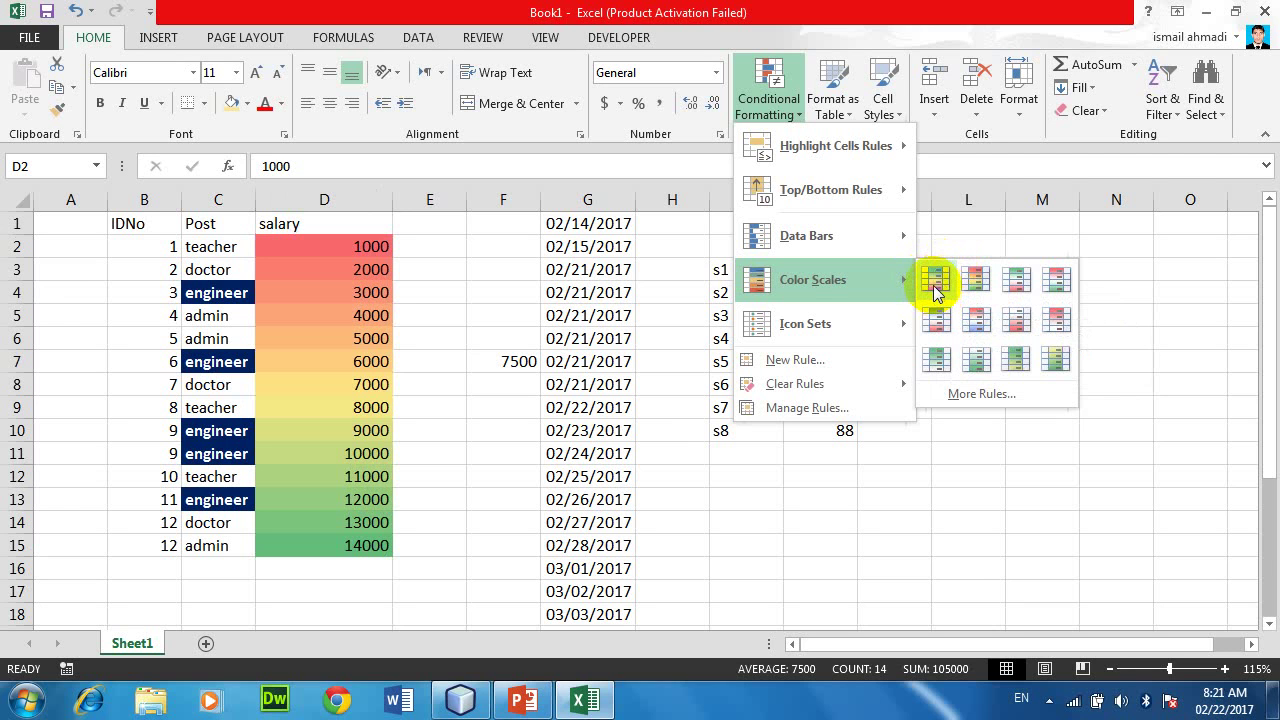
click(935, 282)
click(366, 523)
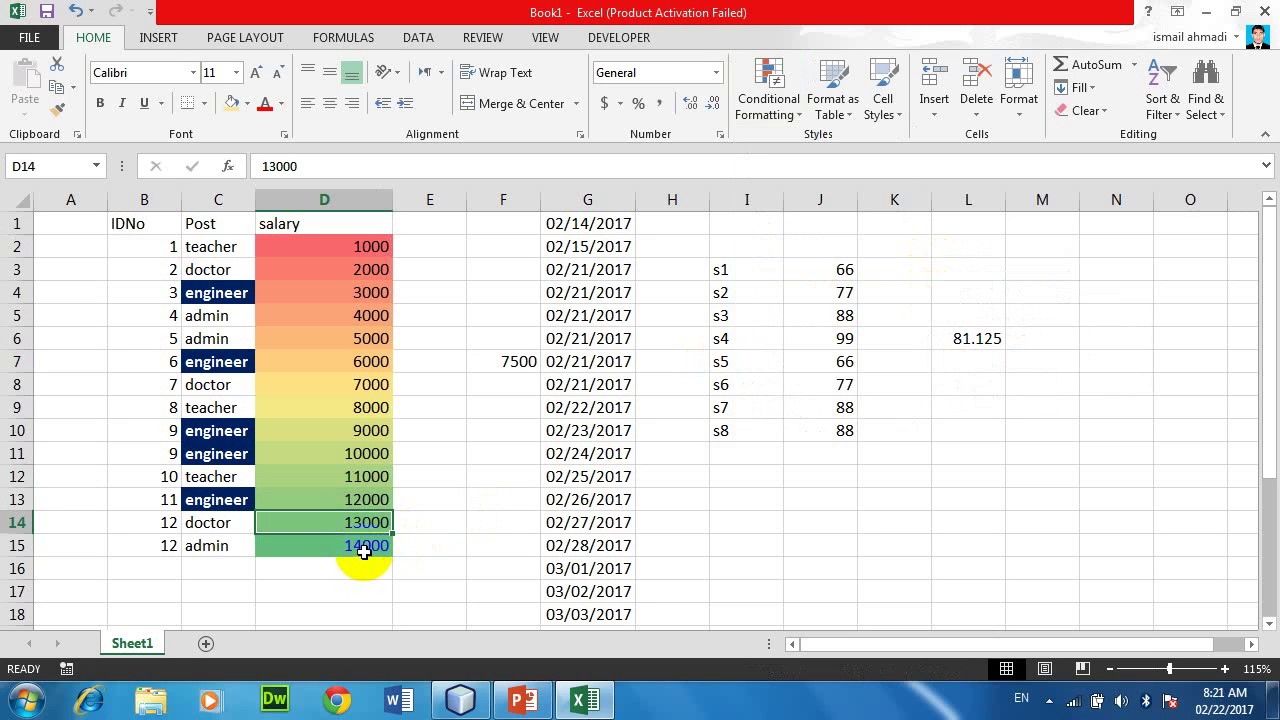
click(372, 387)
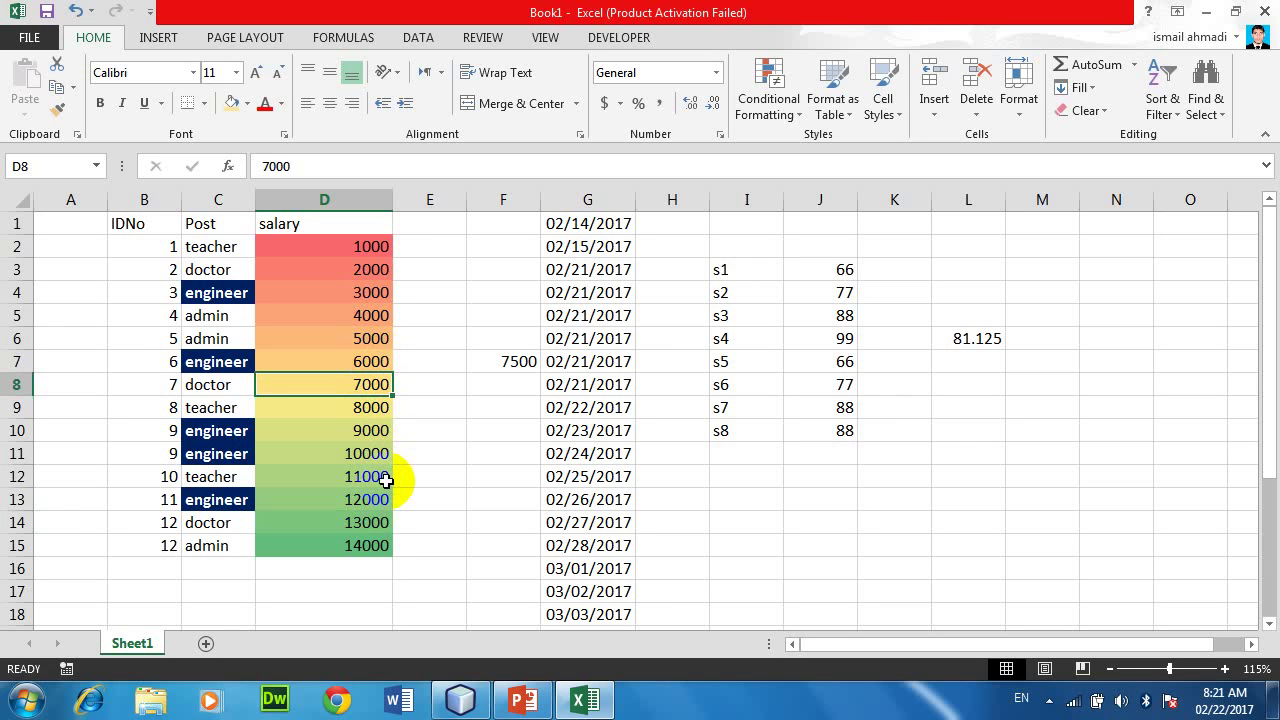
drag(340, 545, 342, 246)
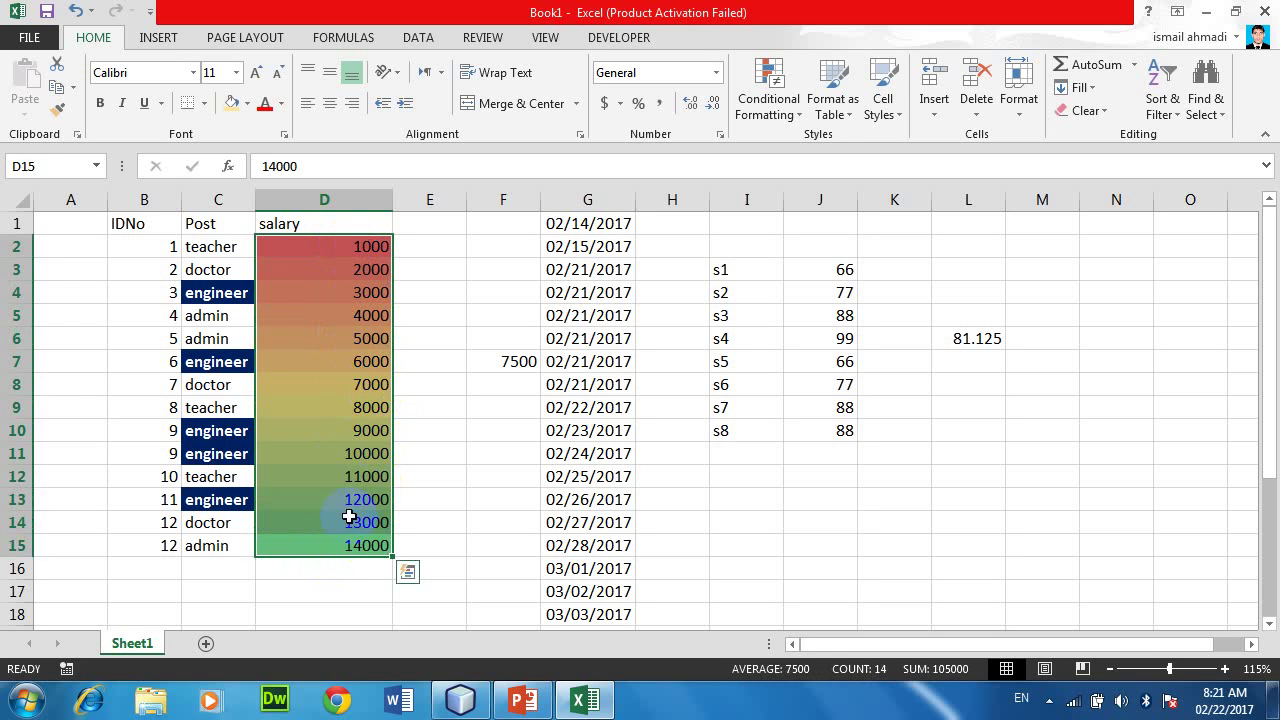
Step: Use Clear Rules from Selected Cells to remove the colour scale from D2:D15
click(745, 128)
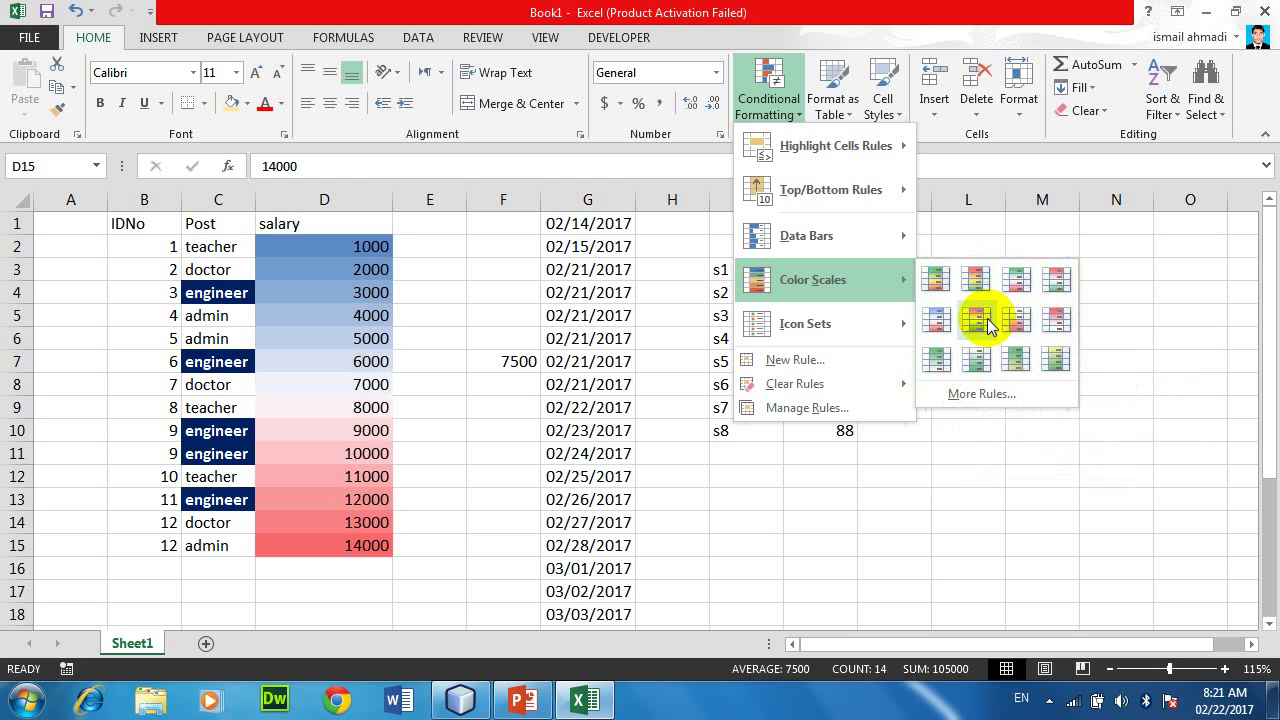
mouse_move(866, 386)
click(960, 385)
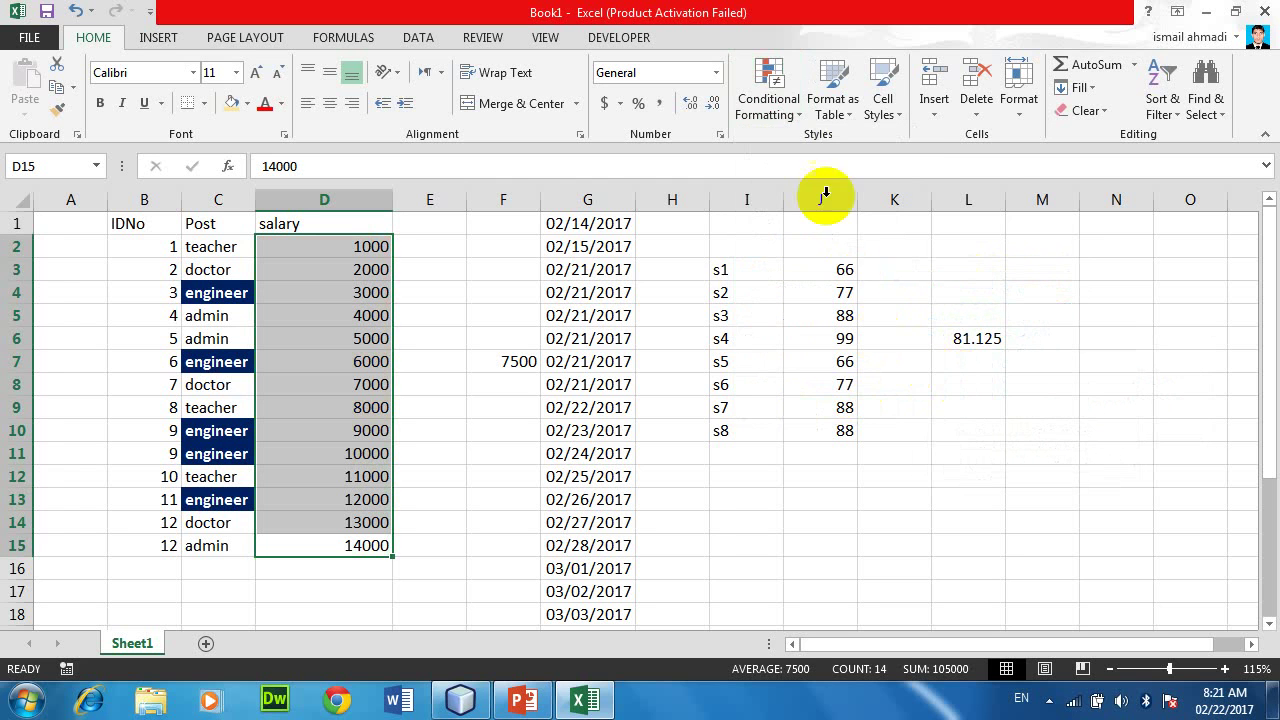
Step: Apply the Directional 5 Arrows (Colored) icon set to salary cells D2:D15
click(777, 106)
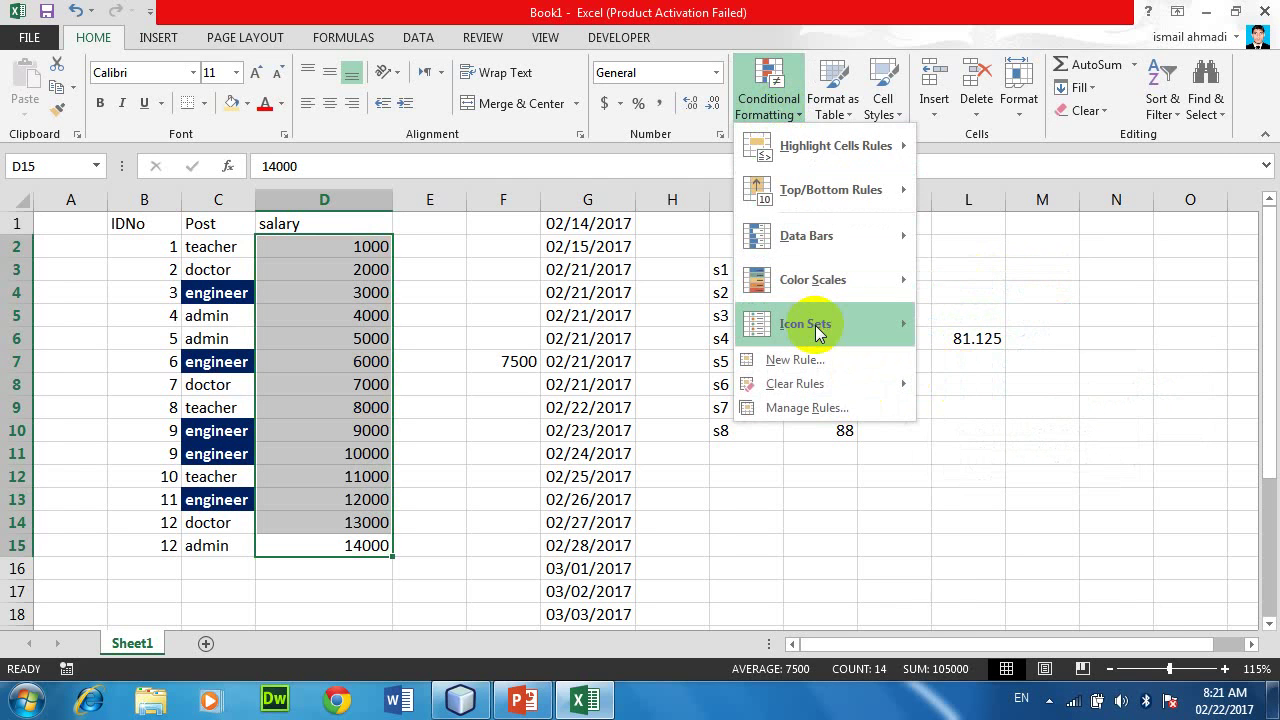
mouse_move(815, 325)
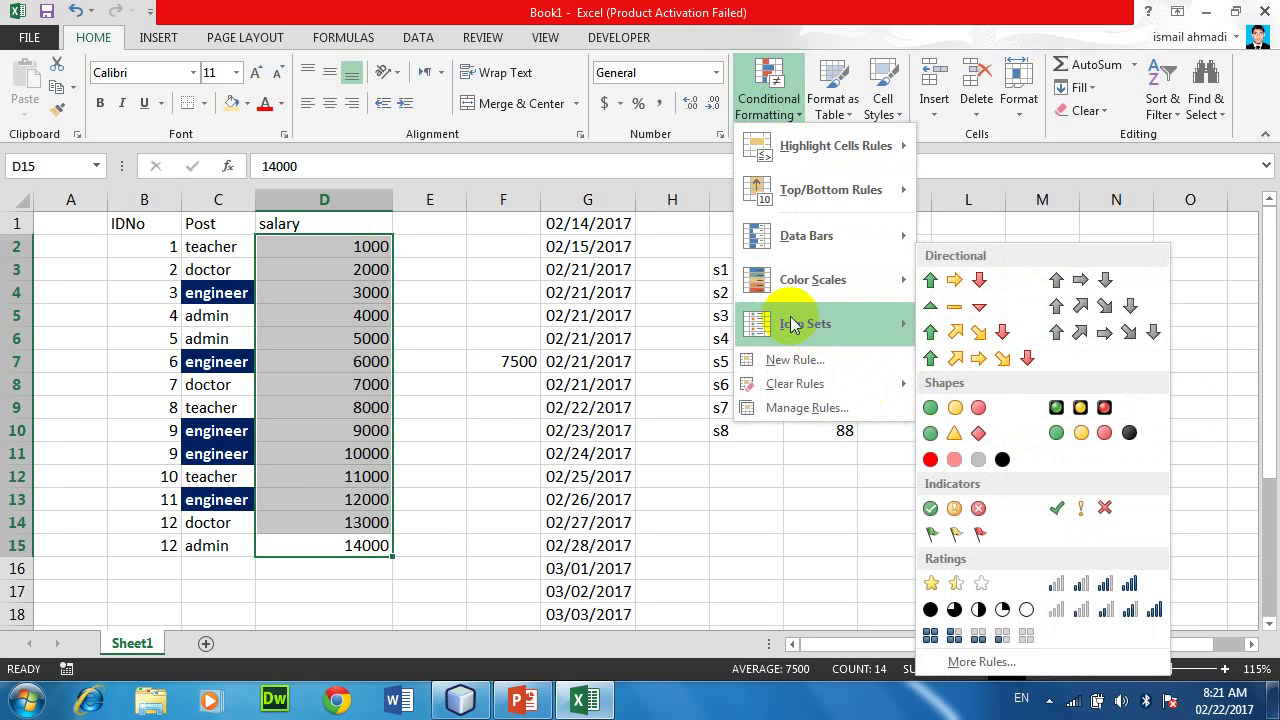
mouse_move(900, 285)
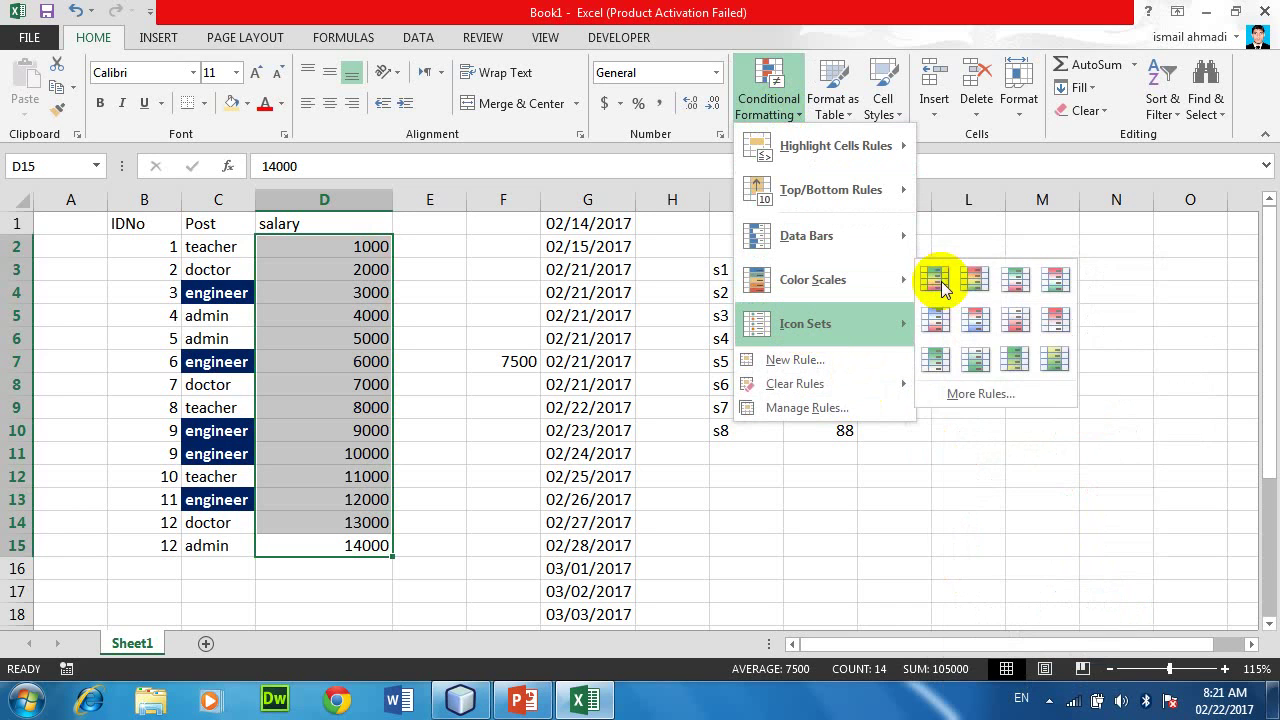
mouse_move(858, 329)
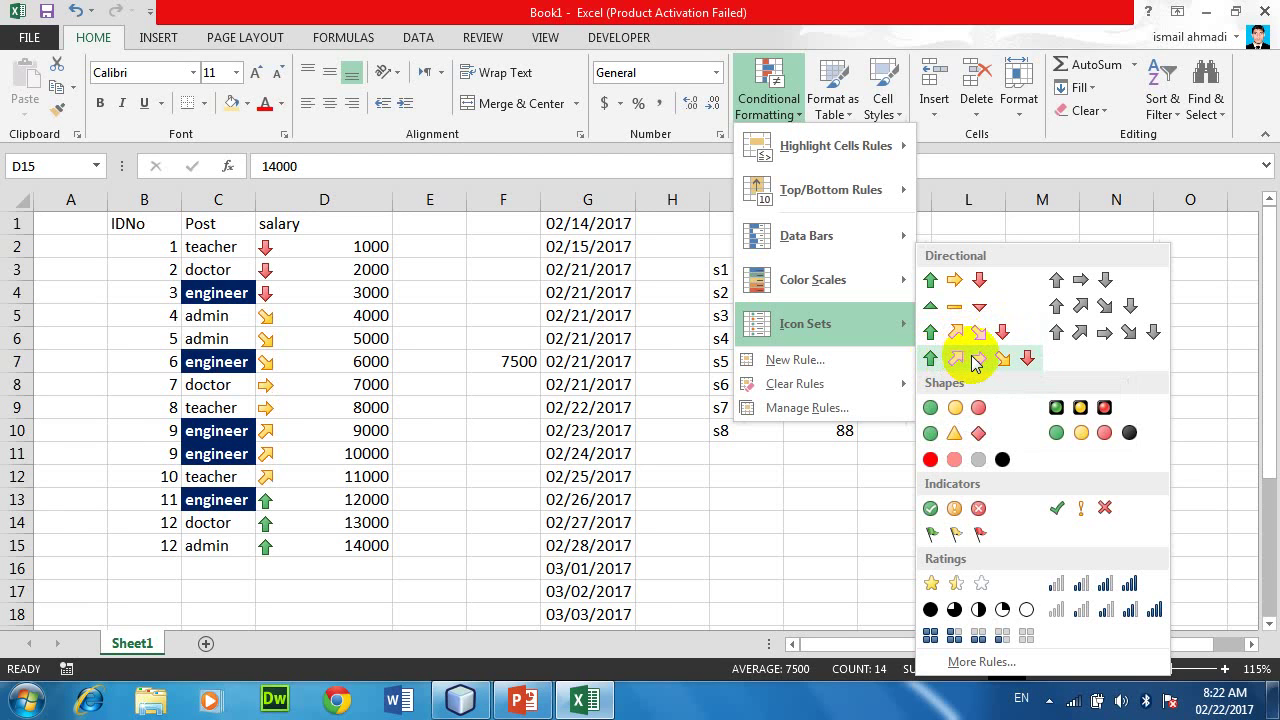
click(975, 362)
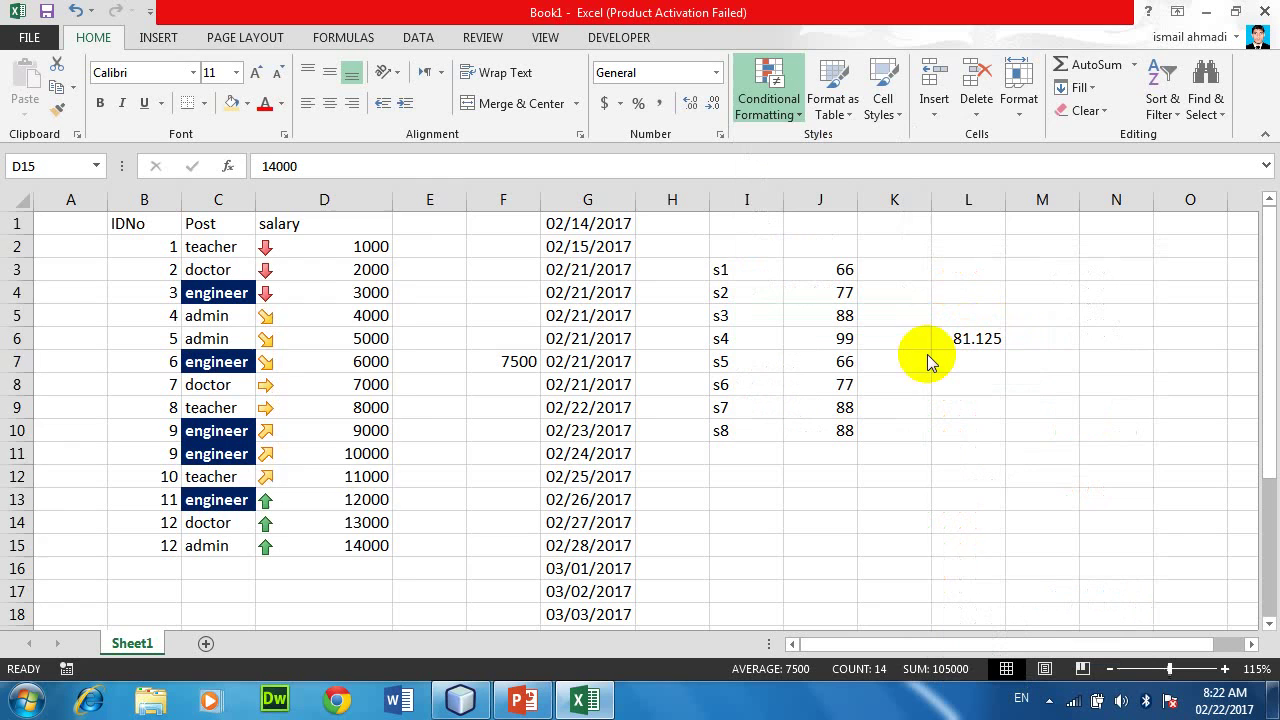
Step: Reselect D2:D15 and clear the arrow icon set rules from those cells
click(277, 316)
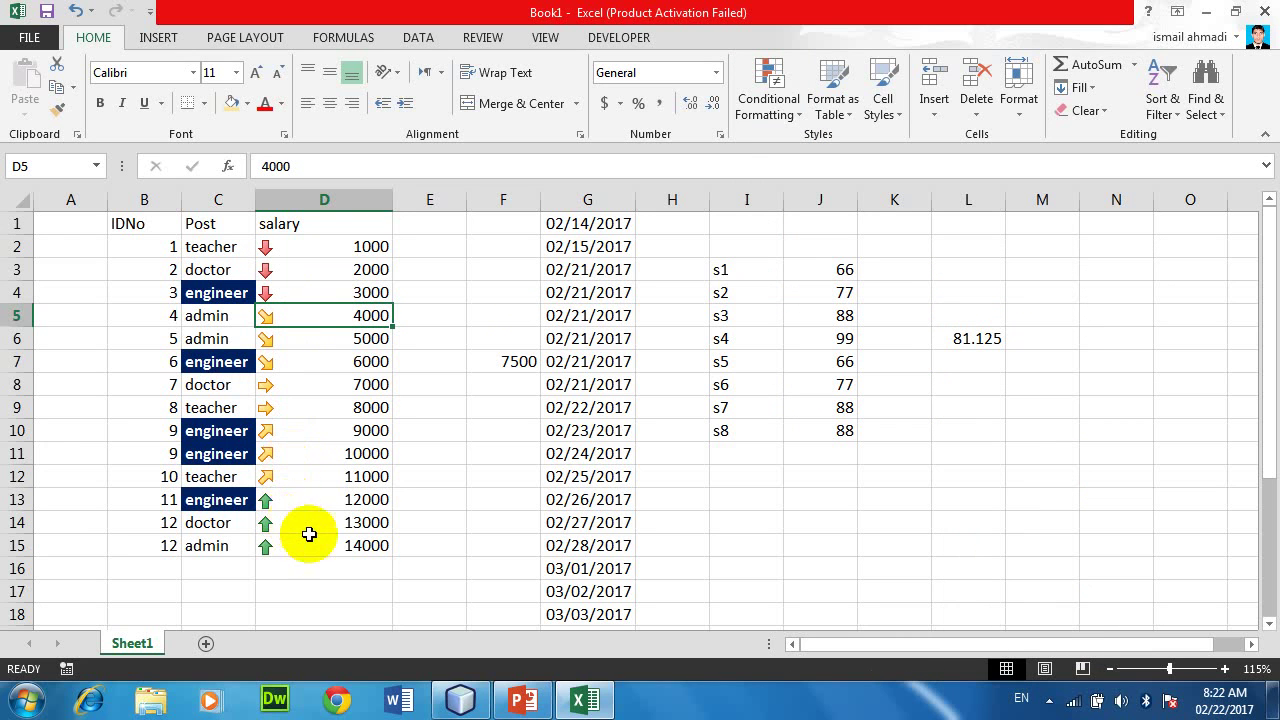
drag(308, 543, 308, 247)
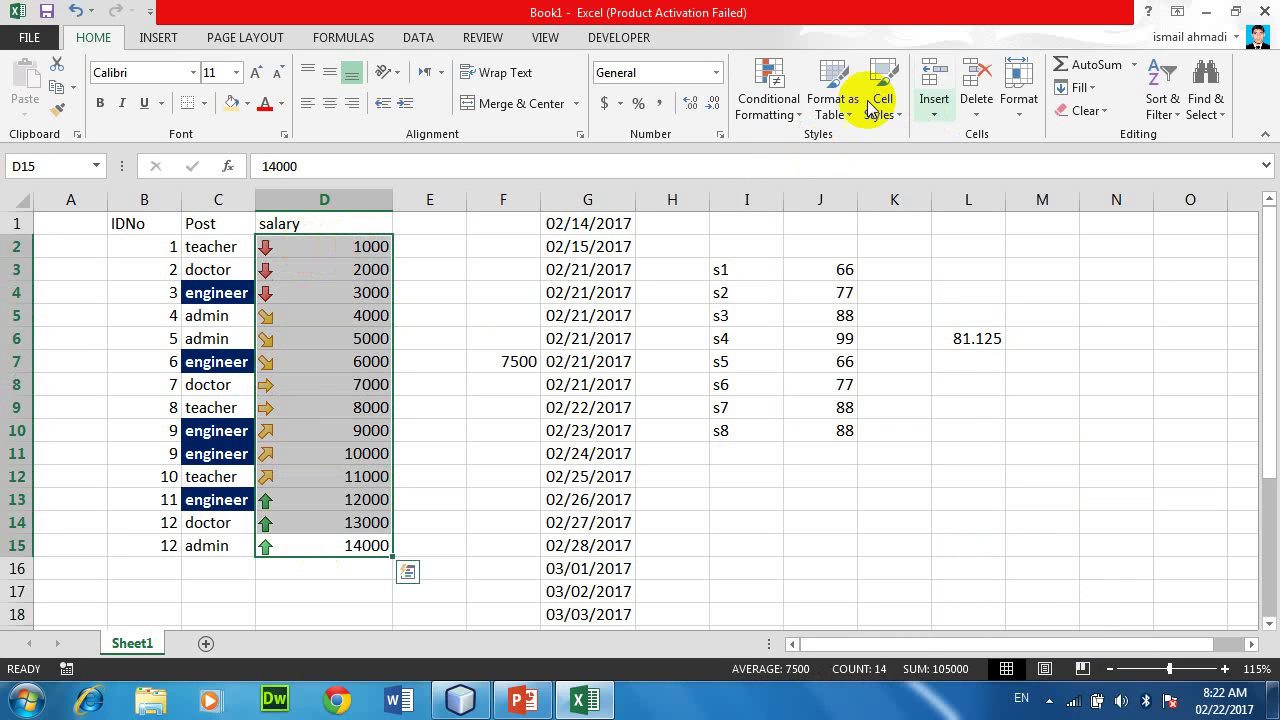
click(770, 95)
mouse_move(884, 385)
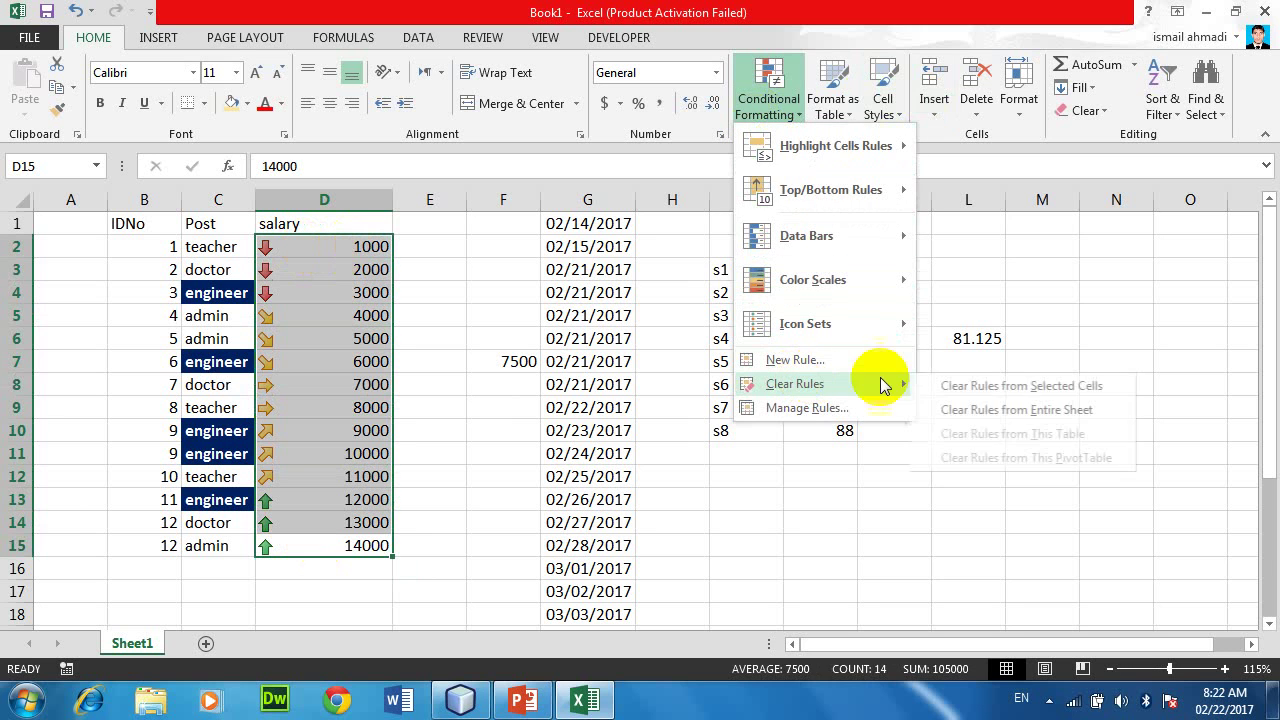
click(960, 385)
click(768, 95)
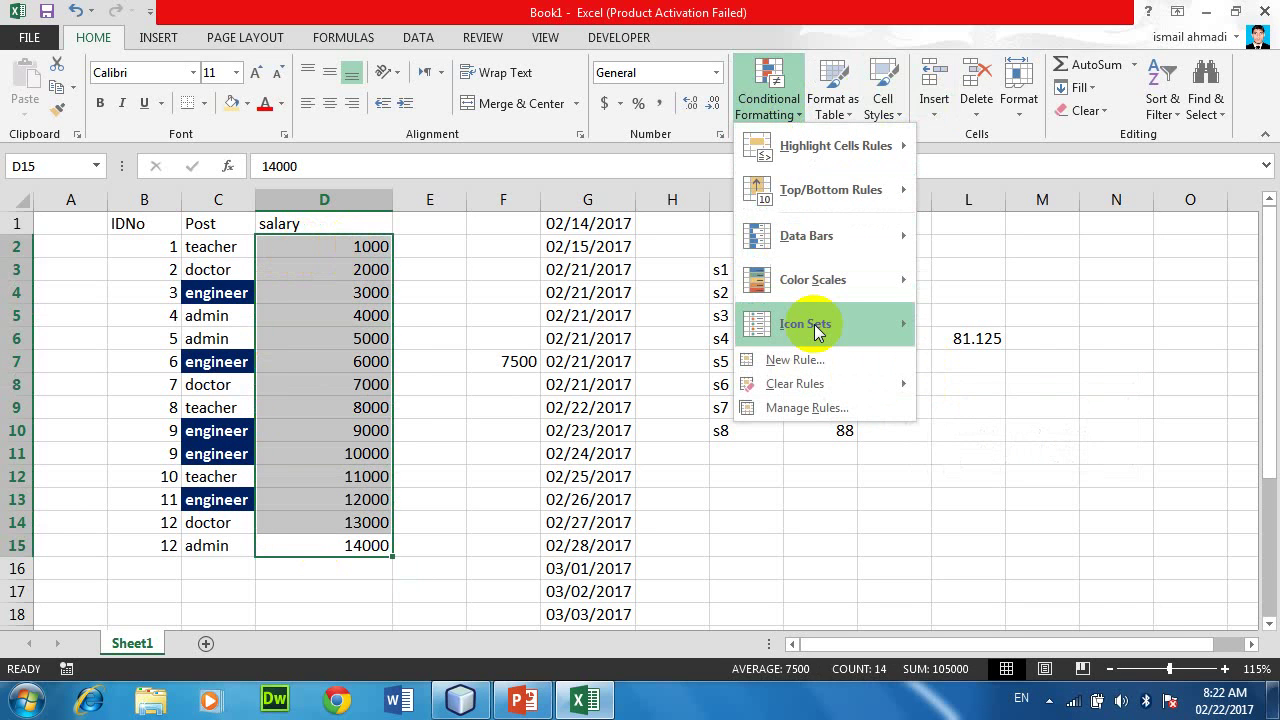
Step: Apply the Gradient Fill Blue Data Bar to salary cells D2:D15
mouse_move(815, 326)
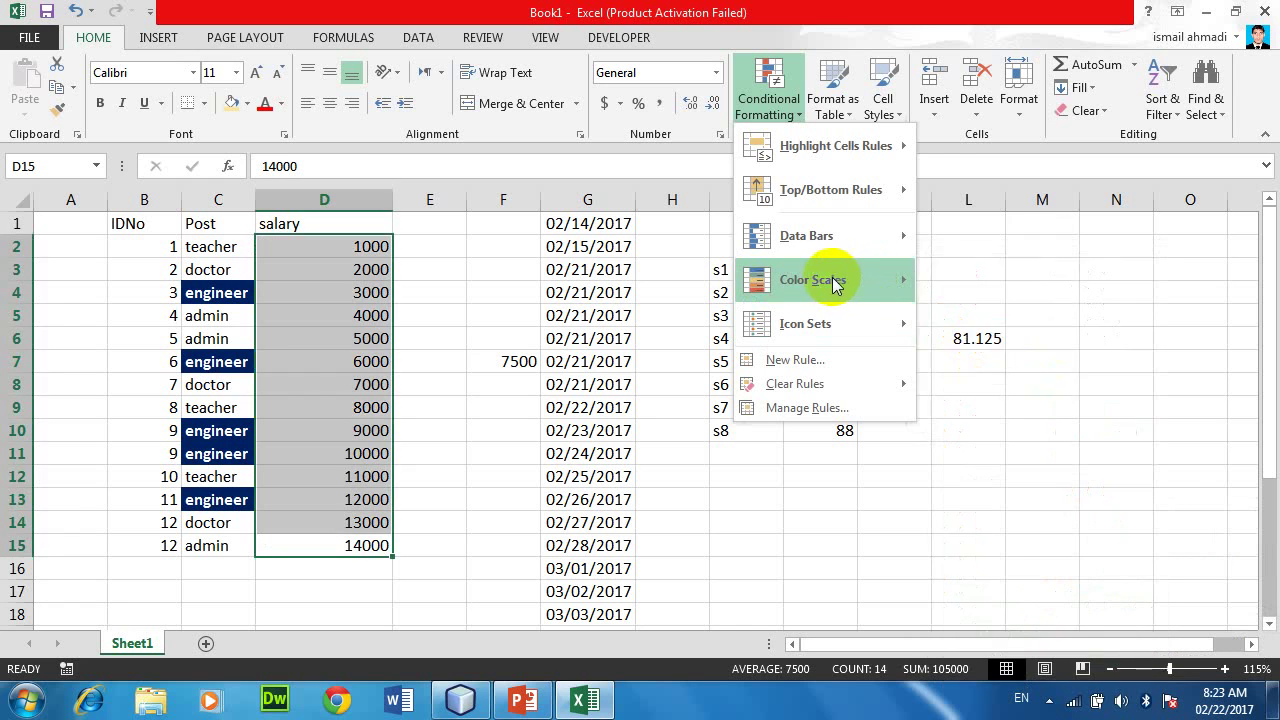
mouse_move(834, 240)
click(938, 256)
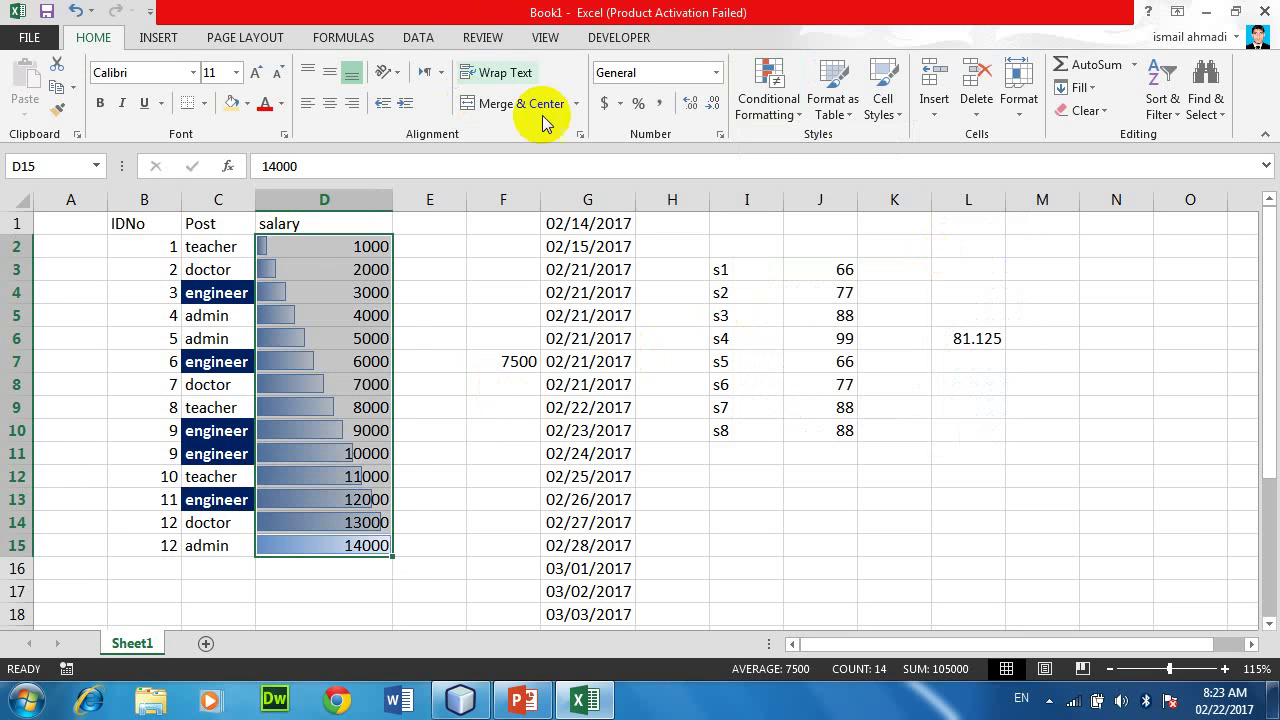
Step: Add the Ratings 3 Stars icon set to the salaries, then select Post cells C2:C15
click(776, 116)
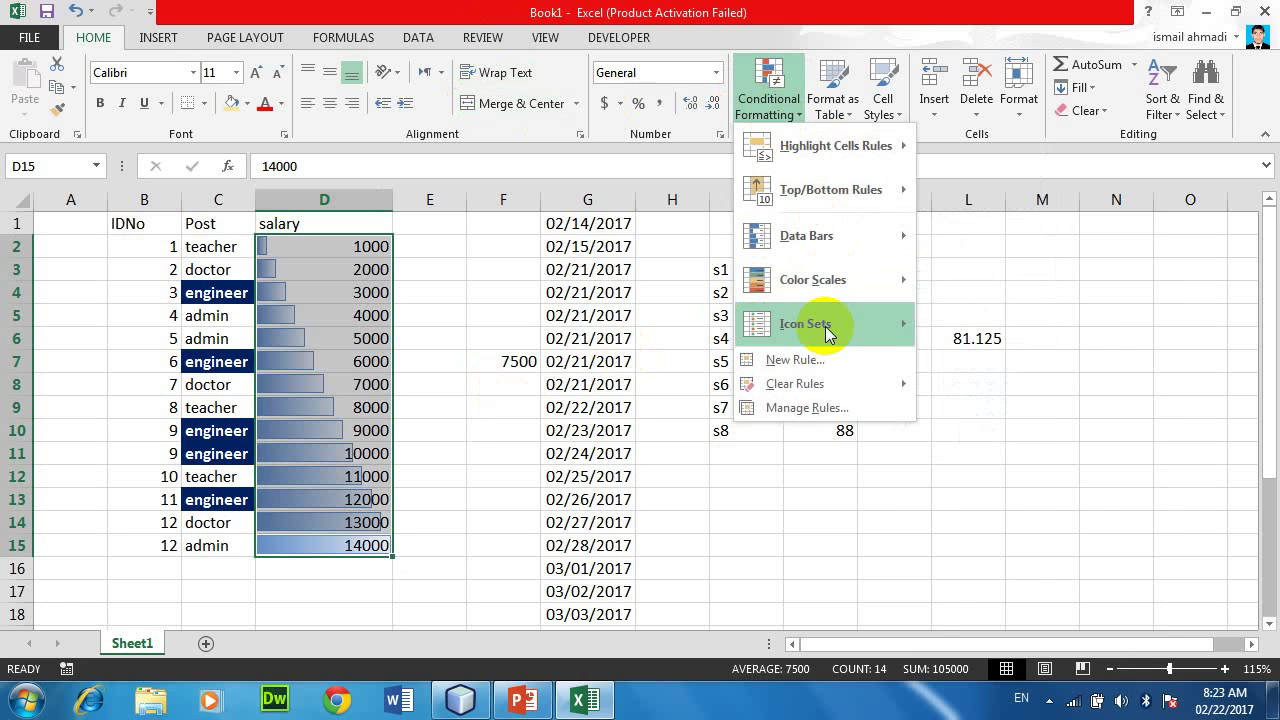
mouse_move(826, 333)
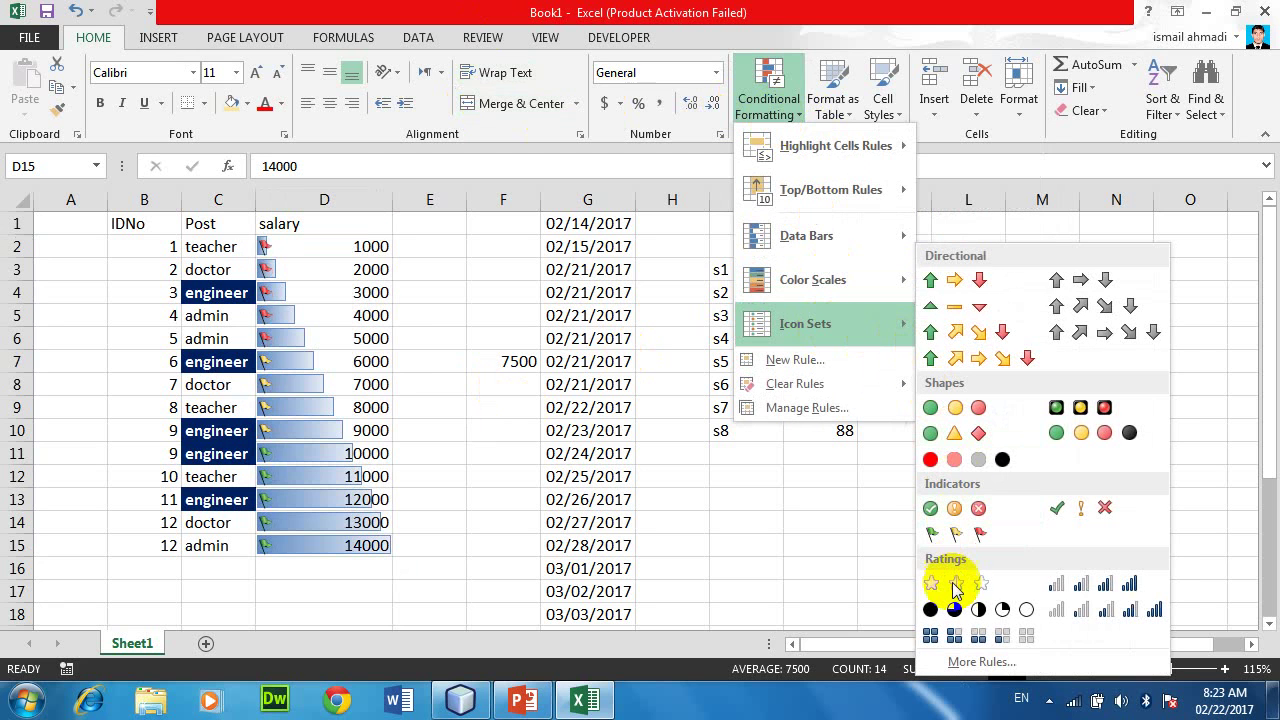
click(955, 587)
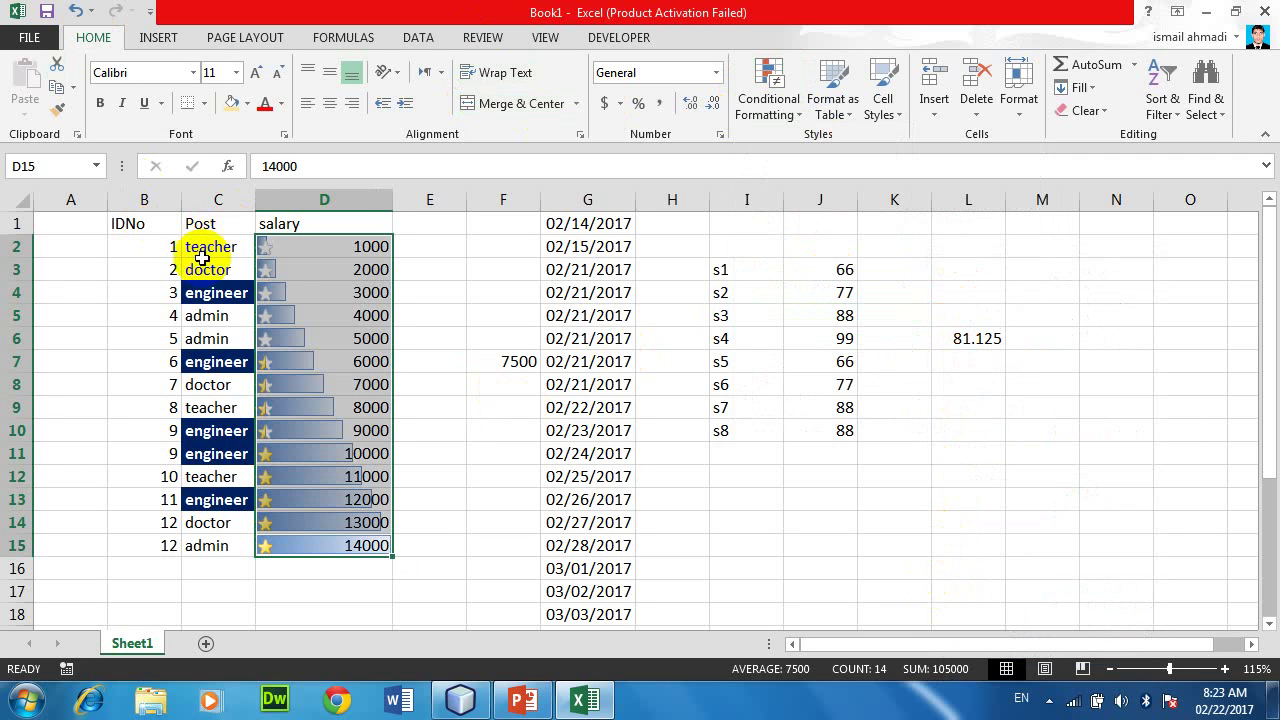
drag(194, 246, 190, 550)
click(770, 100)
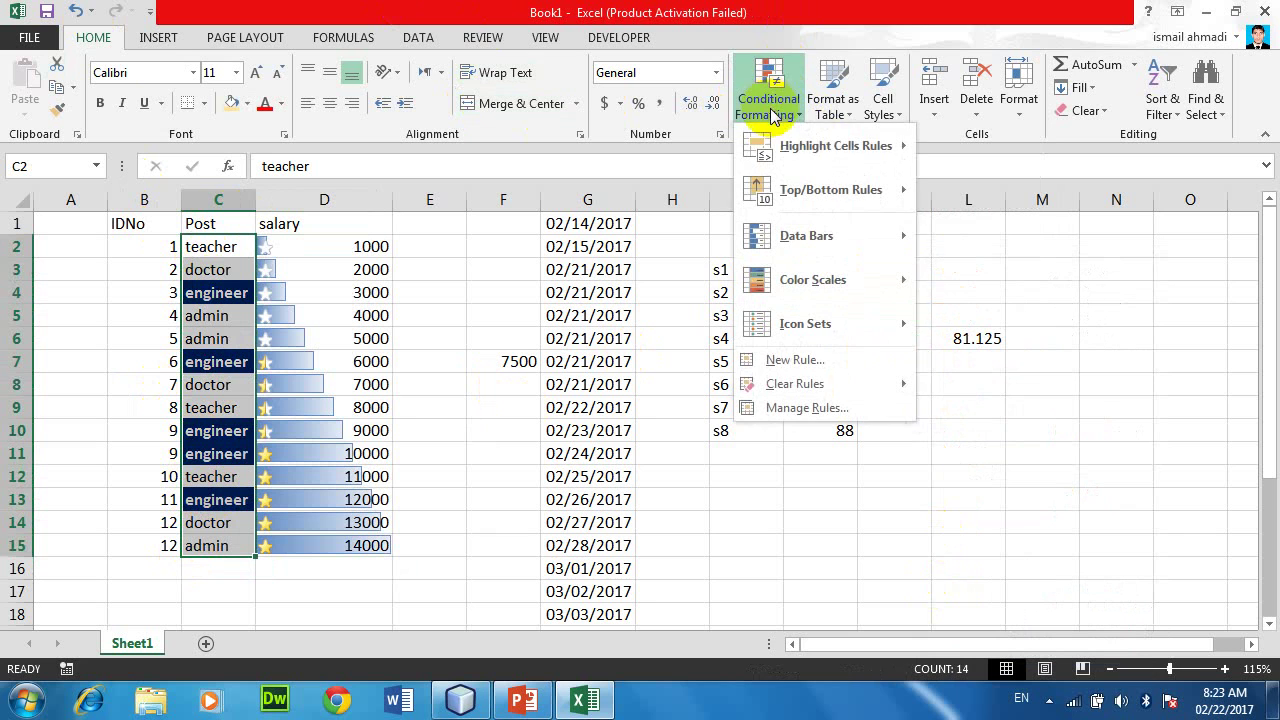
Step: Highlight Post cells containing 'teacher' with Light Red Fill and Dark Red Text
mouse_move(796, 158)
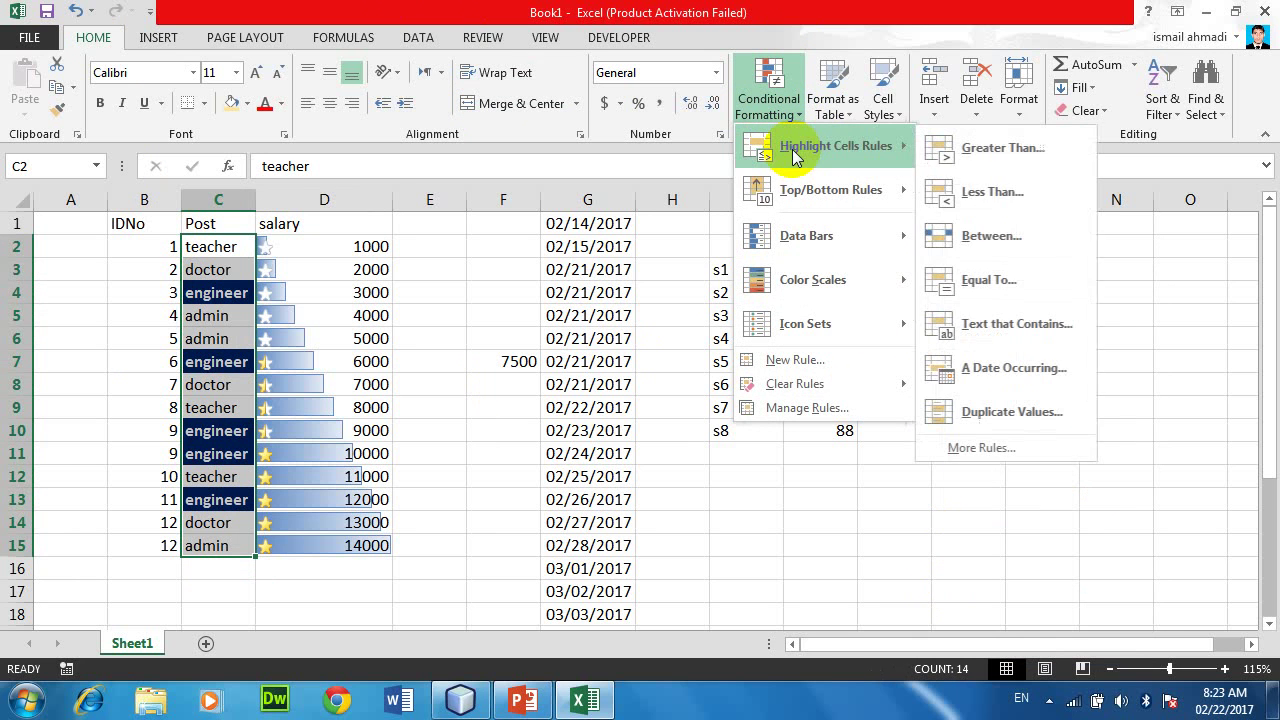
click(990, 325)
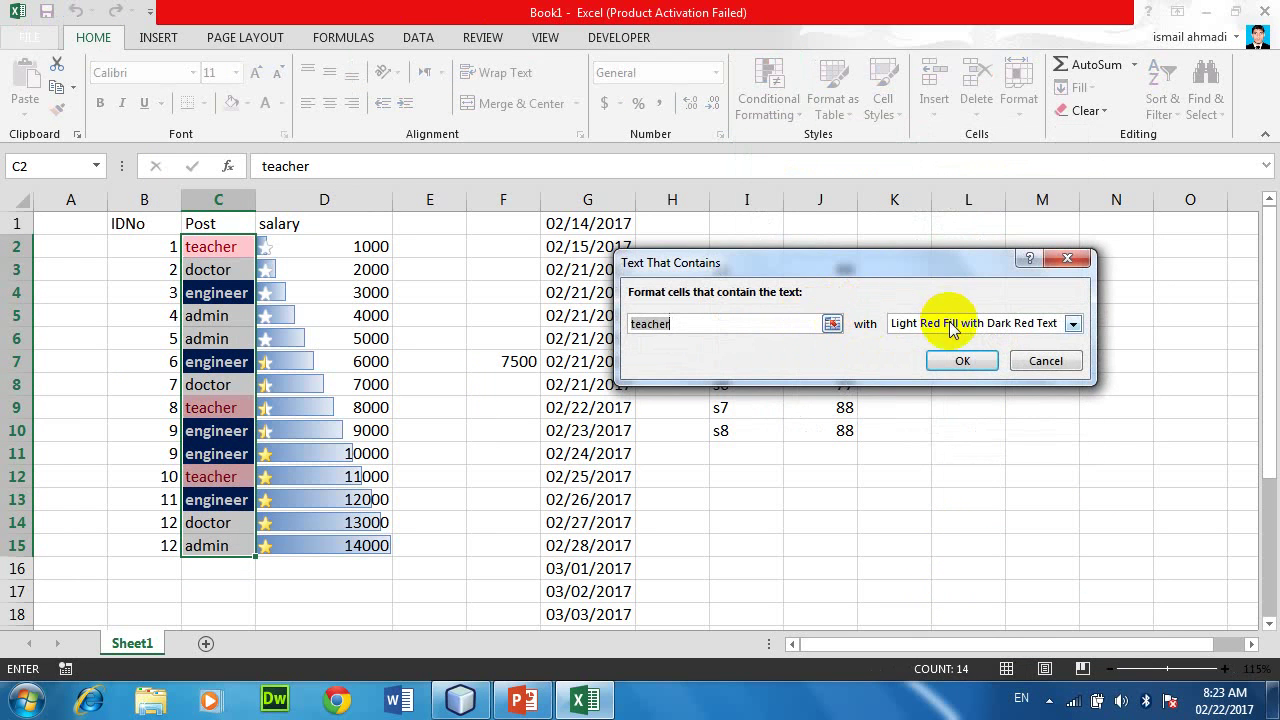
click(962, 361)
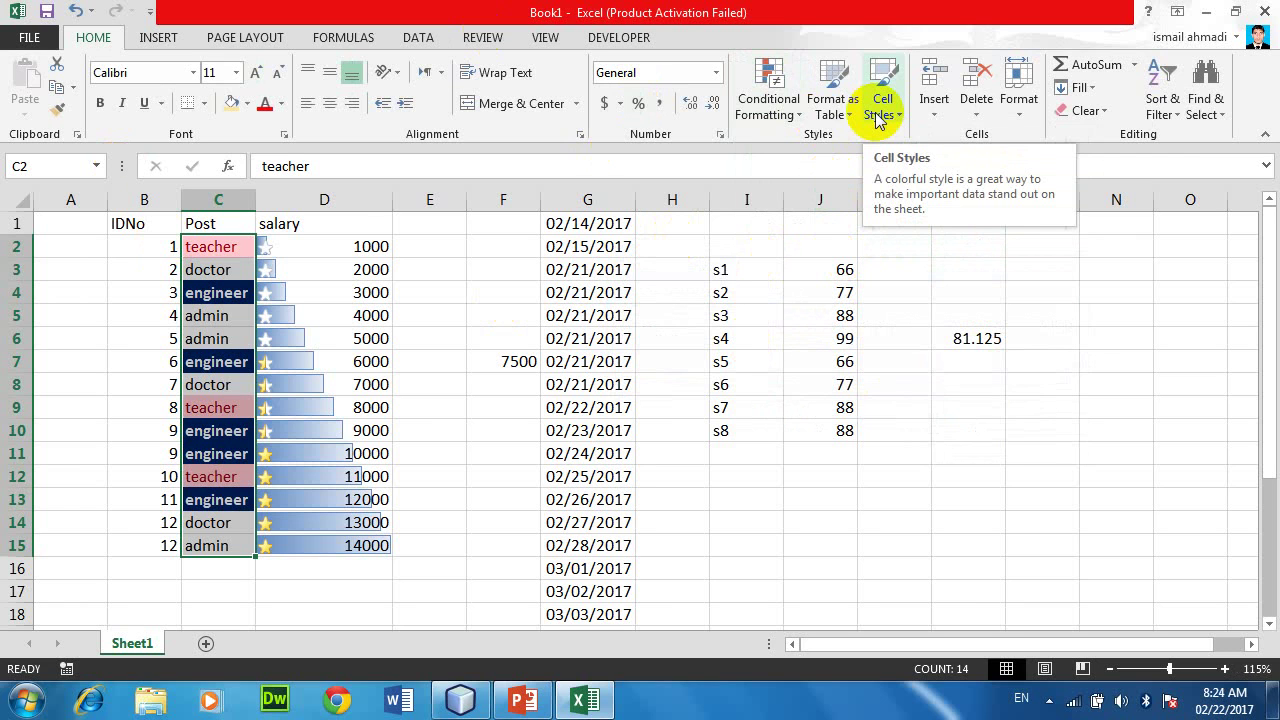
click(766, 118)
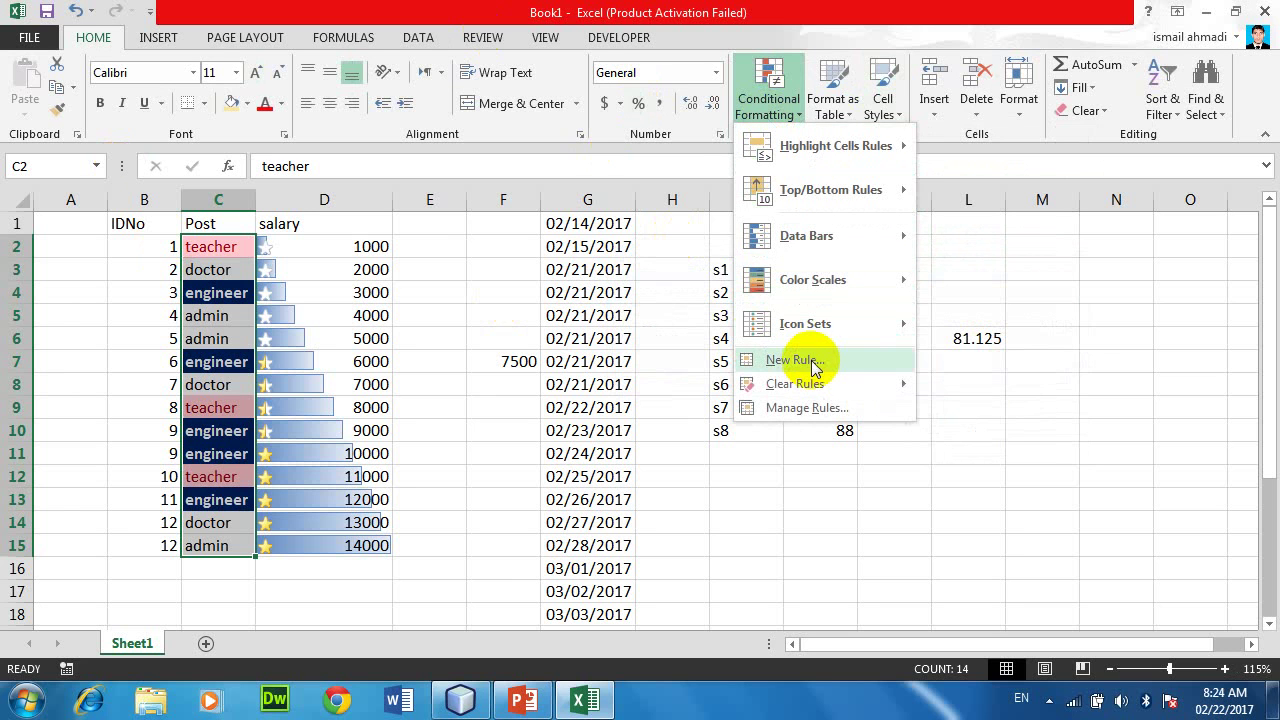
mouse_move(831, 285)
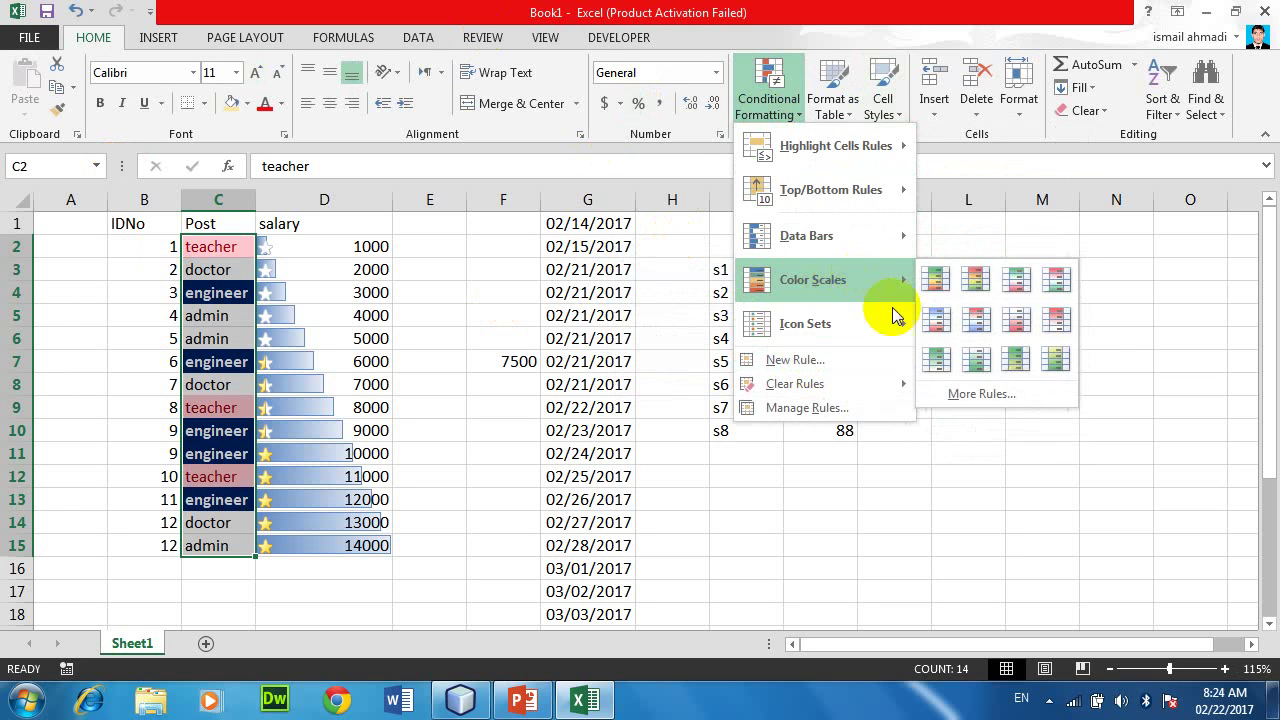
mouse_move(858, 321)
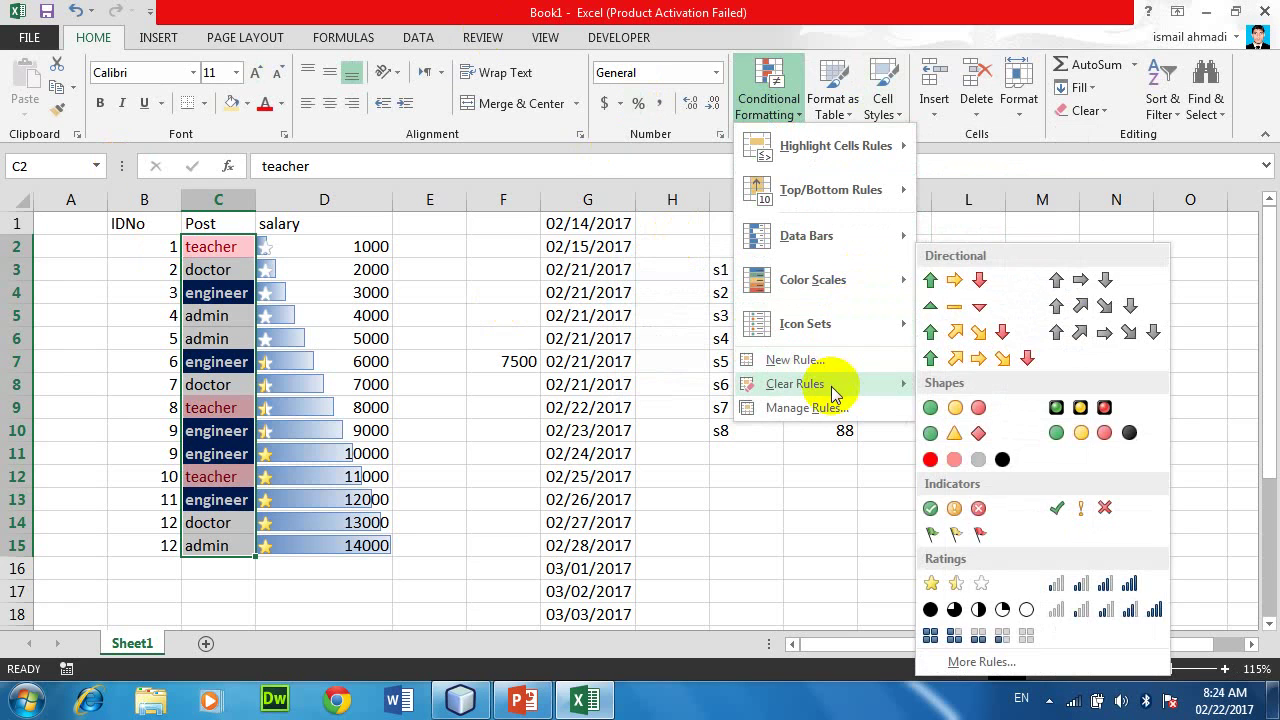
click(331, 456)
click(315, 400)
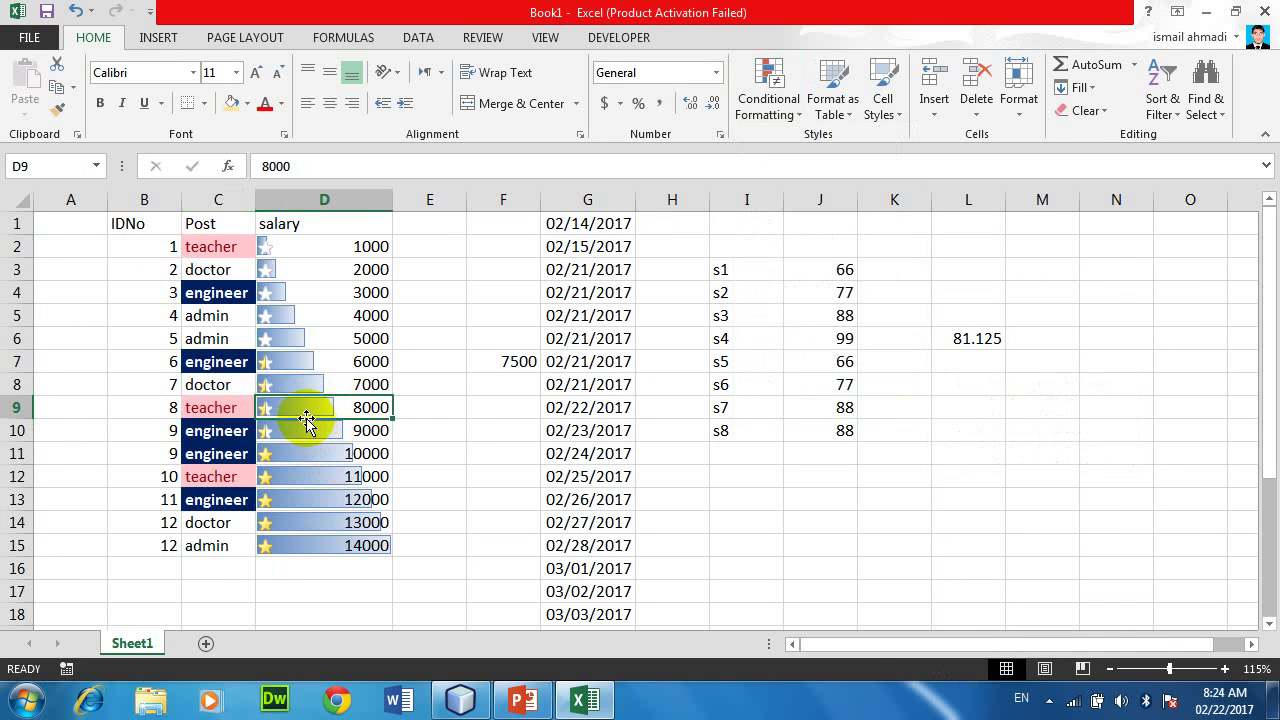
drag(300, 431, 309, 545)
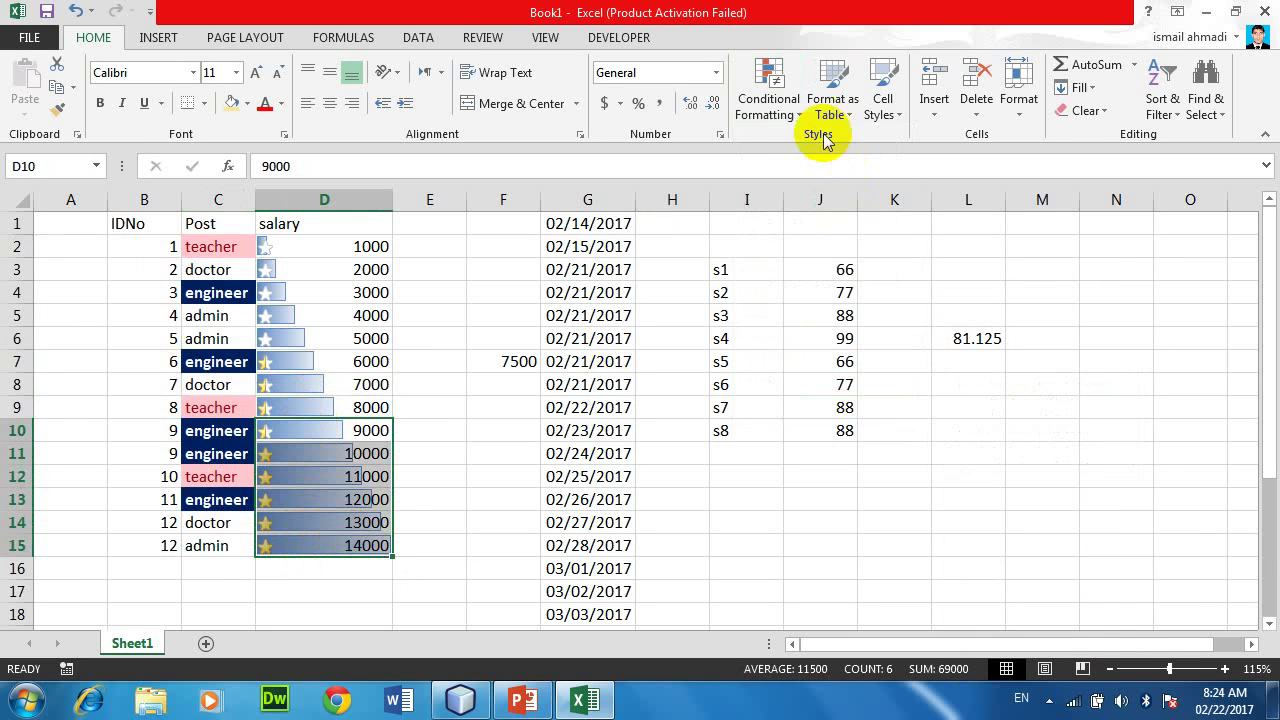
click(790, 108)
mouse_move(897, 398)
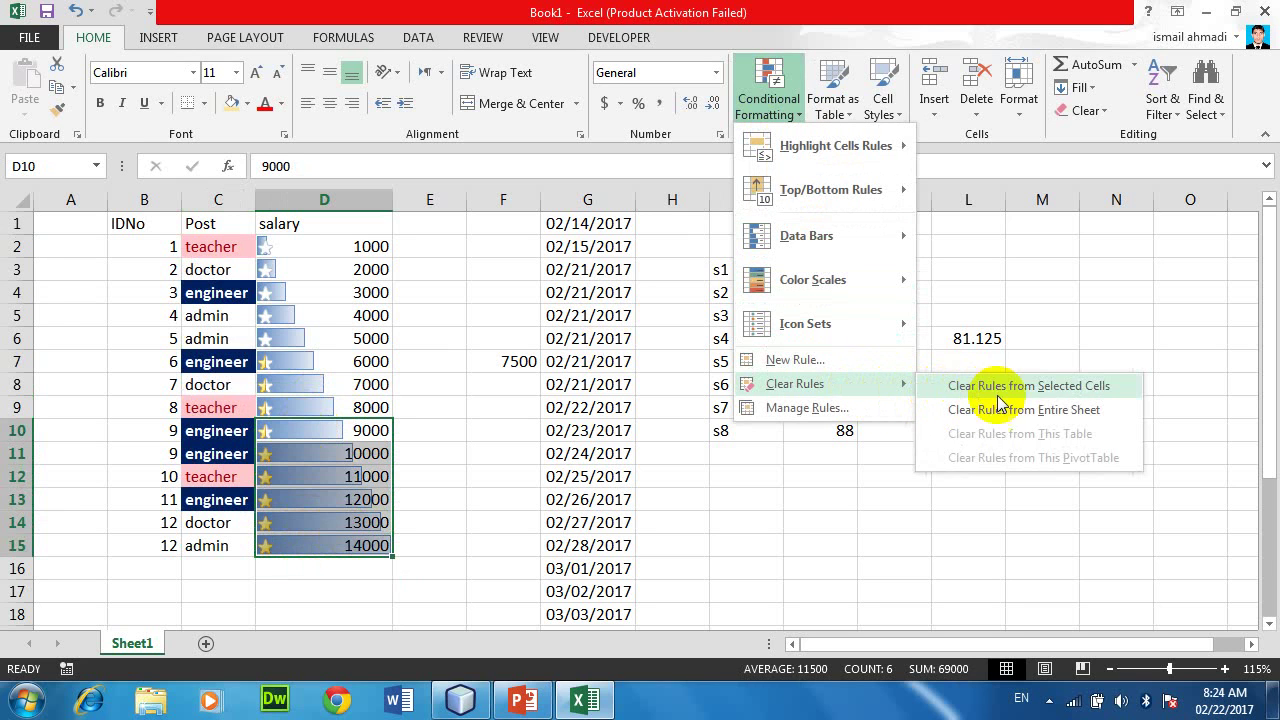
click(1077, 390)
key(ctrl+z)
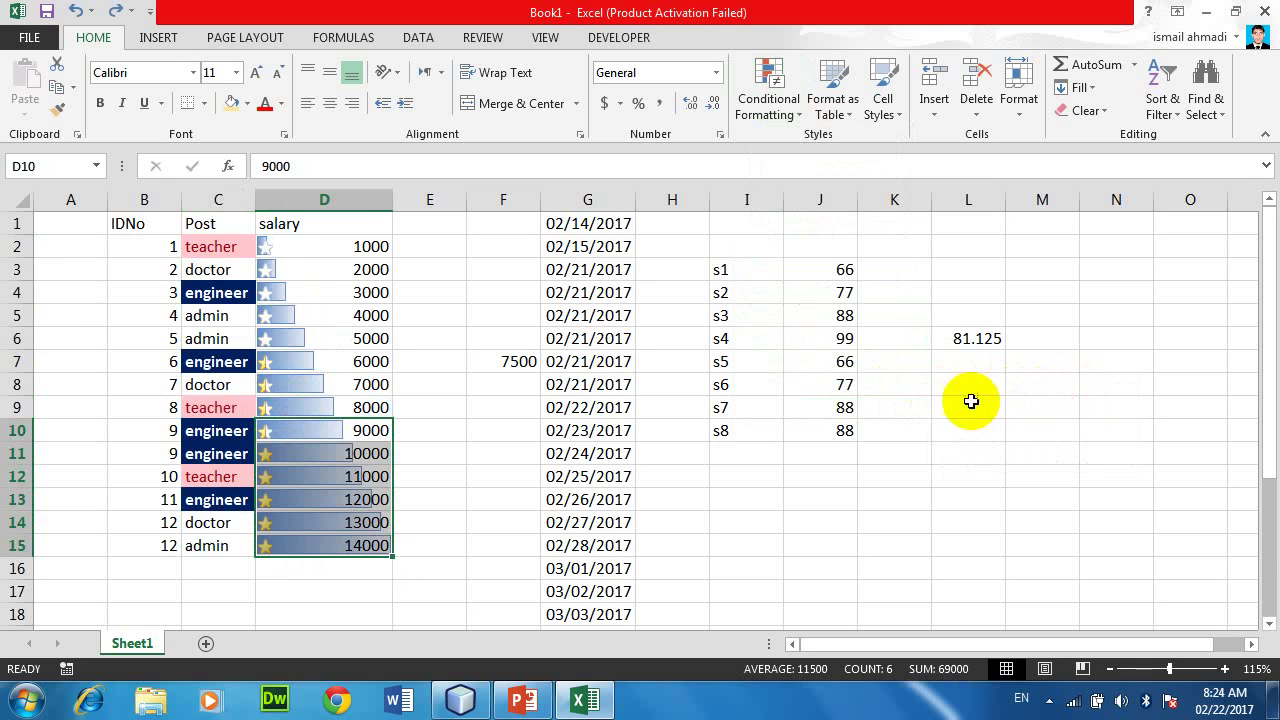
click(906, 516)
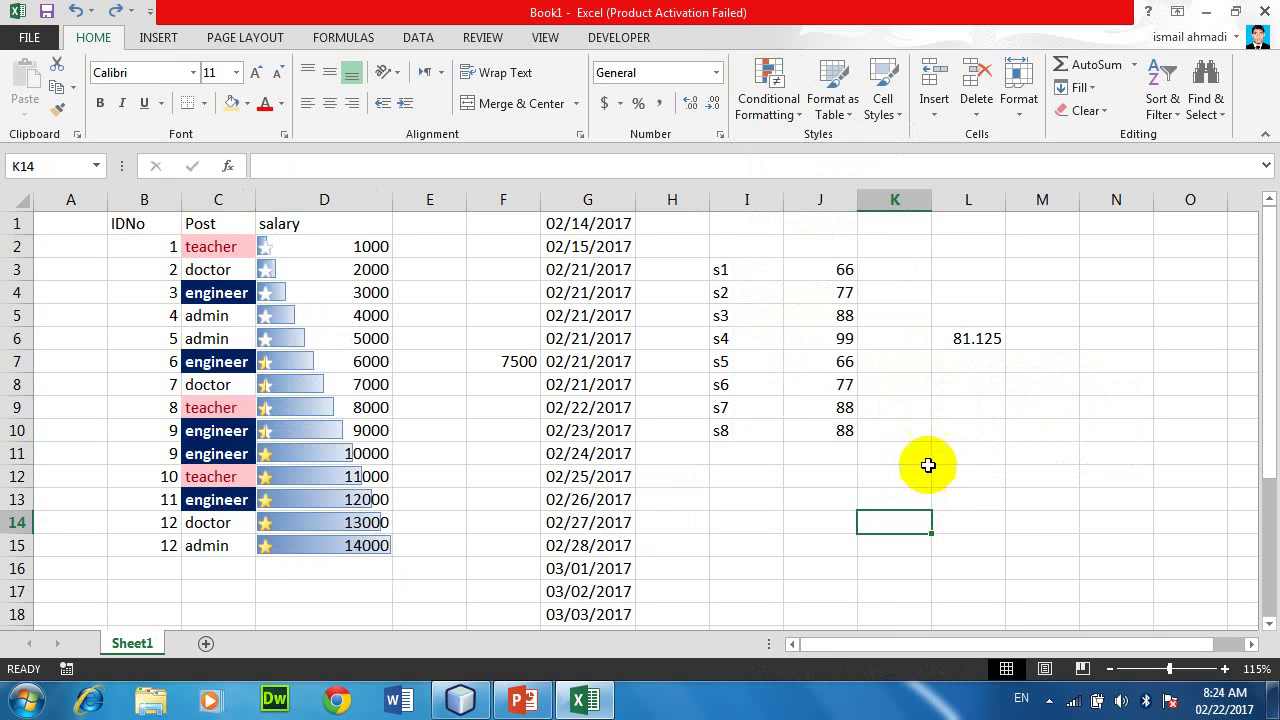
click(768, 100)
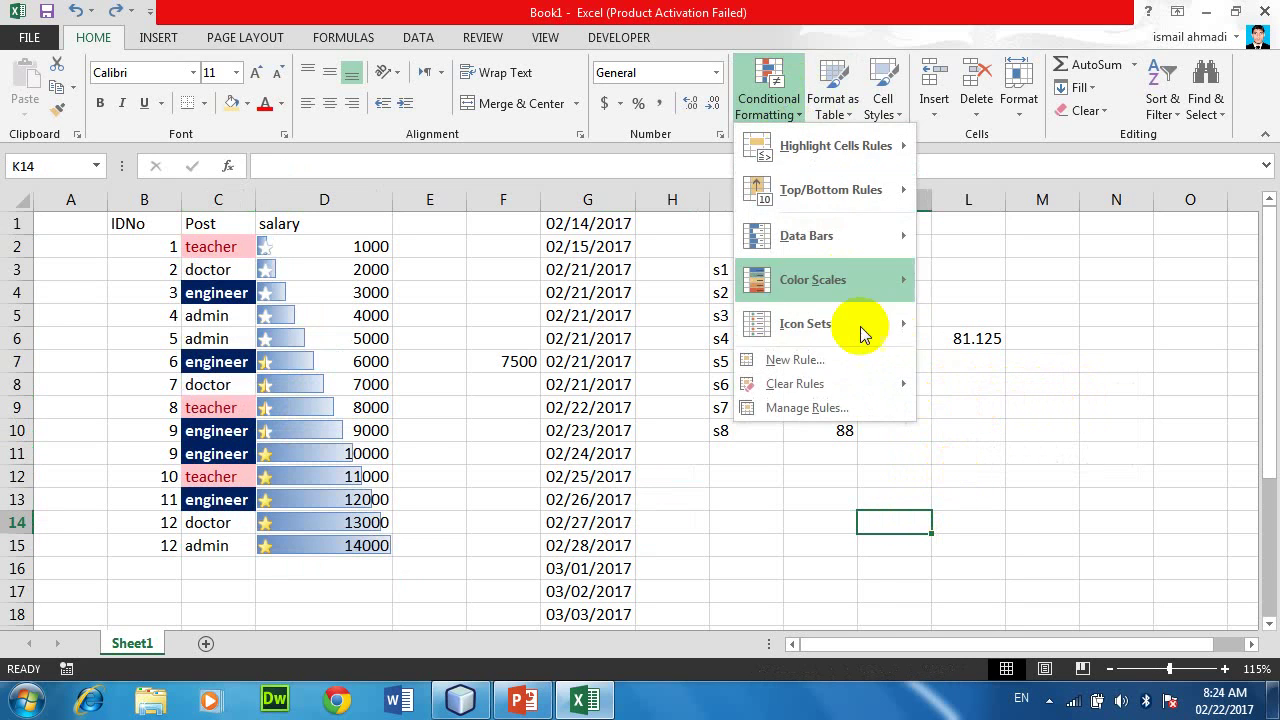
mouse_move(863, 384)
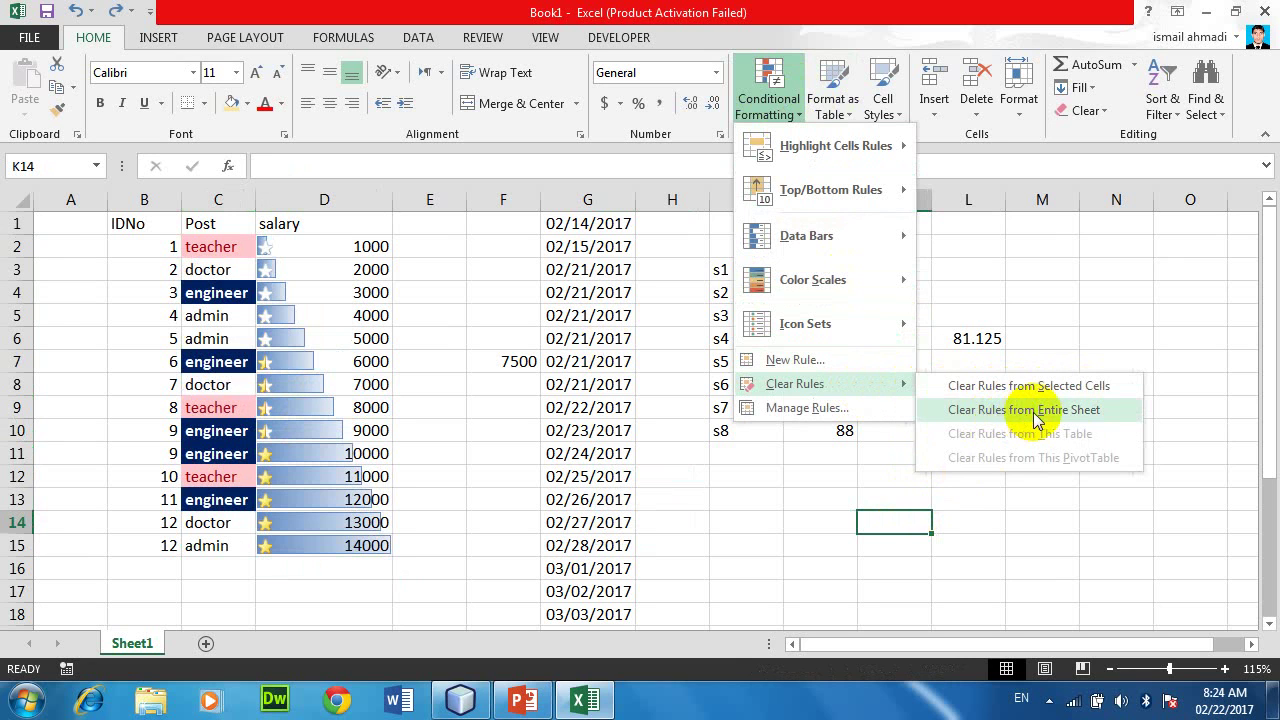
click(1047, 411)
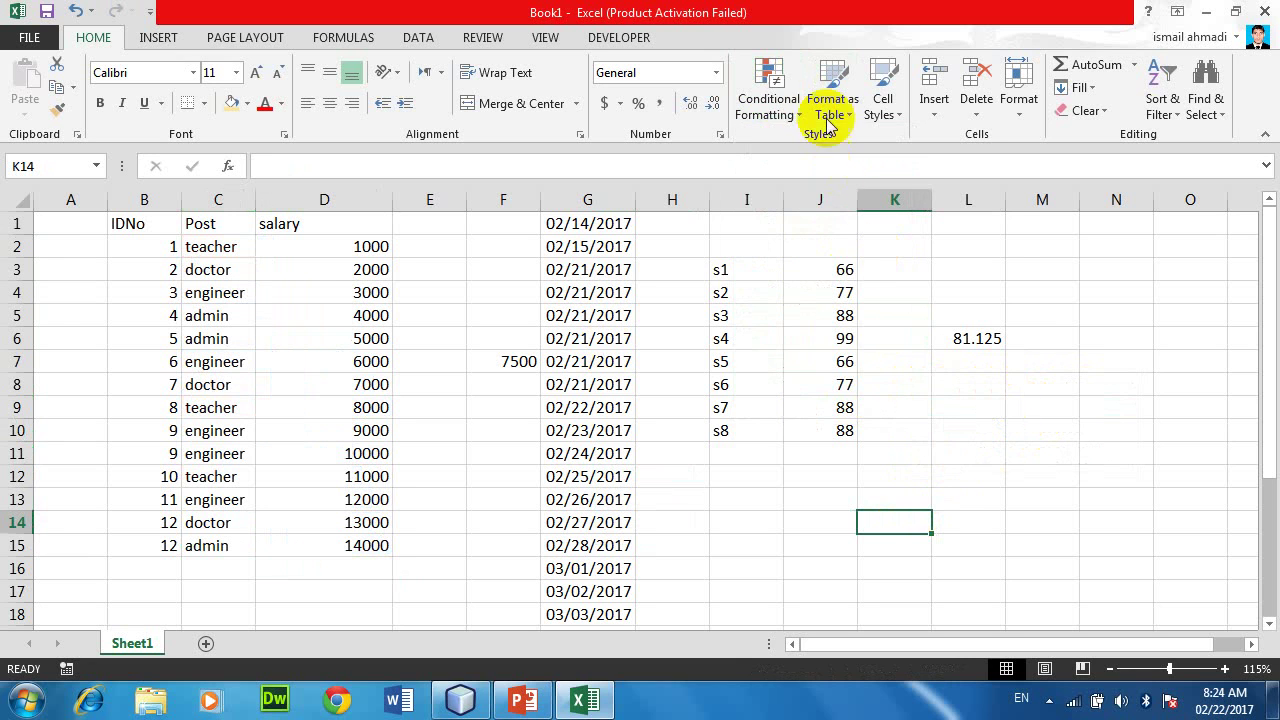
click(768, 100)
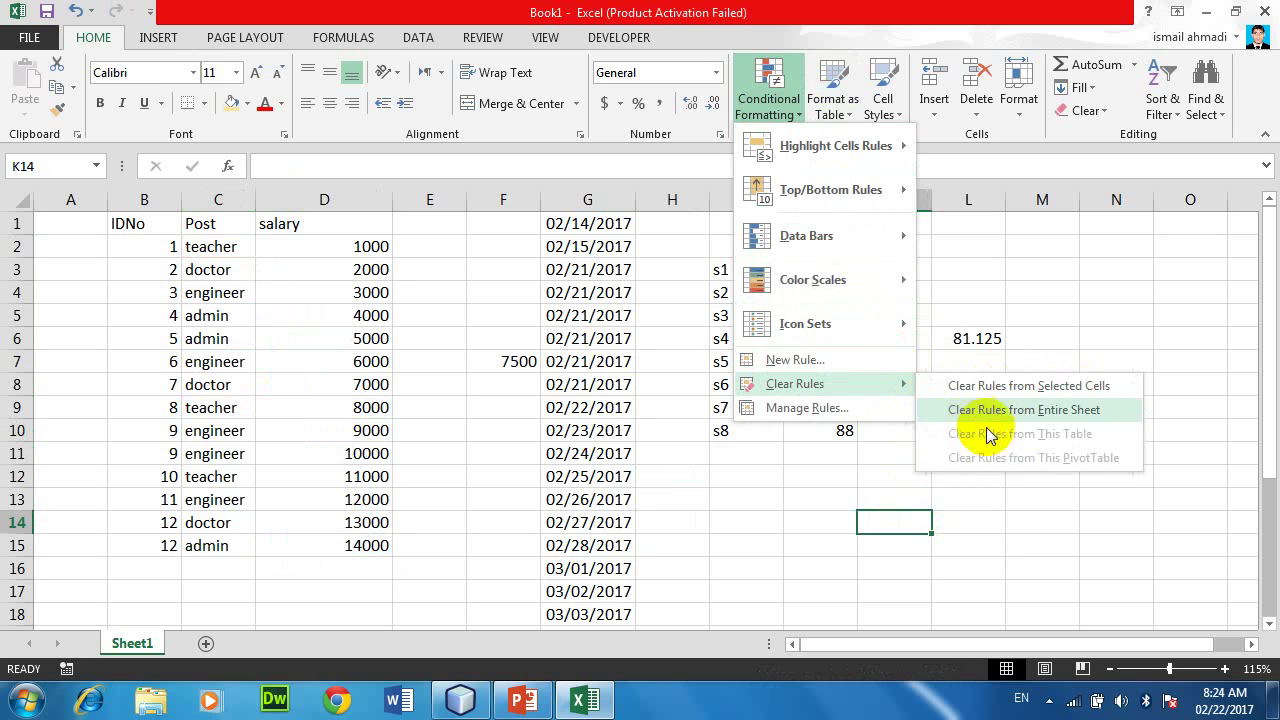
click(650, 511)
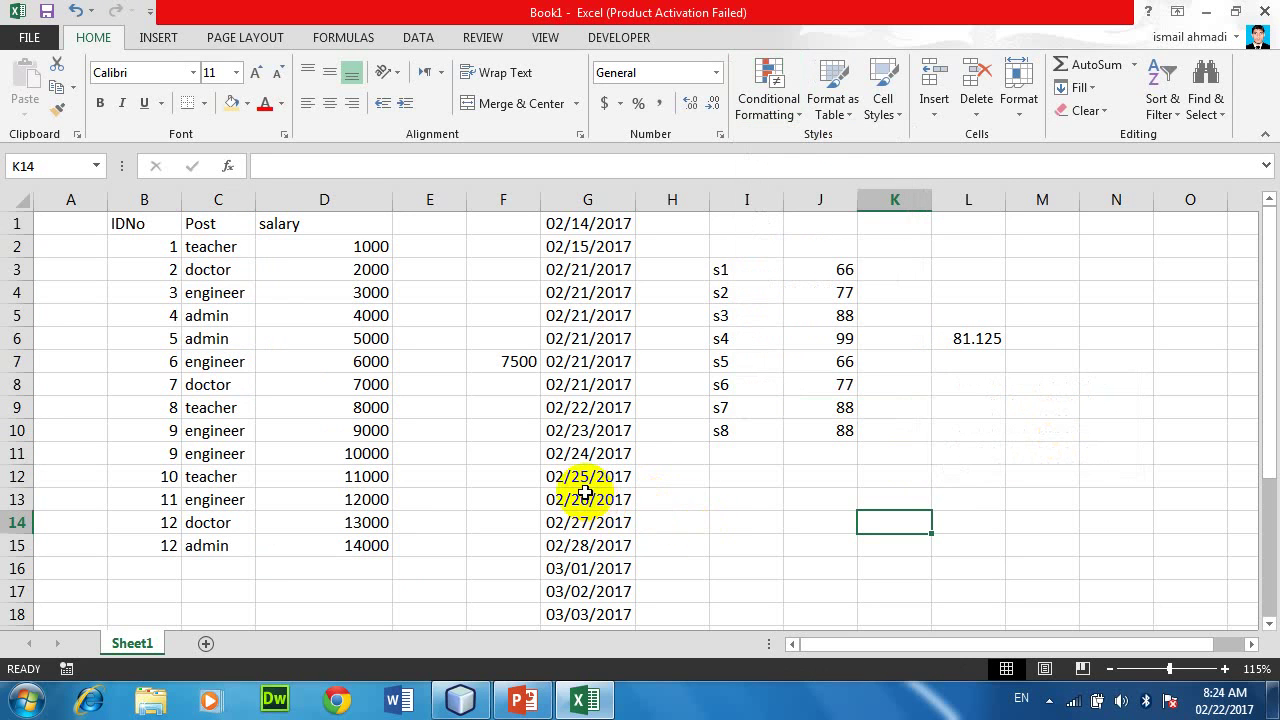
key(ctrl+z)
mouse_move(337, 545)
mouse_down()
mouse_move(245, 352)
mouse_move(143, 190)
mouse_up()
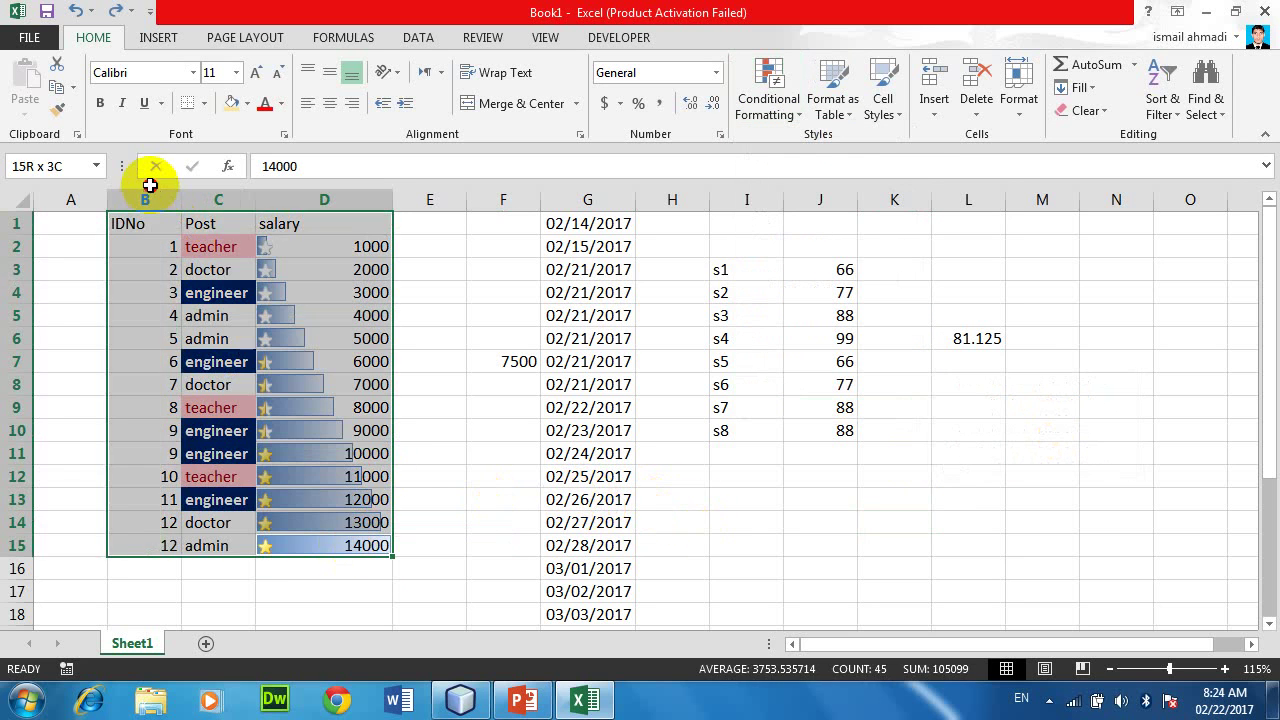
Step: Format B1:D15 as a table with headers using a chosen table style
click(158, 37)
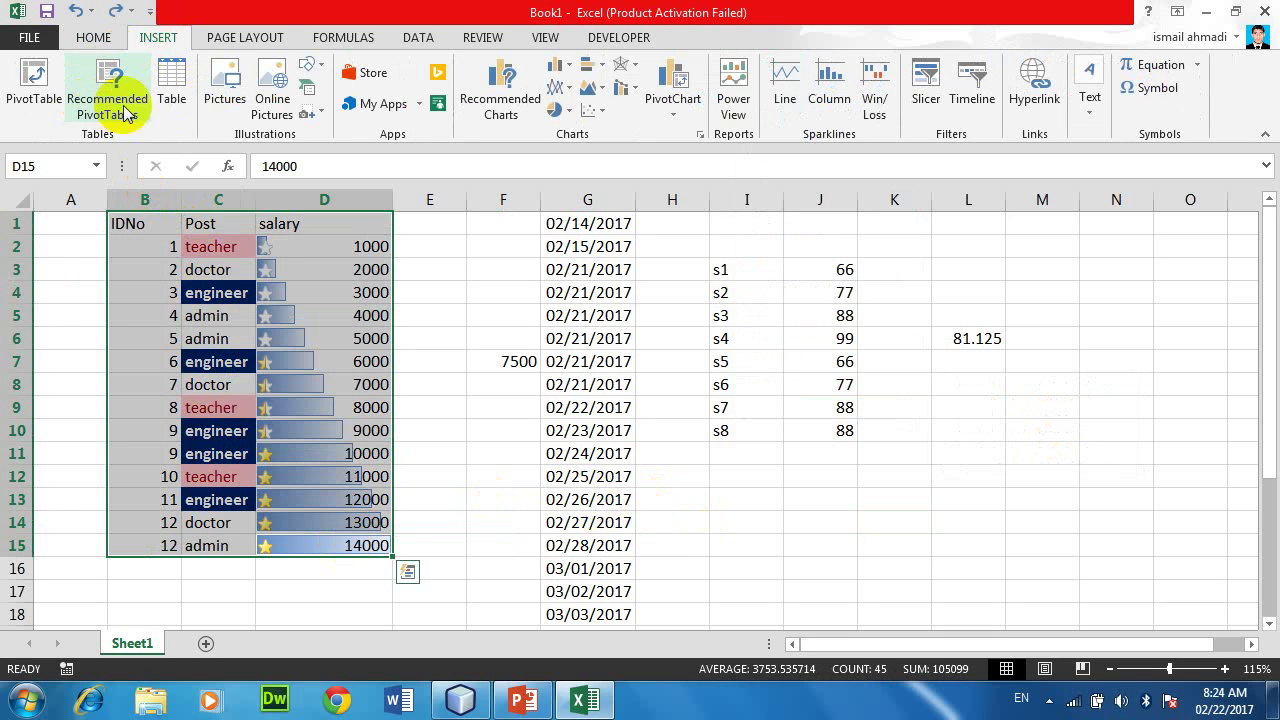
click(95, 37)
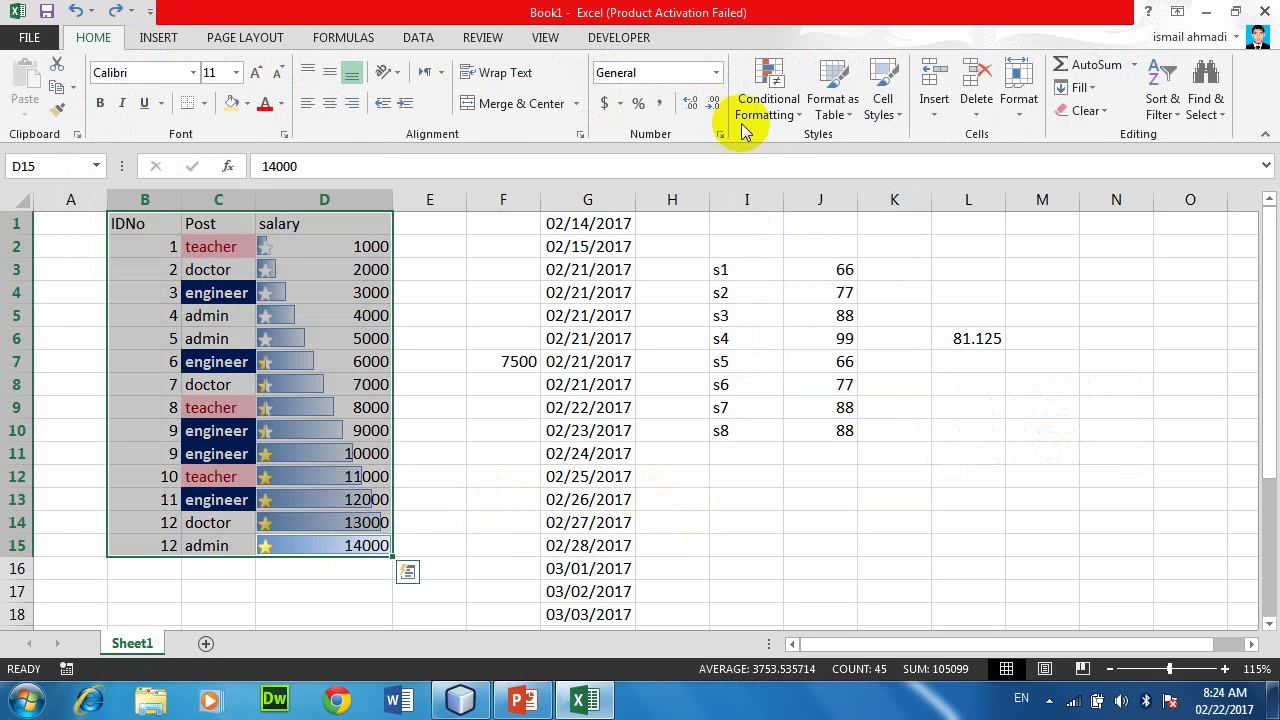
click(840, 110)
click(905, 240)
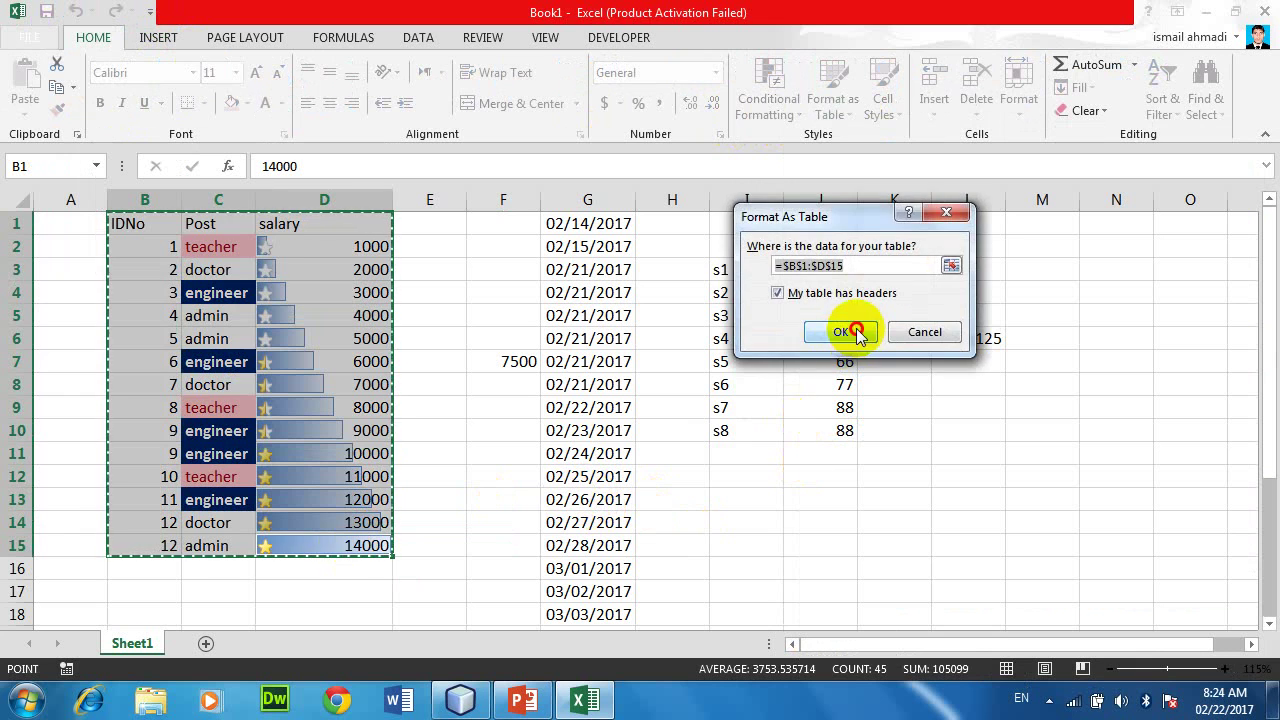
click(841, 331)
click(945, 588)
Step: Clear all conditional formatting rules from the new table
click(134, 547)
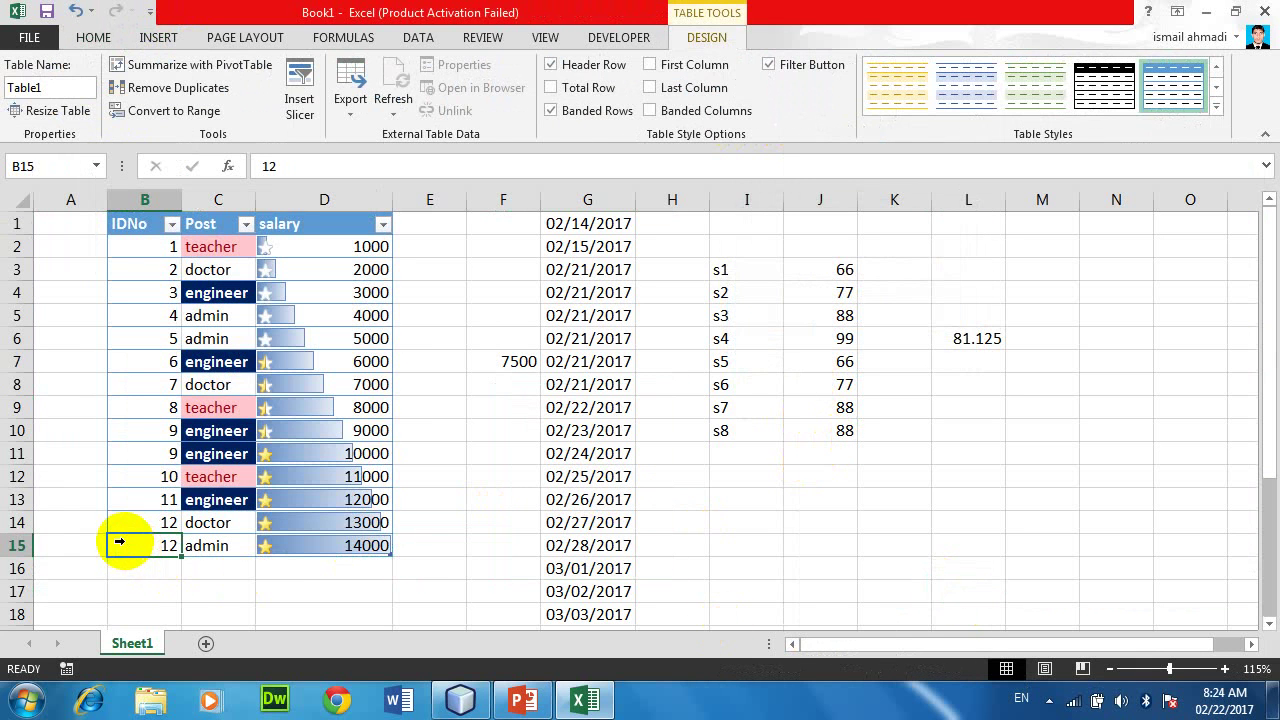
click(100, 37)
click(768, 105)
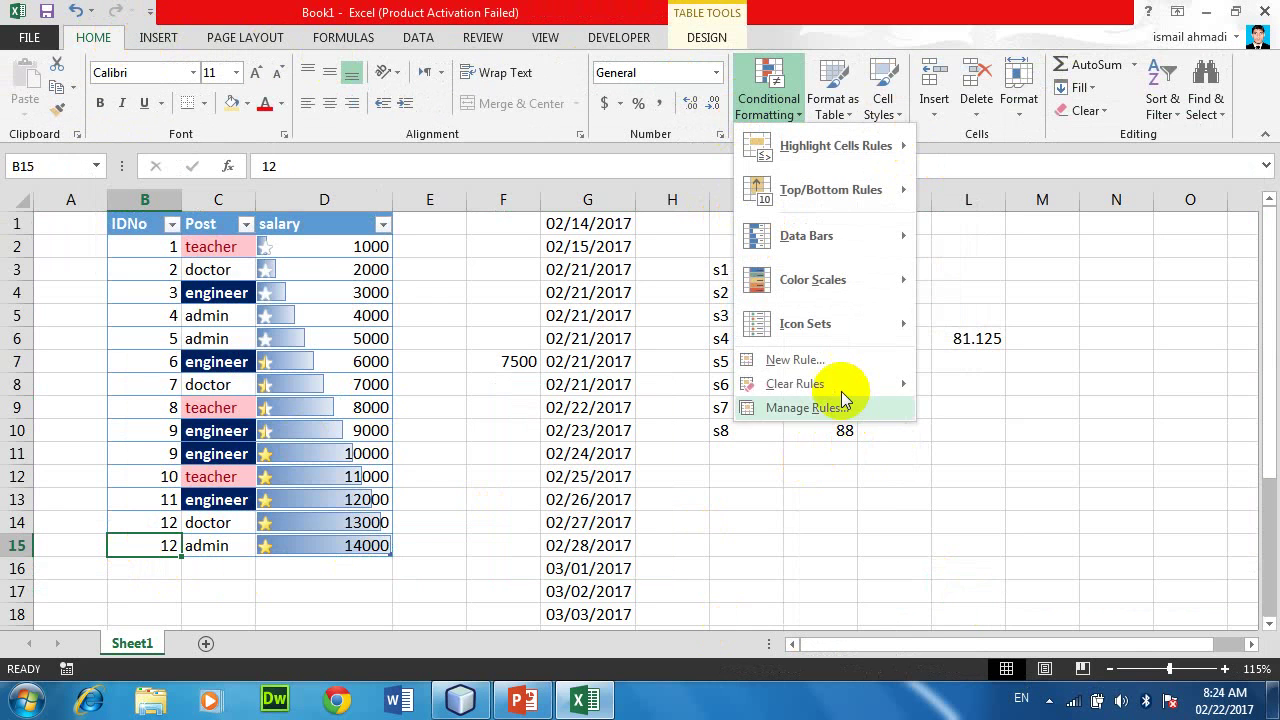
mouse_move(870, 384)
click(987, 434)
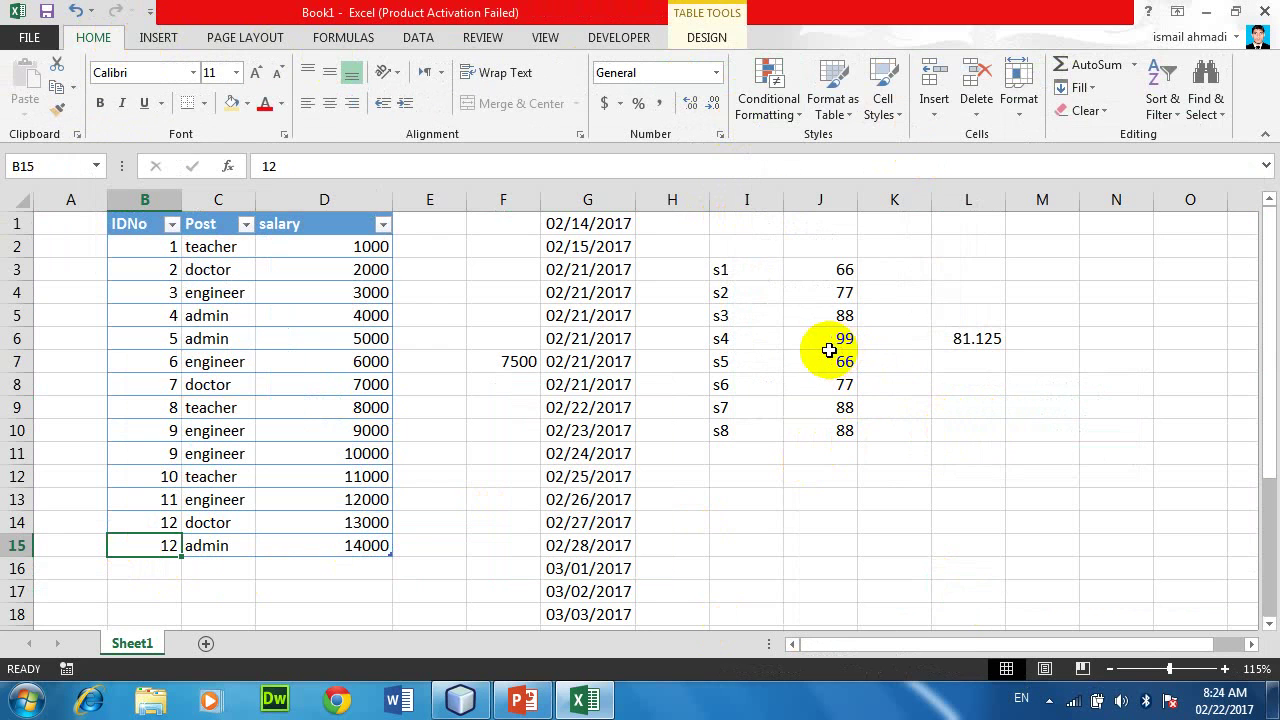
click(160, 37)
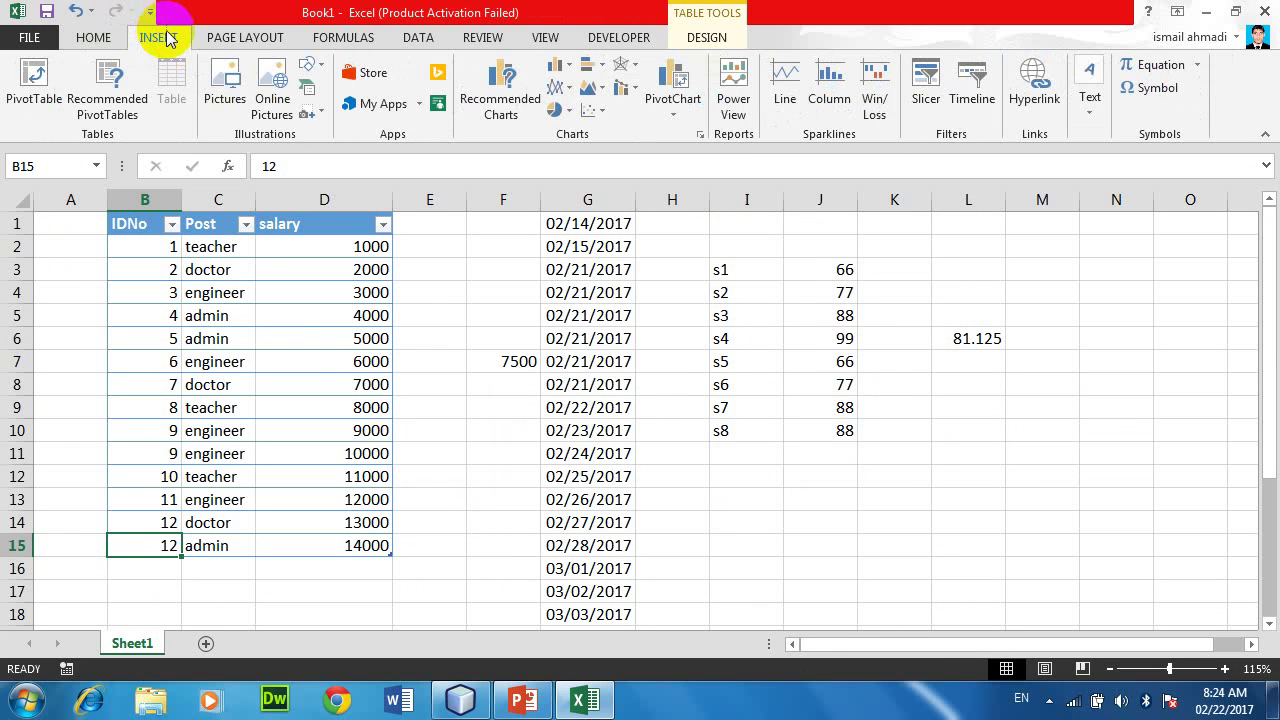
Step: Close the workbook to bring up the prompt to save changes to Book1
click(770, 388)
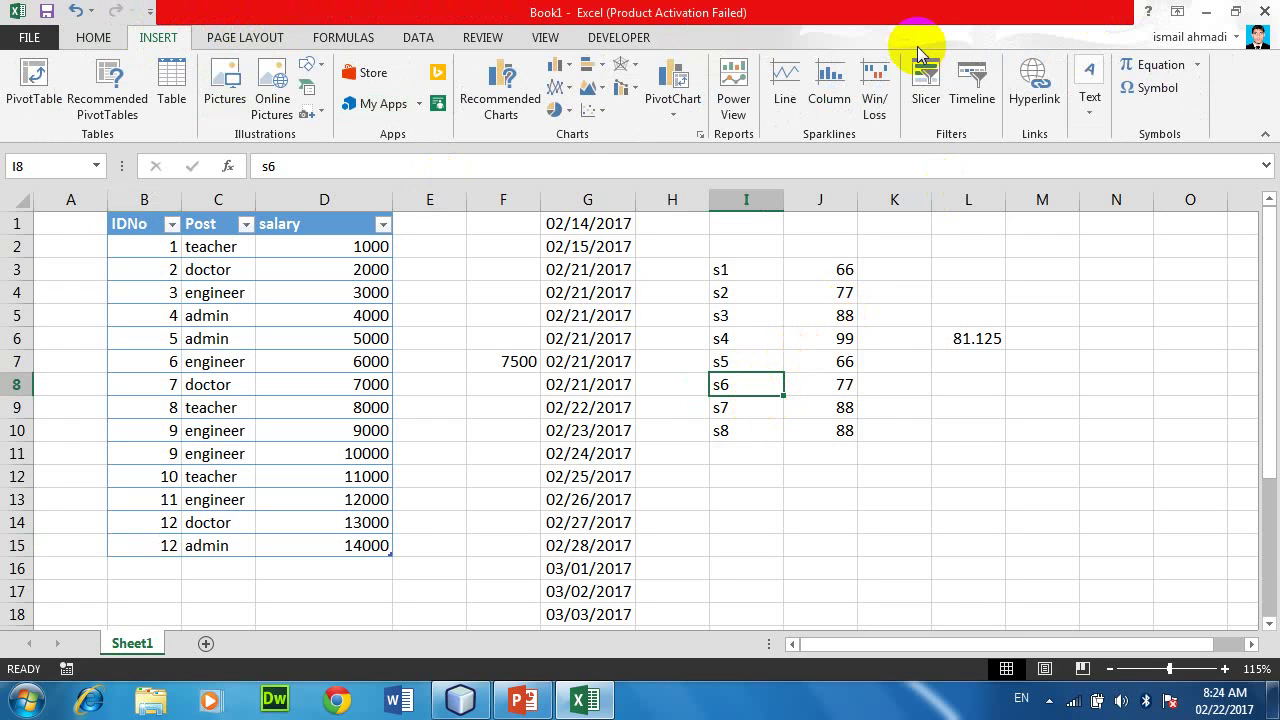
click(1266, 12)
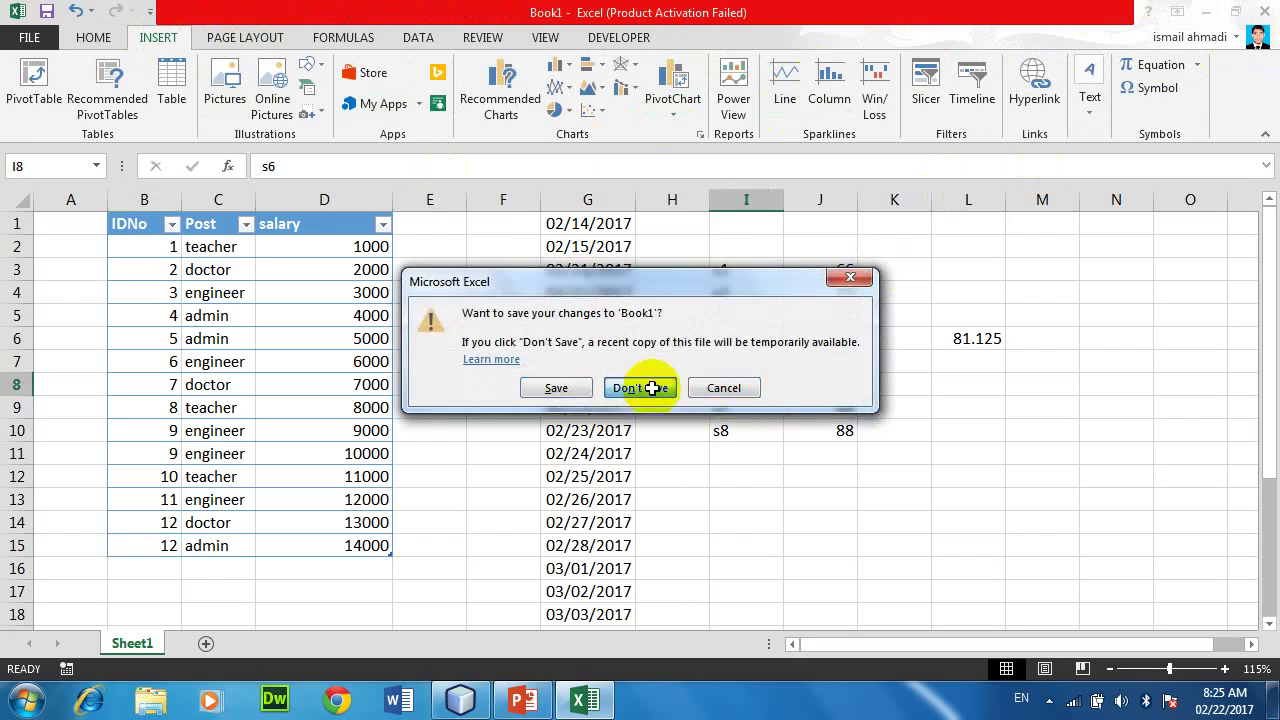